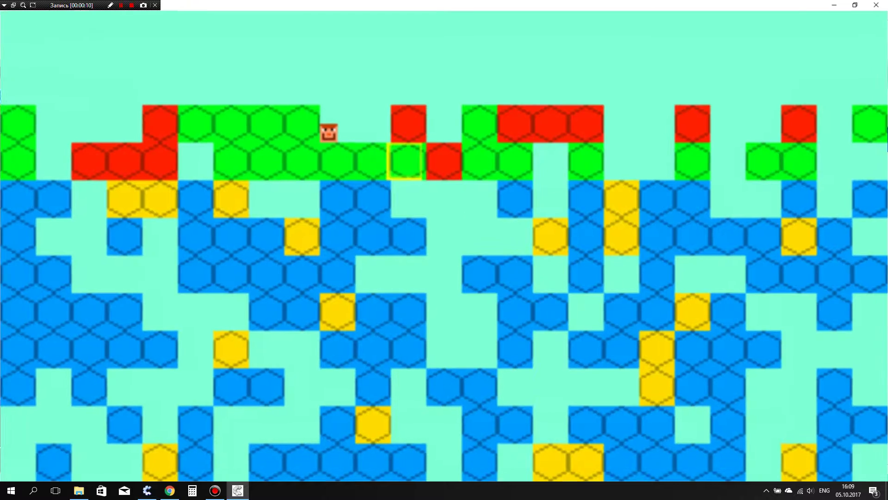
Mine the green and red surface blocks next to the character in the running game.
left_click(375, 159)
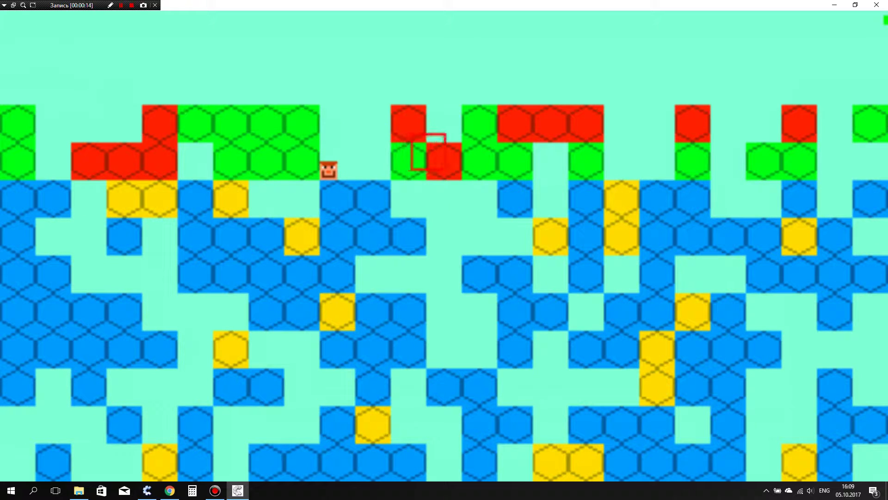
key("d")
left_click(412, 160)
left_click(409, 123)
left_click(442, 163)
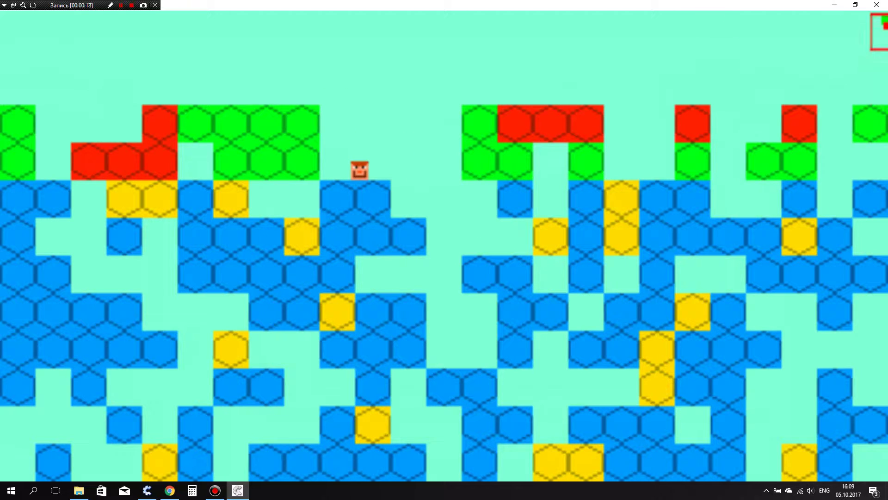
Mine the blue blocks below the character and the neighbouring yellow block to open a pit.
left_click(367, 232)
left_click(349, 205)
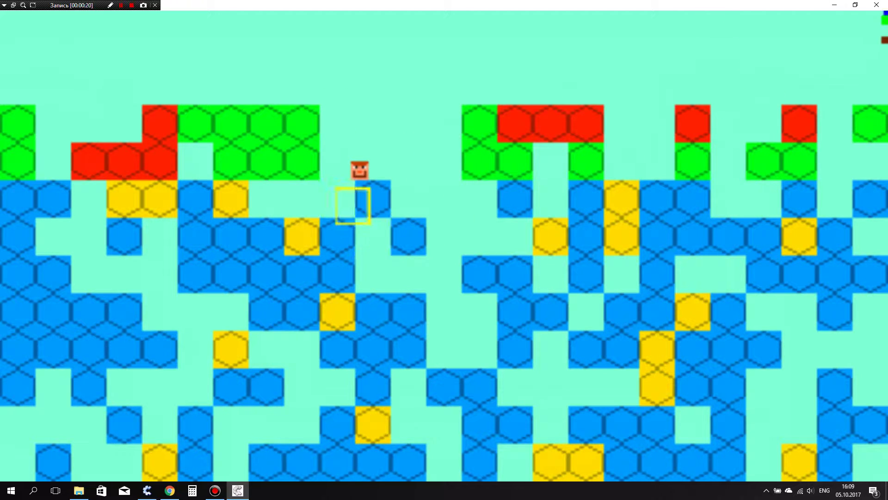
left_click(329, 239)
left_click(303, 235)
left_click(373, 199)
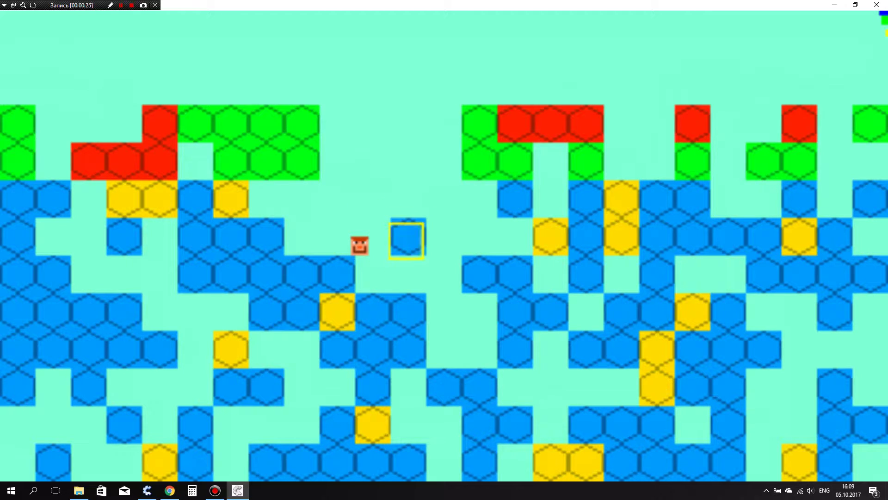
Walk the character into the deeper gap and jump back up onto the blue ledge.
key("a")
key("d")
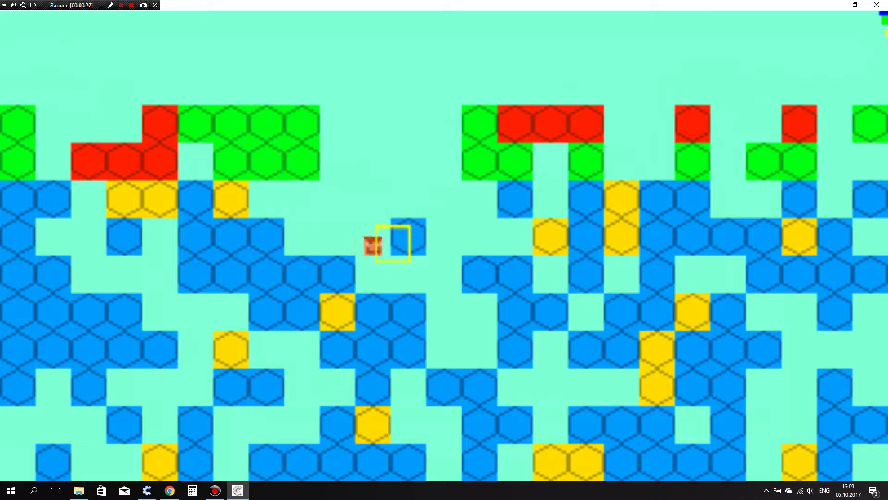
key("d")
key("a")
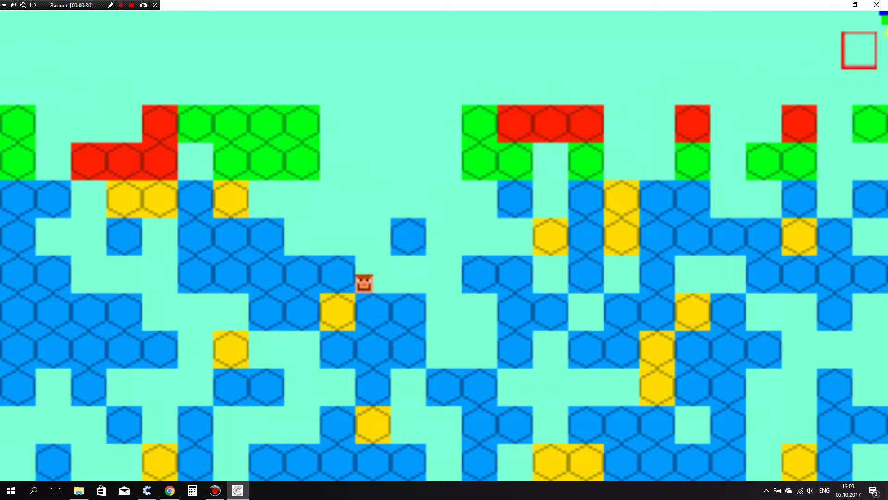
key("w")
key("w")
key("a")
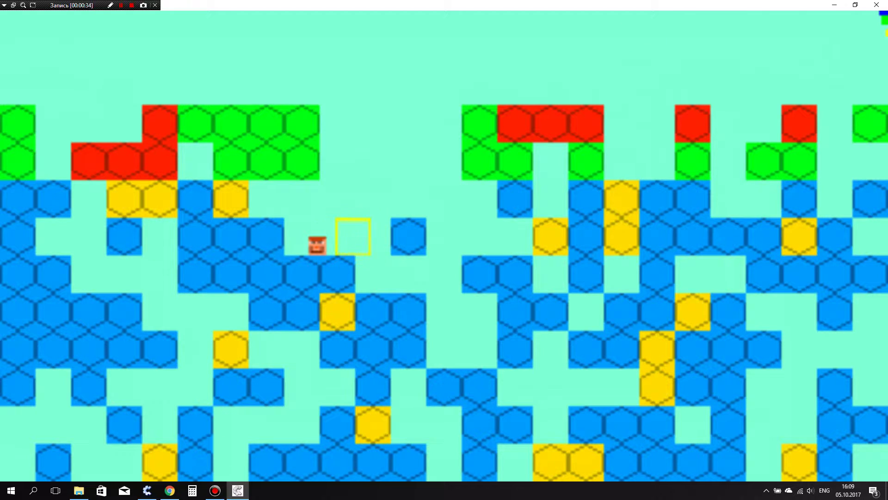
Place three green blocks as a rising diagonal staircase beside the character.
left_click(377, 217)
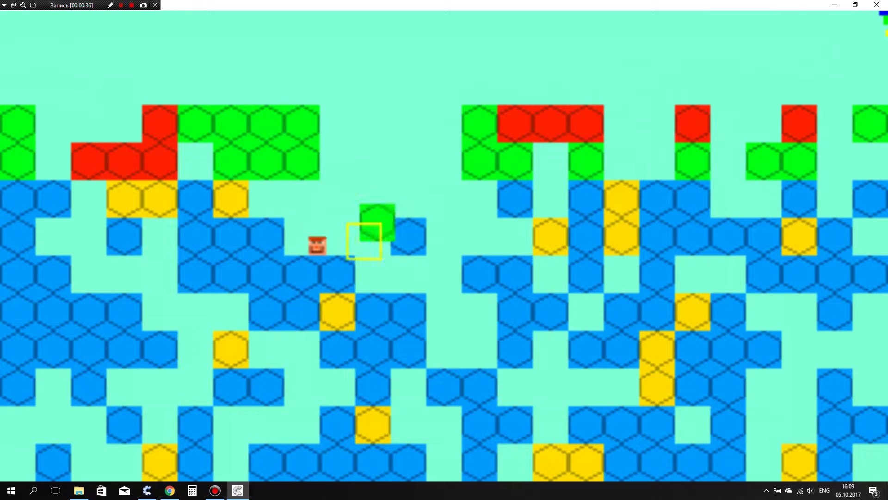
left_click(353, 252)
key("d")
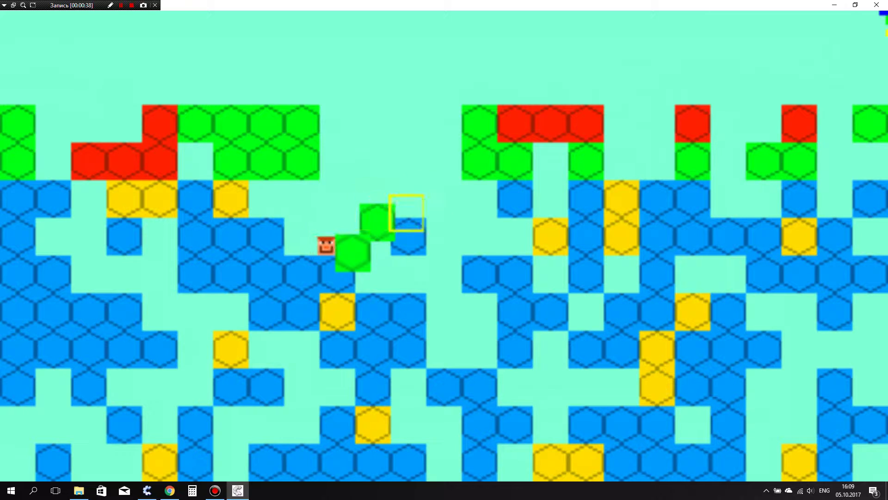
left_click(401, 191)
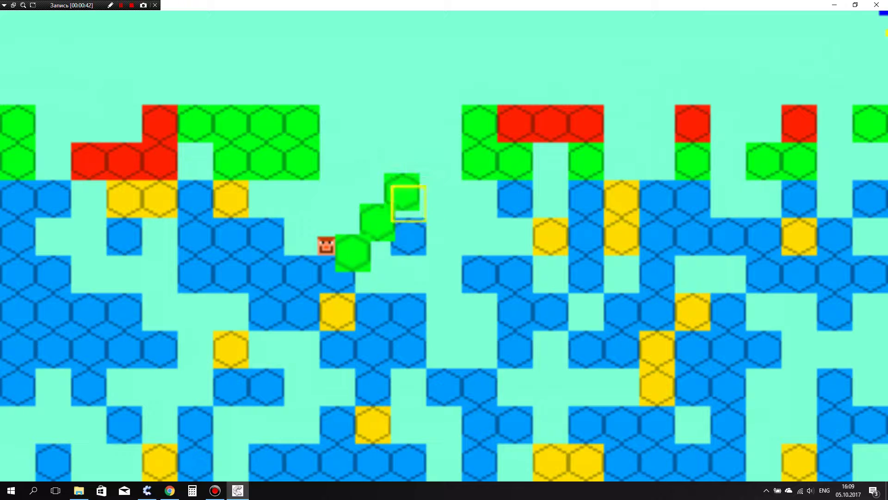
Close the game preview and its project editor, and launch Construct again.
left_click(877, 4)
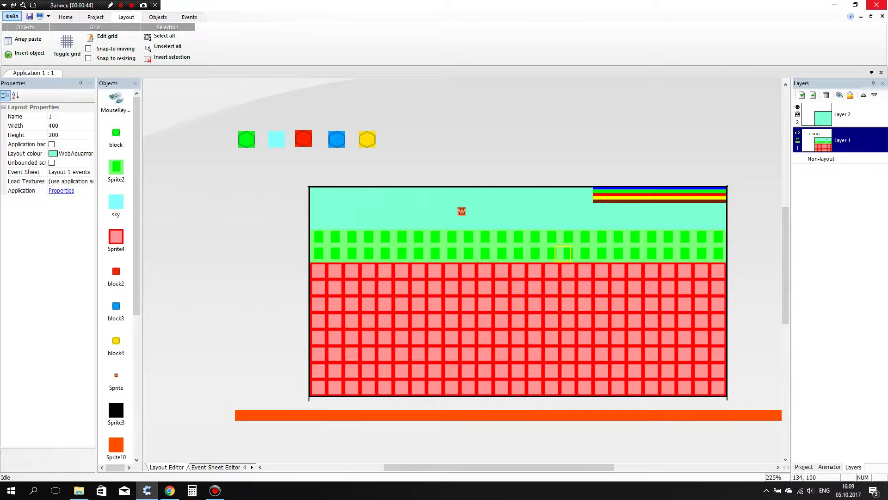
left_click(877, 5)
double_click(17, 109)
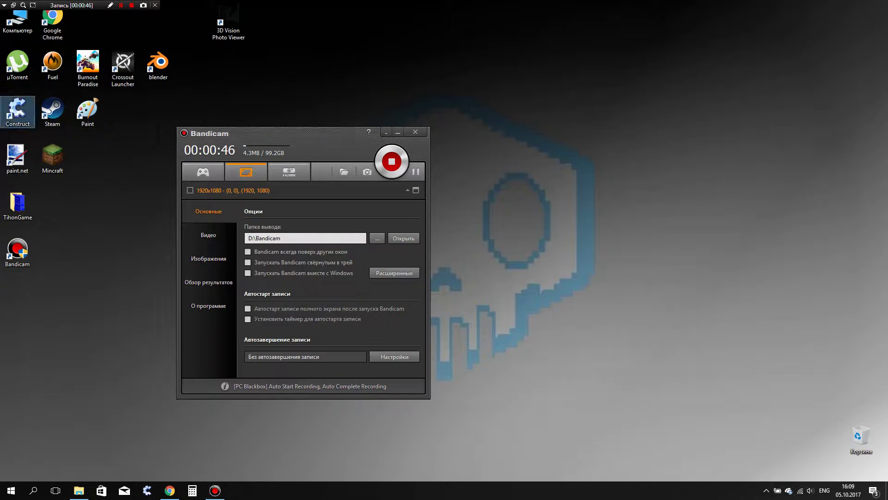
Create a new application project.
left_click(12, 17)
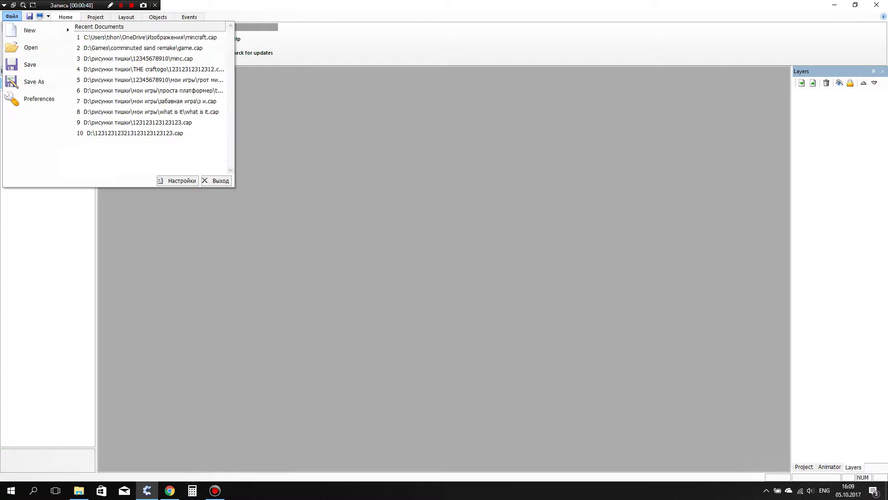
mouse_move(37, 30)
left_click(117, 30)
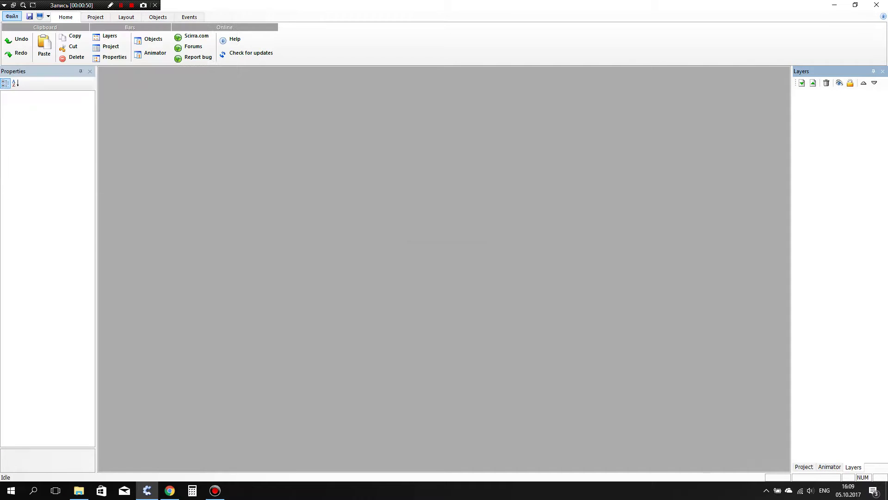
Set the layout size to a width of 200 and a height of 100.
left_click(53, 125)
key("BackSpace")
type("2")
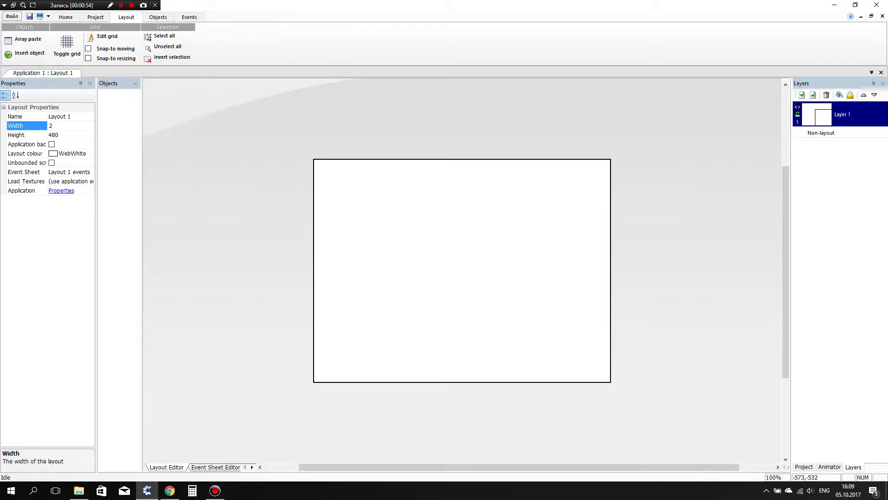
type("00")
key("Tab")
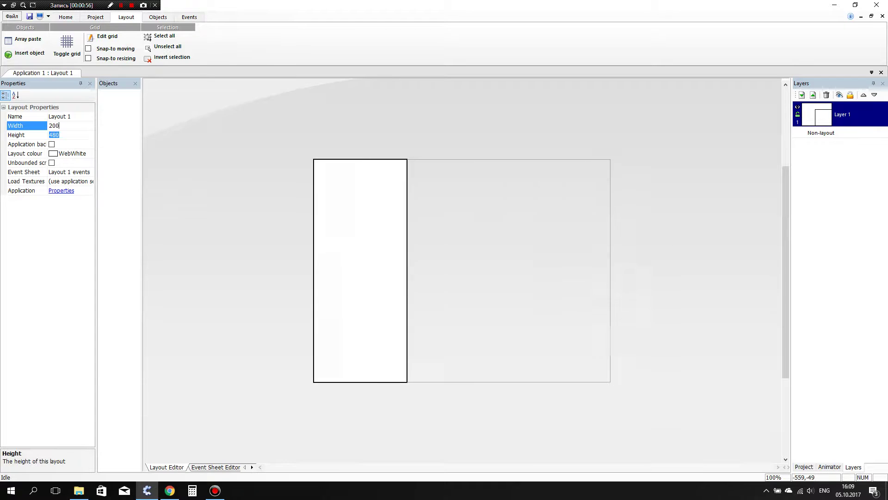
type("100")
key("Return")
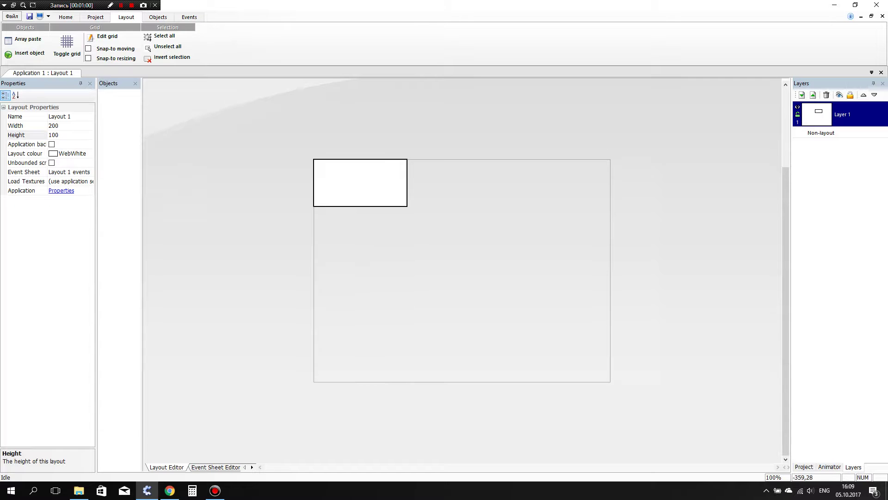
Set the application's window width to 200 and window height to 100.
left_click(61, 190)
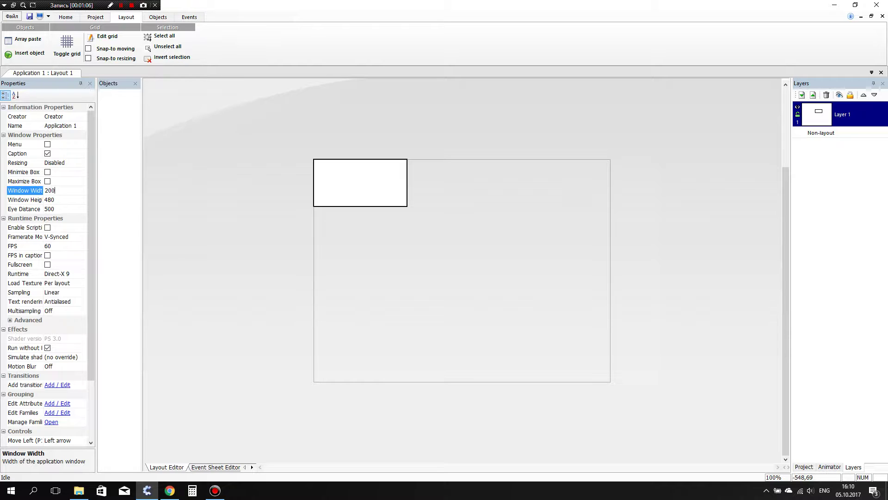
left_click(61, 200)
key("BackSpace")
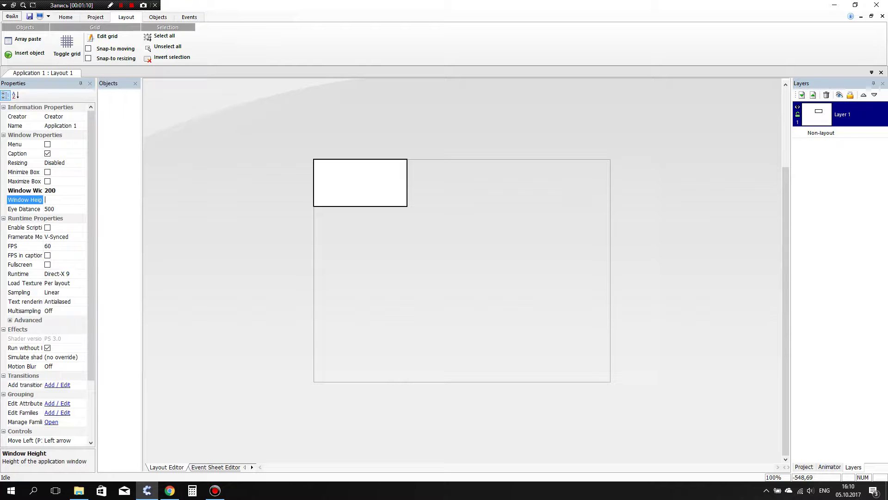
type("100")
left_click(294, 158)
scroll(294, 158, "up", 1, "ctrl")
scroll(638, 360, "up", 3, "ctrl")
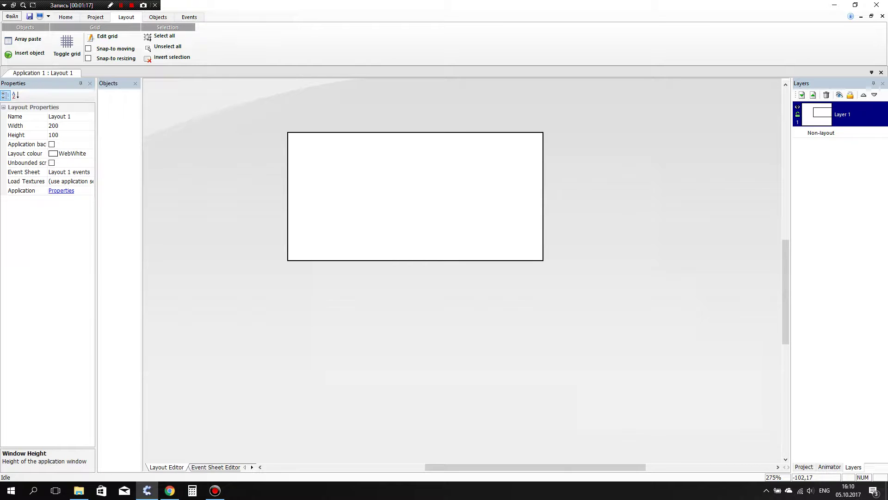
Check the window size in the application properties and return to the layout.
left_click(62, 189)
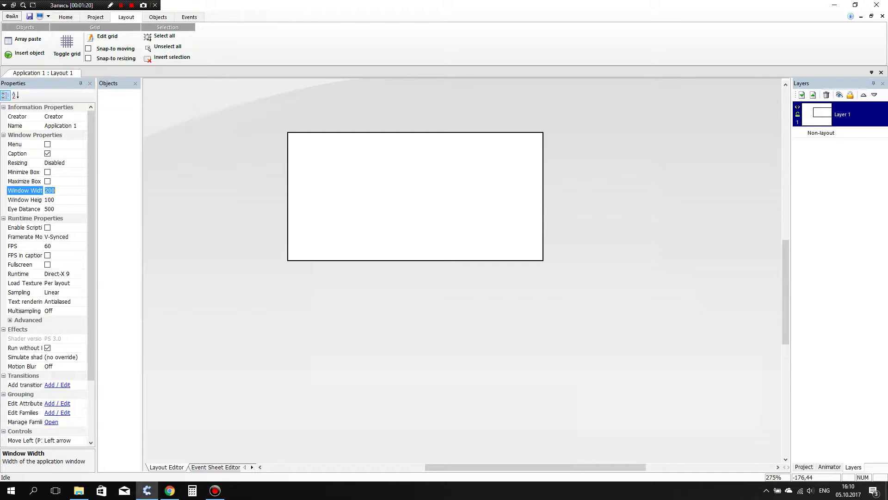
left_click(61, 190)
left_click(326, 108)
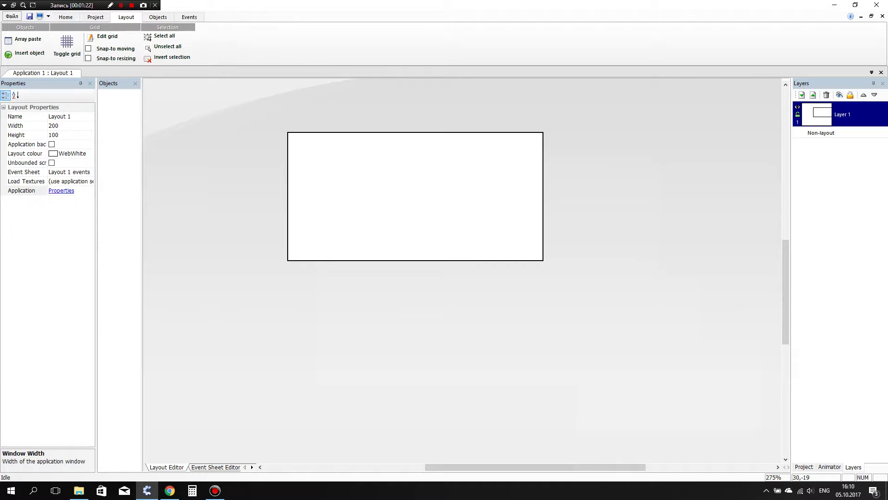
scroll(781, 262, "up", 3)
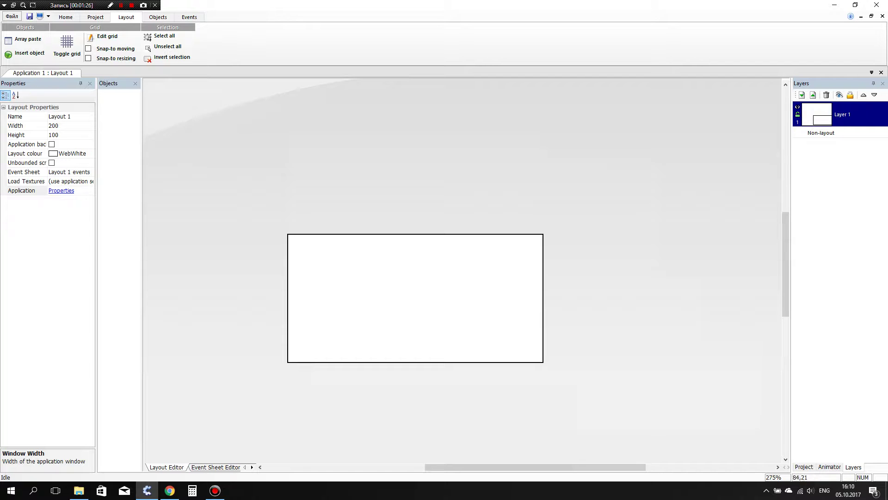
Set the layout's background colour to Skyblue.
left_click(71, 153)
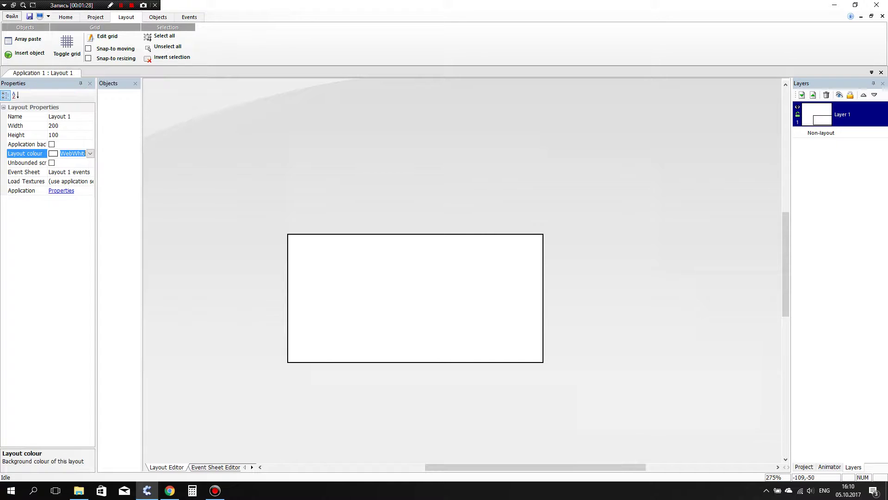
left_click(91, 153)
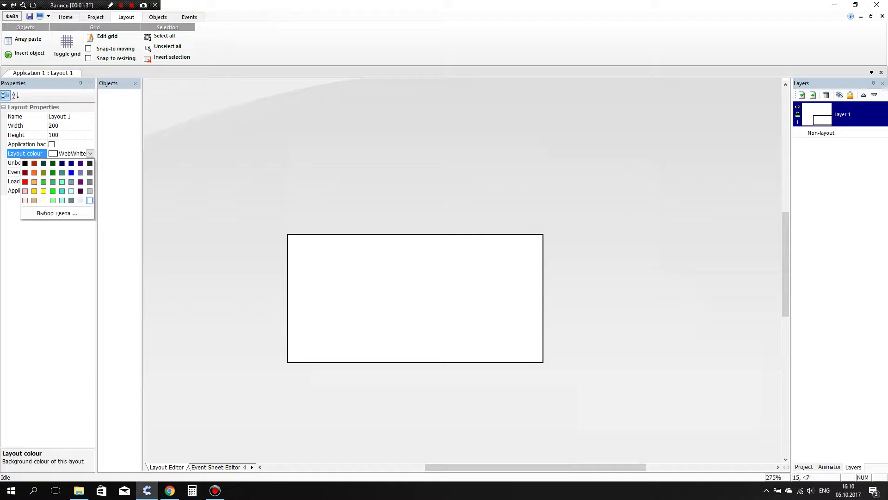
left_click(324, 186)
left_click(25, 153)
left_click(90, 153)
left_click(71, 190)
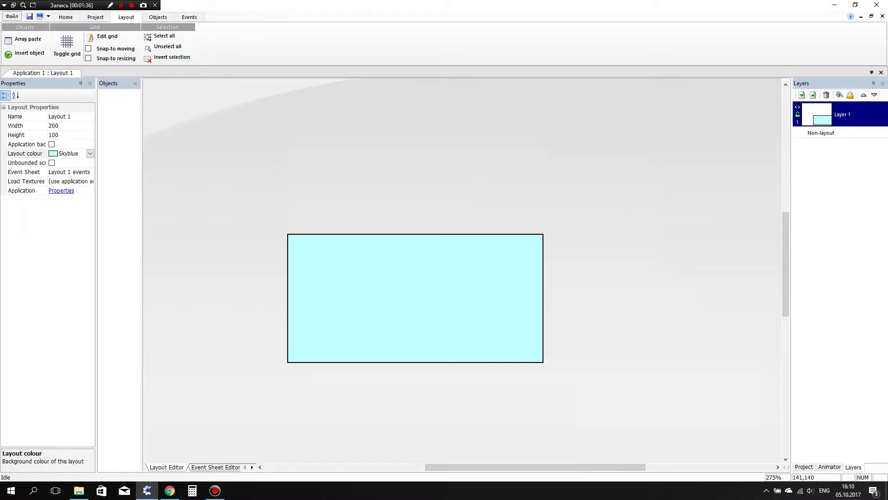
Insert a new Sprite object into the layout and open its picture for drawing.
scroll(415, 298, "up", 6, "ctrl")
scroll(415, 298, "down", 2, "ctrl")
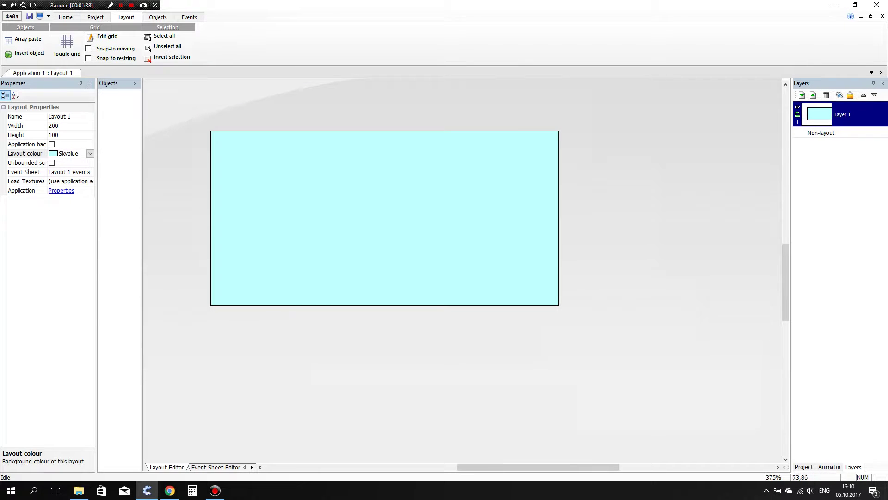
double_click(412, 180)
double_click(381, 178)
left_click(220, 197)
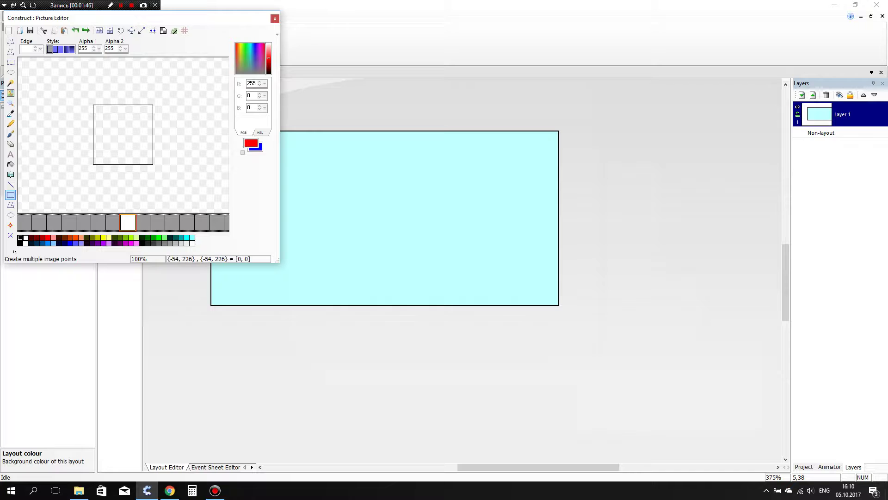
Draw an orange (255, 77, 0) rectangle outline inset from the edges of the sprite image.
left_click(75, 238)
scroll(155, 114, "up", 1)
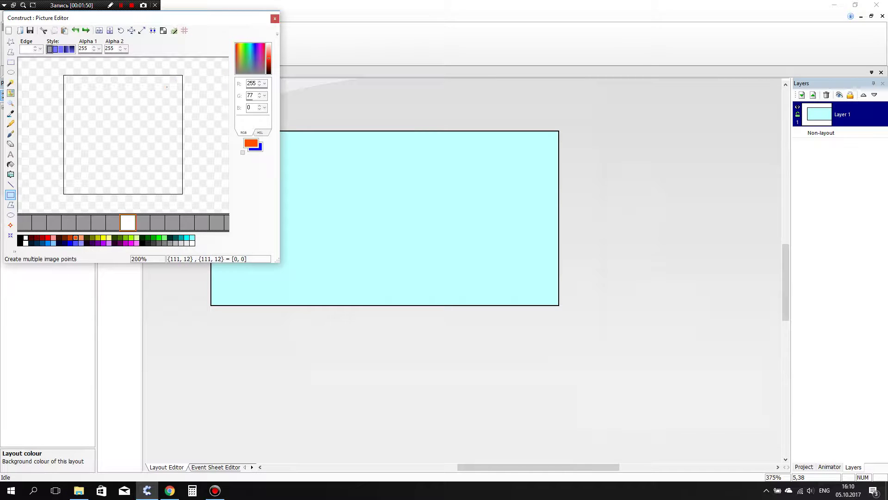
left_click_drag(165, 87, 76, 181)
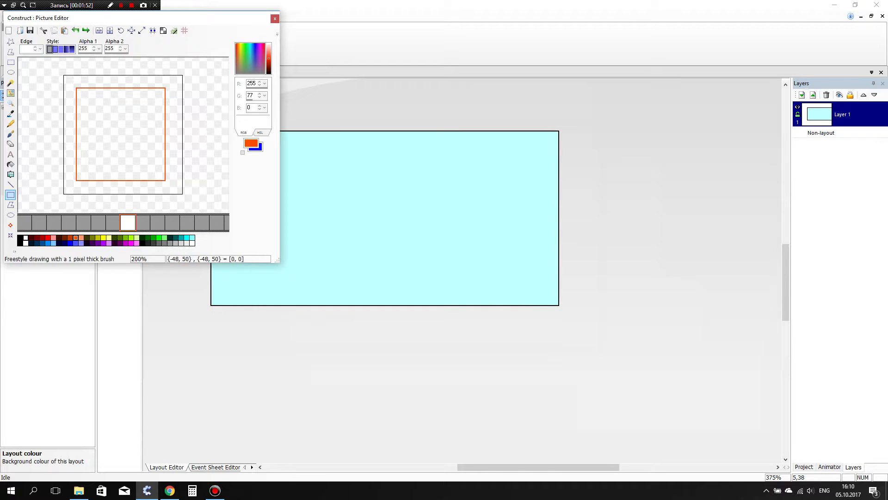
Fill the inner square with orange and the border area with light orange (255, 153, 109), and save the image.
left_click(10, 164)
left_click(86, 153)
left_click(81, 238)
left_click(180, 78)
left_click(275, 18)
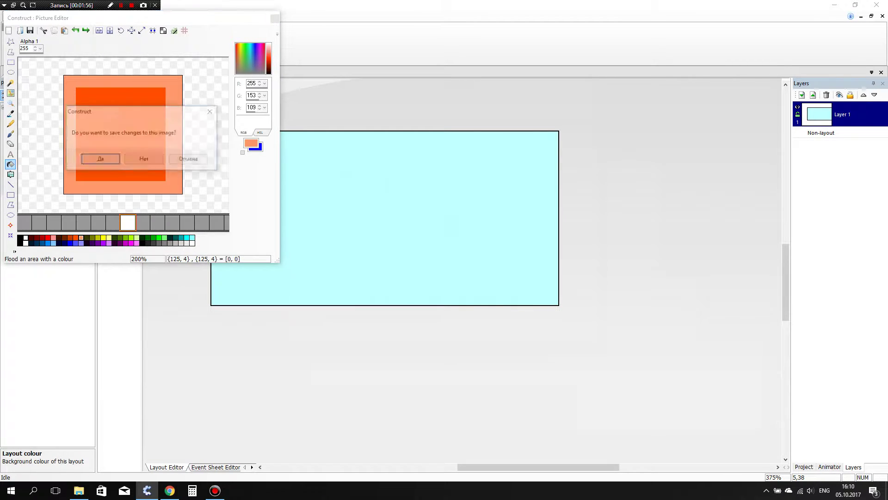
left_click(100, 160)
Resize the orange sprite to a width of 16 and a height of 16.
left_click_drag(175, 121, 277, 164)
left_click(4, 107)
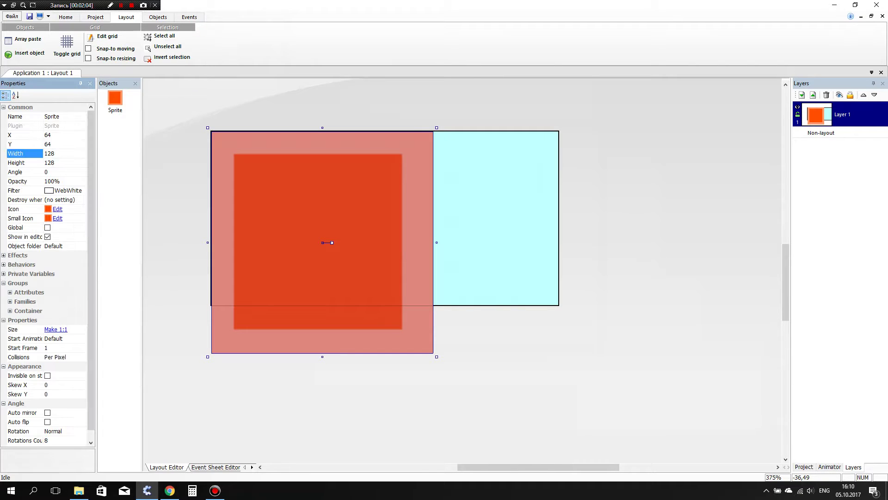
left_click(50, 153)
key("BackSpace")
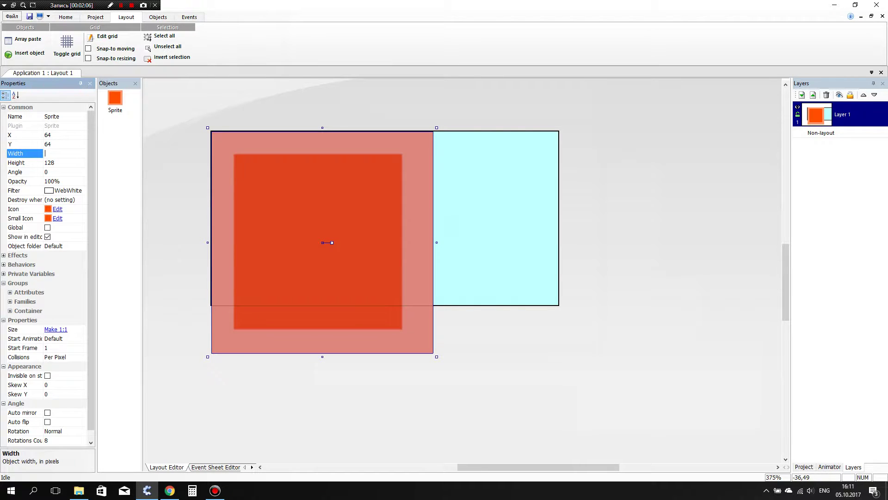
type("16")
key("Tab")
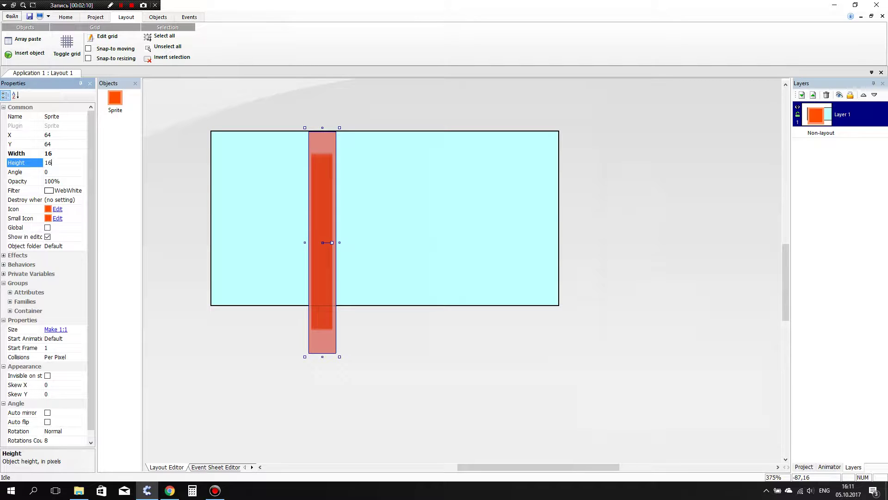
Move the orange sprite against the left edge of the layout, in its upper half, and deselect it.
left_click(457, 223)
left_click_drag(322, 233, 226, 190)
left_click(245, 148)
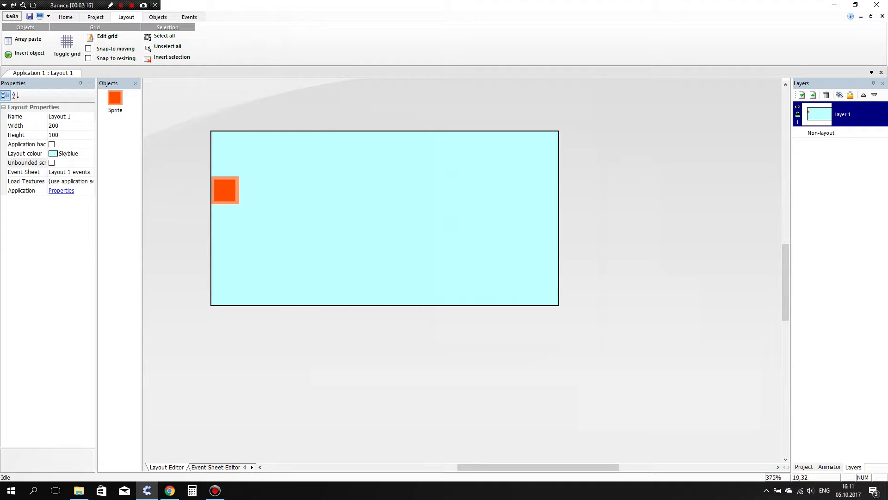
Place a copy of the orange block flush against the right side of the original.
scroll(241, 183, "up", 1, "ctrl")
left_click(323, 230)
left_click_drag(321, 227, 351, 227, "ctrl")
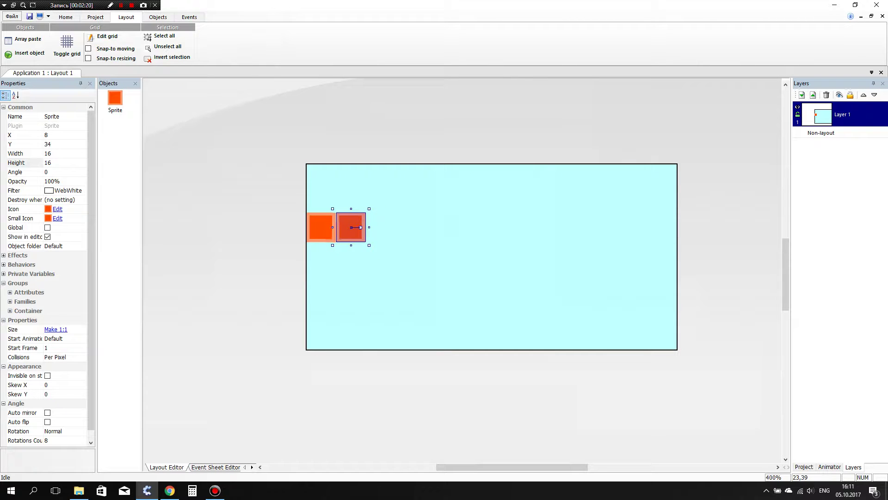
left_click(434, 191)
scroll(434, 192, "up", 13, "ctrl")
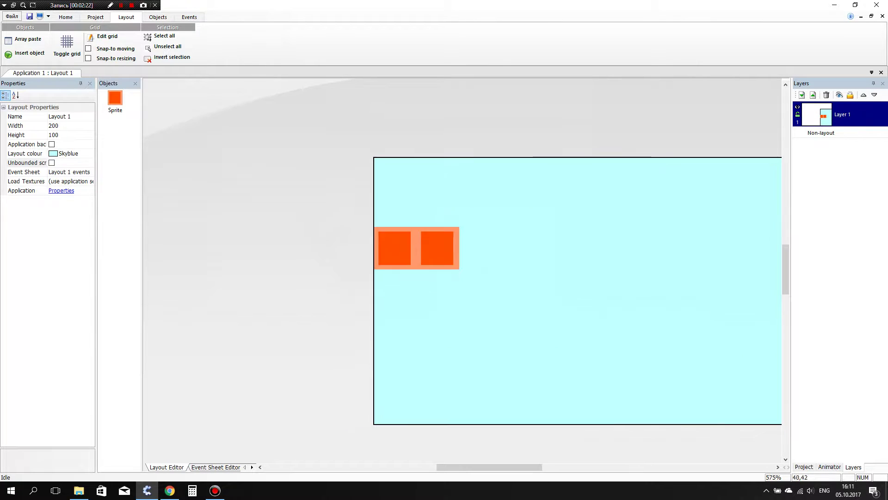
scroll(463, 270, "down", 9, "ctrl")
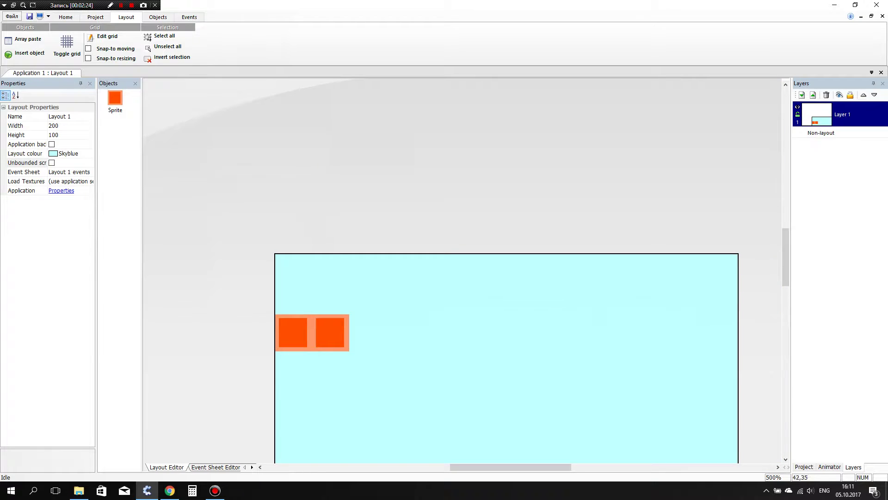
scroll(364, 343, "up", 2, "ctrl")
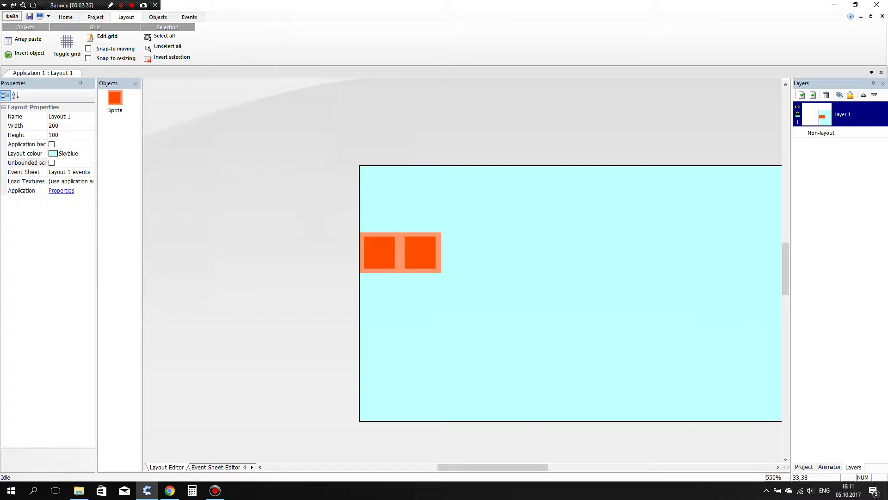
Extend the row to eight blocks by duplicating the pair and the resulting four blocks, each copy flush against the row's right end.
left_click(416, 250)
left_click_drag(511, 297, 296, 216)
left_click_drag(375, 254, 457, 254, "ctrl")
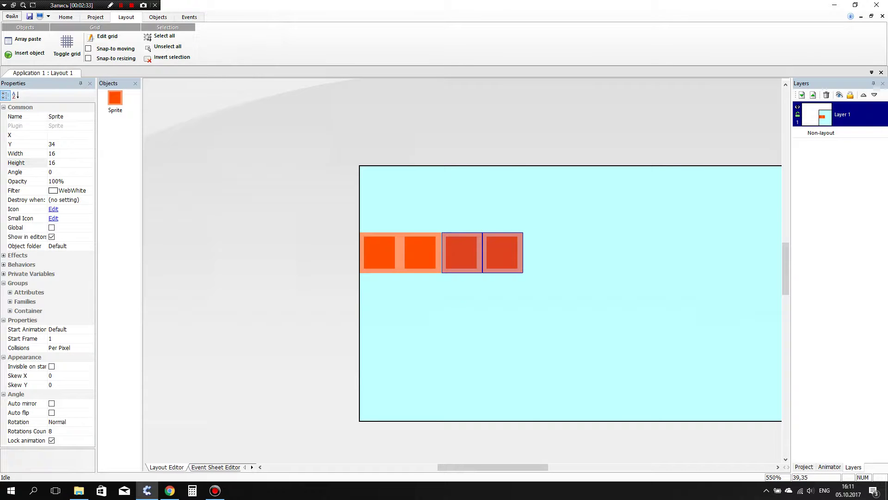
left_click_drag(625, 192, 229, 313)
left_click_drag(444, 267, 608, 269, "ctrl")
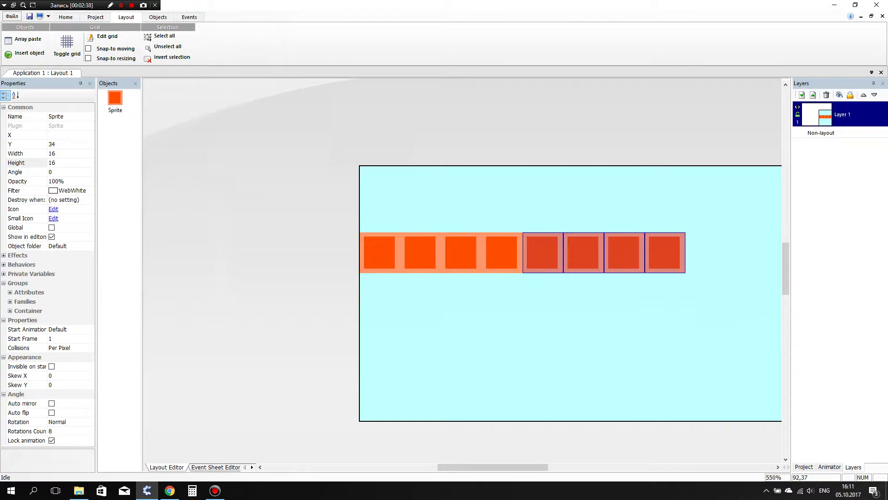
left_click(602, 190)
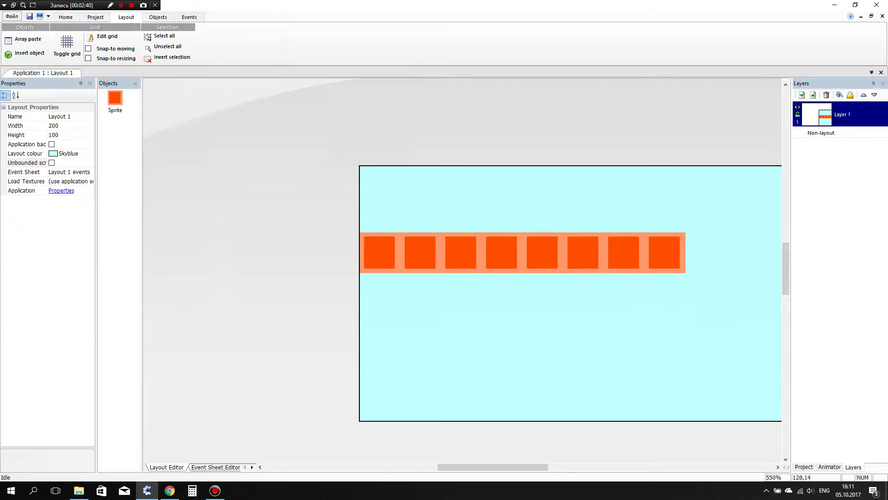
Duplicate the eight-block row flush against its right end so it runs past the layout's right edge.
left_click_drag(723, 192, 198, 332)
left_click_drag(389, 251, 600, 249, "ctrl")
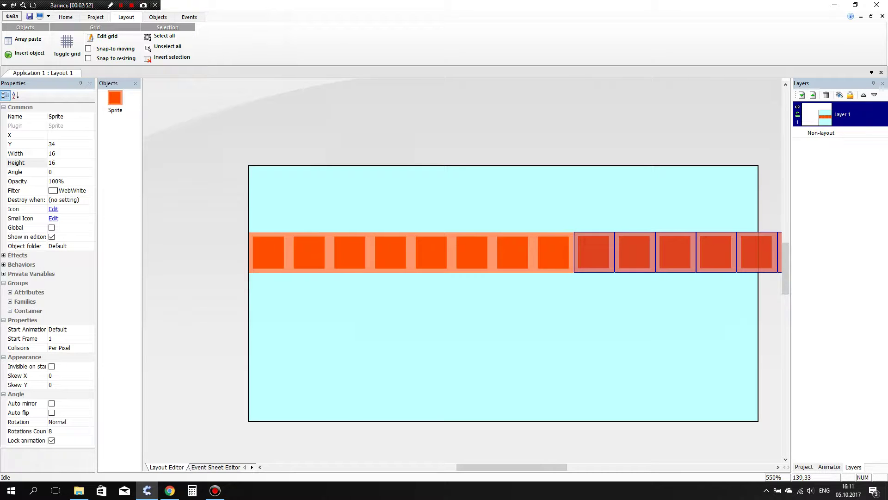
left_click_drag(601, 249, 601, 249, "ctrl")
left_click(561, 458)
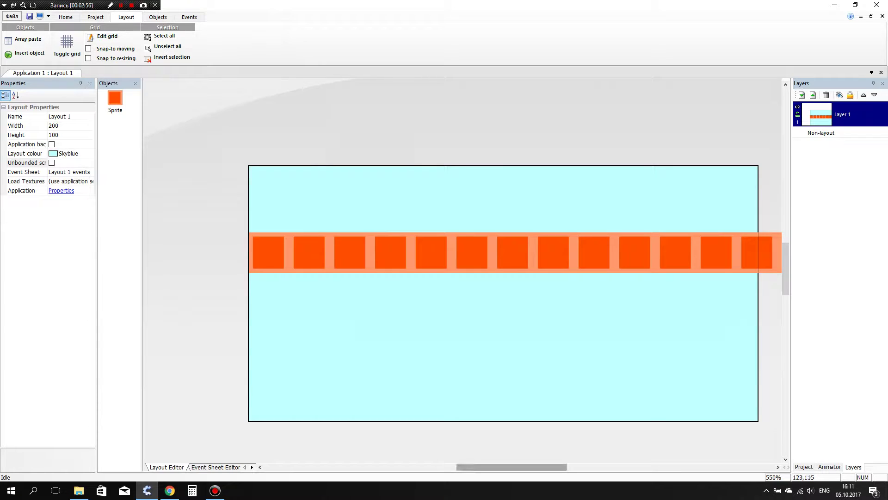
Delete the surplus blocks lying completely outside the layout's right edge, keeping the block that straddles the edge.
left_click_drag(561, 467, 619, 467)
mouse_move(654, 323)
left_mouse_down()
mouse_move(433, 211)
mouse_move(441, 212)
left_mouse_up()
key("Delete")
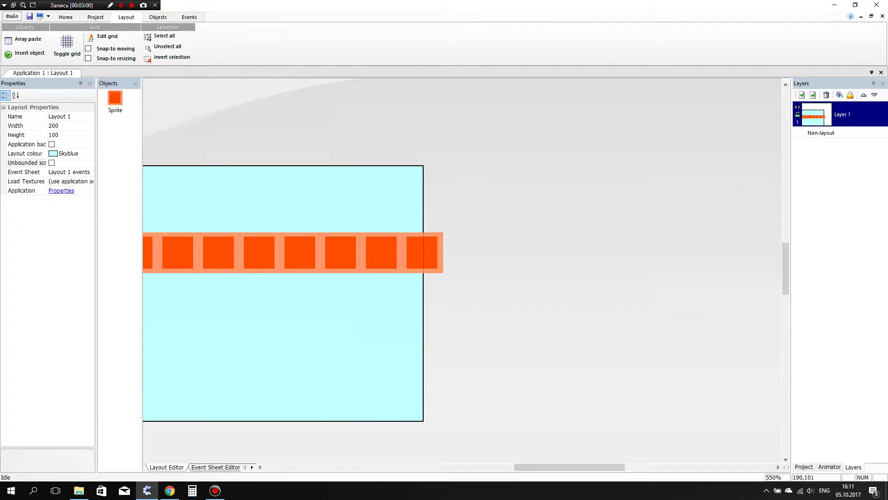
left_click_drag(528, 467, 480, 467)
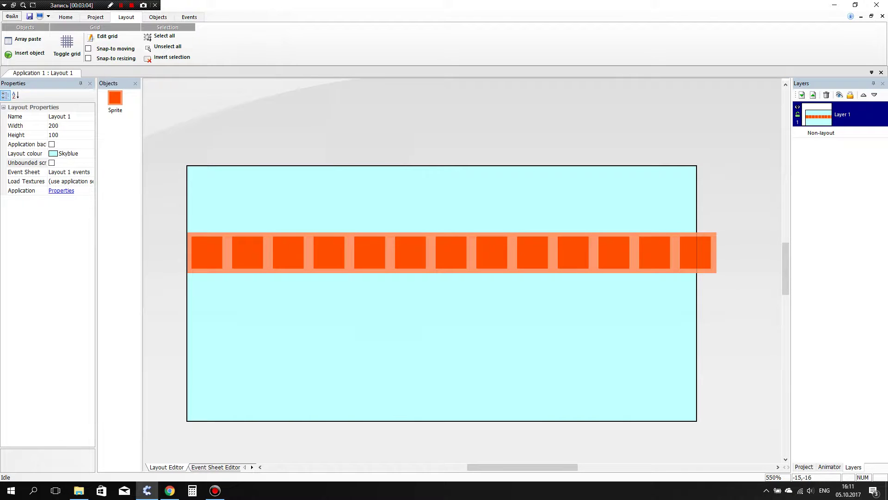
Run a preview of the application with the single block row and close it.
key("F5")
left_click_drag(439, 214, 416, 189)
left_click(457, 190)
Enable Menu, Minimize Box and Maximize Box in the application's window properties.
left_click(60, 190)
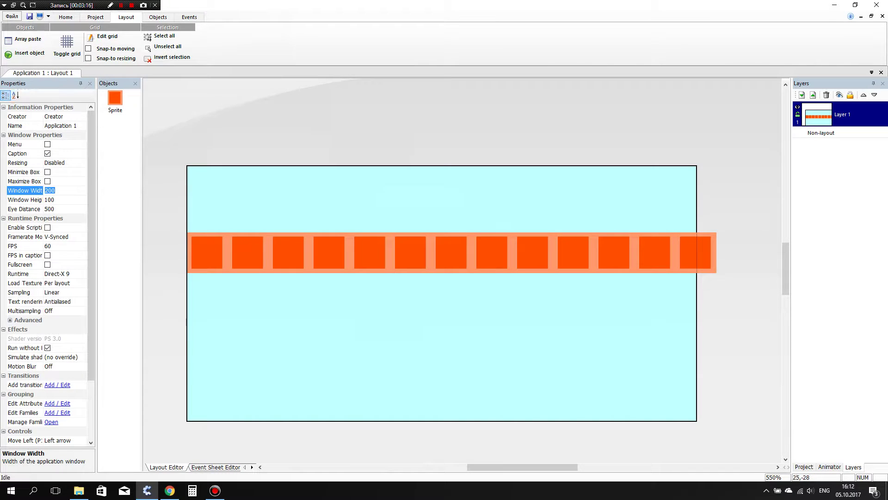
left_click(146, 110)
left_click(61, 190)
left_click(47, 143)
left_click(47, 172)
left_click(47, 181)
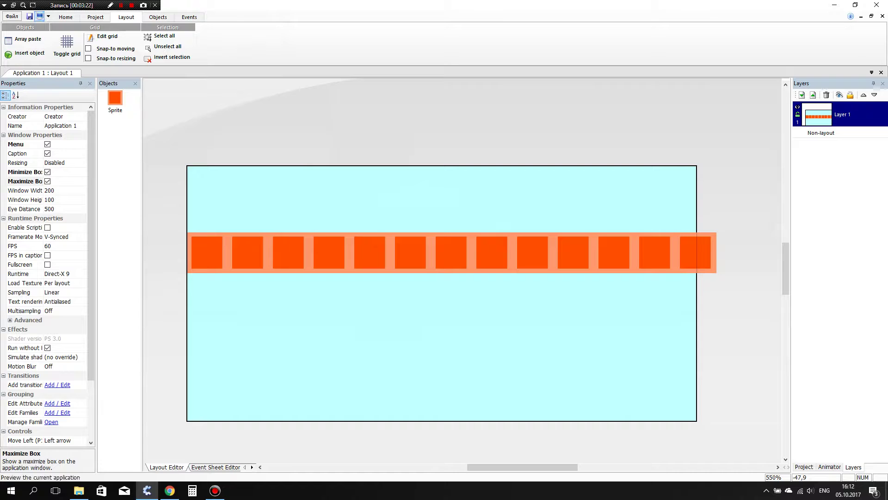
Preview the application in a maximized window, then close the preview.
left_click(40, 17)
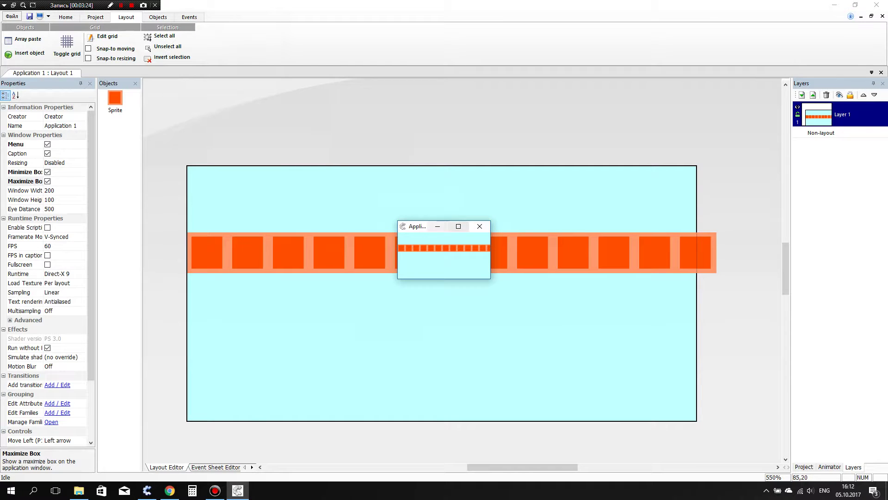
left_click(459, 226)
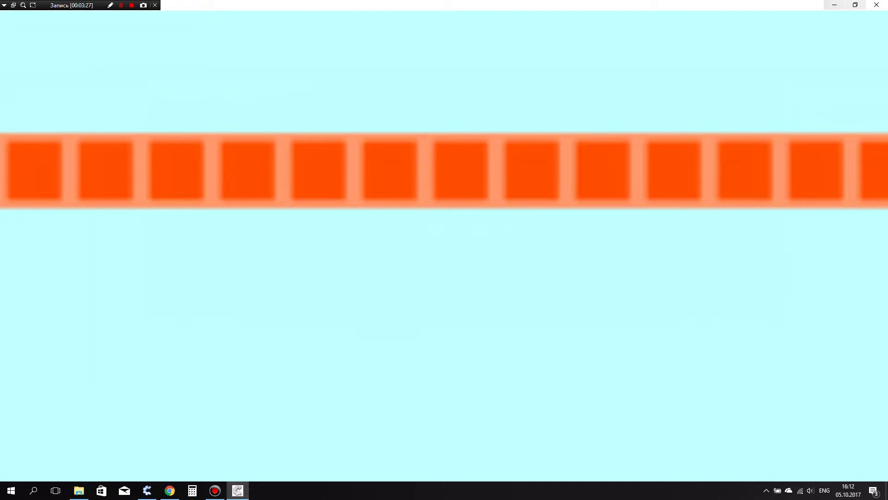
left_click(877, 4)
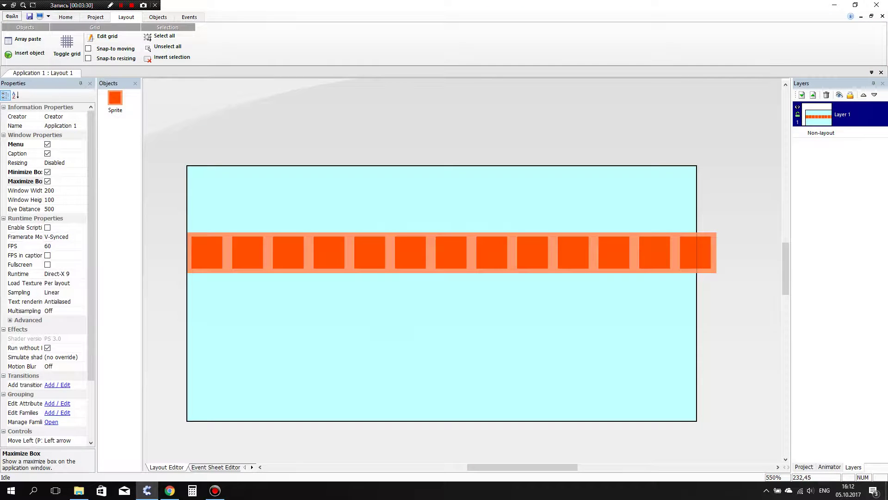
Duplicate the whole row of orange blocks directly beneath itself.
scroll(442, 250, "down", 2)
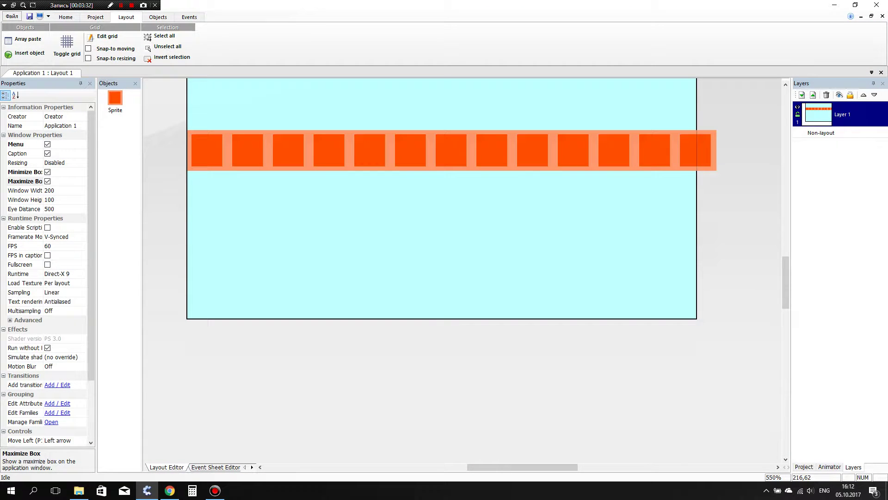
left_click_drag(740, 181, 222, 114)
left_click_drag(240, 146, 241, 187, "ctrl")
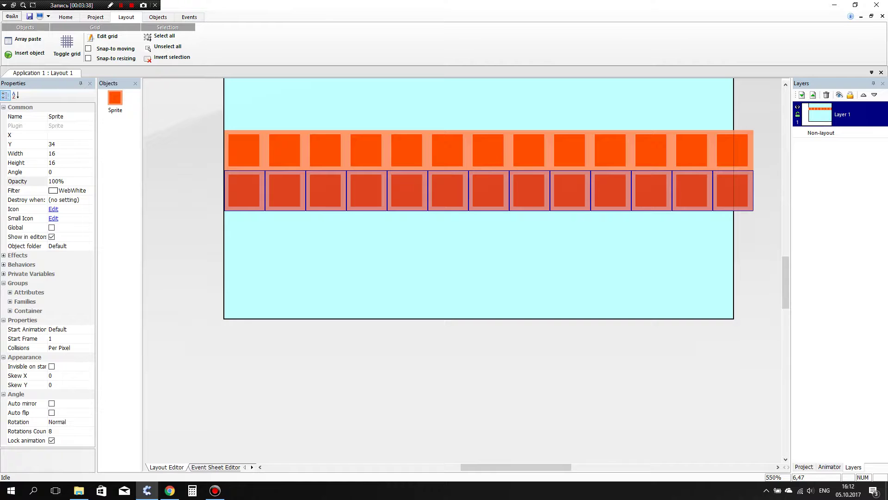
left_click(239, 183)
Copy both block rows and paste them directly beneath to form four rows, then deselect them.
left_click_drag(167, 239, 779, 103)
key("ctrl+c")
key("ctrl+v")
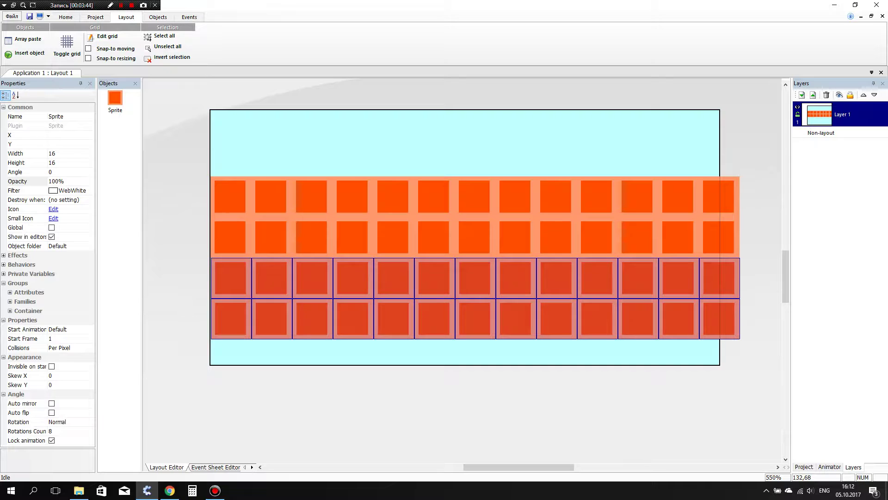
left_click(546, 282)
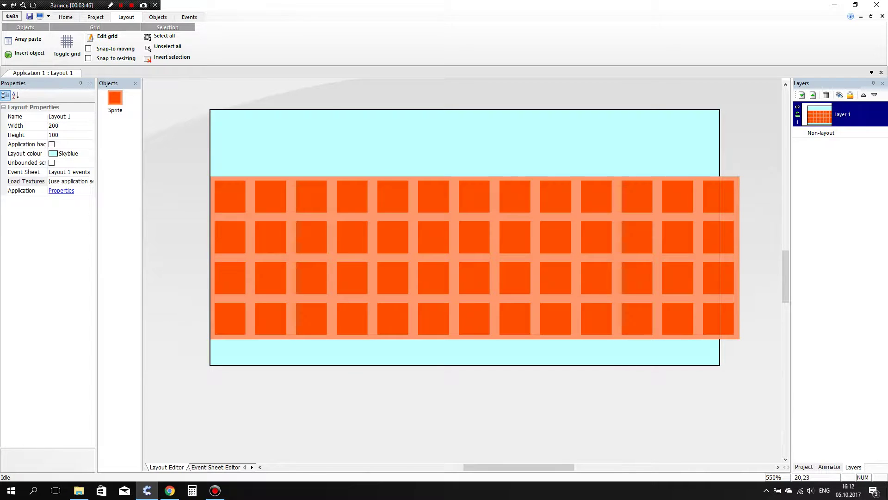
Set the layout's height to 300, keeping its width at 200.
left_click(54, 125)
left_click(56, 125)
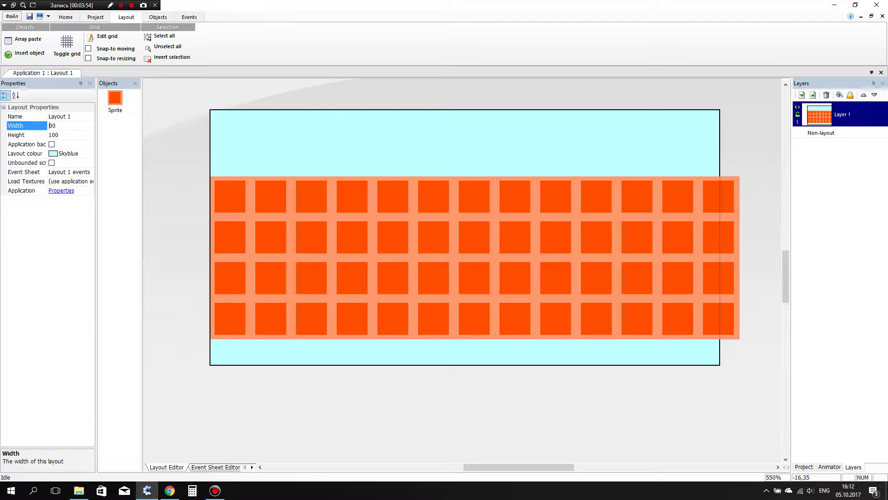
left_click(27, 134)
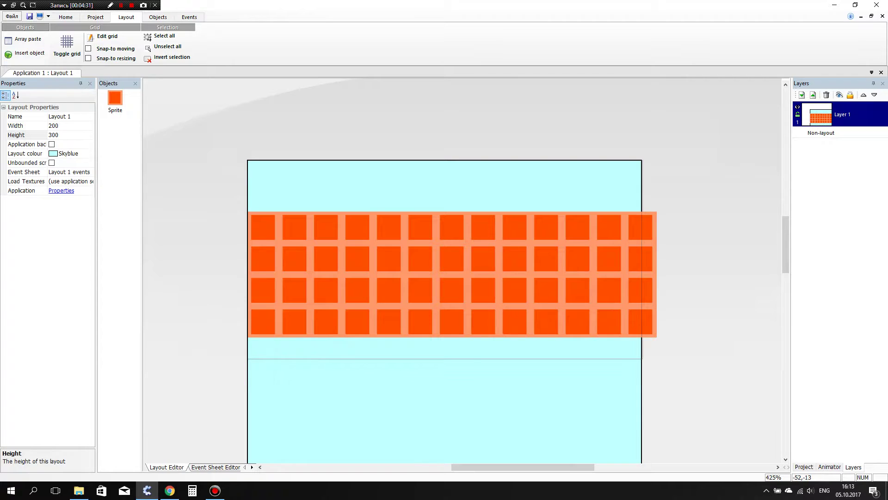
Preview the application with the four block rows and the taller layout, then close it.
left_click(40, 16)
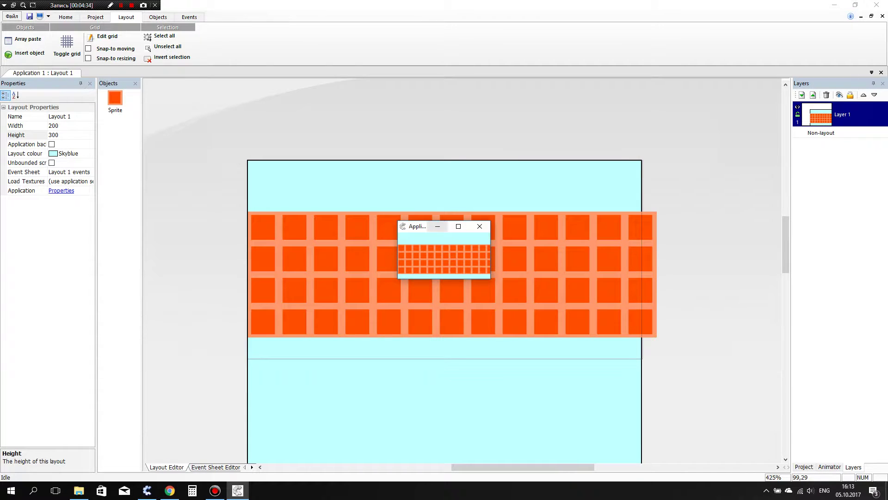
left_click(480, 226)
left_click_drag(785, 240, 786, 262)
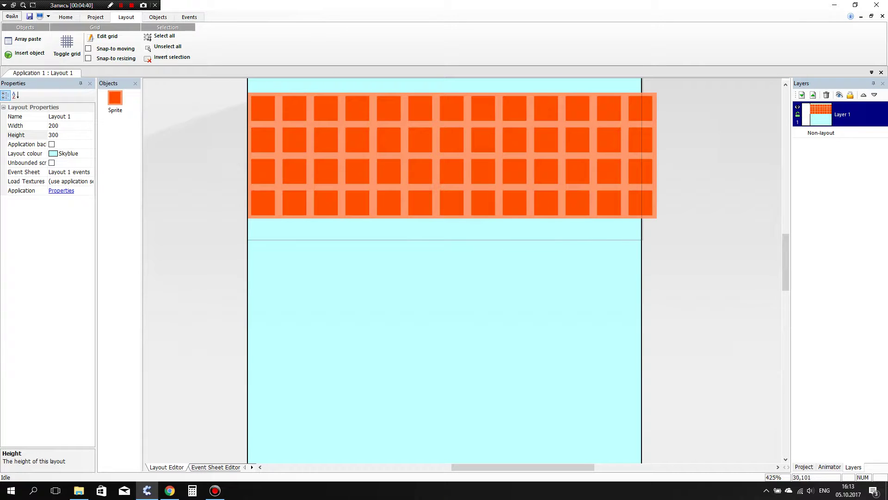
left_click(61, 190)
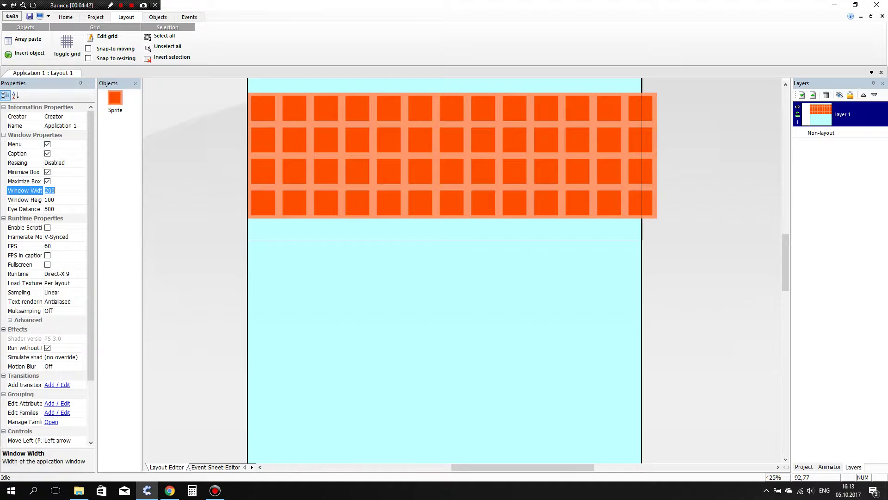
left_click(122, 191)
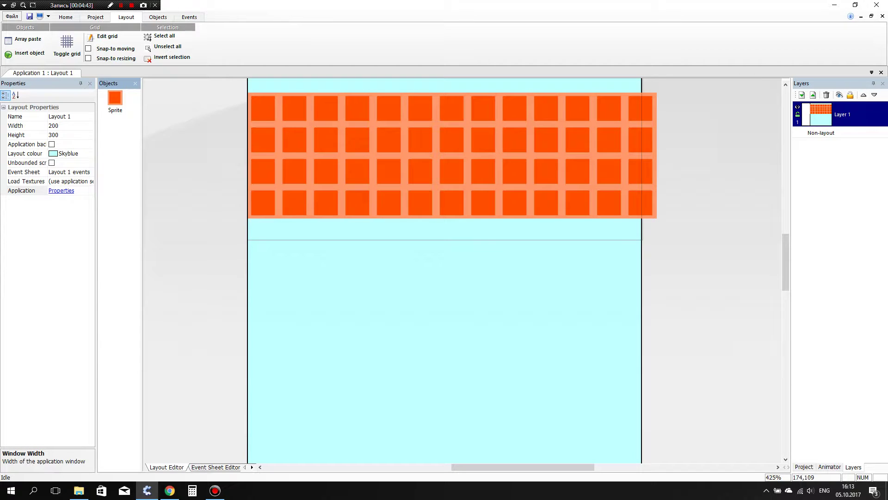
left_click_drag(785, 260, 786, 240)
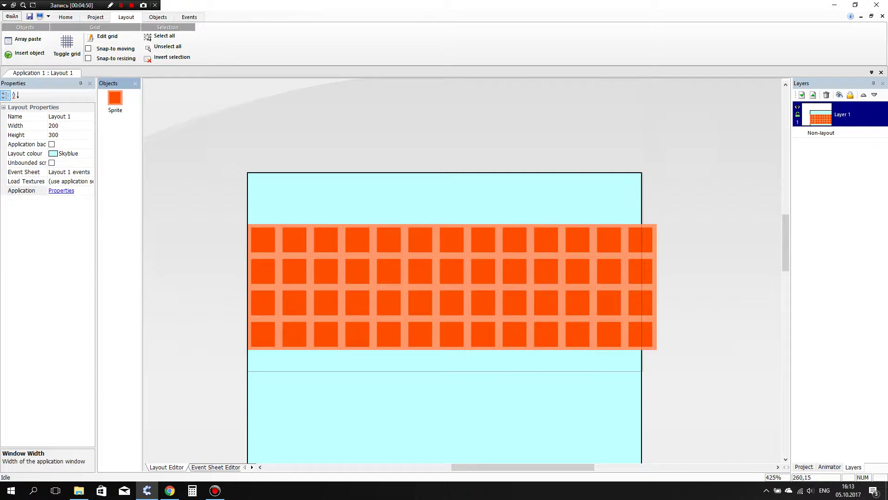
Insert a new Sprite object just beneath the left end of the block grid.
left_click_drag(785, 217, 785, 232)
double_click(771, 237)
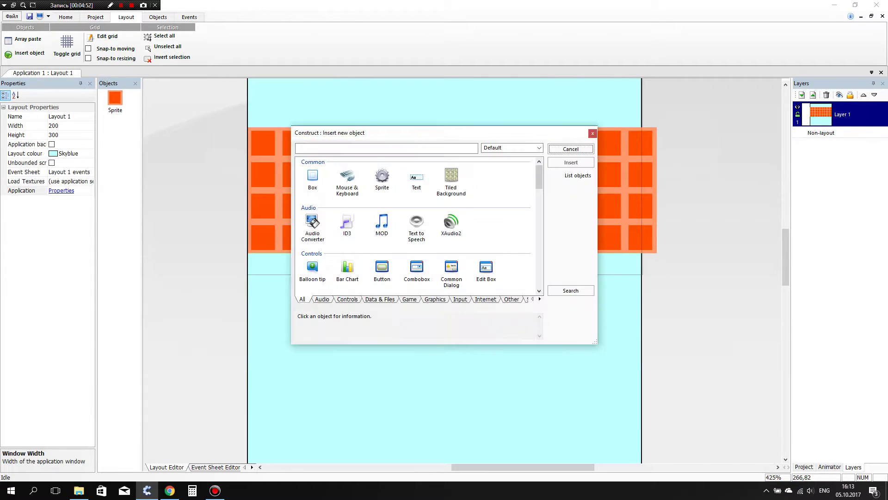
key("Escape")
left_click(269, 278)
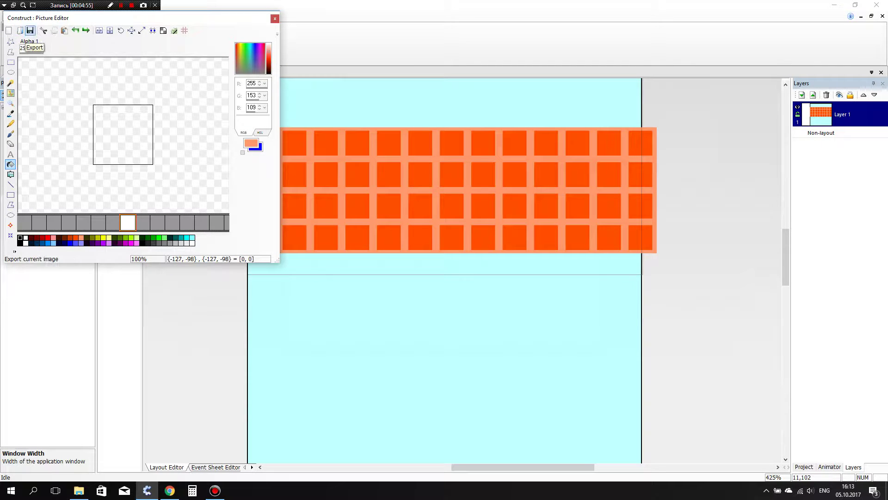
Draw a green (0, 255, 0) rectangle outline inset from the edges of the new sprite's image.
left_click(159, 238)
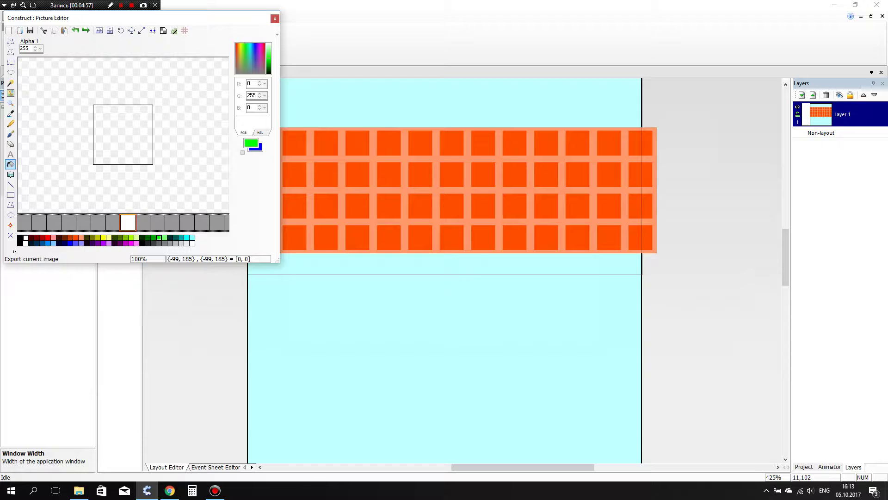
left_click(11, 195)
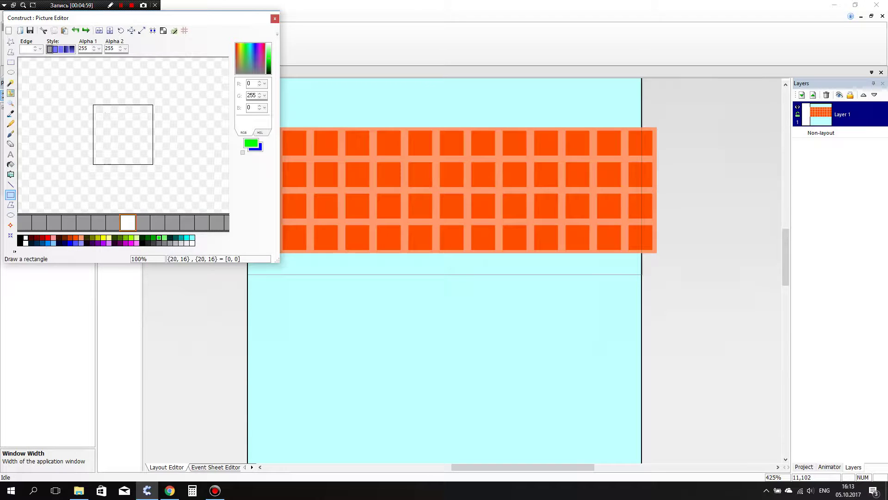
left_click_drag(104, 116, 141, 152)
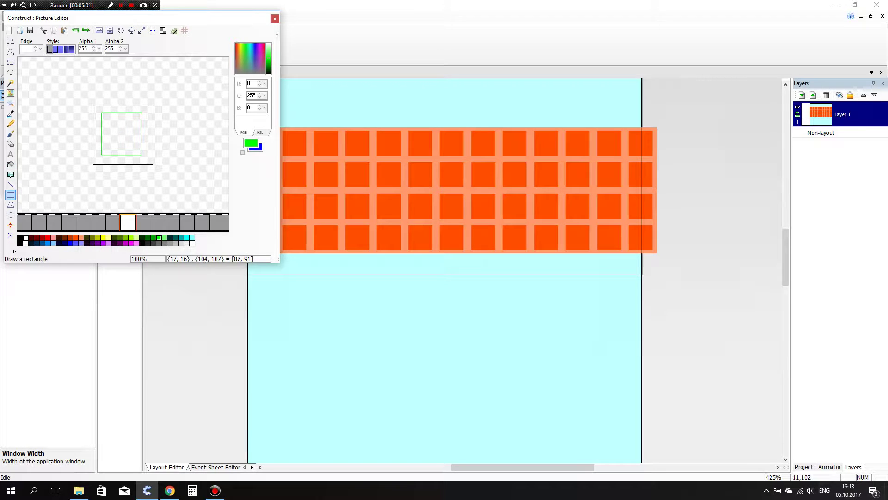
Fill the sprite's border with light green (119, 255, 119) and its centre with green (0, 255, 0), saving the image.
left_click(164, 238)
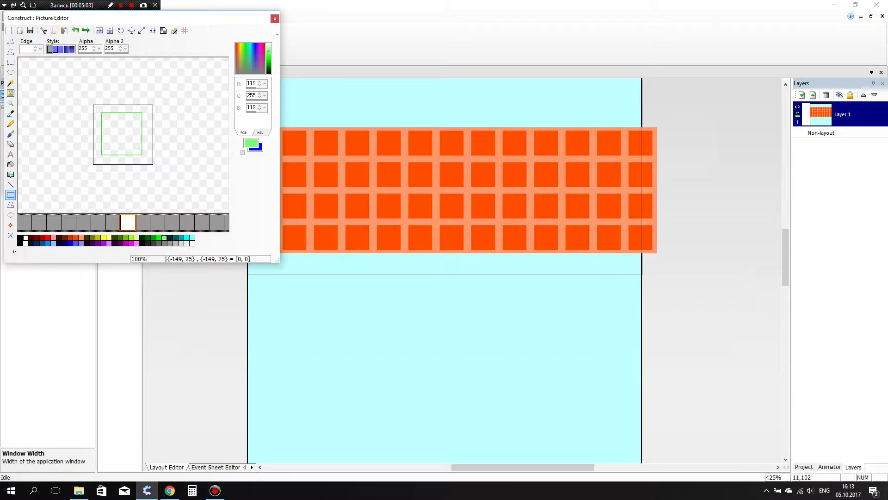
left_click(10, 164)
left_click(138, 159)
left_click(158, 238)
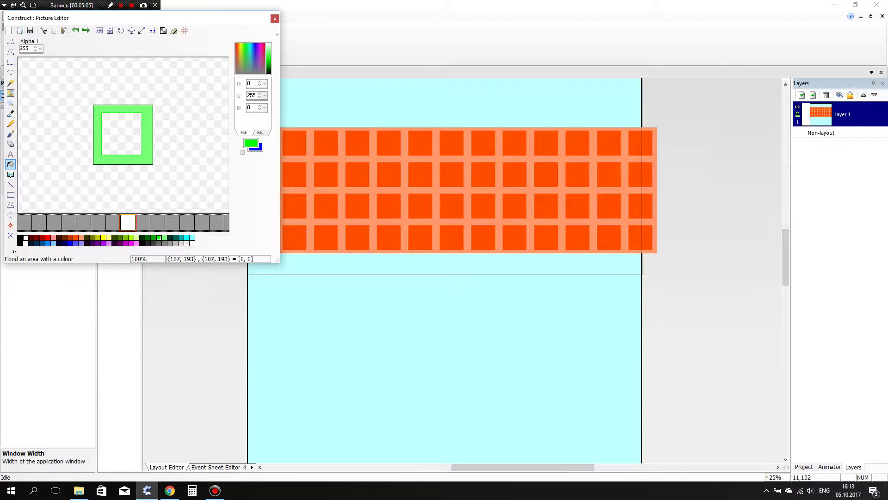
left_click(122, 134)
left_click(275, 19)
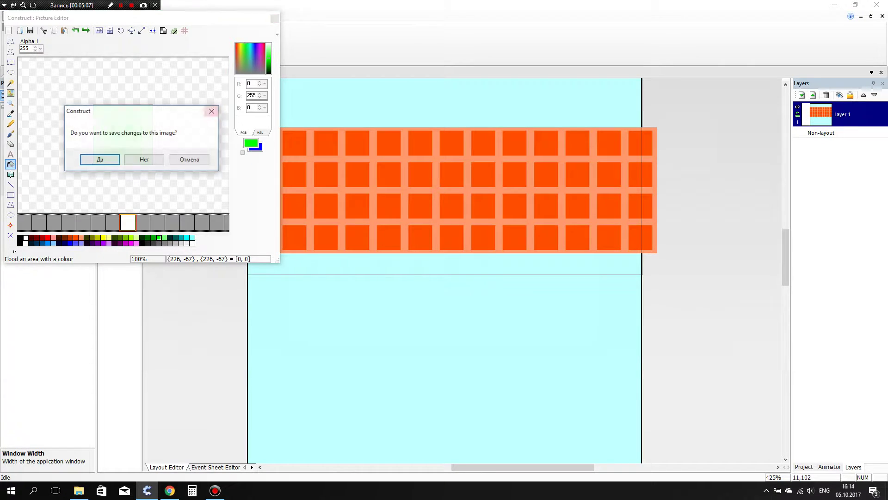
left_click(116, 156)
Place the green sprite below the orange grid and set its width and height to 16.
left_click_drag(453, 334, 378, 379)
left_click(4, 107)
left_click(50, 153)
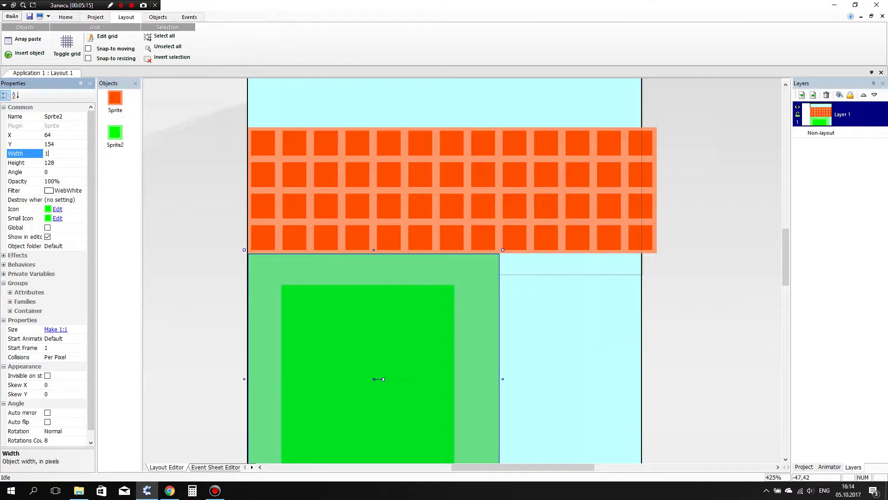
type("16")
key("Tab")
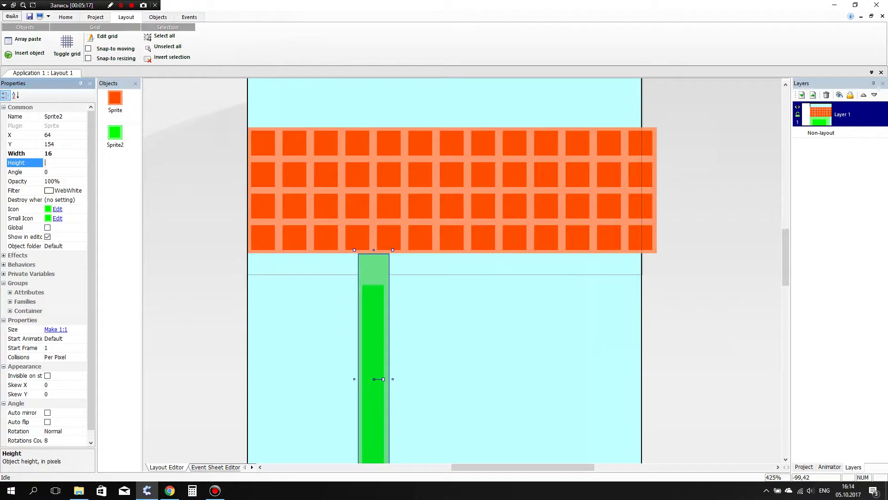
left_click(515, 206)
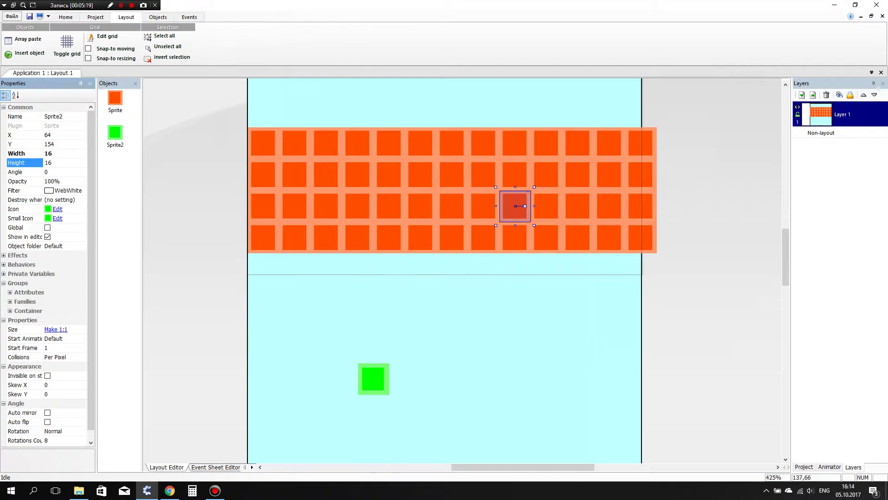
Move the green block directly beneath the first block of the lowest orange row.
left_click(413, 324)
left_click_drag(374, 377, 262, 269)
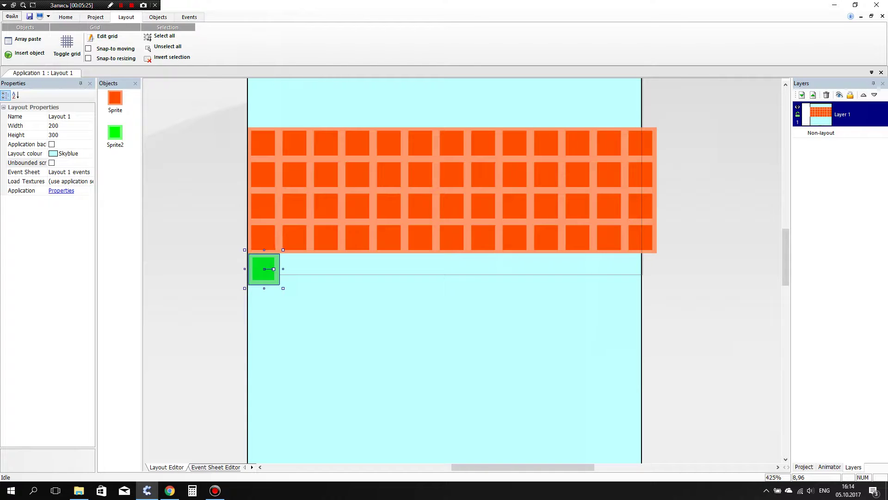
left_click(381, 260)
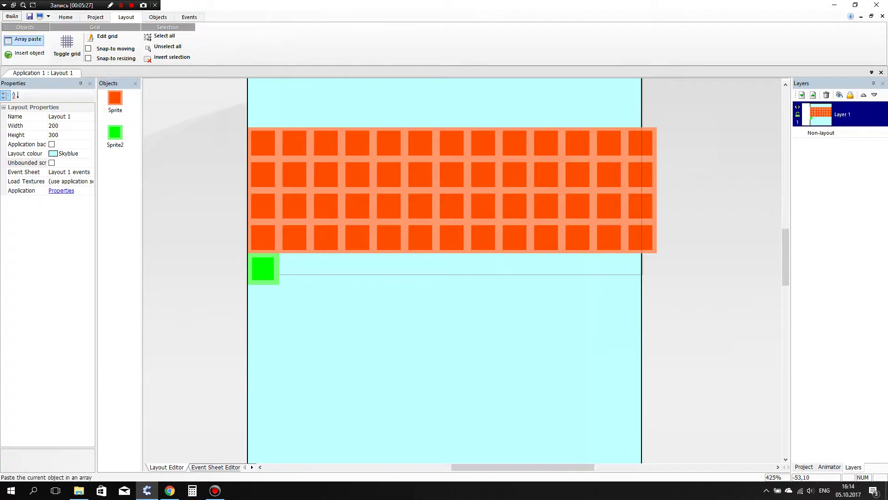
Preview the application with the single green block in a maximized window, then close it.
left_click(40, 16)
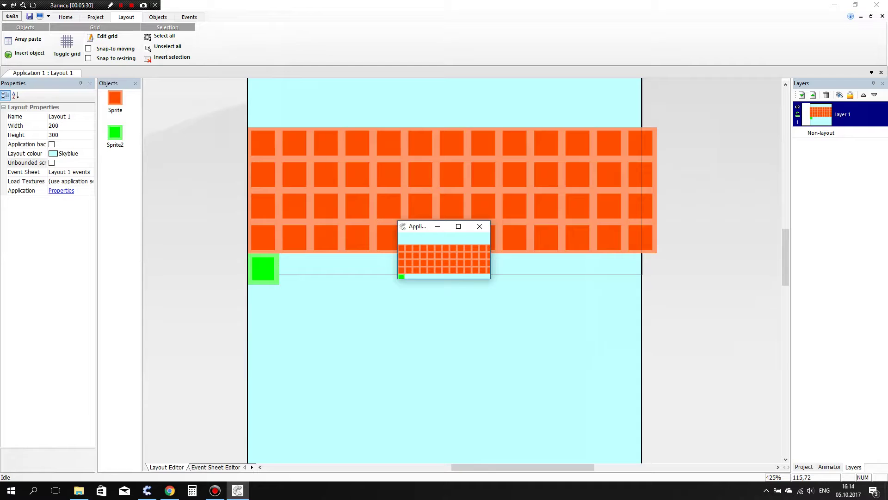
left_click(458, 226)
left_click(877, 5)
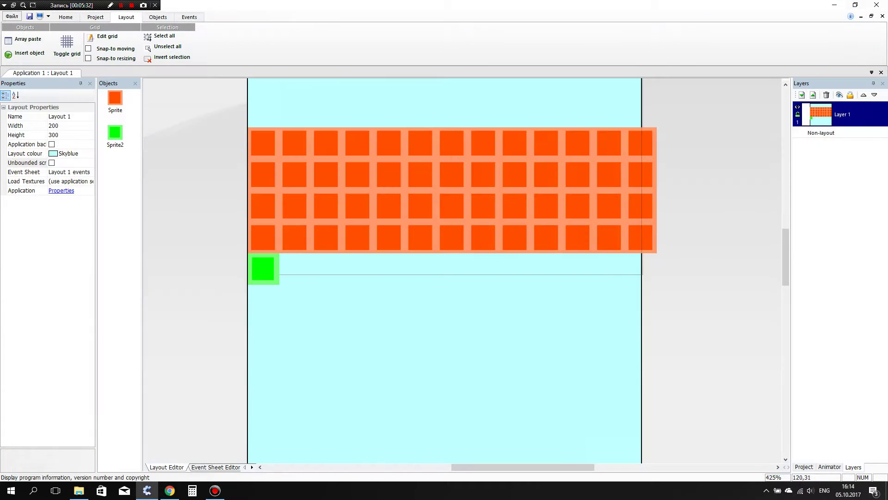
Duplicate the green block repeatedly along the underside of the orange grid to make a row of eight.
left_click_drag(266, 269, 297, 269, "ctrl")
left_click(404, 319)
left_click_drag(404, 319, 224, 254)
left_click_drag(294, 269, 358, 268, "ctrl")
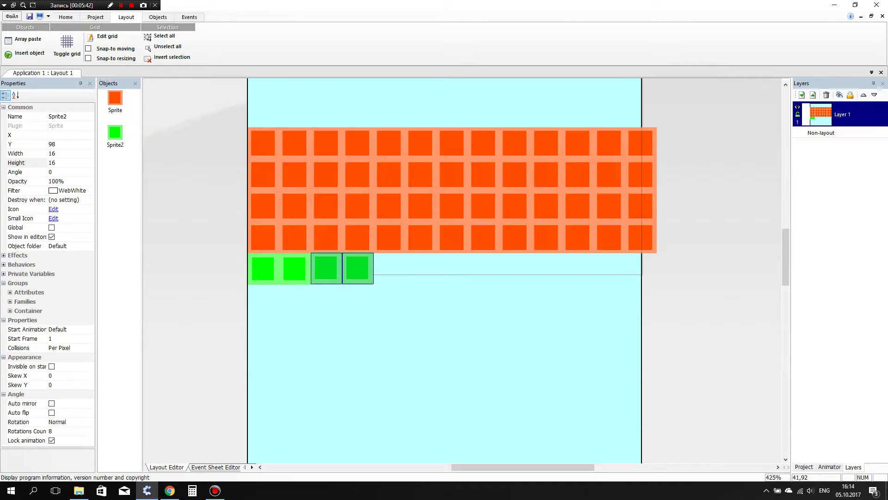
left_click_drag(460, 325, 213, 250)
left_click_drag(284, 272, 409, 271, "ctrl")
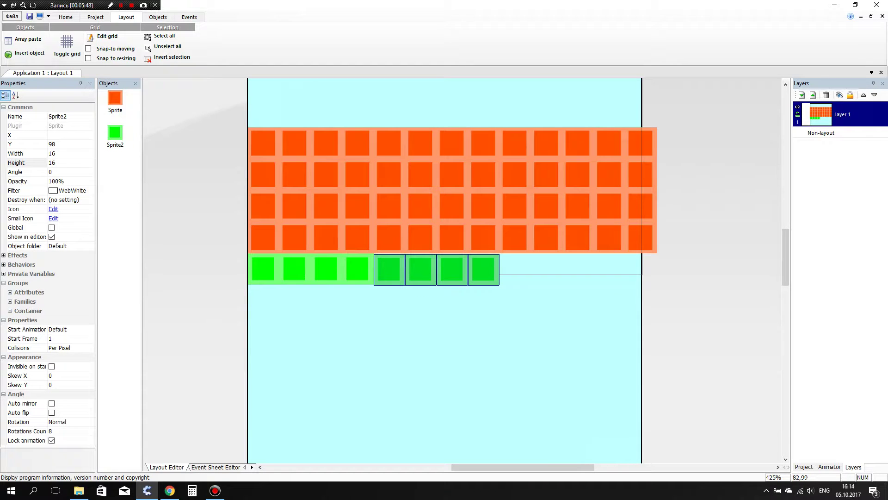
Duplicate the row of eight green blocks directly below itself to make two rows.
left_click(529, 316)
left_click_drag(544, 321, 150, 239)
left_click_drag(389, 269, 389, 301, "ctrl")
key("Up")
left_click(555, 257)
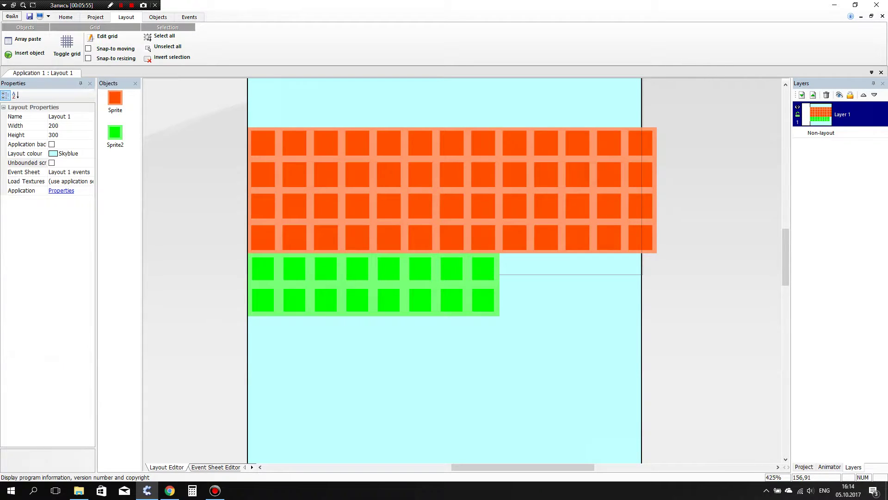
Copy both green rows and paste them directly underneath to make four rows.
left_click_drag(536, 359, 228, 247)
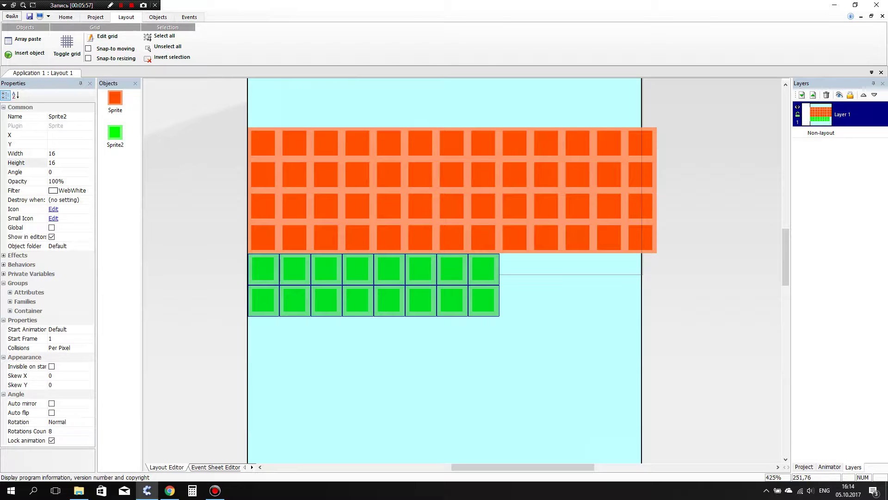
left_click_drag(785, 256, 785, 277)
key("ctrl+v")
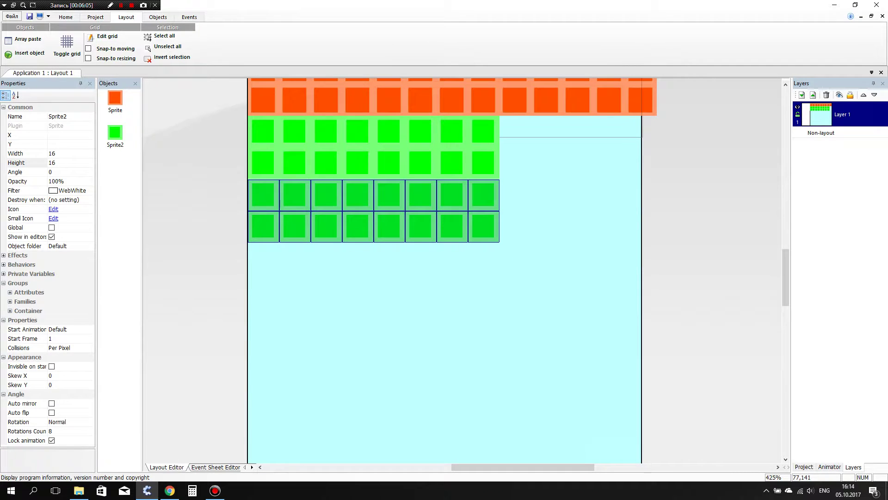
left_click(399, 211)
Copy the four green rows and paste them directly underneath to make eight rows.
left_click_drag(550, 291, 209, 111)
key("ctrl+c")
key("ctrl+v")
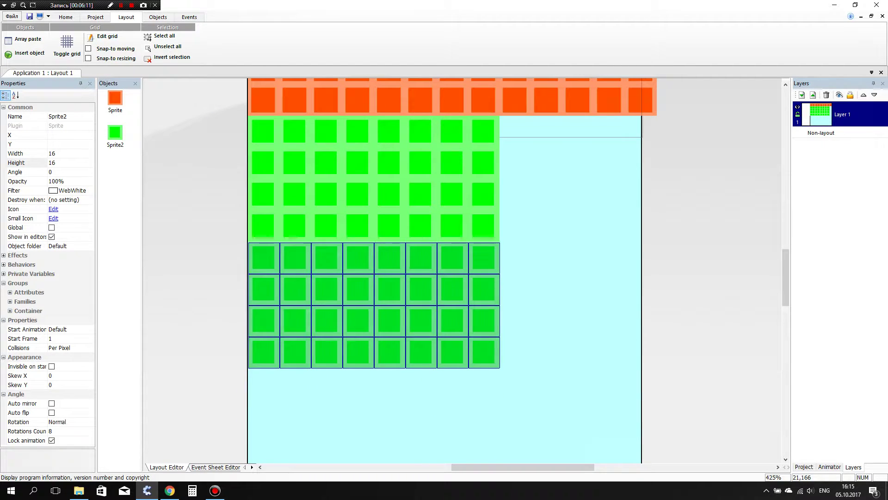
left_click(289, 272)
left_click(560, 243)
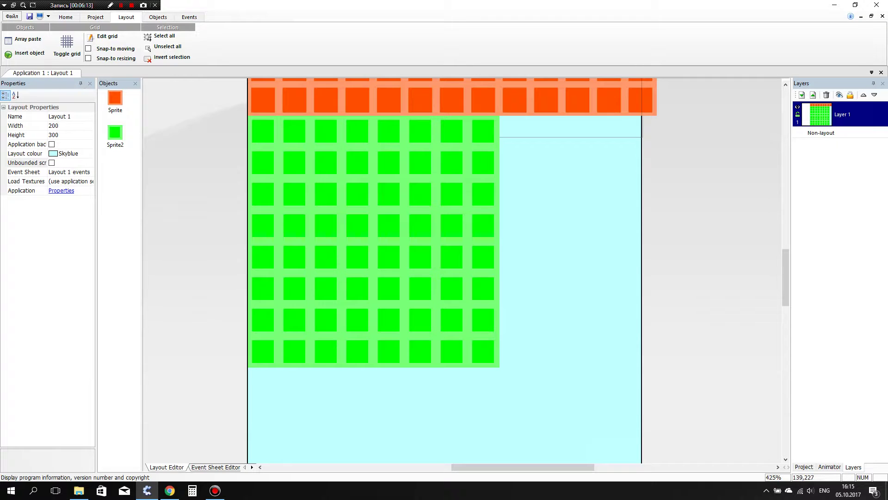
Copy the eight-by-eight green block grid and paste it directly beneath the existing rows.
left_click_drag(533, 391, 205, 110)
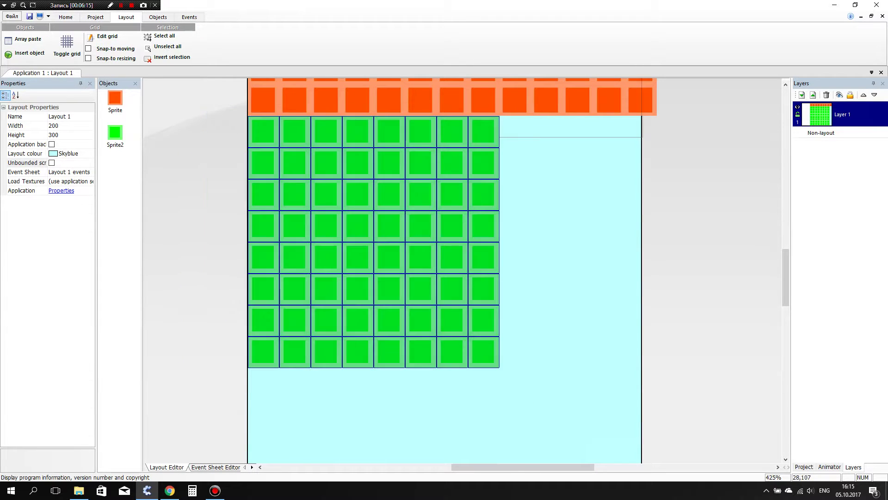
key("ctrl+c")
key("ctrl+v")
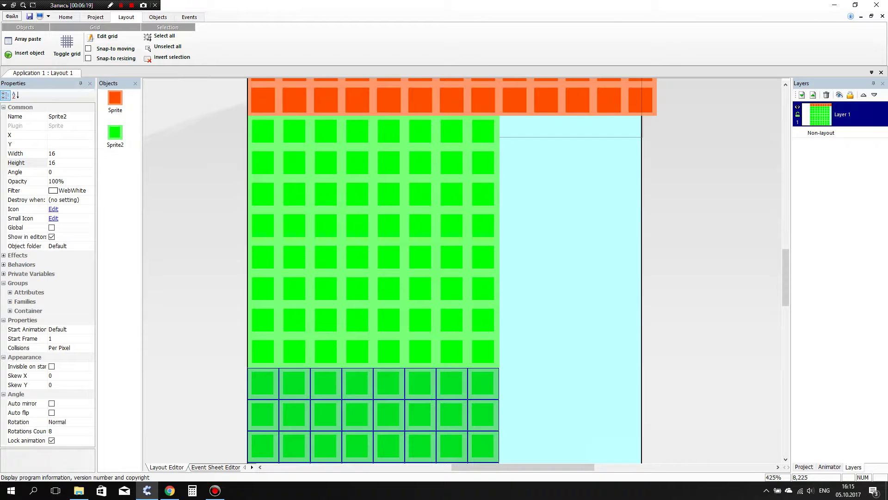
left_click(264, 383)
left_click(737, 251)
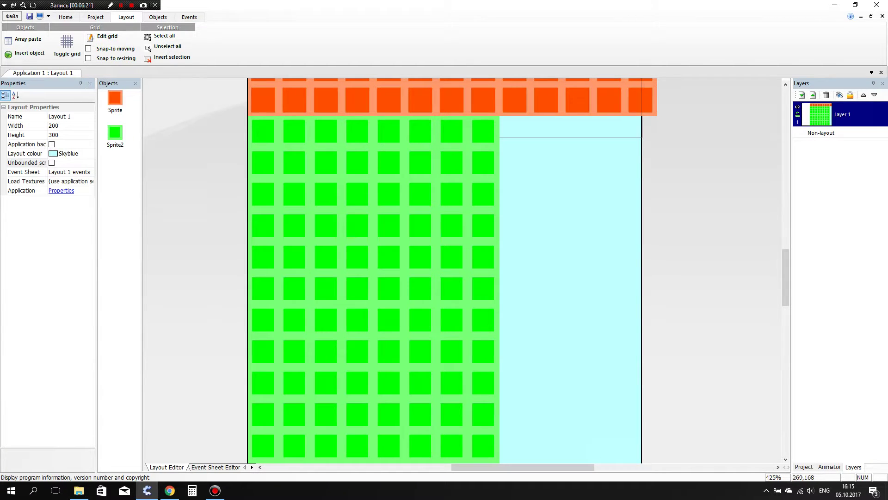
Delete the surplus green rows at the grid's lower end and duplicate four columns alongside, making the grid twelve columns wide.
scroll(444, 270, "down", 5)
left_click_drag(580, 438, 389, 124)
key("Delete")
key("Delete")
left_click_drag(421, 137, 551, 138, "ctrl")
left_click_drag(593, 233, 588, 231)
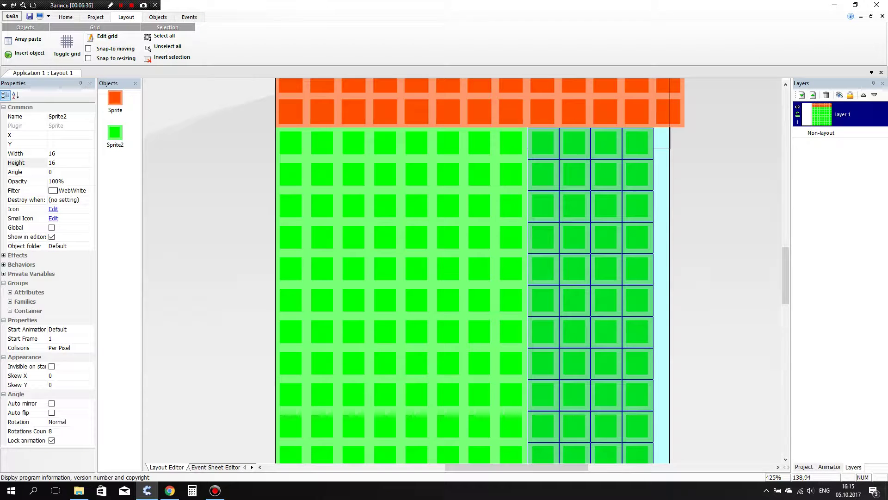
left_click_drag(547, 137, 546, 138)
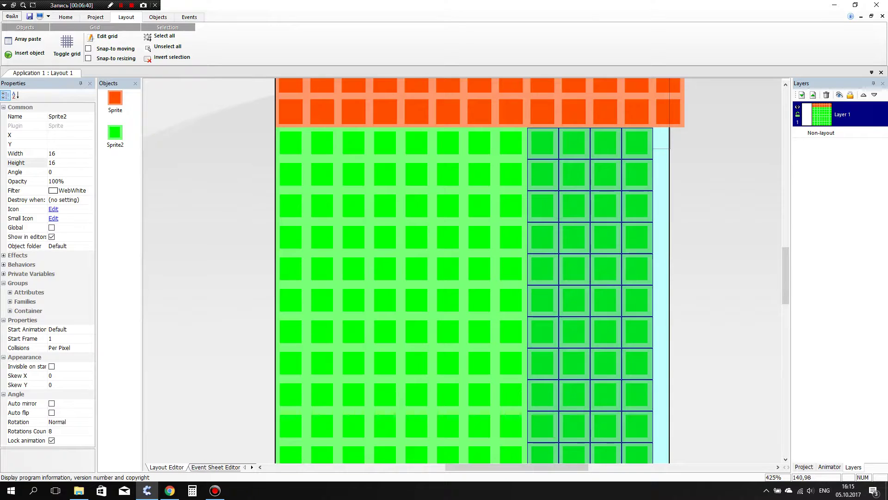
left_click(739, 212)
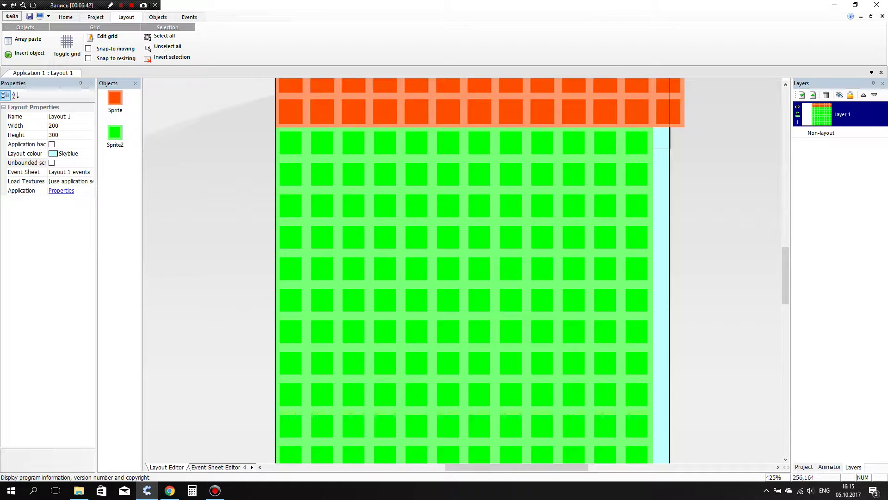
Duplicate the last green column once more so the green grid matches the orange grid's thirteen-column width.
scroll(472, 271, "down", 10)
left_click_drag(674, 168, 609, 79)
mouse_move(636, 156)
left_mouse_down()
mouse_move(690, 156)
mouse_move(626, 152)
left_mouse_up()
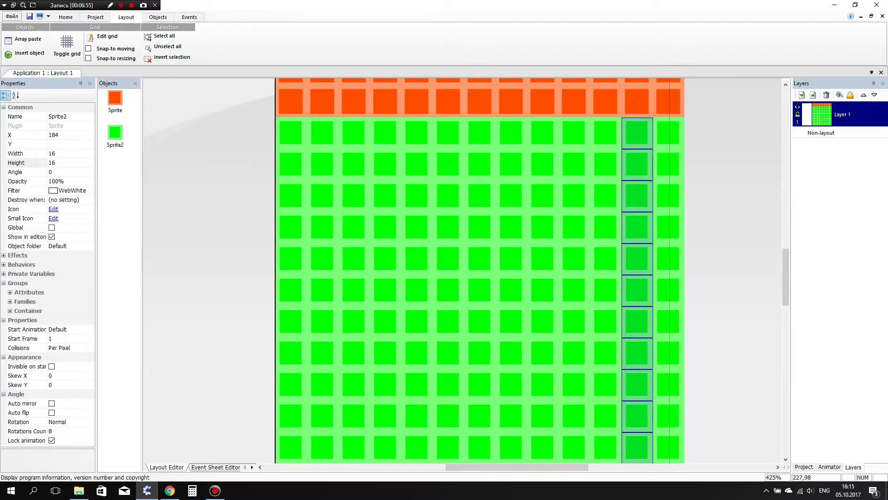
left_click(722, 153)
Preview the application with the full green grid under the orange rows, then close it.
mouse_move(785, 278)
left_mouse_down()
mouse_move(786, 251)
mouse_move(785, 262)
left_mouse_up()
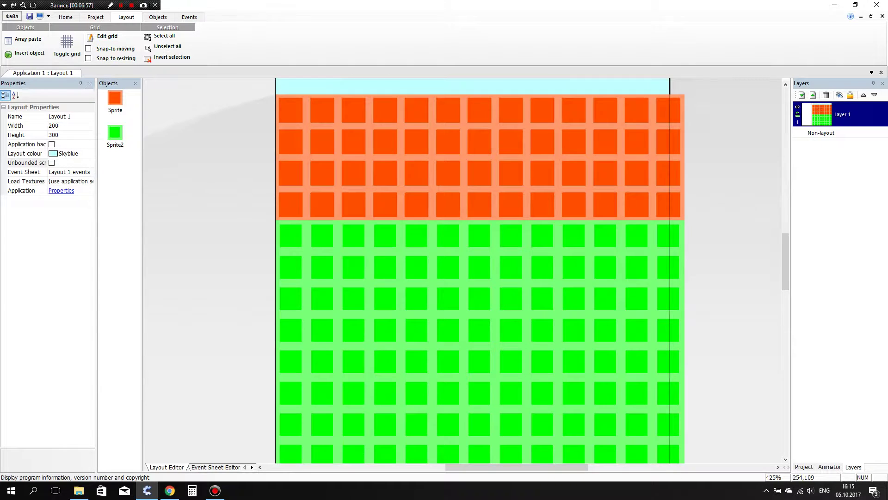
scroll(462, 271, "down", 7, "ctrl")
left_click(40, 16)
left_click(480, 226)
left_click_drag(785, 227, 785, 242)
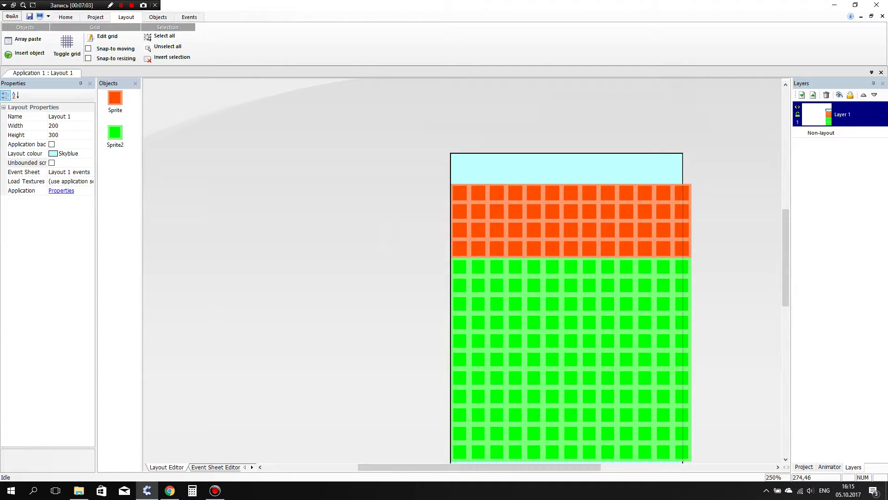
scroll(509, 277, "up", 1, "ctrl")
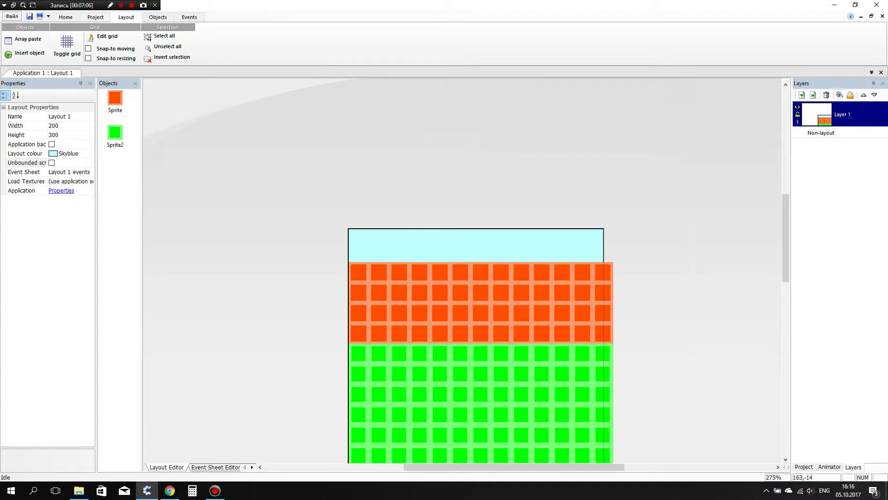
left_click(420, 293)
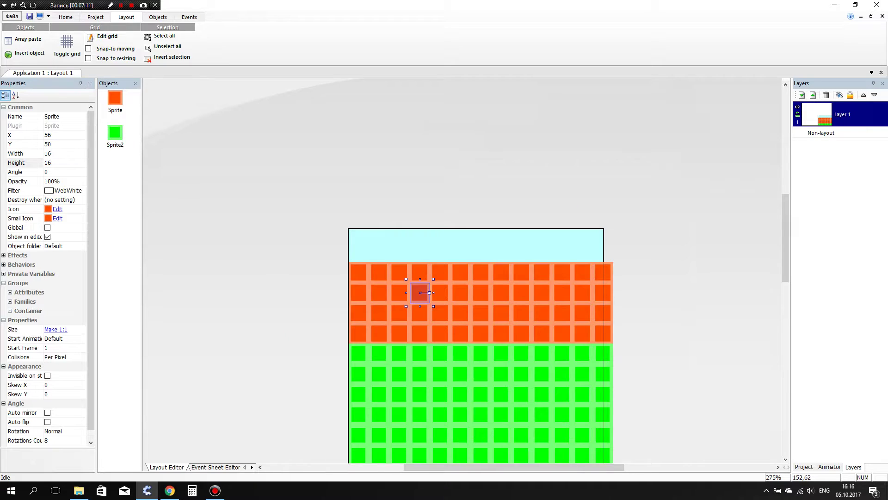
scroll(542, 307, "up", 2, "ctrl")
left_click(610, 193)
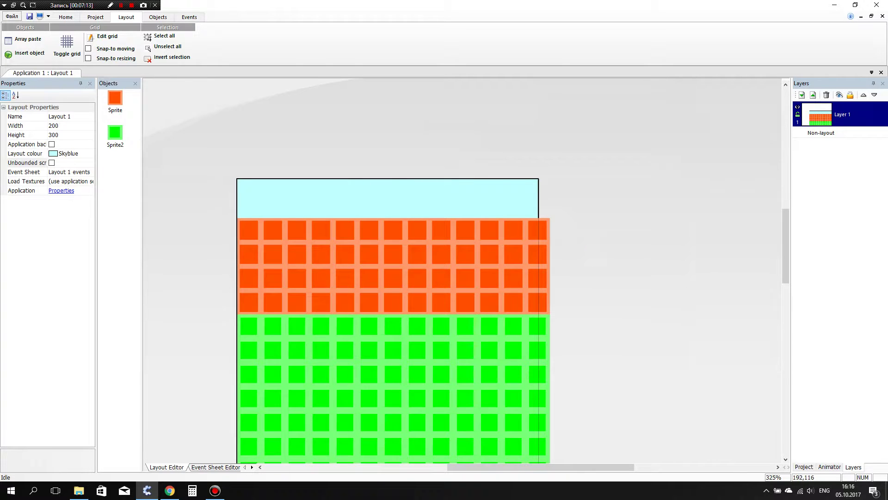
Insert a new Sprite object in the empty area to the right of the layout.
left_click_drag(525, 467, 567, 467)
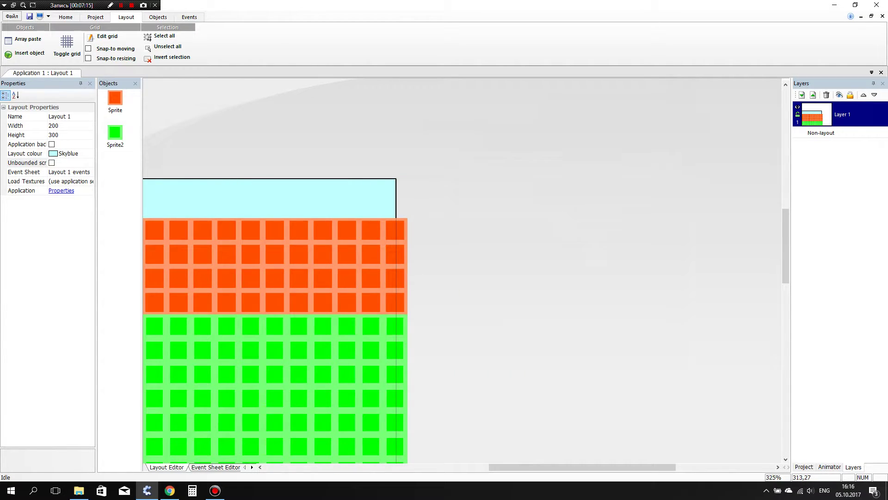
double_click(566, 219)
double_click(381, 177)
left_click(521, 196)
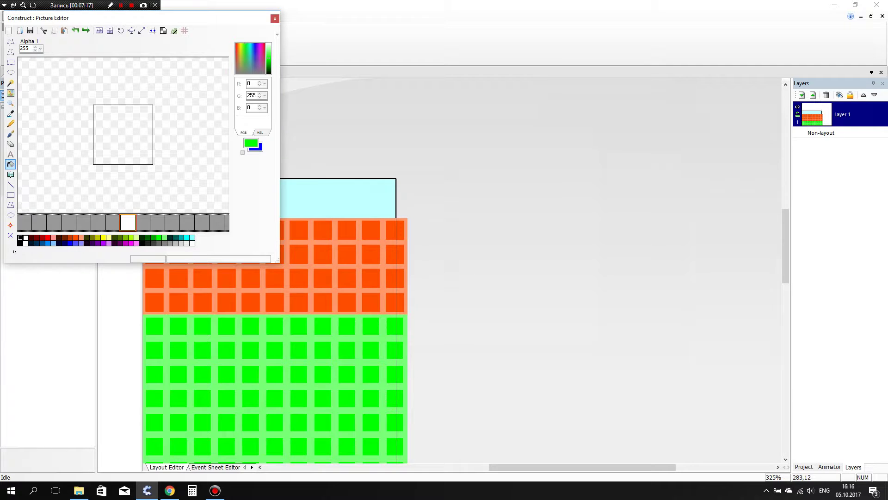
Resize the new sprite's canvas to 16 by 16 pixels.
left_click(141, 30)
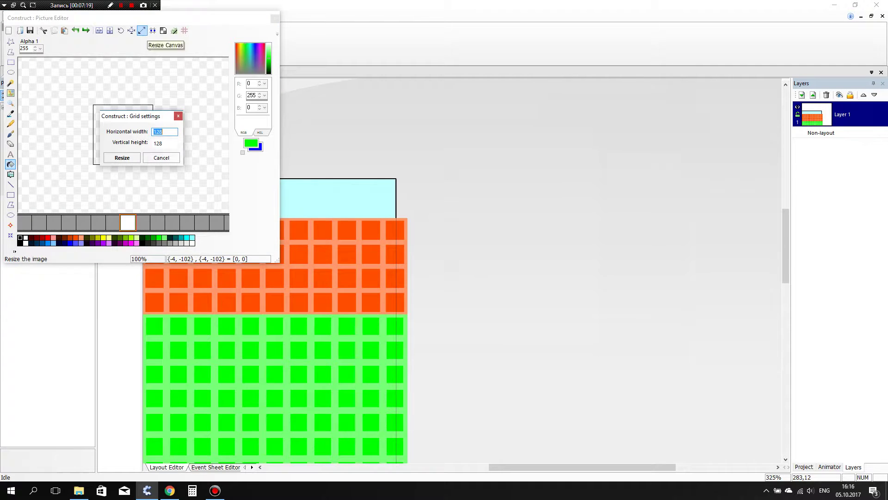
type("16")
key("Tab")
type("1")
left_click(122, 158)
Set the new sprite's hotspot to the image centre at X 8, Y 8.
scroll(124, 139, "up", 6)
left_click(10, 225)
scroll(93, 108, "down", 5)
scroll(124, 136, "up", 7)
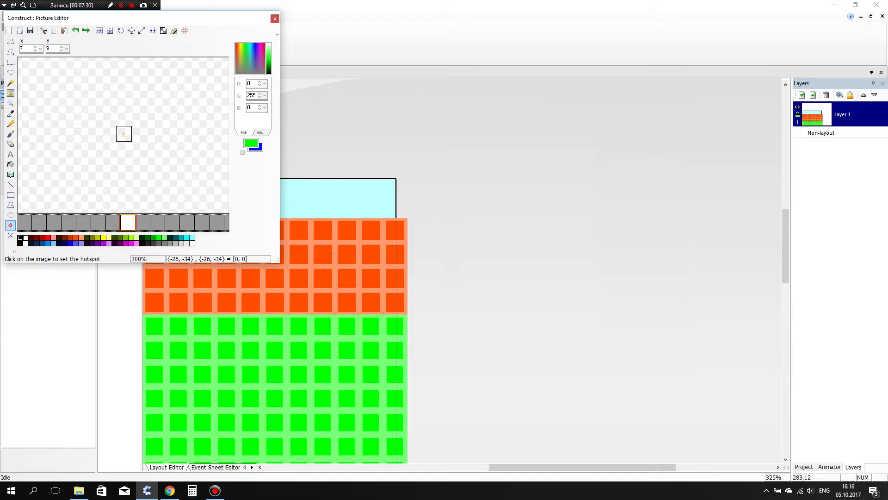
left_click(125, 137)
left_click(125, 133)
Draw a thin bright green rectangle (0, 255, 0) across the top edge of the new sprite's canvas.
left_click(10, 195)
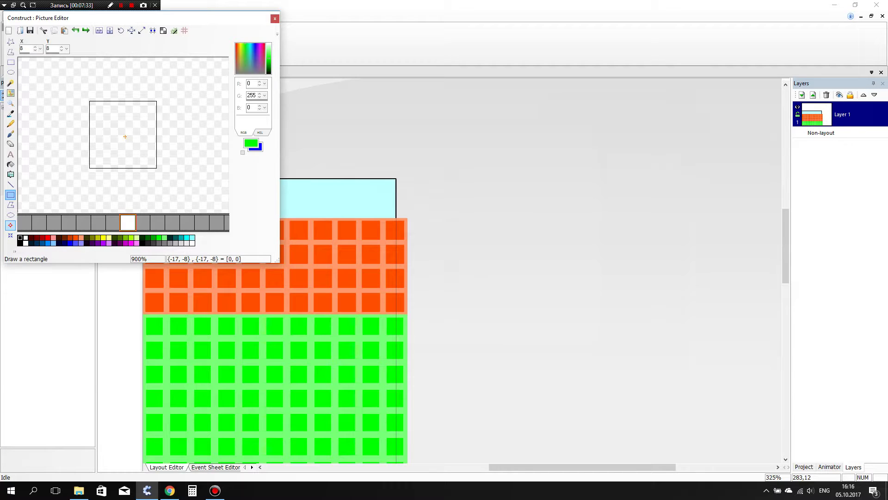
left_click(159, 237)
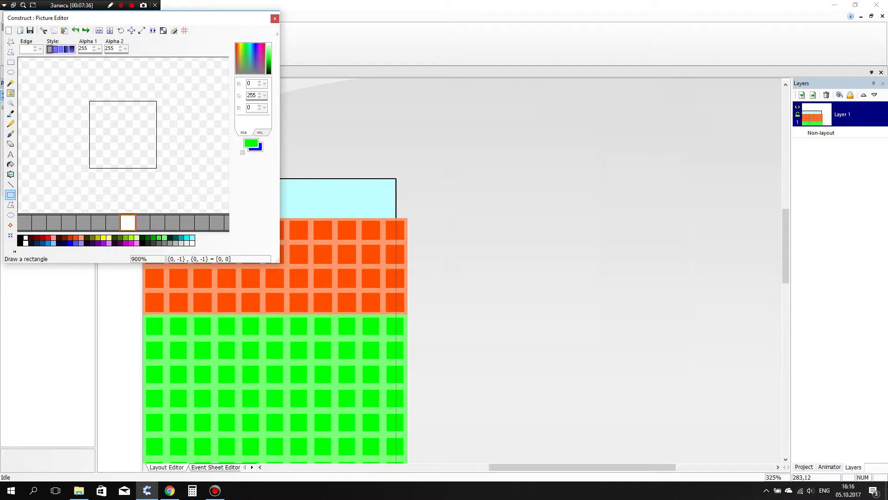
left_click_drag(91, 103, 150, 112)
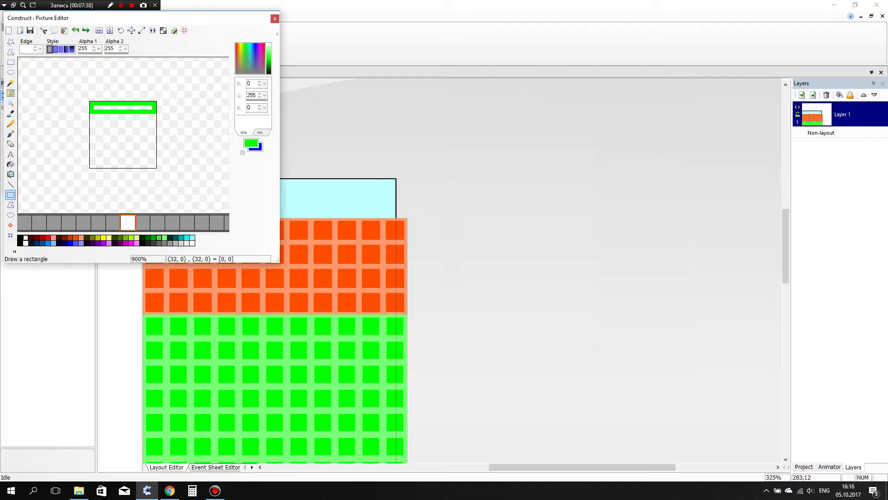
Flood-fill the area below the strip with brown (195, 59, 0) and the strip's interior with bright green.
left_click(70, 238)
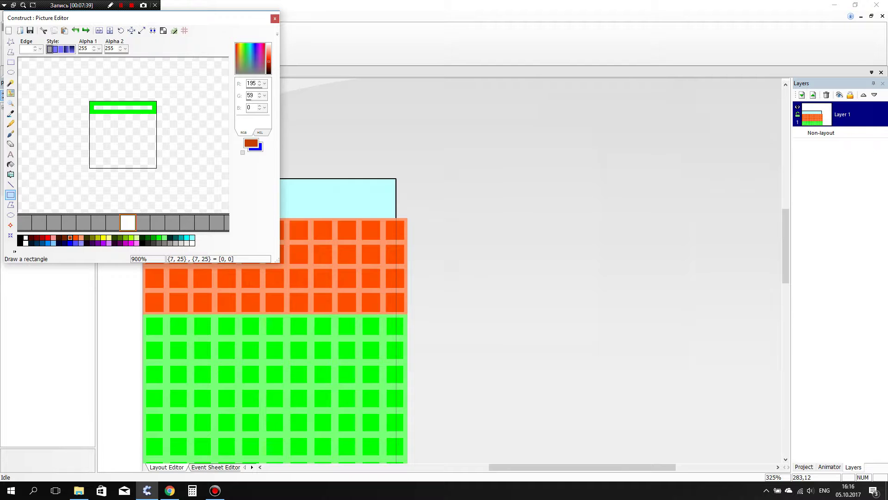
left_click(10, 164)
left_click(145, 144)
left_click(159, 238)
left_click(122, 107)
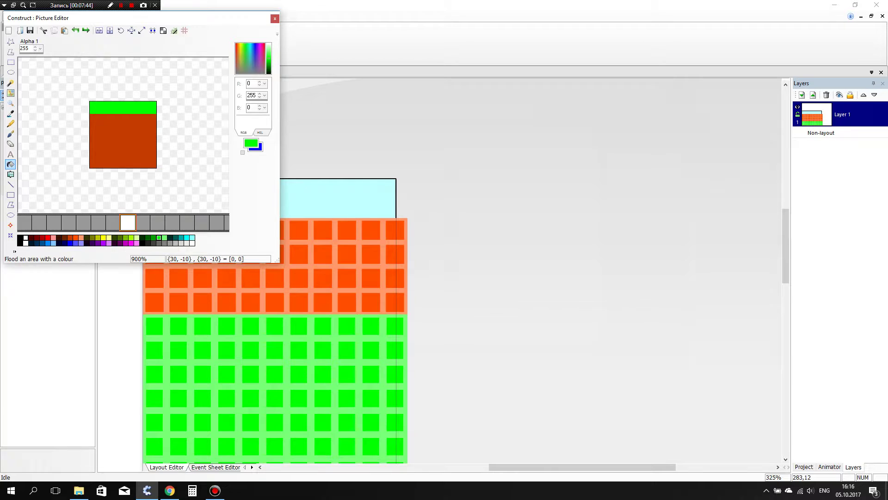
Save the grass block image and move the sprite closer to the layout's edge.
left_click(275, 18)
left_click(99, 159)
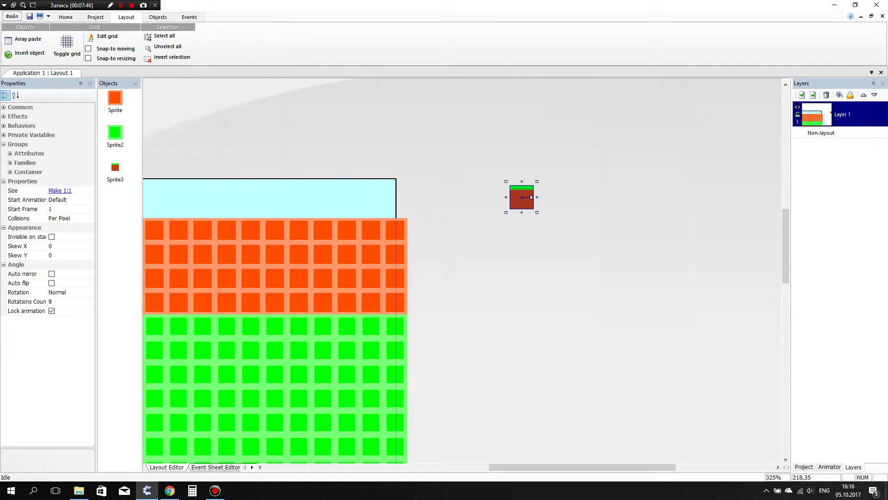
left_click_drag(525, 205, 489, 195)
left_click(668, 144)
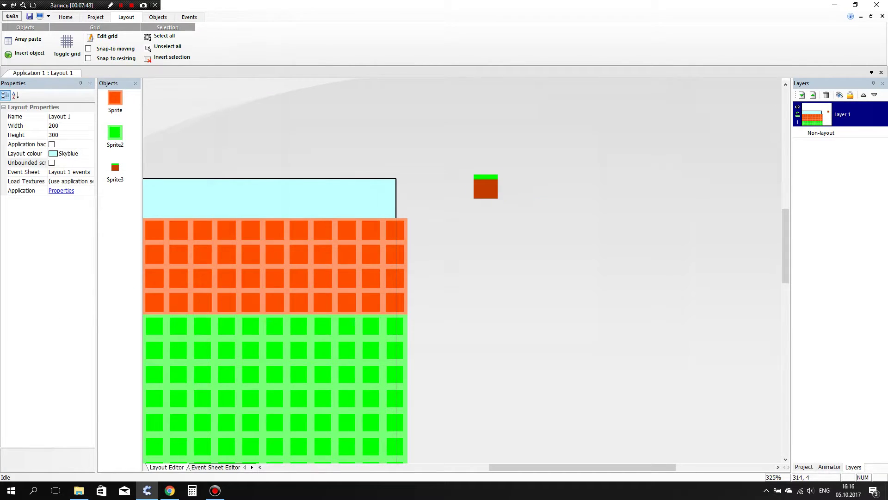
Insert another Sprite object in the empty area beside the layout.
double_click(567, 172)
double_click(382, 179)
left_click(483, 225)
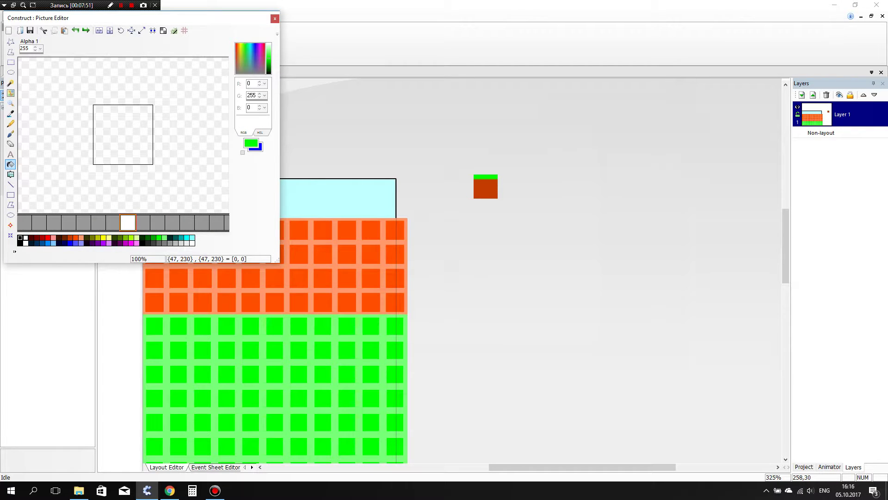
Resize this sprite's canvas to 16 by 16 pixels.
scroll(125, 134, "up", 2)
left_click(142, 30)
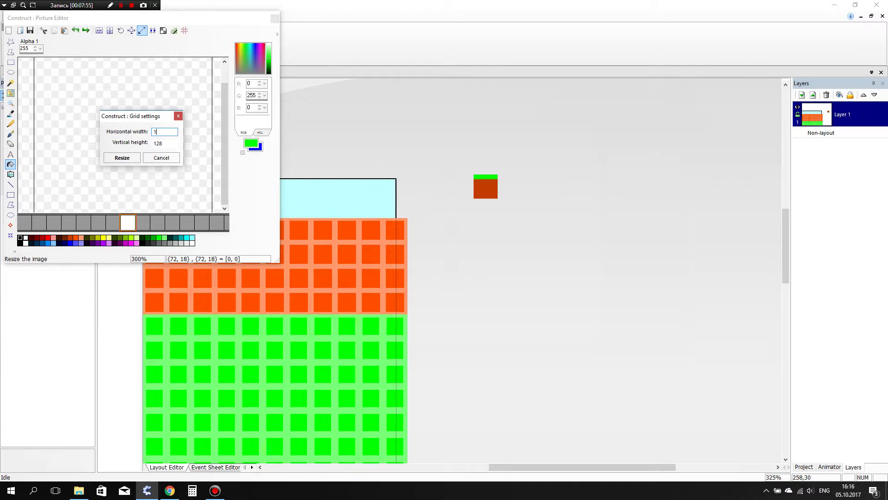
key("Tab")
key("Return")
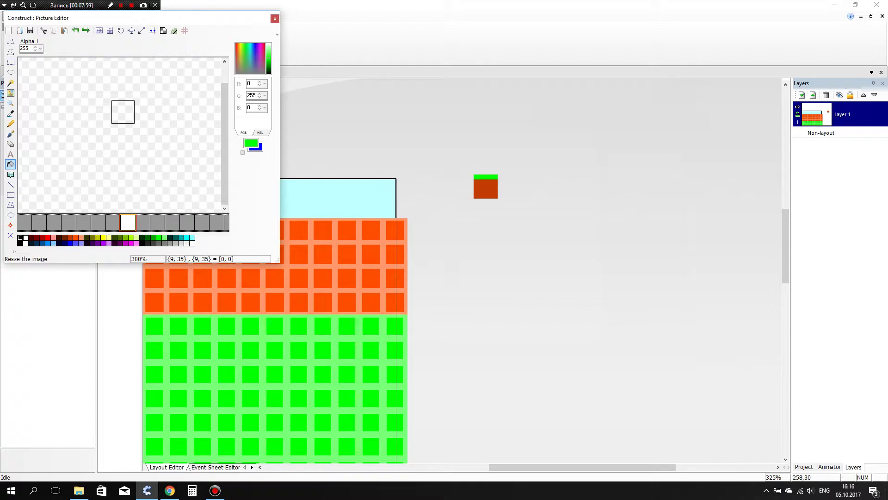
Flood-fill the whole canvas with brown (195, 59, 0).
scroll(123, 134, "up", 4)
left_click(70, 237)
left_click(134, 153)
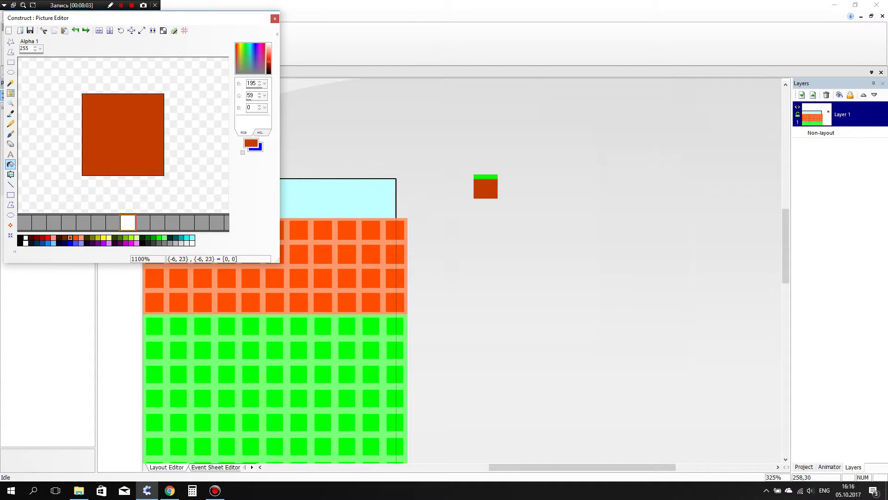
Draw several short vertical dark brown lines (60, 18, 0) scattered over the brown fill.
left_click(58, 237)
left_click(10, 184)
left_click(95, 142)
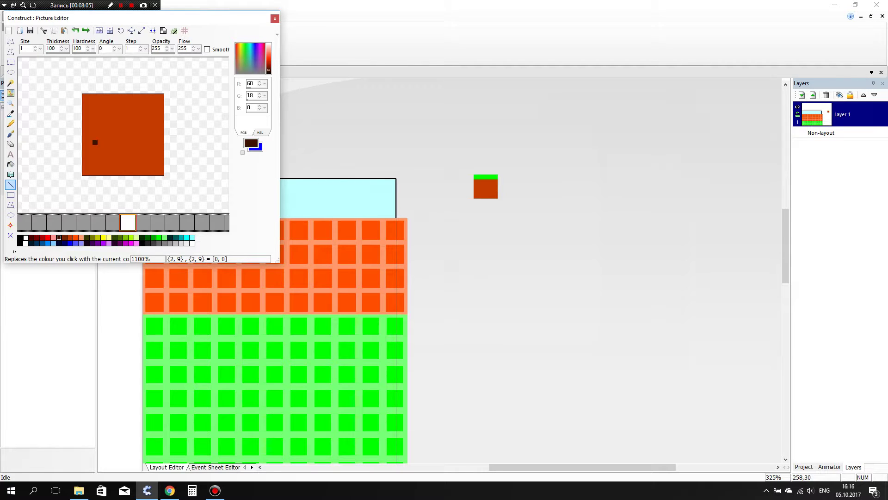
mouse_move(130, 106)
left_mouse_down()
mouse_move(136, 132)
mouse_move(110, 158)
left_mouse_up()
left_click(141, 152)
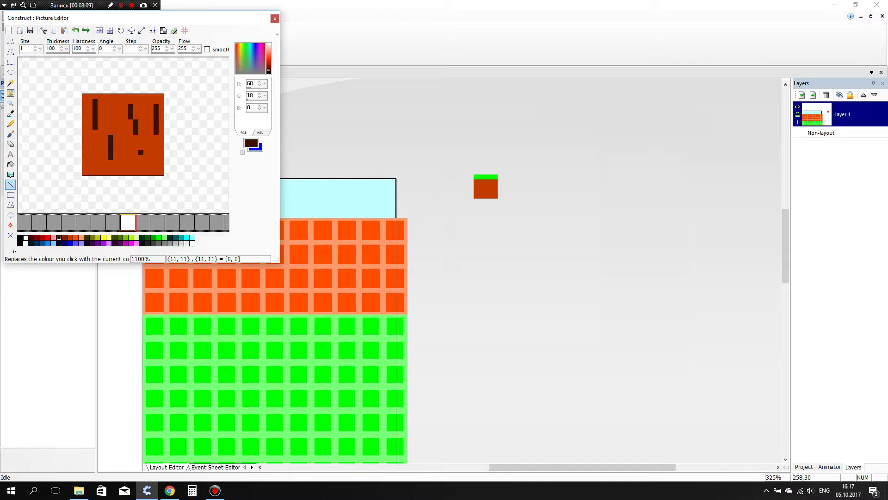
Save the streaked brown image and place the sprite just right of the grass block.
left_click(275, 19)
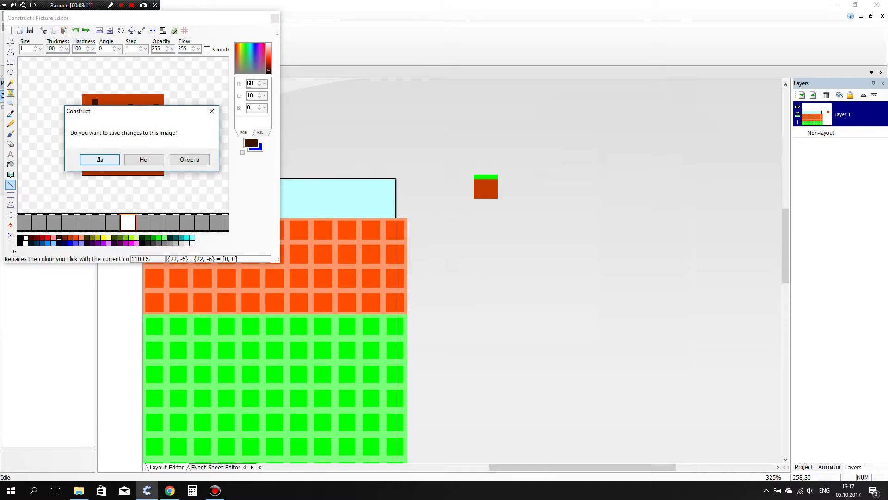
left_click(99, 214)
mouse_move(398, 141)
left_mouse_down()
mouse_move(519, 176)
mouse_move(511, 181)
left_mouse_up()
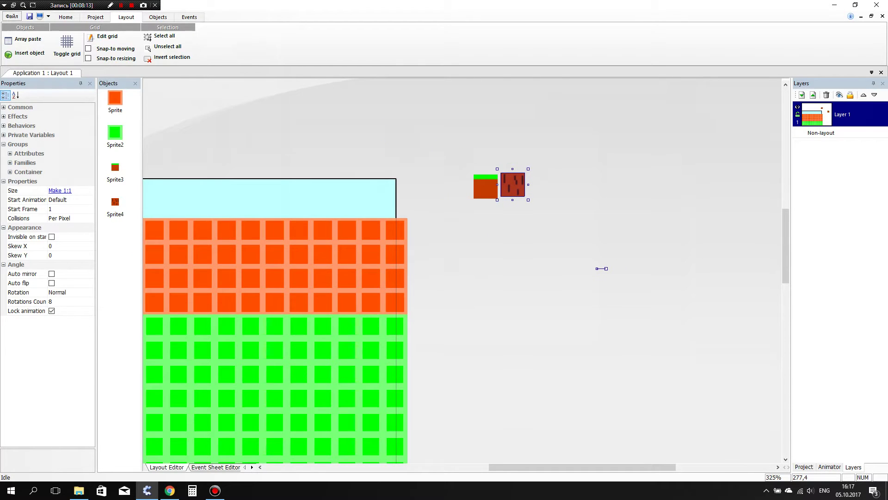
Set the streaked brown sprite's hotspot to X 8, Y 8 and check its canvas size.
double_click(512, 183)
left_click(10, 225)
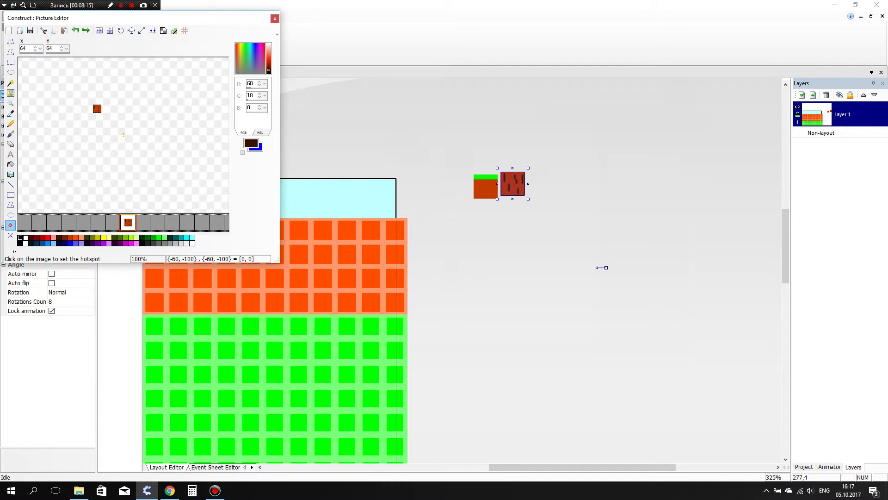
left_click(75, 31)
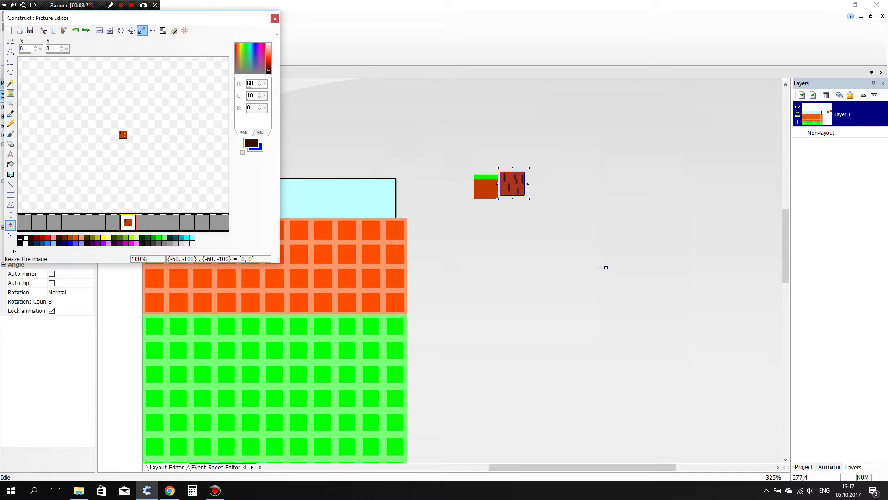
left_click(143, 31)
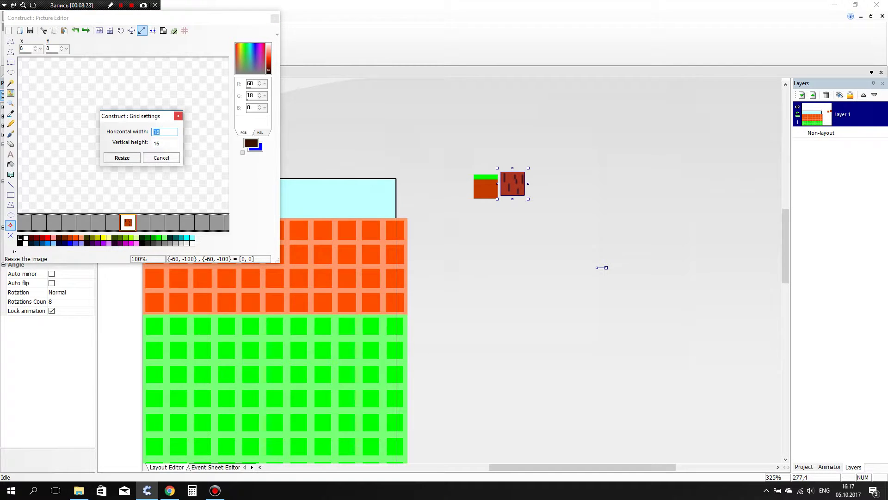
key("Return")
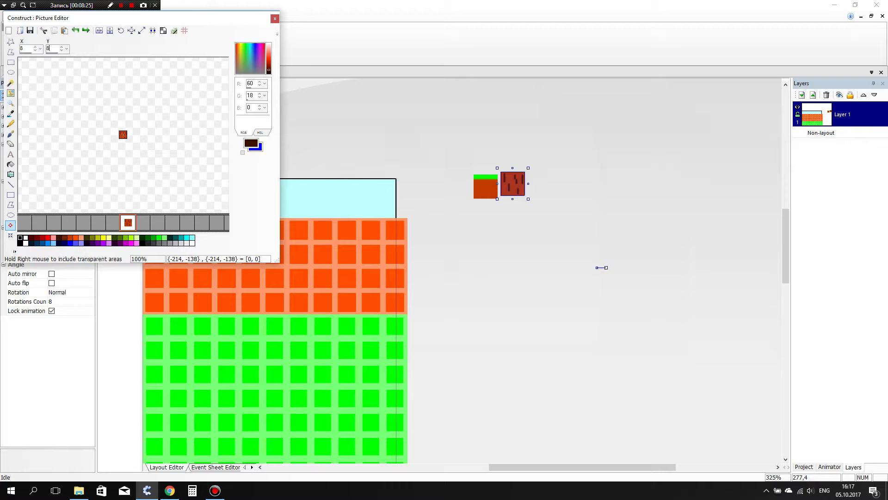
left_click(10, 62)
scroll(152, 72, "up", 8)
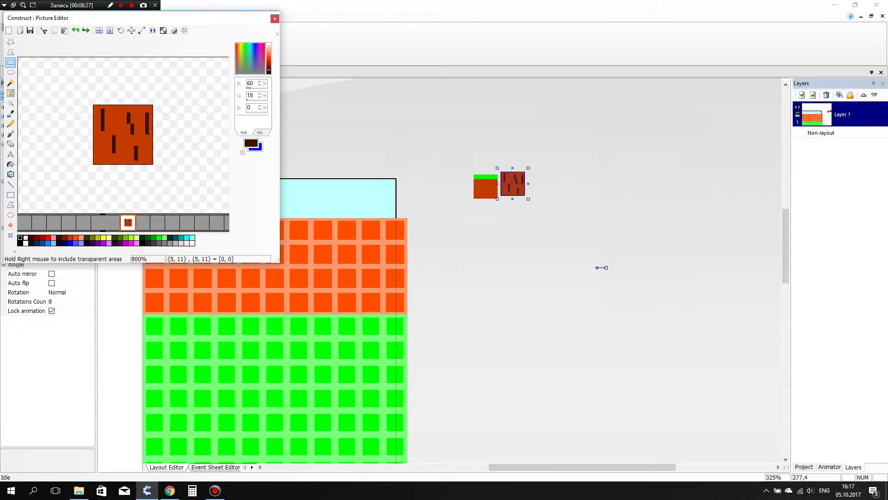
Save the hotspot change and move the streaked brown sprite directly below the grass block.
left_click(274, 19)
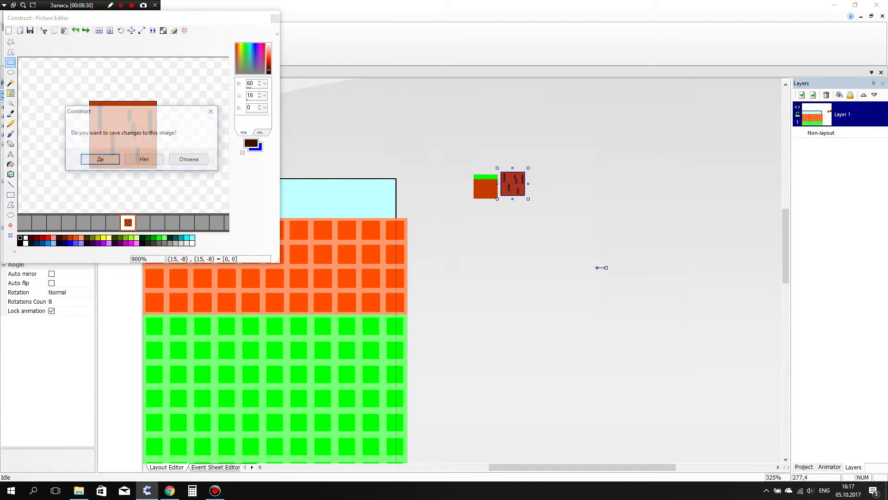
left_click(100, 159)
left_click_drag(597, 268, 485, 216)
left_click(563, 183)
Insert a further Sprite object next to the two block sprites.
double_click(542, 171)
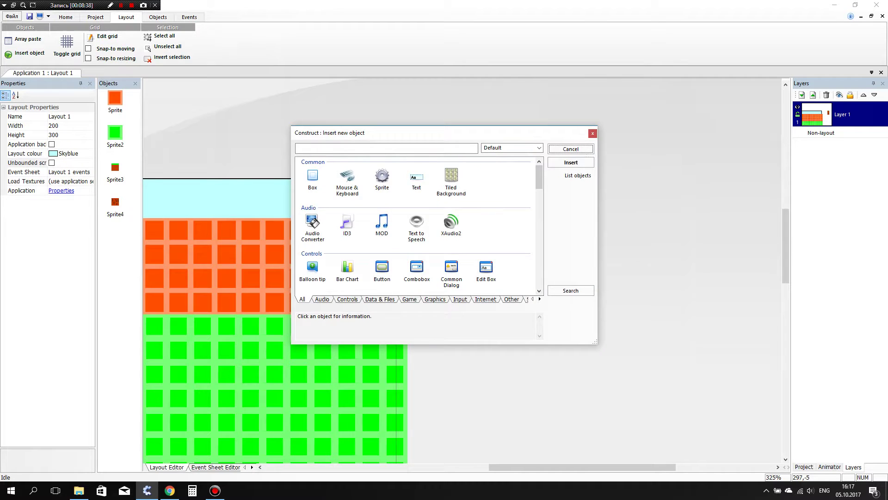
key("Escape")
left_click(498, 248)
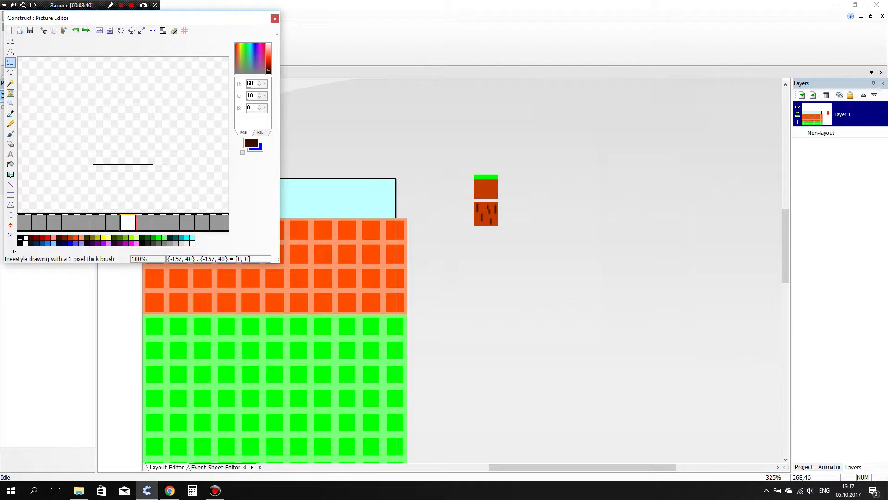
left_click(19, 30)
left_click(20, 31)
scroll(167, 129, "down", 5)
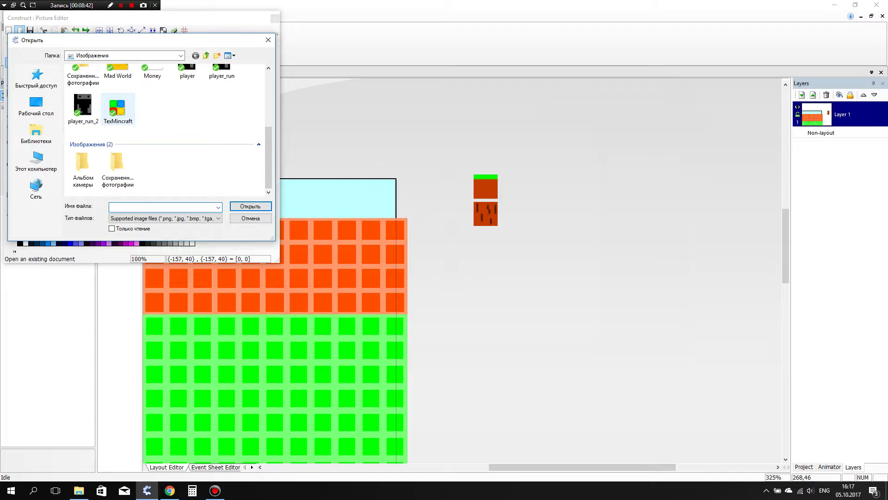
key("Escape")
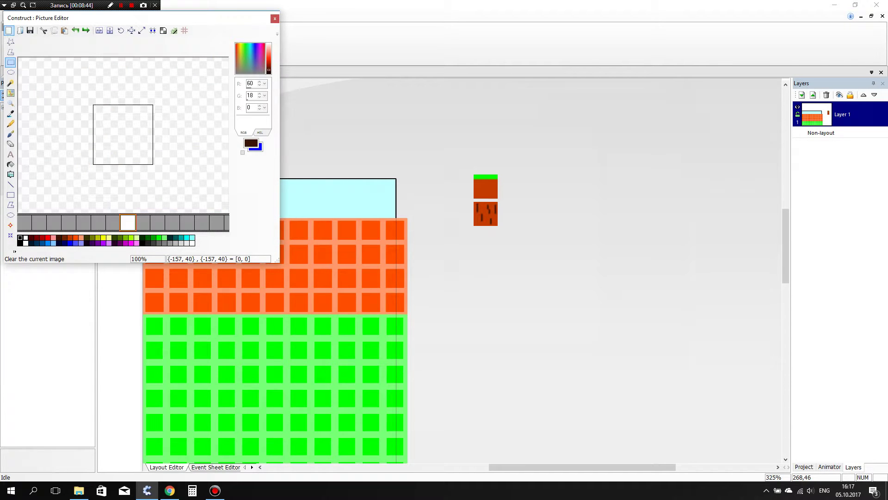
Resize the blank sprite's canvas to 16 by 16 pixels.
left_click(142, 30)
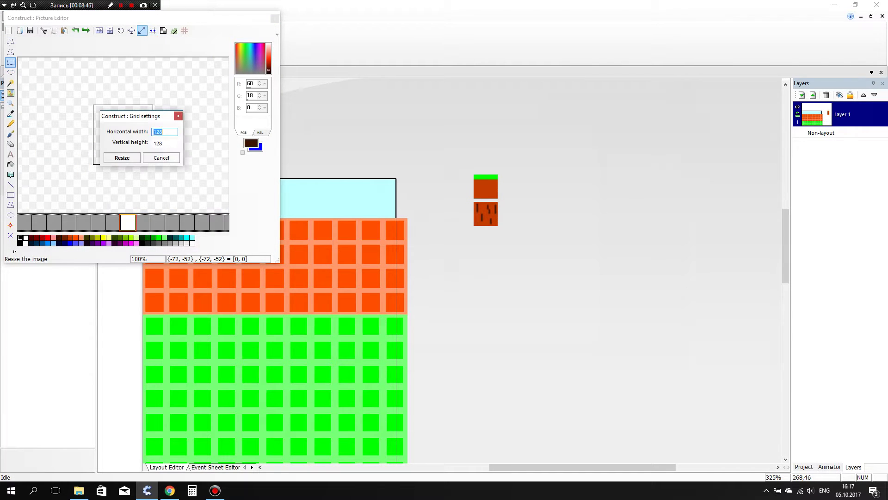
key("Tab")
key("Return")
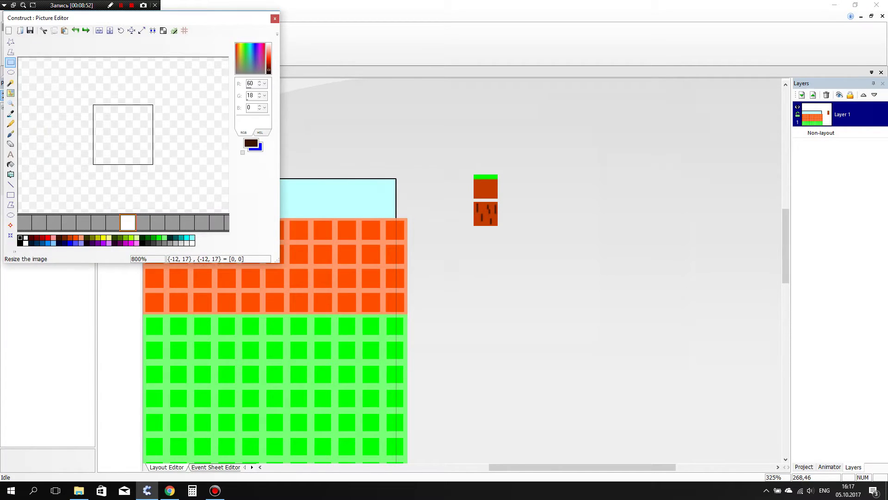
Set the blank sprite's hotspot to the image centre at X 8, Y 8.
left_click(10, 225)
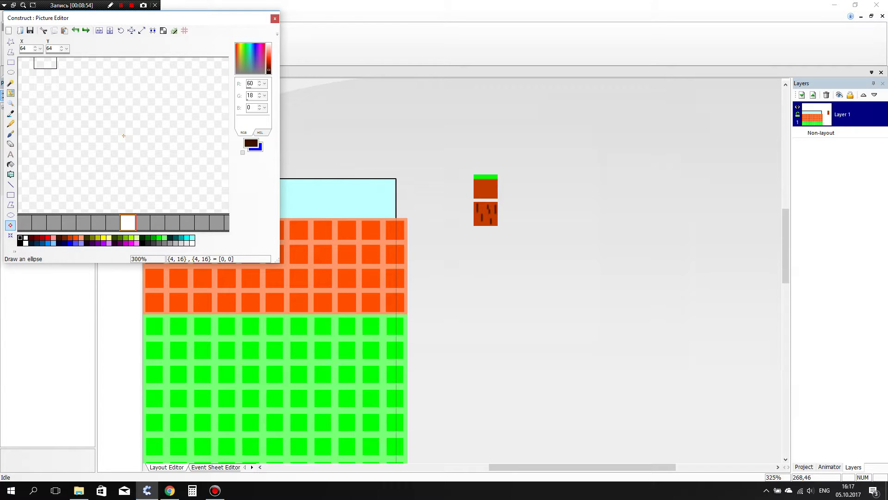
scroll(124, 136, "up", 4)
left_click(125, 136)
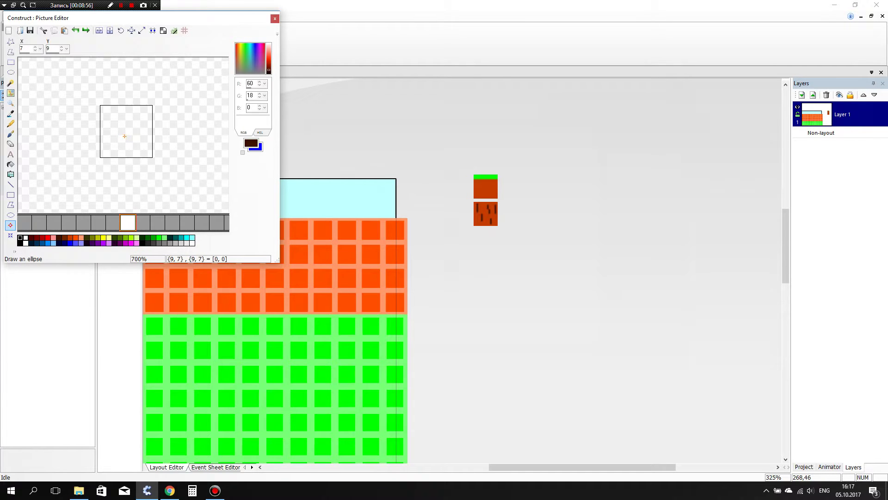
left_click(127, 133)
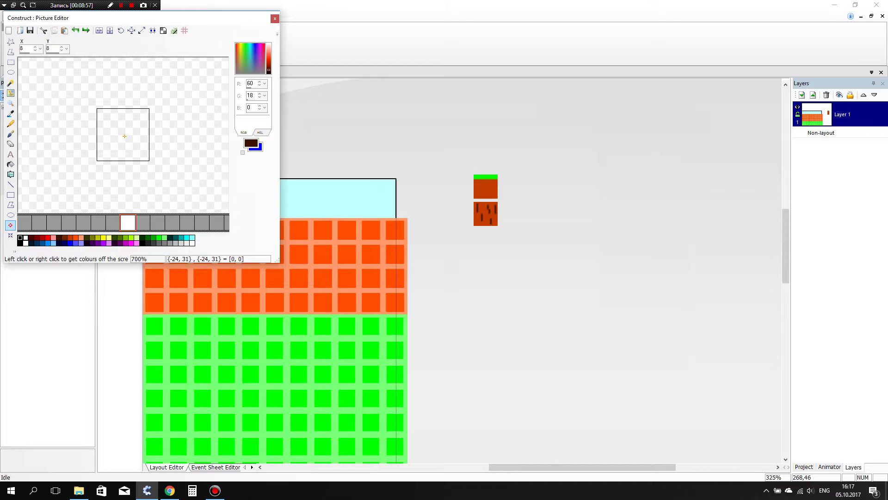
Flood-fill the blank canvas with dark grey (104, 104, 104).
left_click(10, 195)
left_click(159, 243)
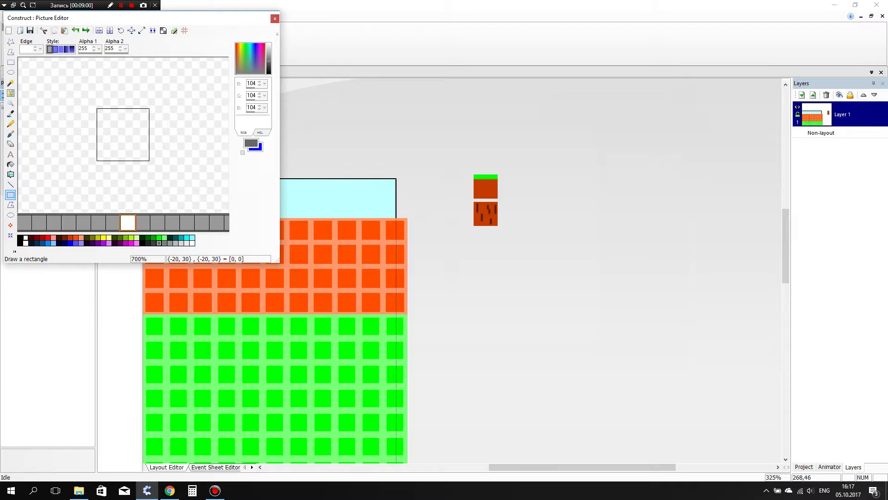
left_click(10, 164)
left_click(115, 129)
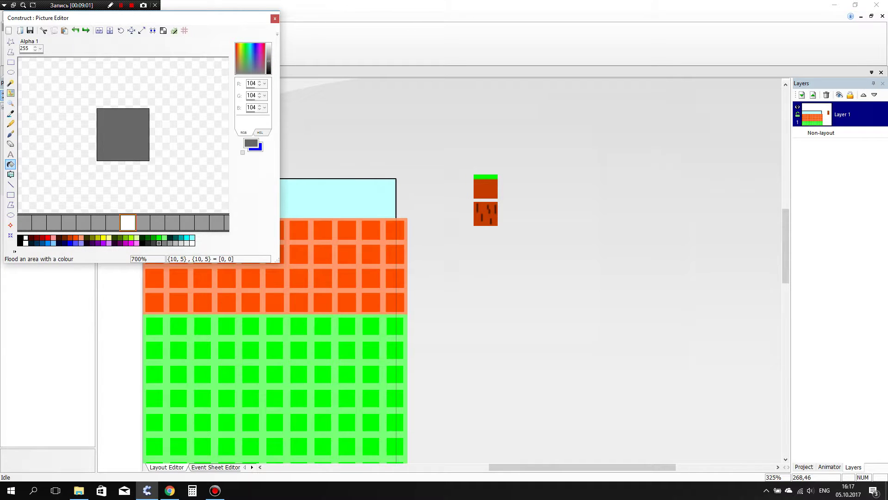
Draw scattered short horizontal lines in lighter grey (153, 153, 153) over the dark grey fill as a stone texture.
scroll(129, 141, "up", 8)
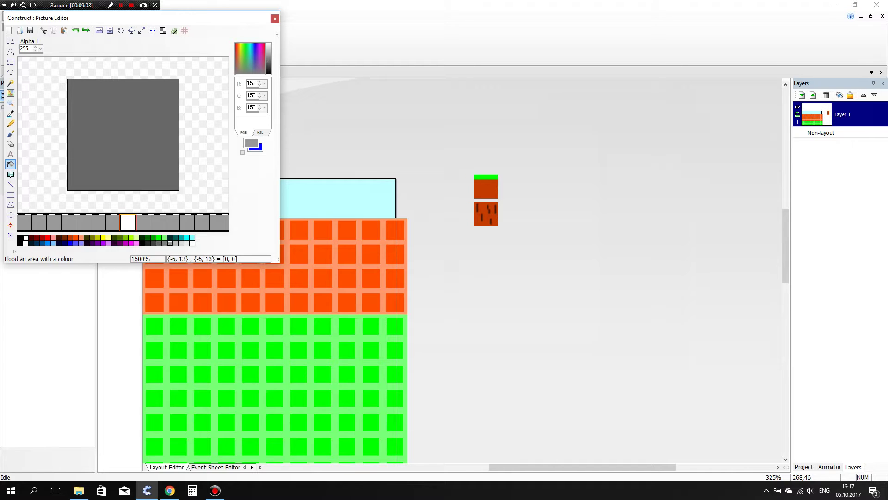
left_click(10, 184)
left_click_drag(84, 89, 120, 89)
left_click_drag(119, 131, 168, 103)
left_click_drag(99, 159, 141, 159)
left_click_drag(155, 124, 161, 124)
left_click(120, 180)
left_click_drag(119, 179, 168, 187)
left_click_drag(126, 144, 161, 151)
Copy the whole stone texture, and save and align the stone sprite beneath the dirt block.
left_click(10, 61)
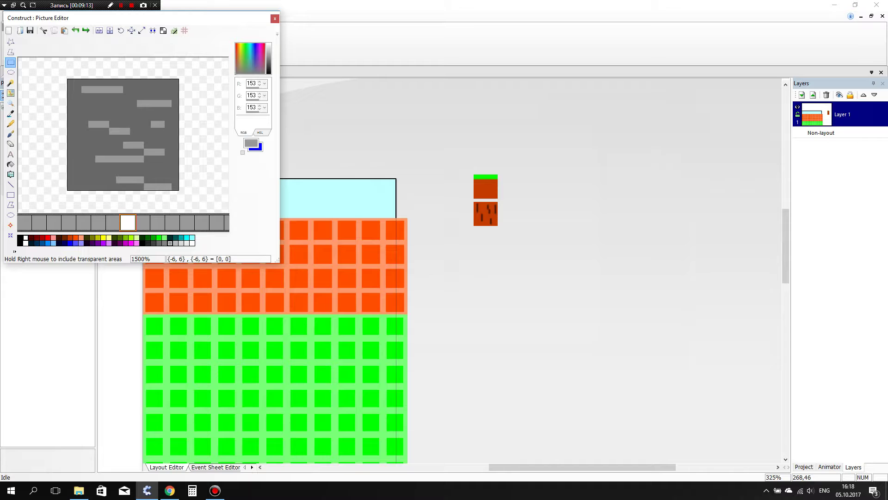
left_click_drag(49, 69, 231, 216)
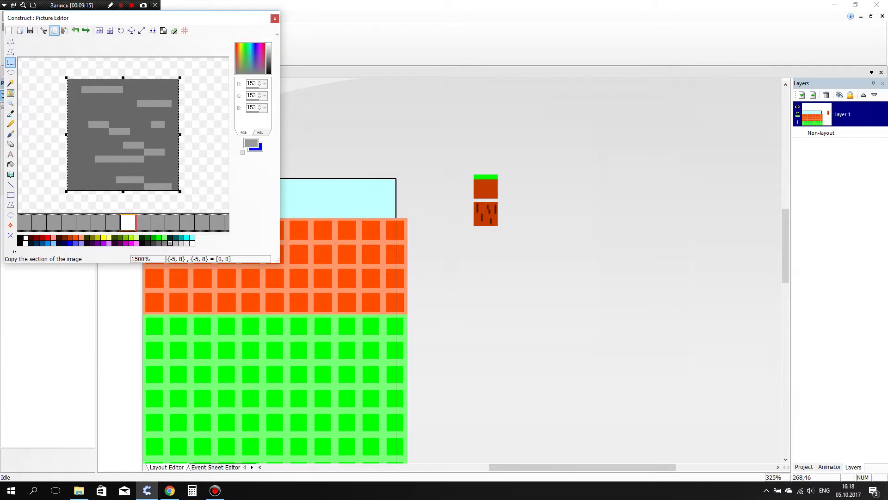
left_click(274, 19)
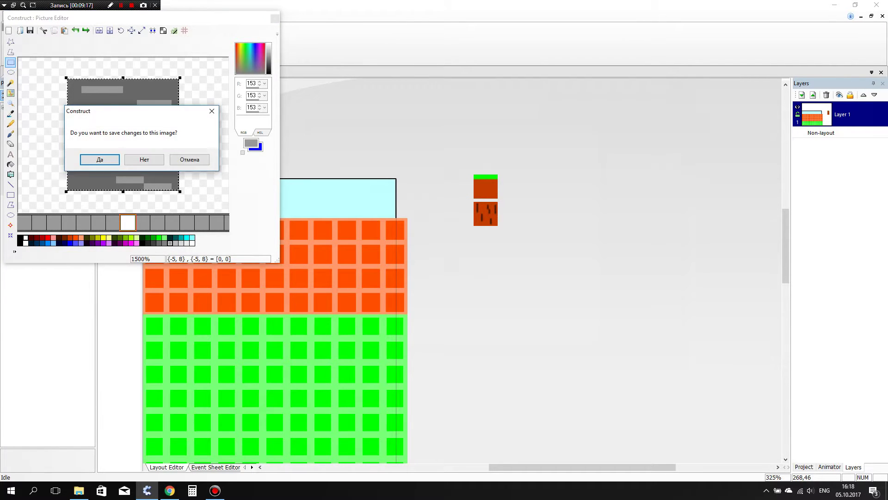
key("Return")
left_click_drag(503, 256, 491, 249)
Insert a new sprite beneath the stone block and paste the copied stone texture, cropping the canvas to it.
left_click(545, 178)
double_click(545, 179)
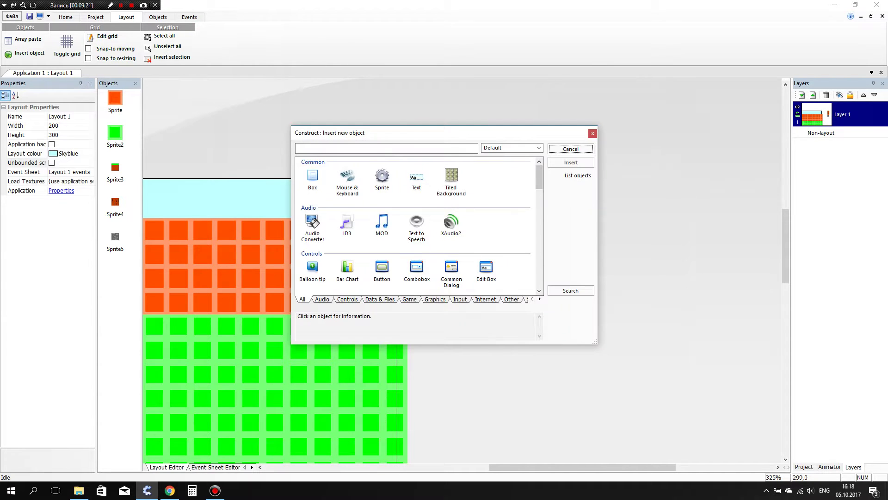
key("Escape")
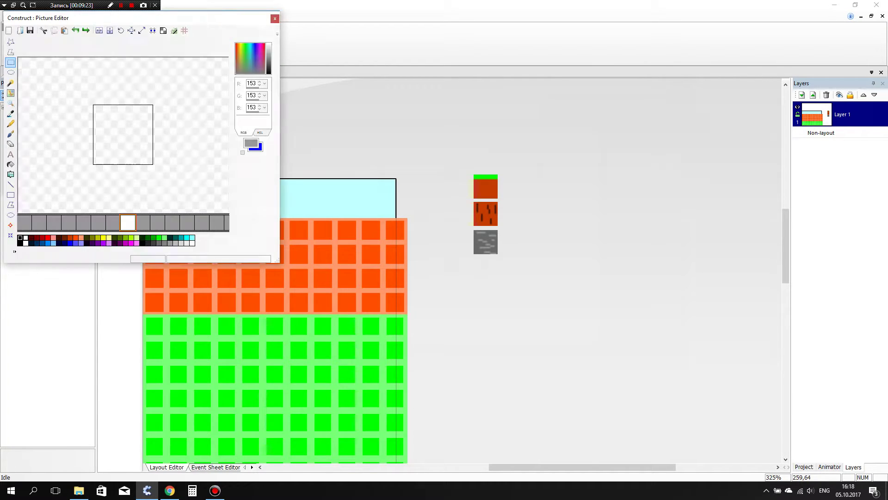
left_click(19, 30)
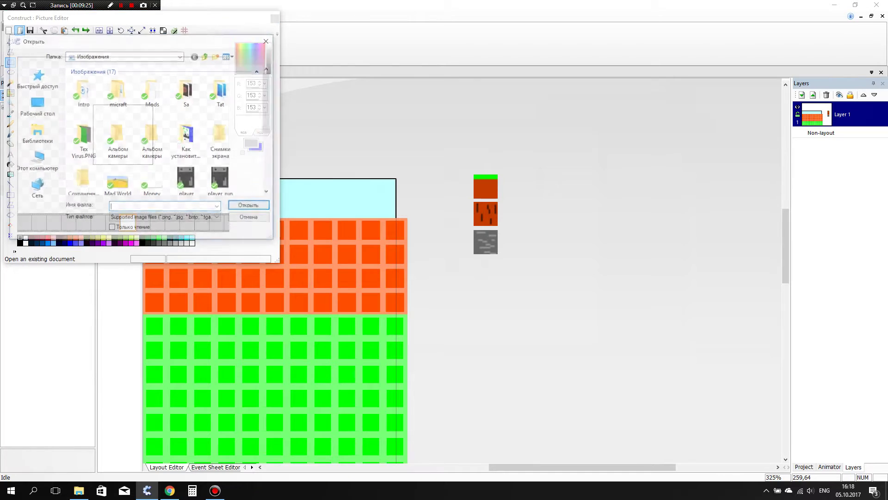
key("Escape")
left_click(64, 31)
left_click(142, 31)
left_click(153, 30)
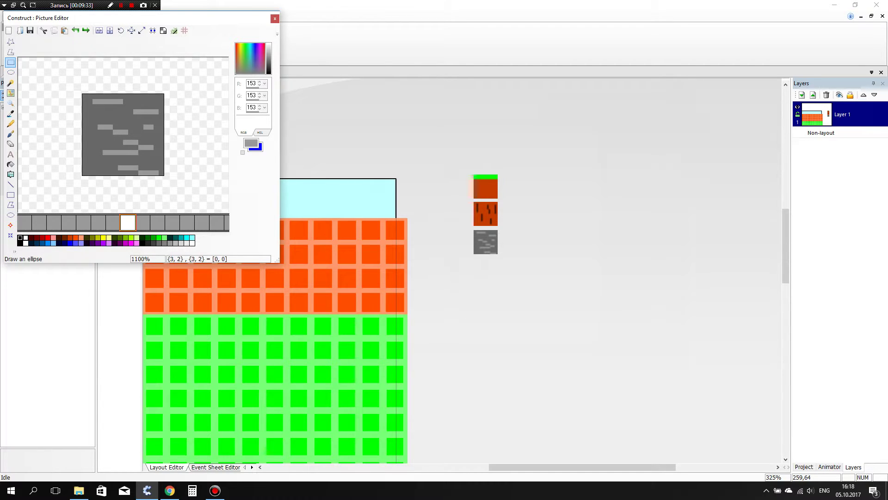
Set the hotspot of the pasted stone texture to the image centre at X 8, Y 8.
left_click(11, 224)
scroll(77, 101, "down", 8)
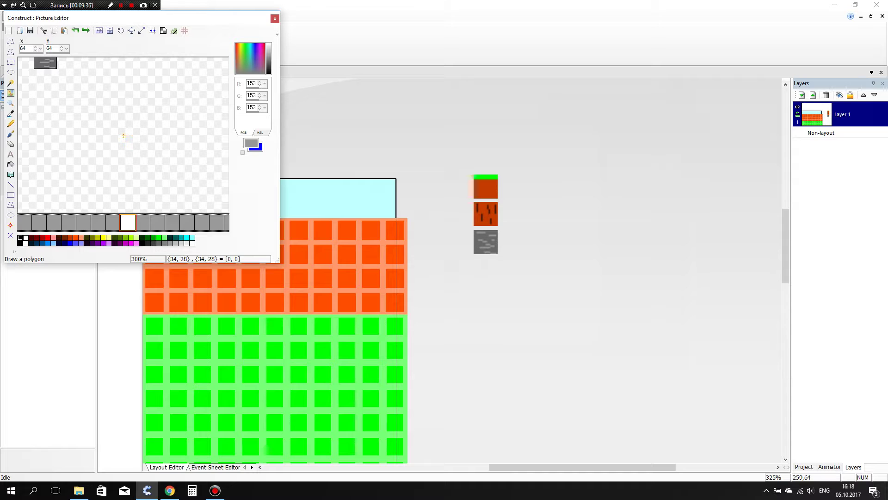
left_click(45, 60)
scroll(124, 135, "up", 7)
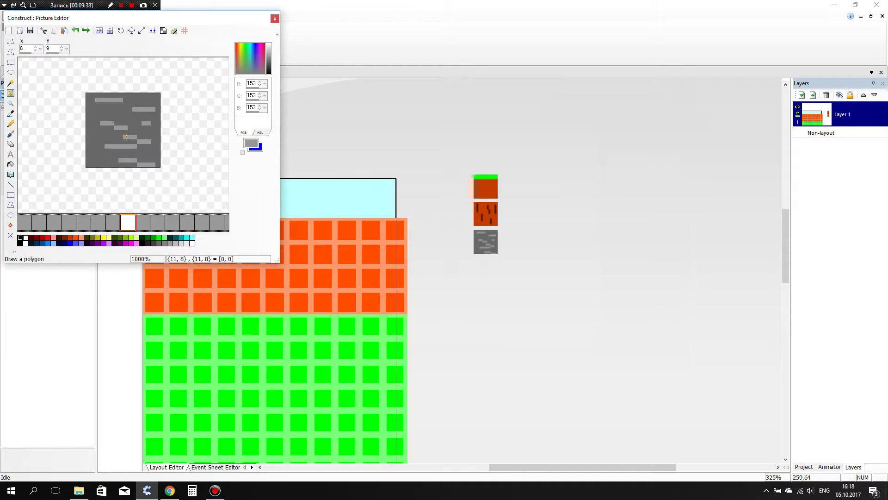
left_click(125, 132)
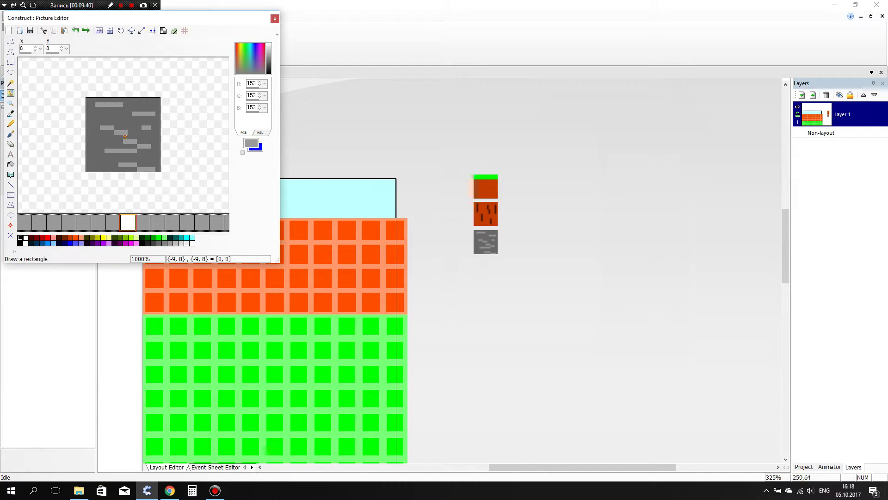
Draw three orange (255, 77, 0) ore outlines over the stone texture and flood-fill them with the same orange.
left_click(10, 184)
left_click(104, 238)
left_click(70, 238)
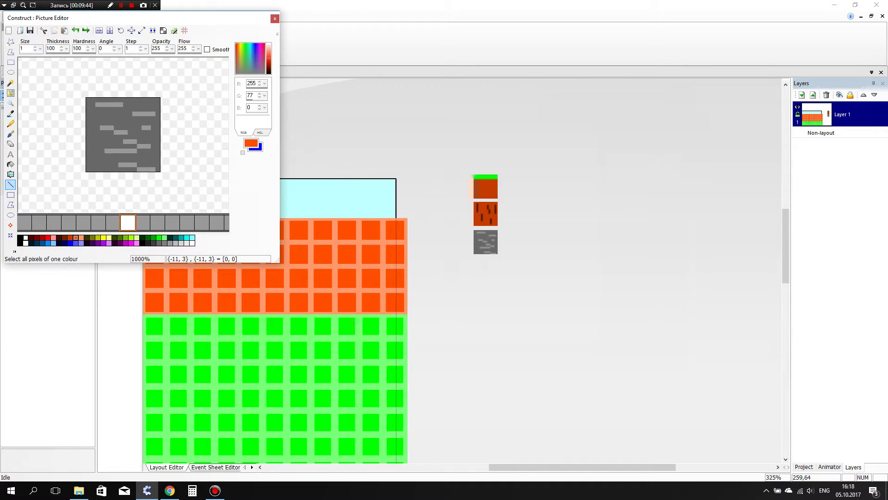
left_click(10, 123)
left_click_drag(121, 123, 130, 123)
left_click(102, 151)
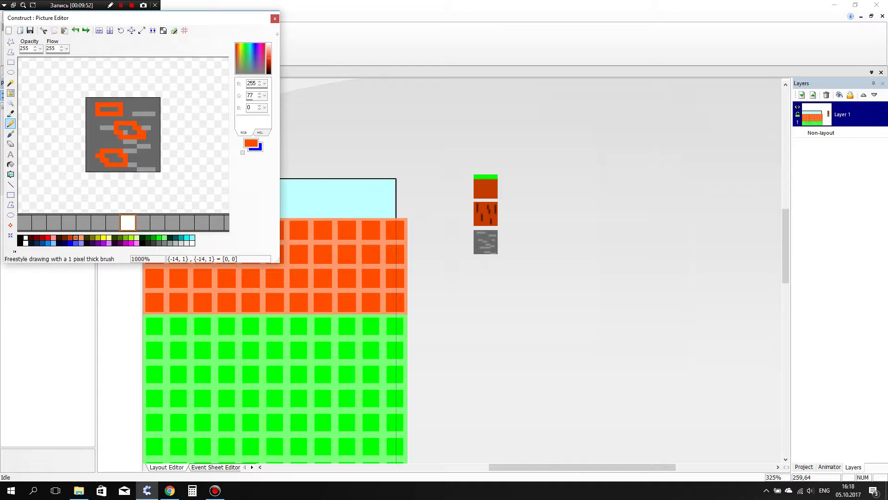
left_click(10, 144)
left_click(10, 164)
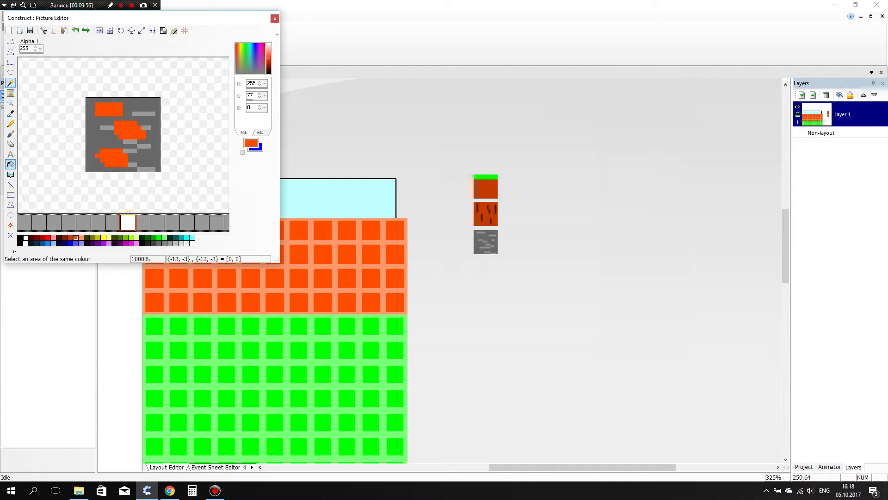
Save the orange ore image and align its sprite directly beneath the stone block.
left_click(275, 18)
key("Return")
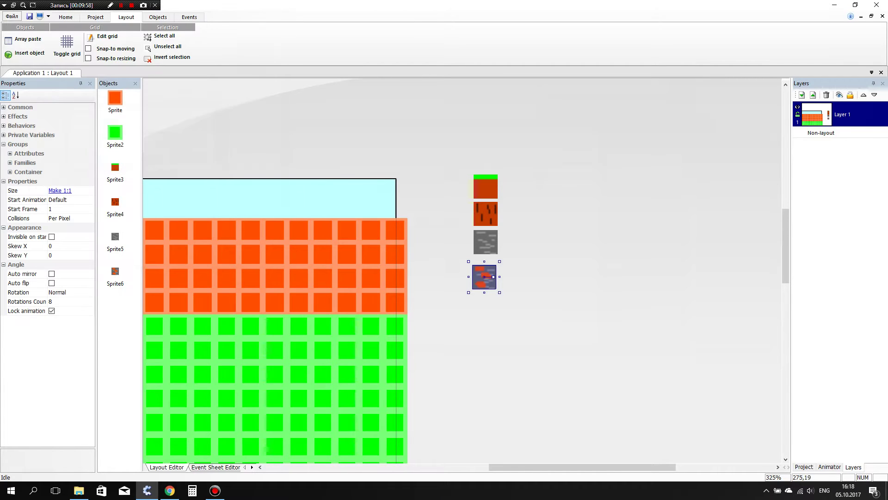
left_click_drag(485, 276, 495, 268)
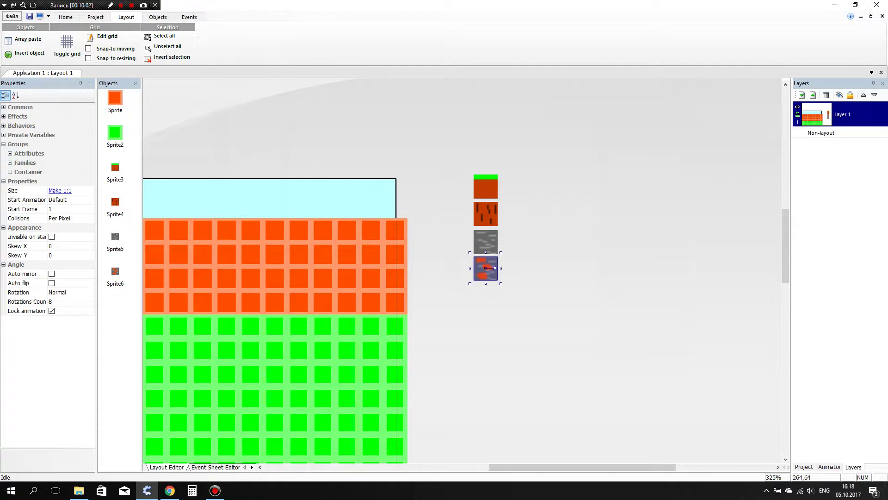
Insert another sprite beneath the orange ore block, paste the stone texture and crop the canvas to it.
double_click(582, 170)
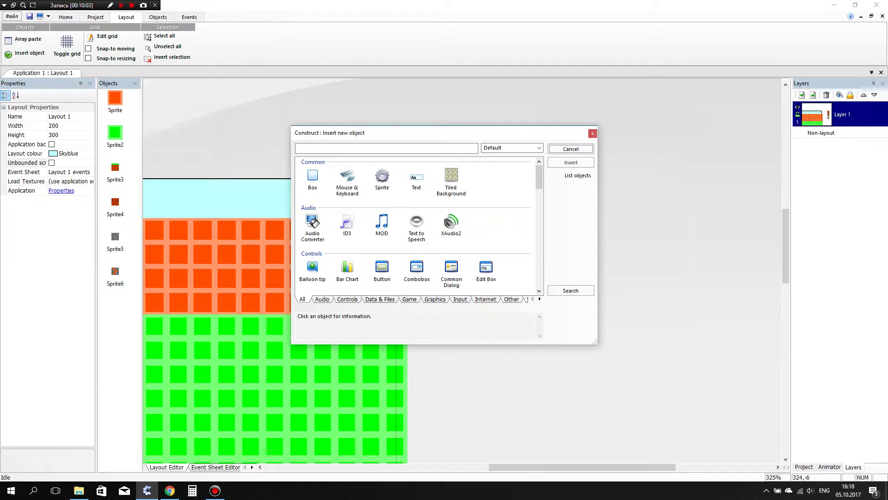
key("Escape")
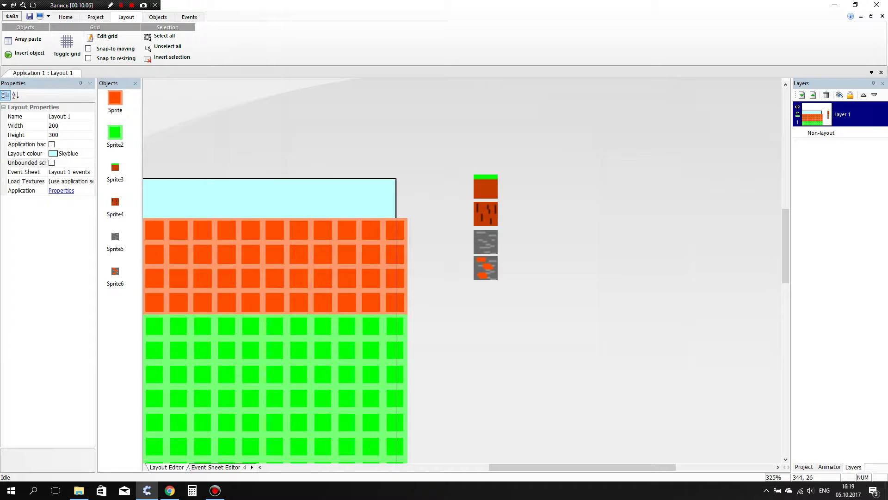
double_click(594, 176)
key("Escape")
left_click(485, 300)
left_click(64, 30)
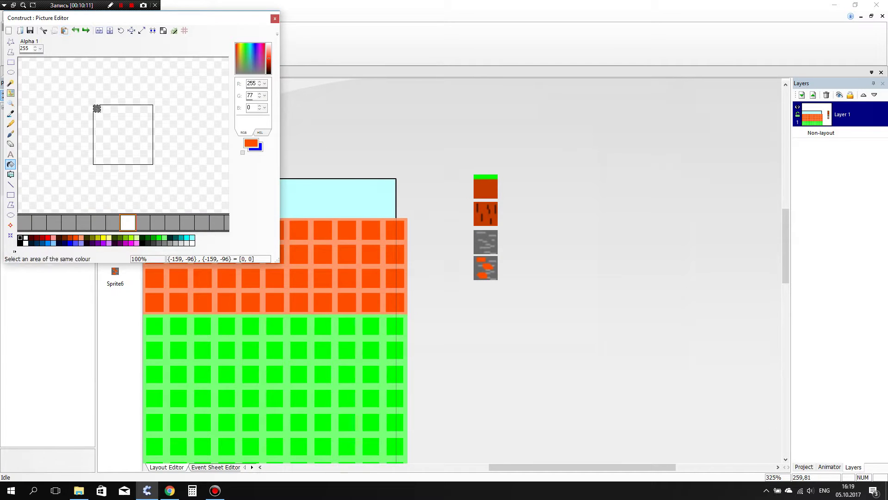
left_click(132, 31)
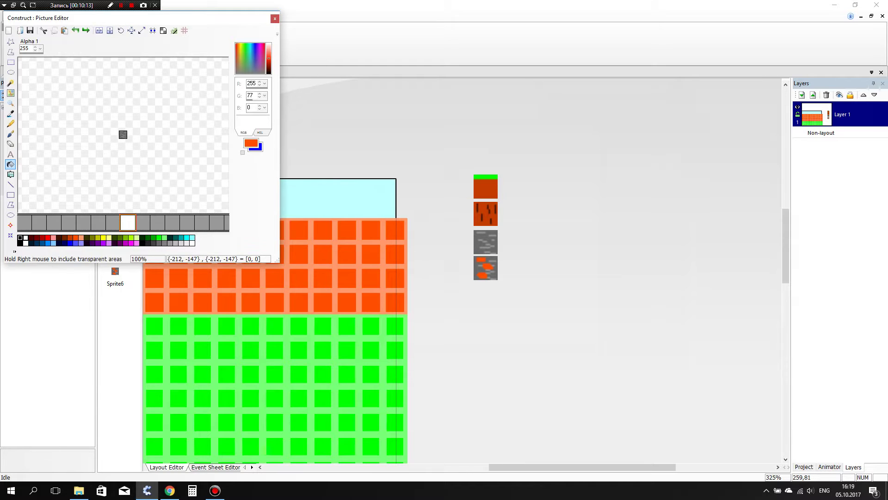
Draw two cyan (0, 255, 255) ore outlines over the stone texture and flood-fill both with cyan.
scroll(123, 135, "up", 13)
left_click(186, 237)
left_click(10, 123)
left_click(133, 112)
mouse_move(114, 125)
left_mouse_down()
mouse_move(138, 138)
mouse_move(139, 106)
mouse_move(130, 106)
left_mouse_up()
mouse_move(94, 164)
left_mouse_down()
mouse_move(120, 163)
mouse_move(113, 158)
left_mouse_up()
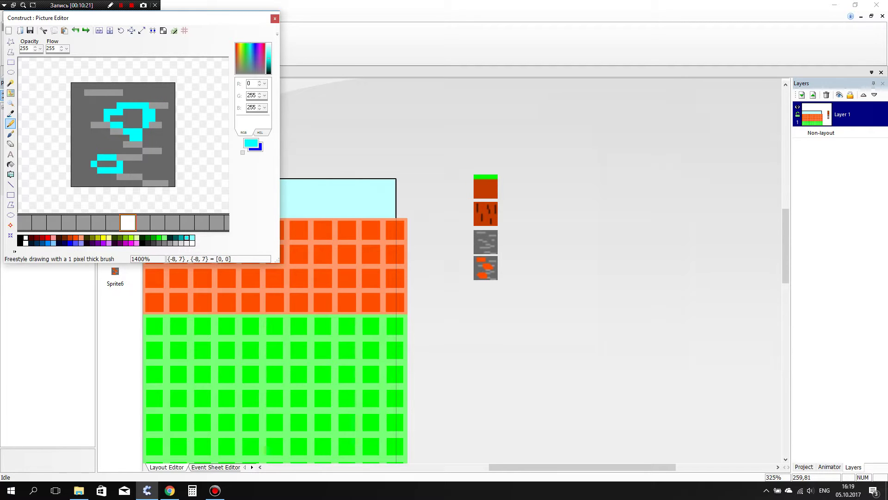
left_click(11, 164)
left_click(107, 164)
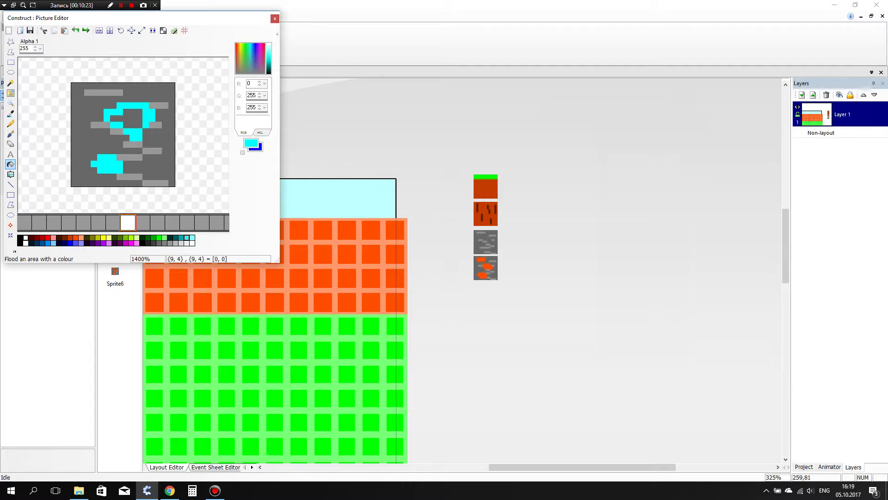
left_click(128, 117)
Set the cyan ore image's hotspot to its centre at X 8, Y 8.
left_click(10, 225)
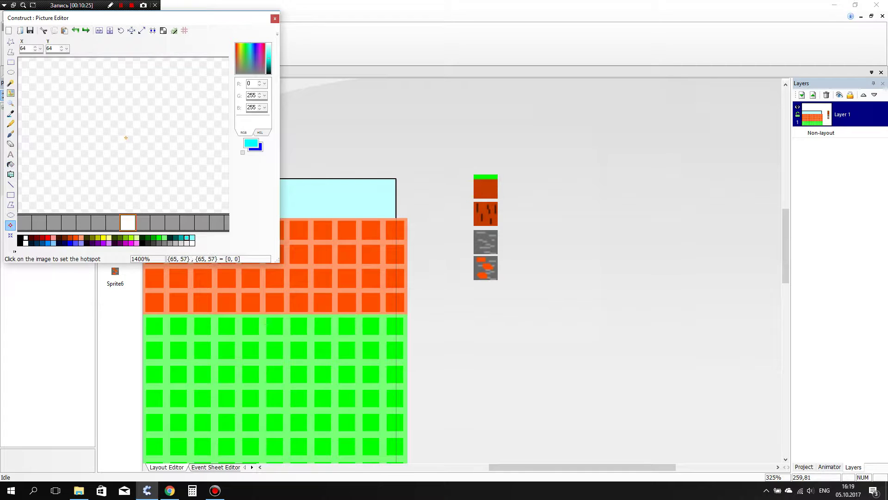
scroll(124, 136, "down", 8)
left_click(115, 126)
scroll(126, 137, "up", 11)
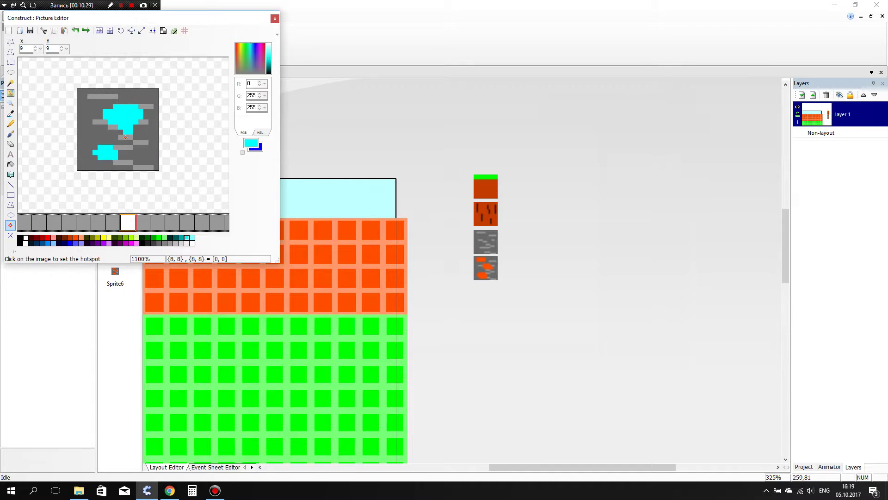
left_click(120, 132)
Save the cyan ore image and align its sprite directly beneath the orange ore block.
left_click(275, 18)
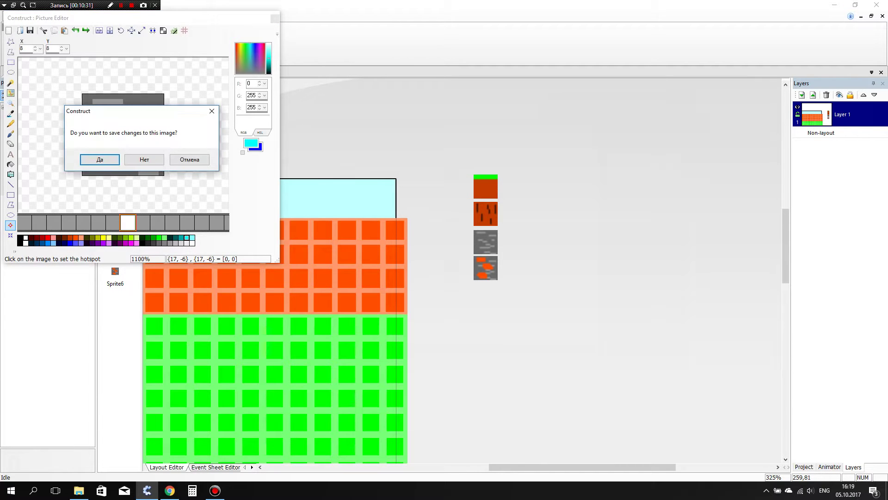
left_click(100, 160)
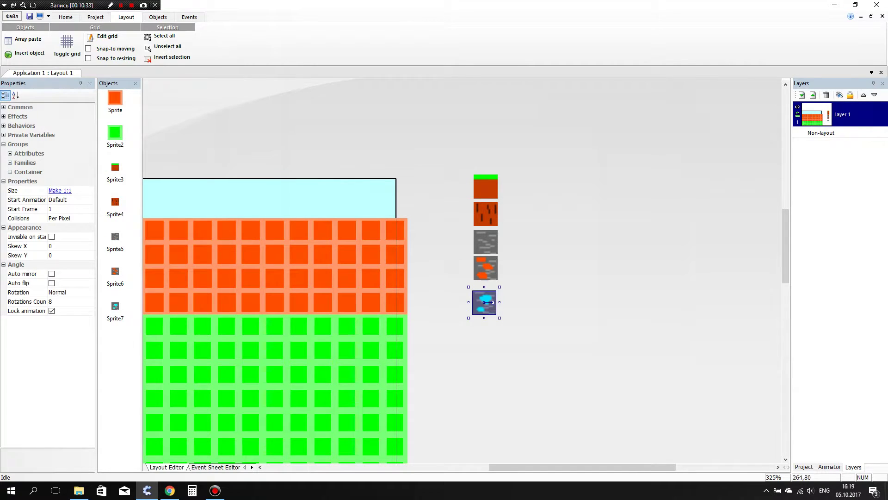
left_click_drag(488, 306, 489, 299)
left_click(592, 210)
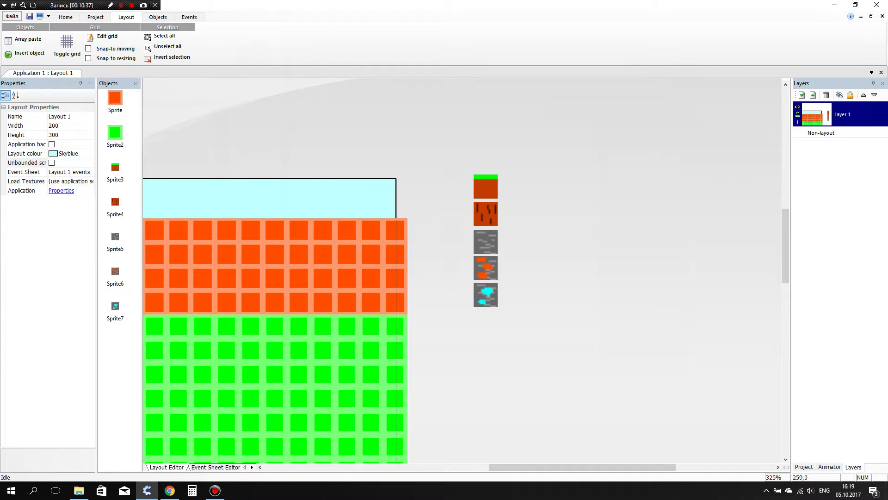
Enable the Solid attribute on the grass, dirt and stone block sprites.
left_click(485, 180)
left_click(10, 153)
left_click(51, 162)
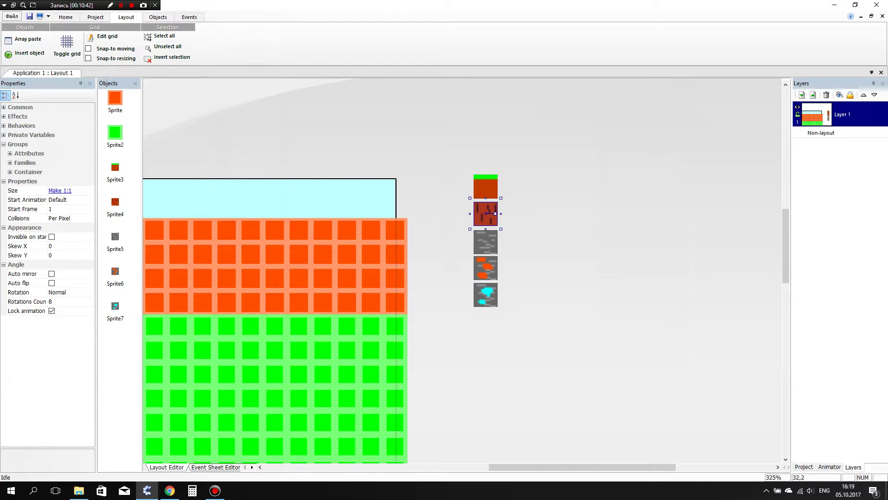
left_click(10, 153)
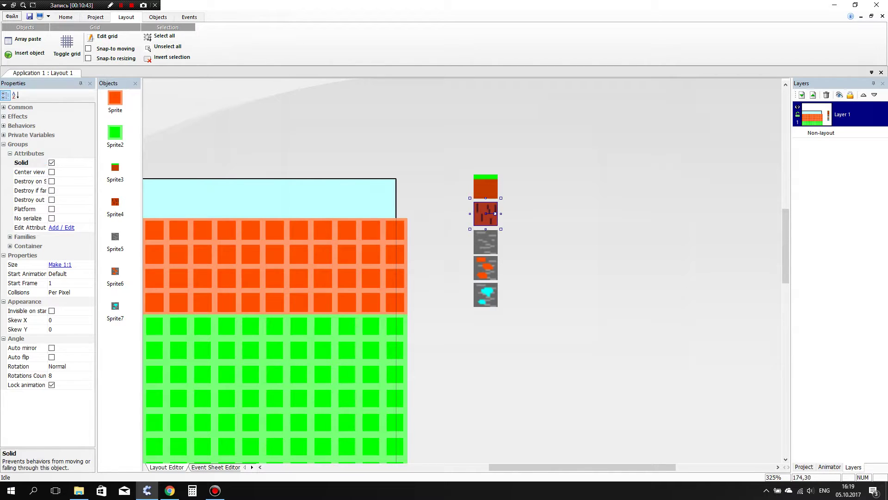
left_click(489, 242)
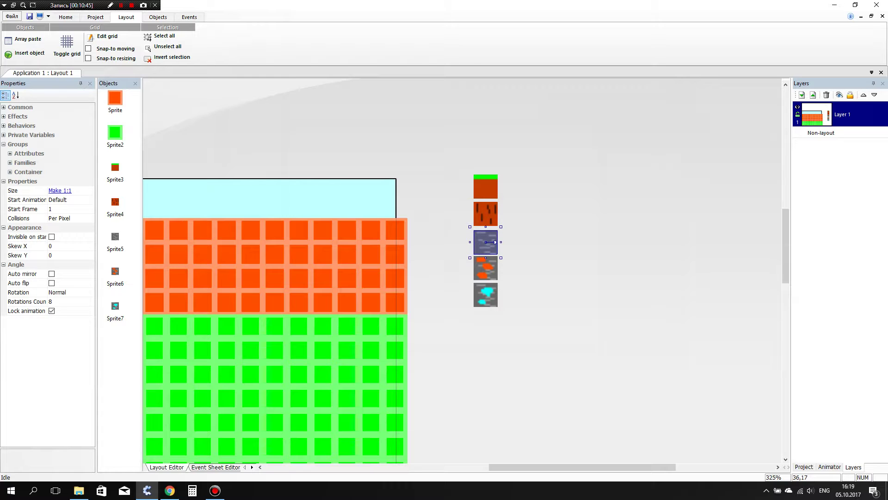
left_click(10, 153)
left_click(51, 163)
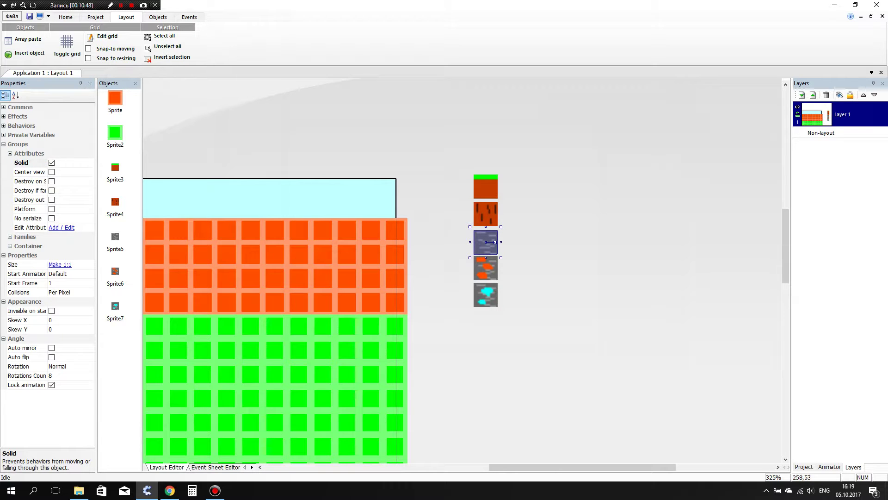
Enable the Solid attribute on the orange ore and cyan ore block sprites.
left_click(486, 268)
left_click(9, 153)
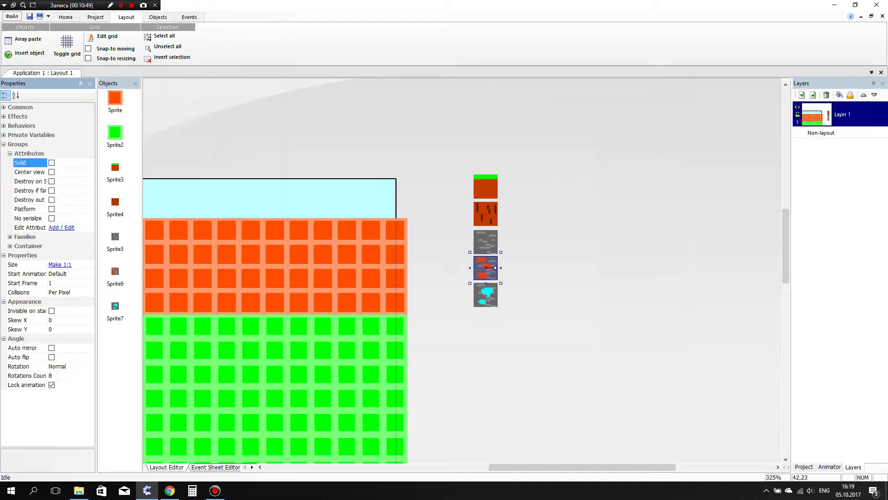
left_click(21, 162)
left_click(494, 295)
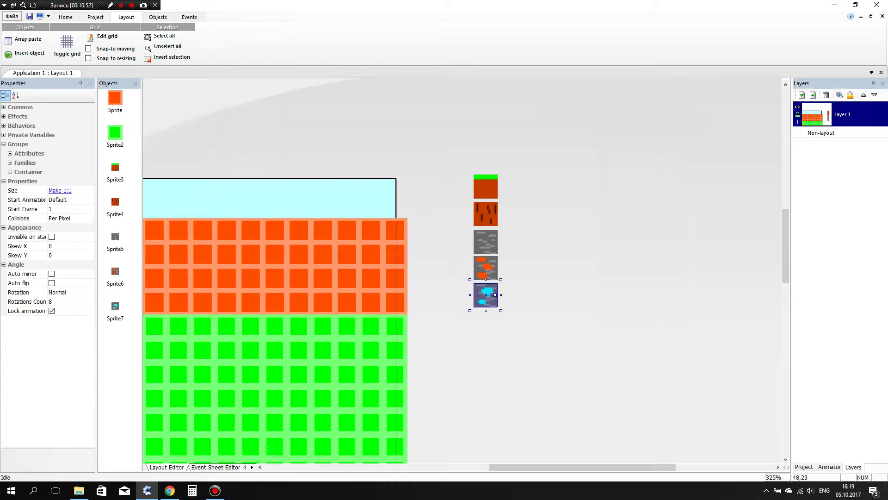
left_click(10, 153)
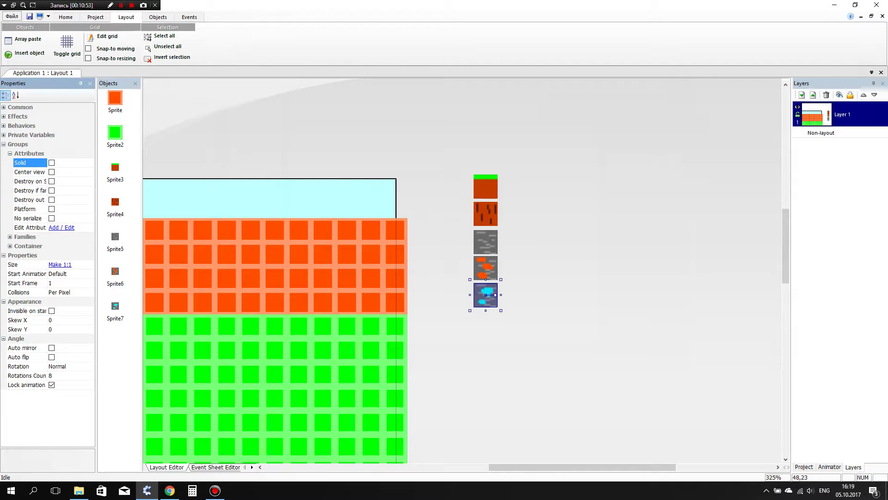
left_click(52, 162)
left_click(374, 134)
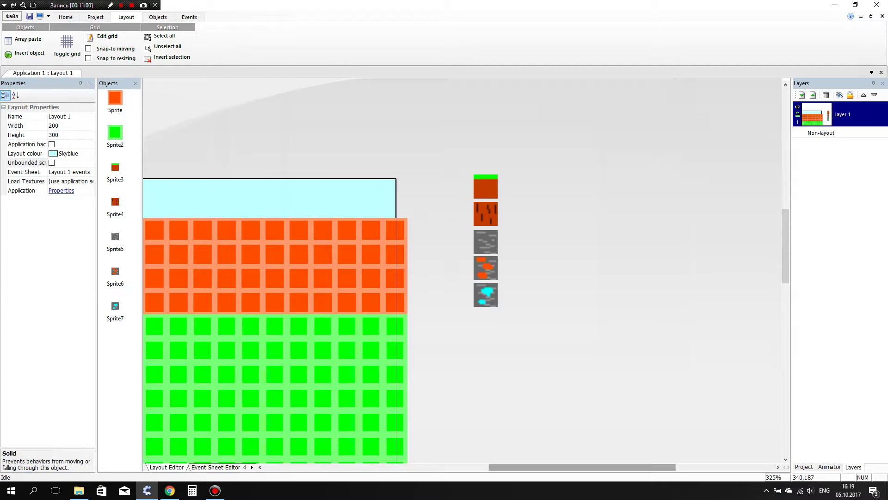
left_click_drag(607, 466, 573, 467)
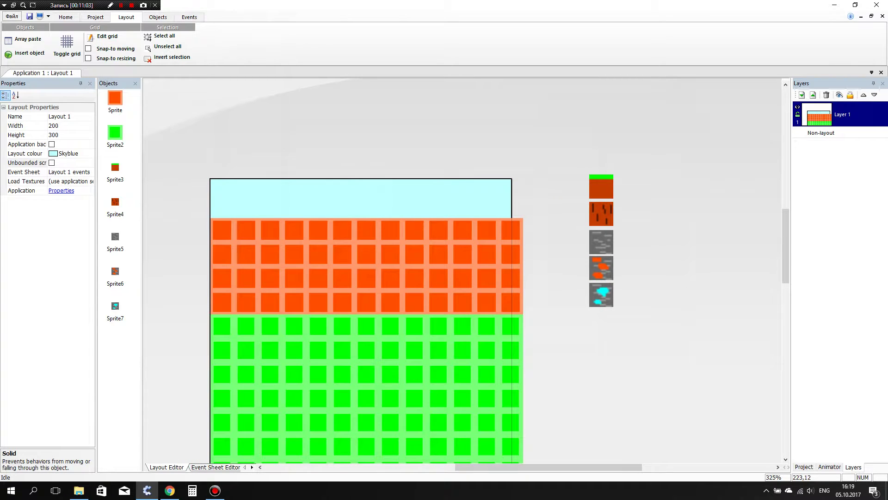
Delete the top row of orange blocks and insert a new sprite in the upper part of the layout.
left_click_drag(553, 198, 179, 245)
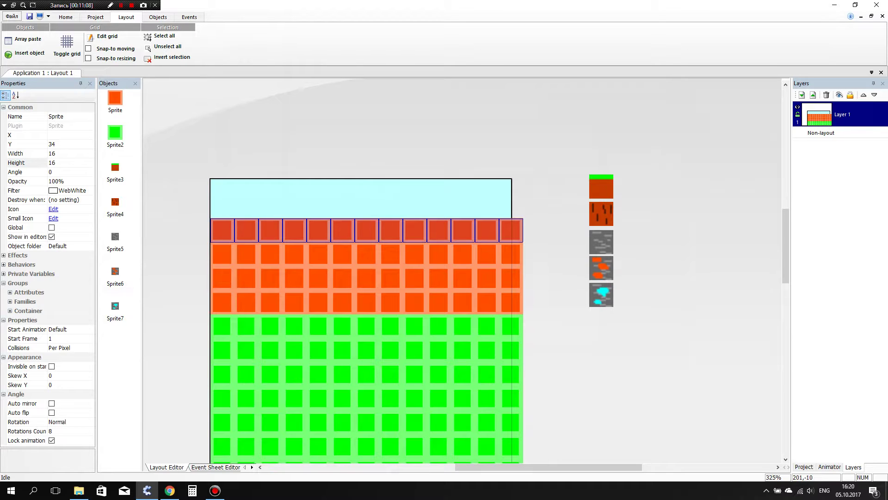
key("Delete")
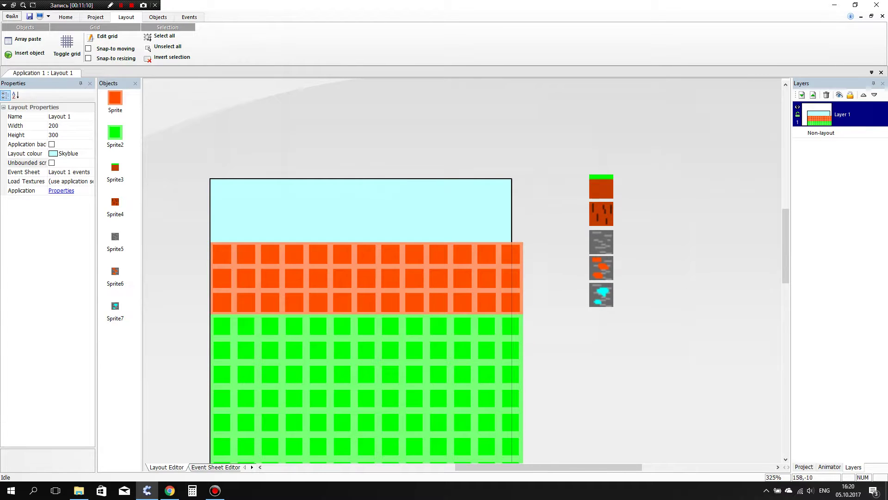
double_click(454, 132)
double_click(379, 176)
left_click(389, 227)
Paint the new sprite's image as a yellow square with a pale yellow border and save the image.
left_click(103, 237)
left_click(10, 62)
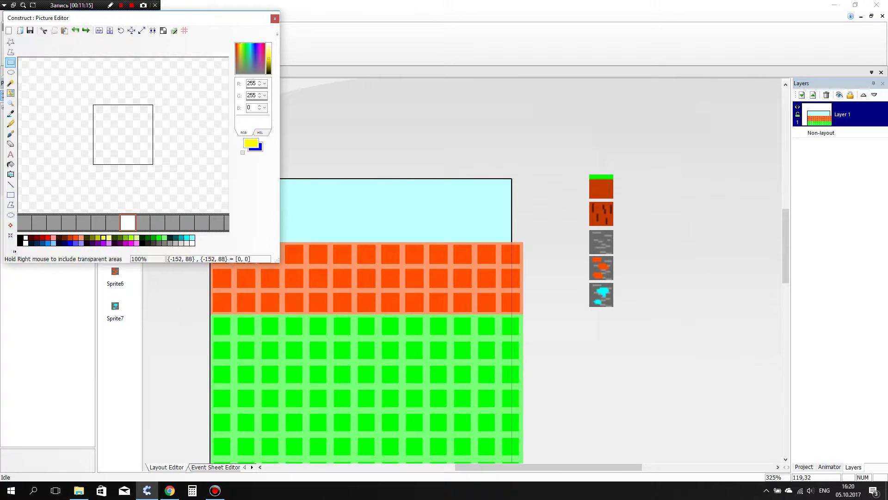
left_click(11, 195)
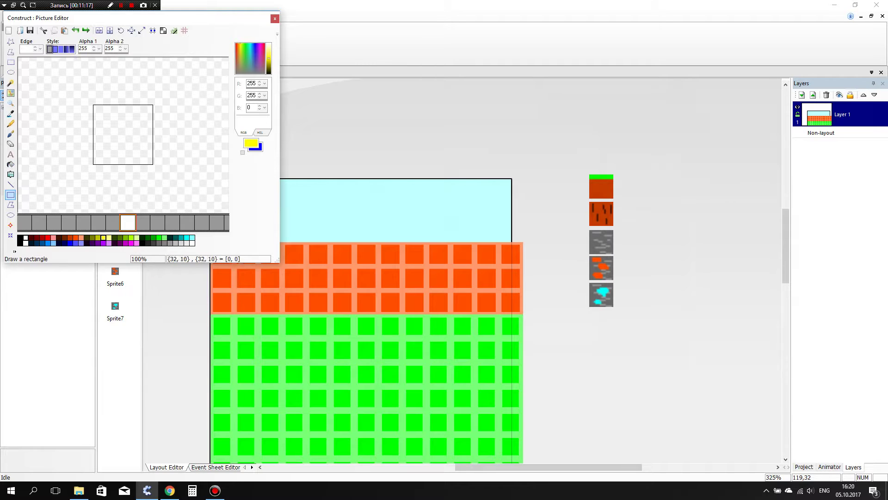
left_click_drag(102, 111, 144, 155)
left_click(11, 164)
left_click(123, 133)
left_click(108, 238)
left_click(98, 153)
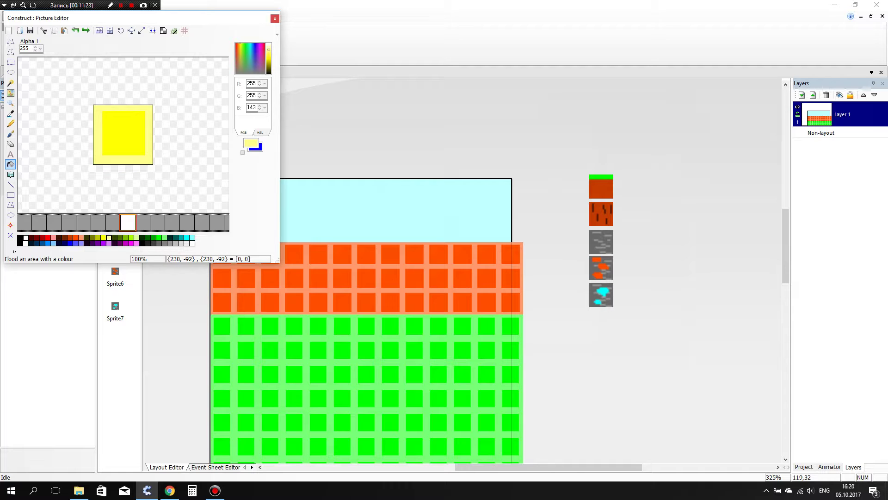
left_click(275, 19)
left_click(99, 160)
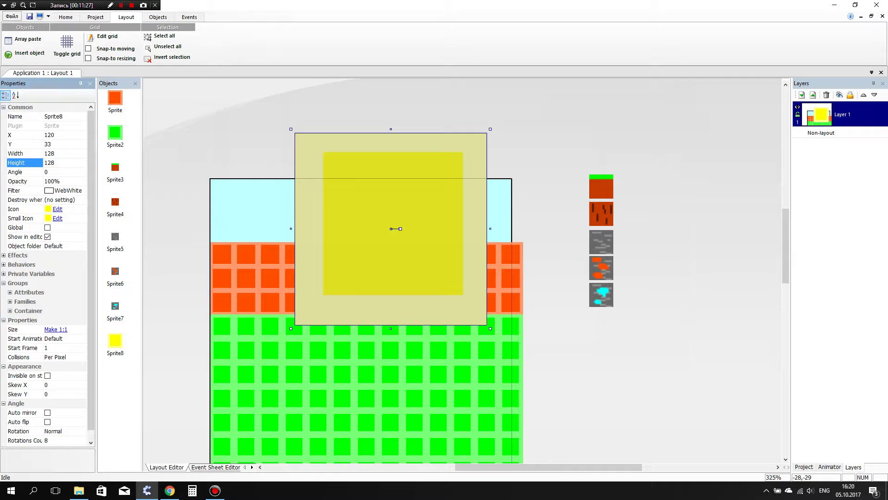
Set the yellow sprite's width and height to 16.
left_click(53, 155)
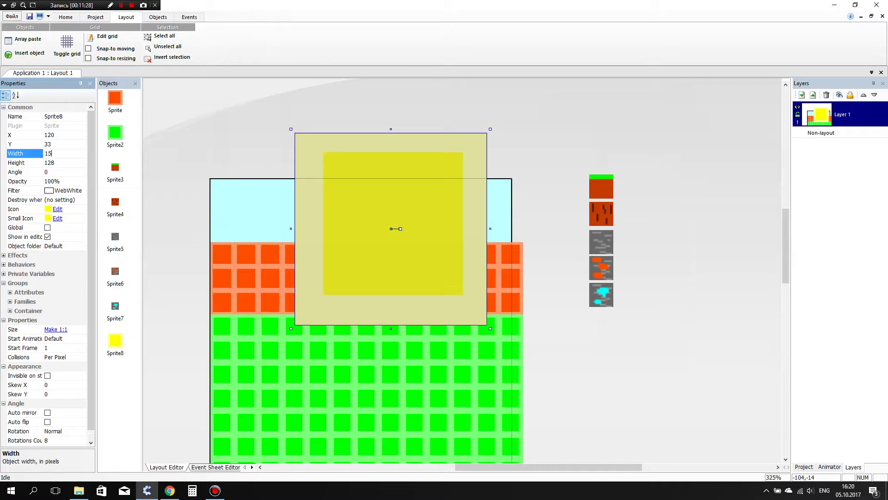
type("15")
key("BackSpace")
type("6")
left_click(64, 162)
key("BackSpace")
type("16")
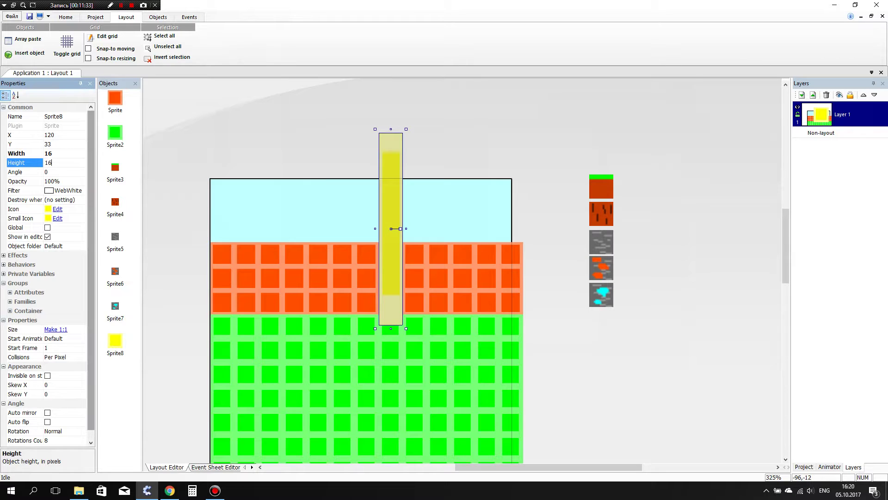
left_click(181, 185)
Place the yellow block at the start of the cleared row above the orange grid and duplicate it alongside.
left_click_drag(387, 220, 269, 230)
left_click(468, 189)
left_click(314, 197)
left_click(315, 199)
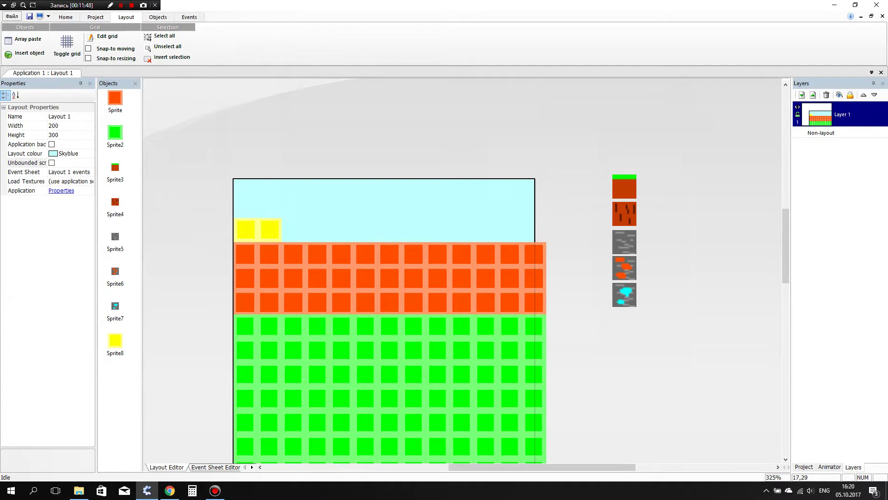
Duplicate the yellow blocks across the row above the orange grid and delete the three surplus copies past the grid's edge.
scroll(380, 248, "up", 4, "ctrl")
left_click_drag(528, 265, 628, 344)
left_click_drag(381, 304, 444, 305, "ctrl")
left_click_drag(514, 272, 328, 330)
left_click_drag(419, 311, 545, 310, "ctrl")
left_click_drag(635, 272, 252, 358)
left_click_drag(423, 306, 509, 306, "ctrl")
left_click(539, 291)
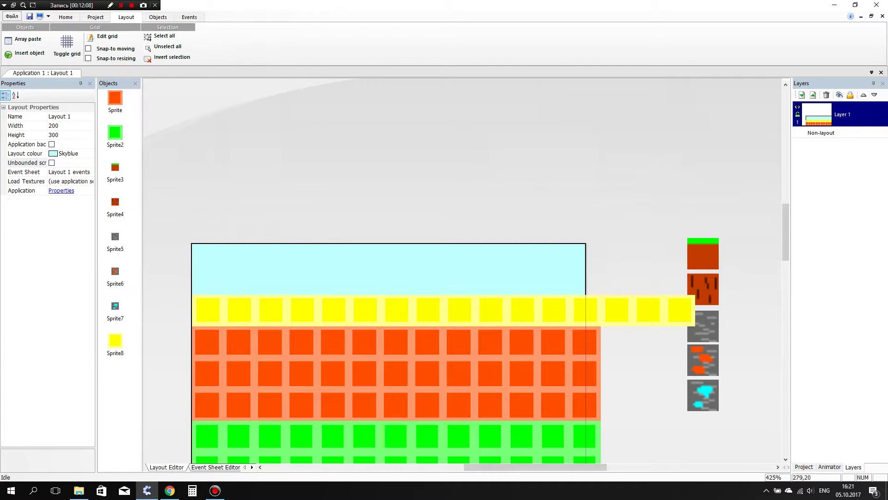
left_click_drag(741, 284, 600, 334)
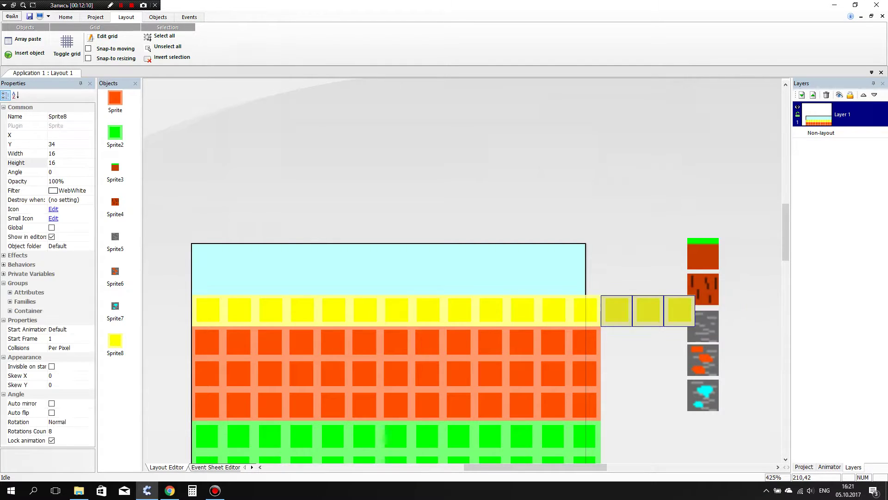
key("Delete")
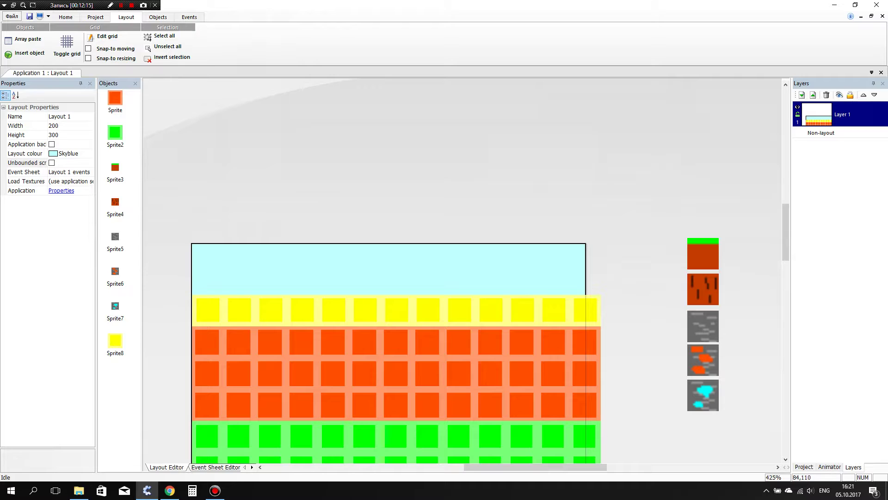
Add an event to the layout's event sheet with the orange Sprite's Pick a random object condition.
left_click(215, 467)
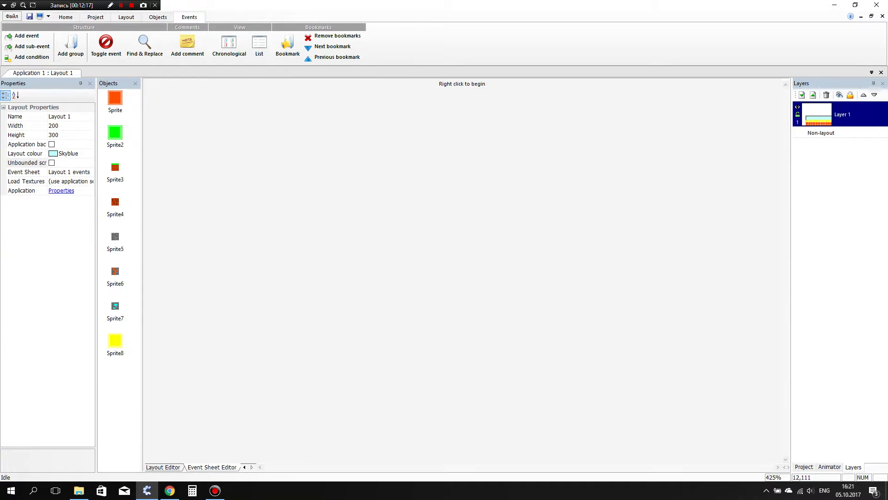
key("ctrl+Tab")
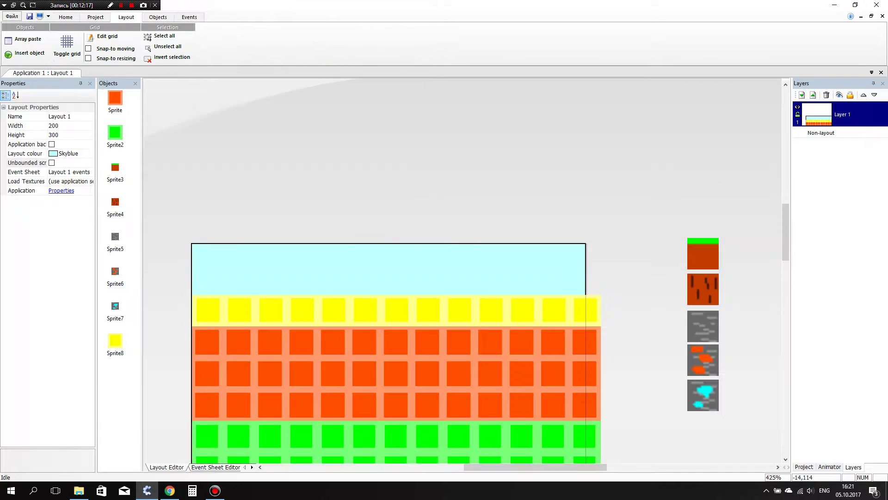
key("ctrl+Tab")
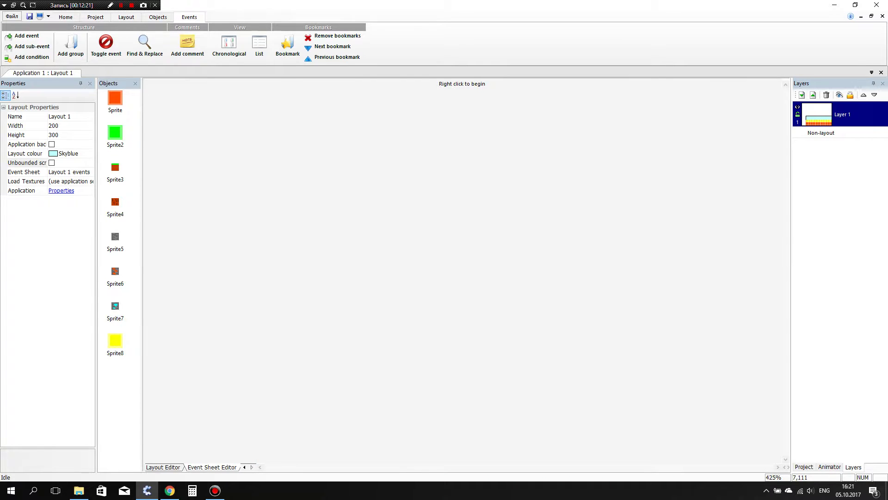
key("e")
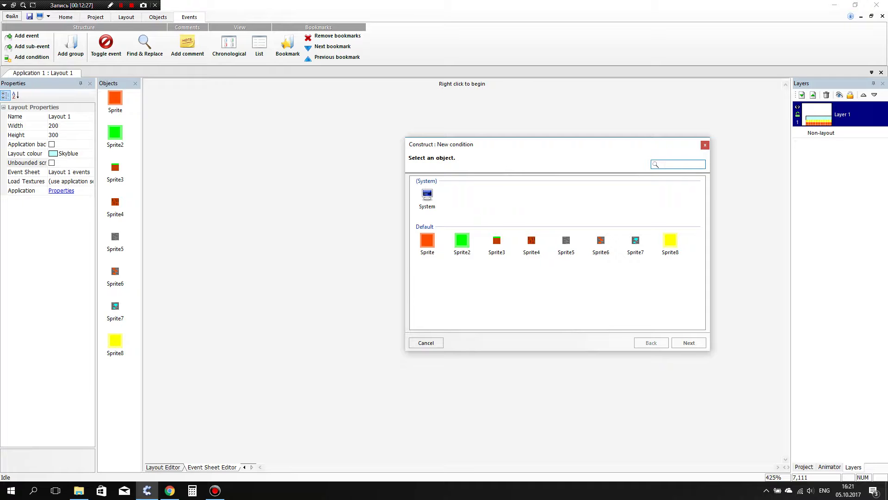
left_click(427, 198)
double_click(427, 244)
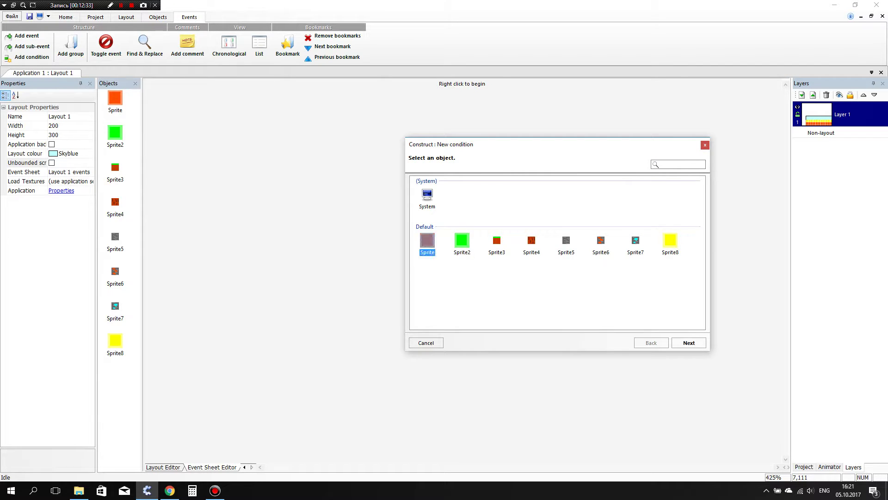
scroll(555, 252, "down", 2)
double_click(438, 253)
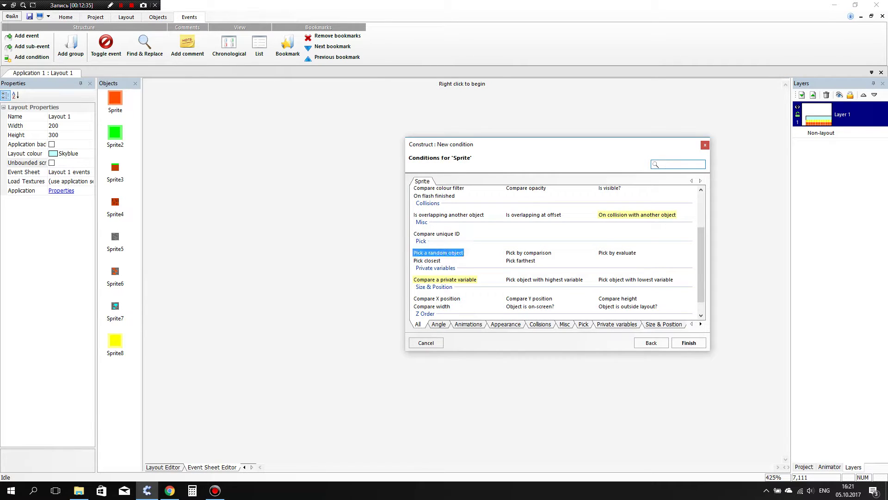
Add a System event that triggers every 10 milliseconds and nest it as a sub-event of the random-pick event.
left_click(255, 84)
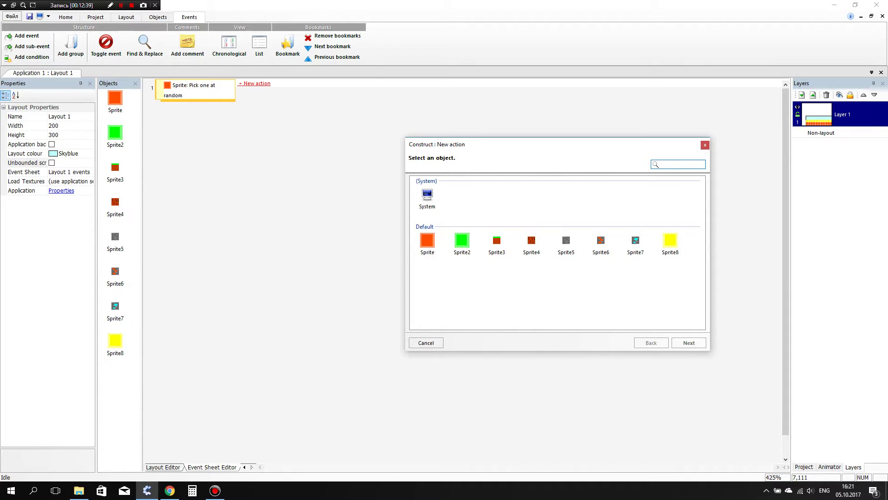
left_click(426, 343)
double_click(426, 343)
double_click(427, 198)
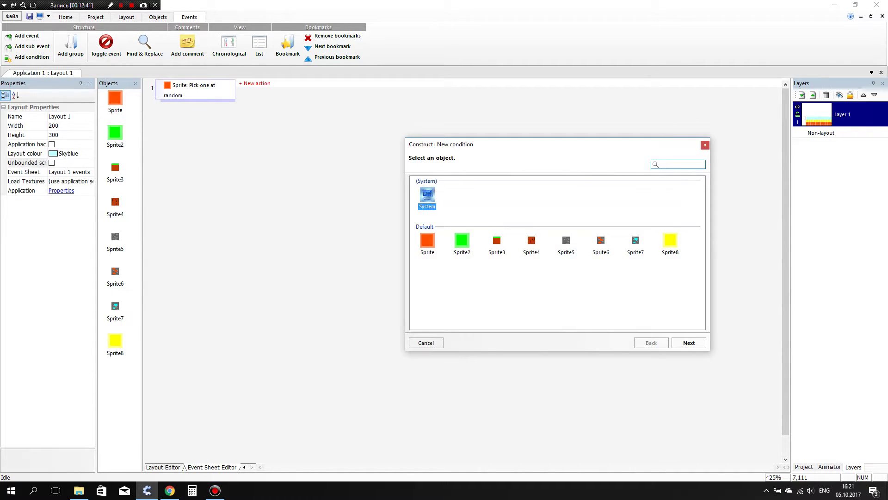
scroll(558, 252, "down", 4)
scroll(558, 252, "up", 2)
scroll(557, 253, "down", 2)
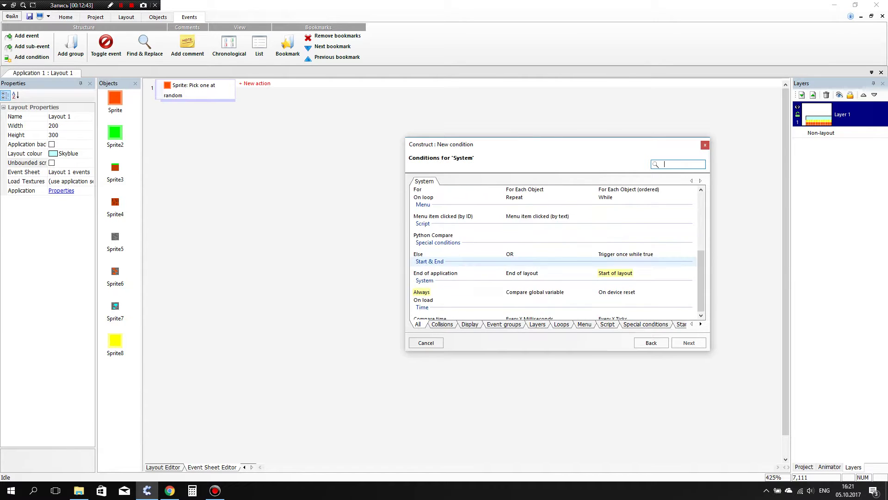
double_click(530, 289)
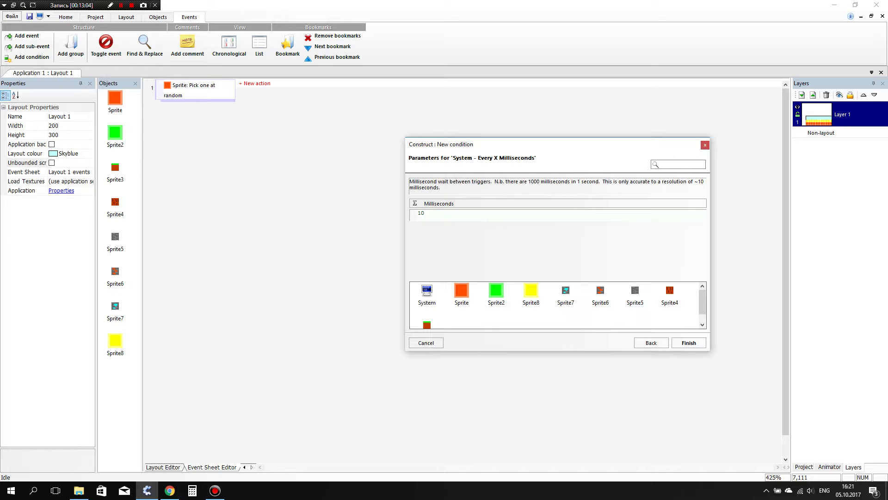
key("Return")
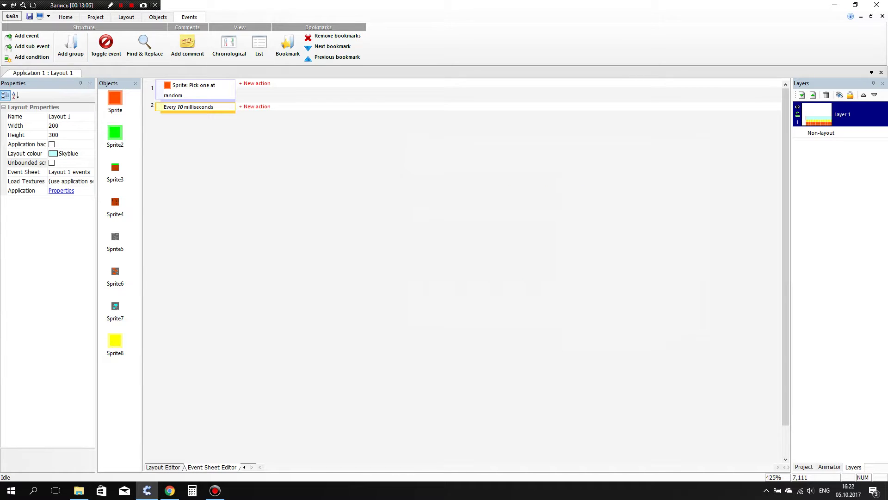
left_click_drag(159, 107, 204, 103)
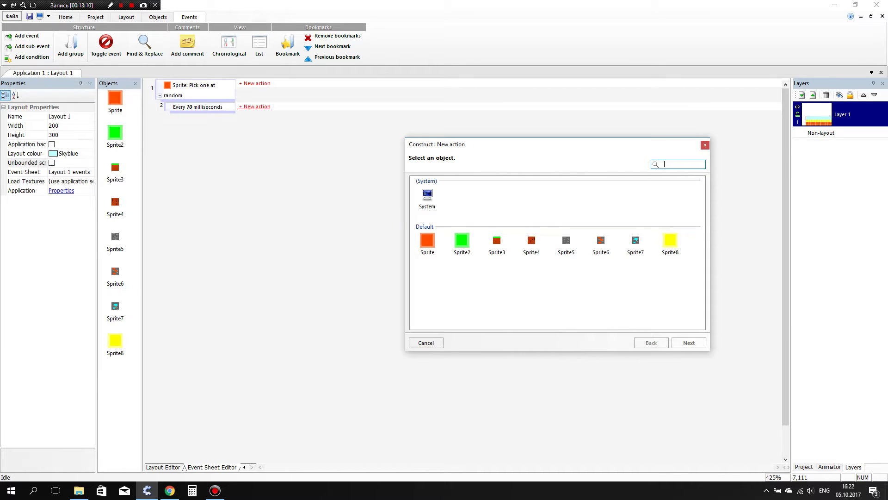
Add a Destroy action for the orange Sprite to the 10-millisecond sub-event and preview the game.
double_click(427, 243)
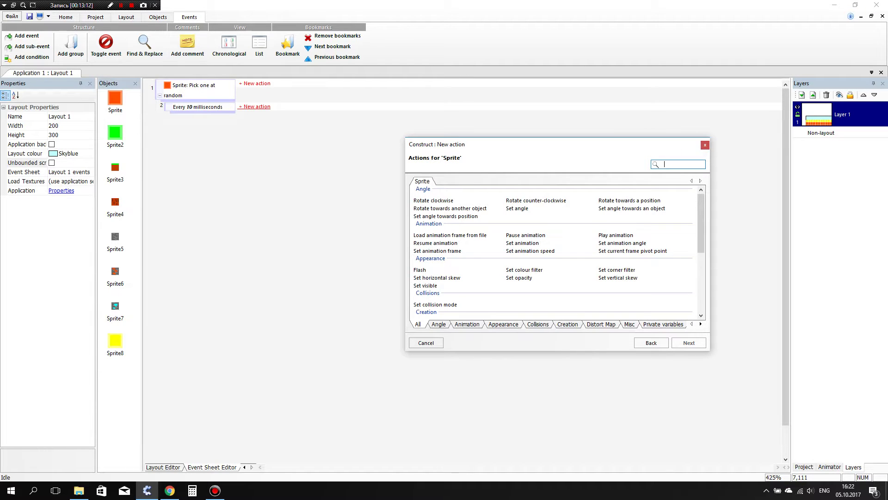
left_click(629, 324)
double_click(422, 202)
left_click(40, 16)
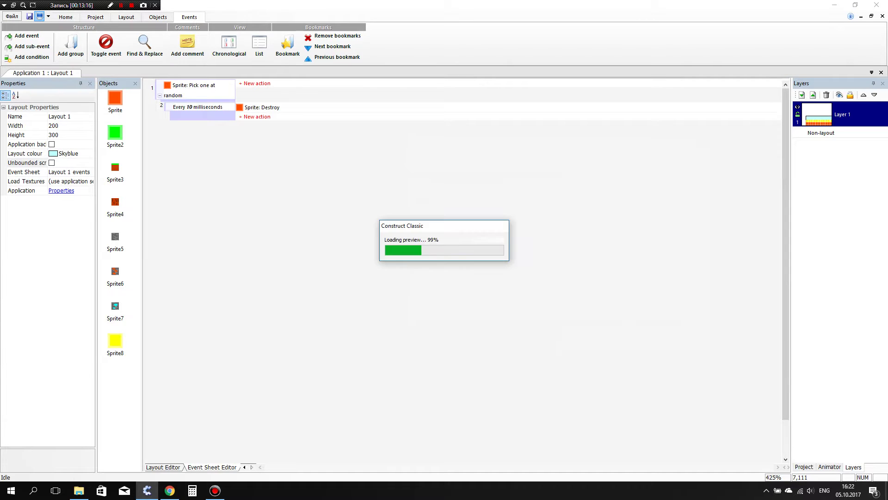
key("alt+F4")
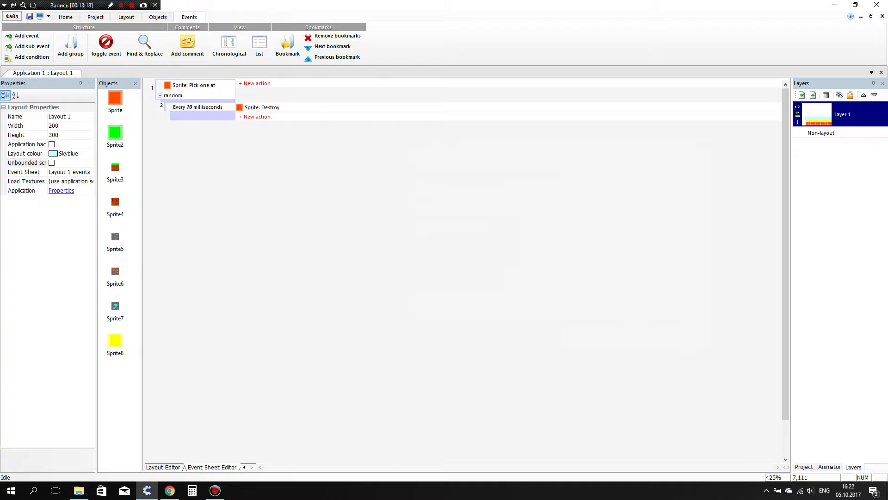
Add a System action creating Sprite3 on layer 1 at offset 0, 0 relative to Sprite, ordered before the Destroy action.
left_click(257, 116)
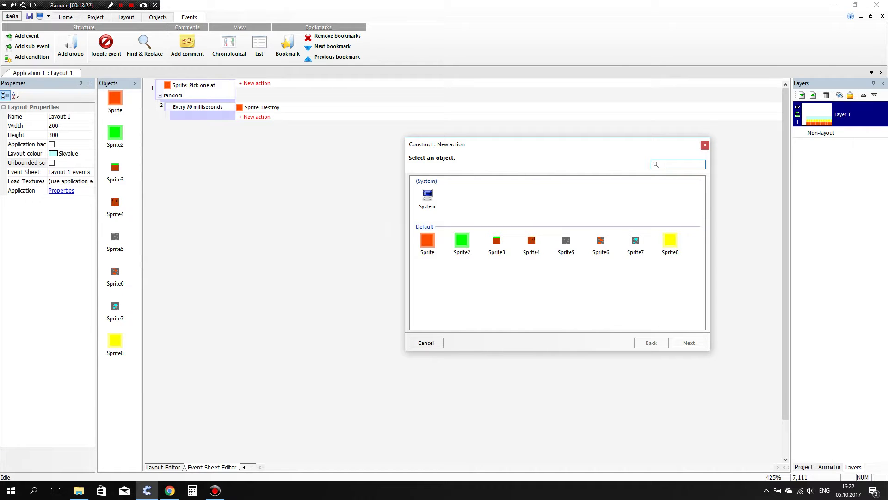
double_click(427, 198)
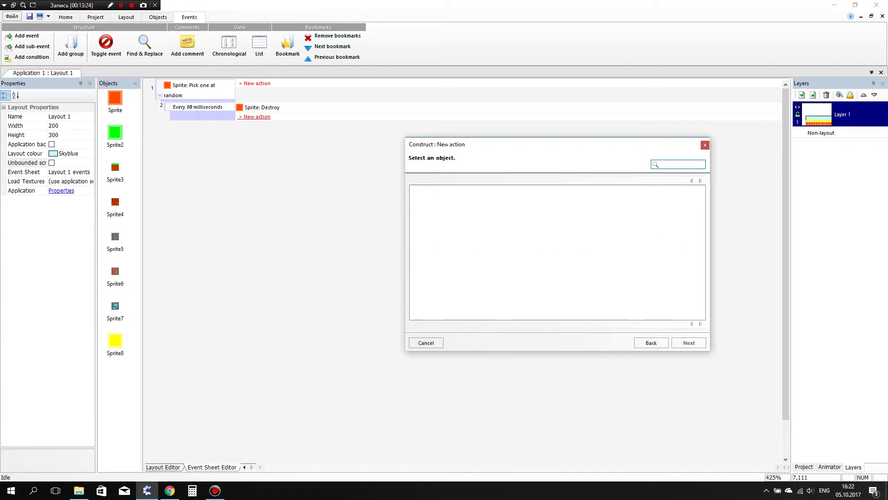
double_click(448, 271)
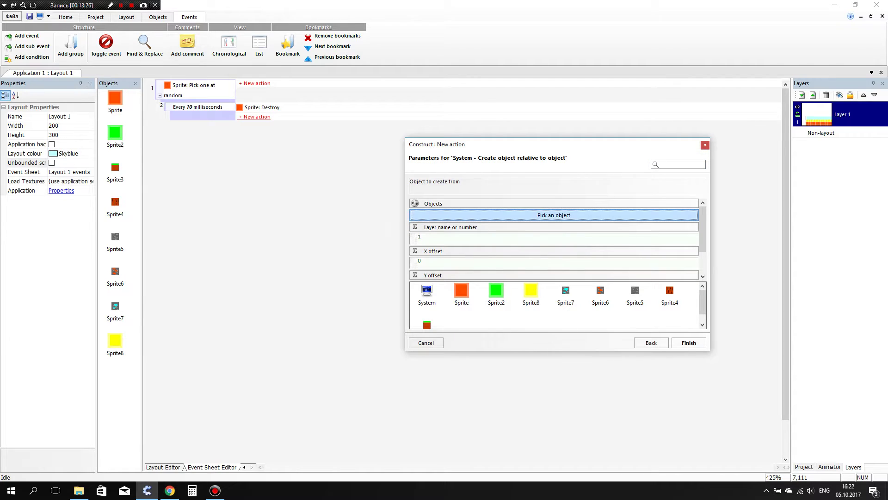
left_click(554, 216)
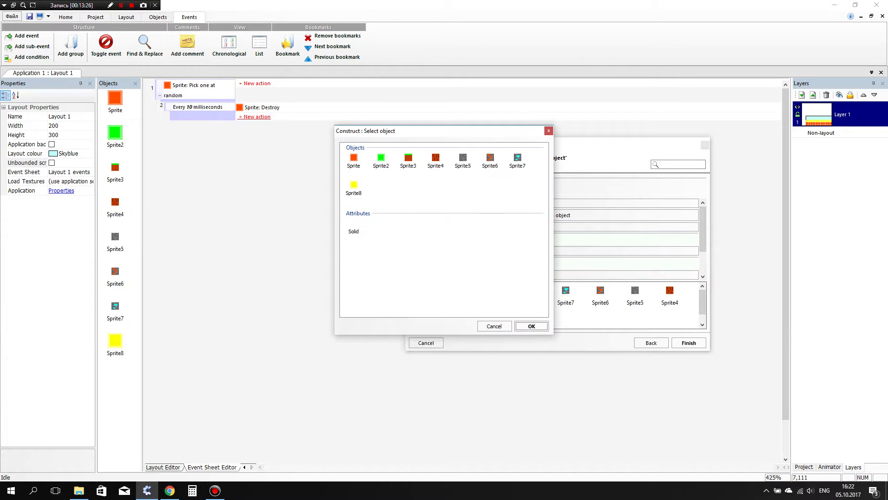
double_click(408, 161)
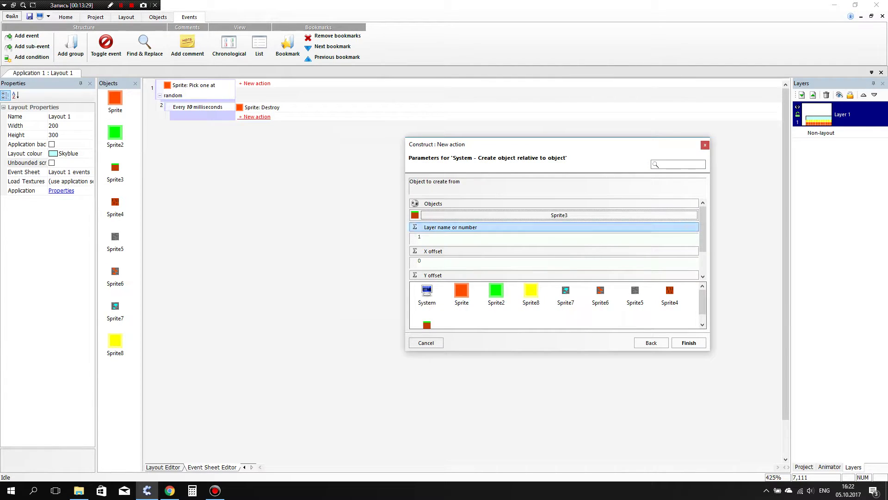
left_click_drag(703, 229, 703, 250)
left_click(554, 273)
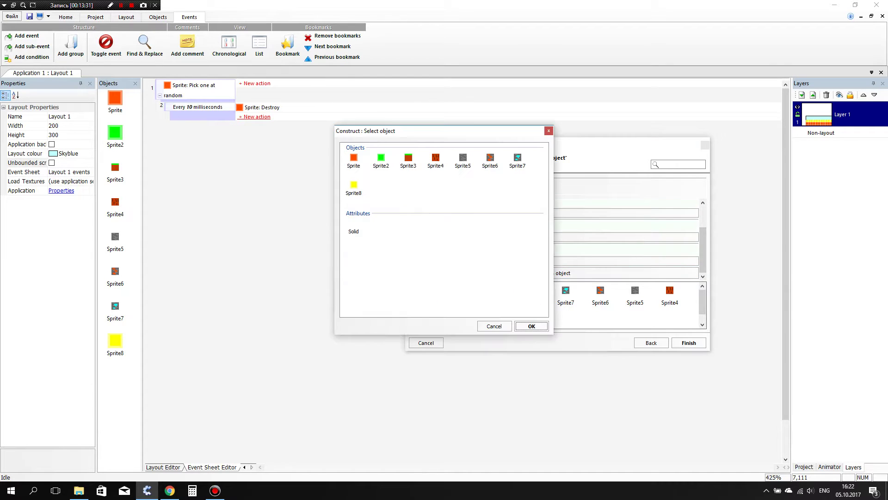
double_click(354, 160)
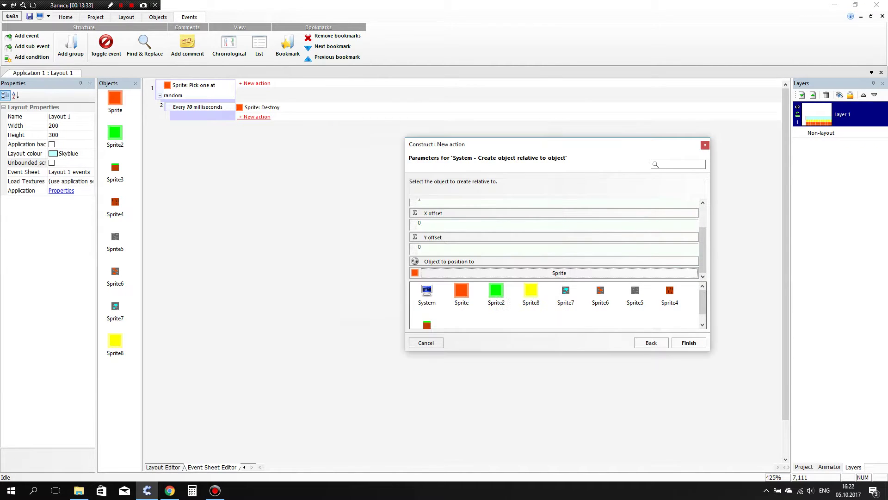
left_click(688, 343)
left_click(689, 343)
left_click_drag(318, 108, 318, 121)
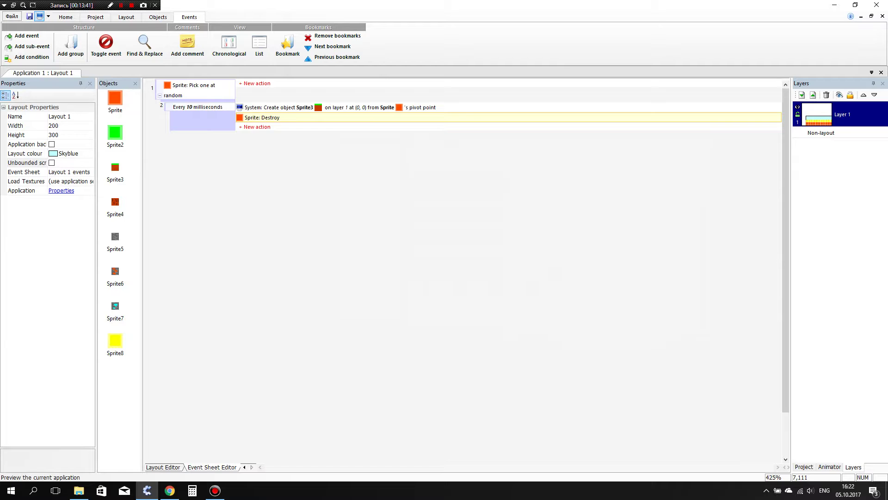
Preview the game, then delete the Destroy action from the 10-millisecond sub-event and preview again.
left_click(40, 17)
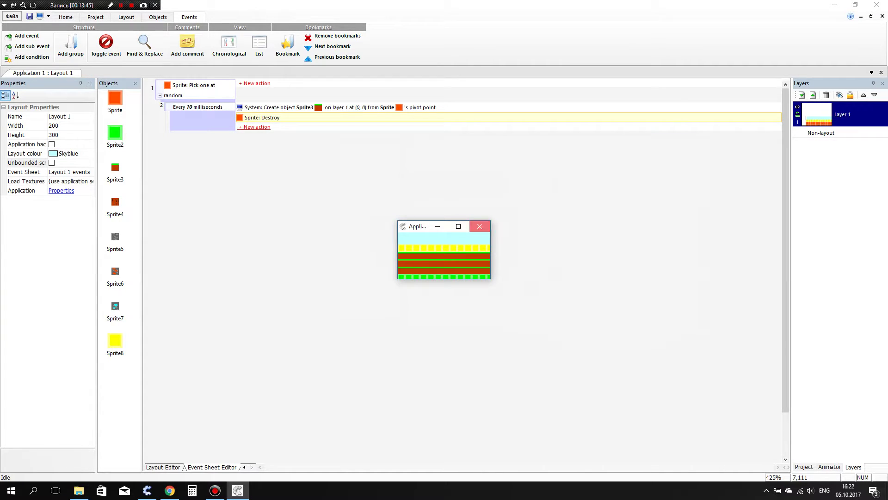
left_click(479, 227)
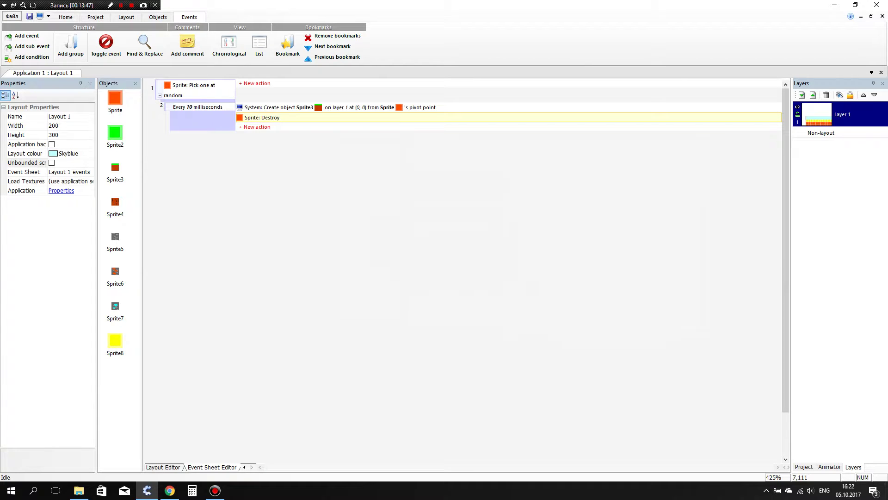
right_click(259, 117)
left_click(282, 133)
key("Delete")
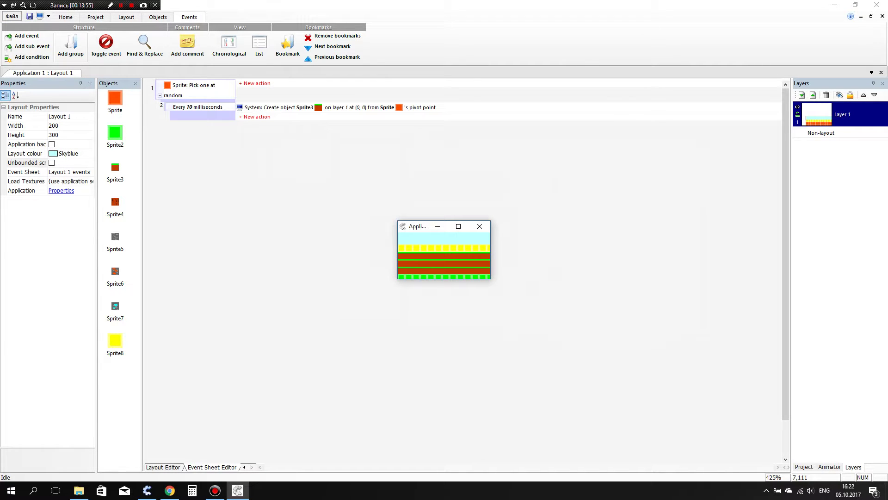
left_click(480, 227)
Add a Destroy action for the orange Sprite after the create-Sprite3 action in the 10-millisecond sub-event and preview the game.
right_click(254, 164)
left_click(203, 115)
right_click(244, 146)
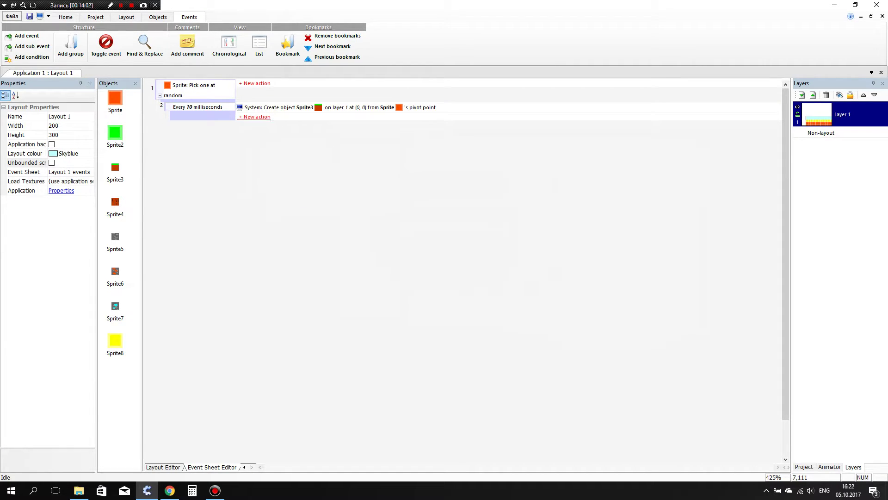
left_click(256, 117)
left_click(628, 324)
double_click(422, 201)
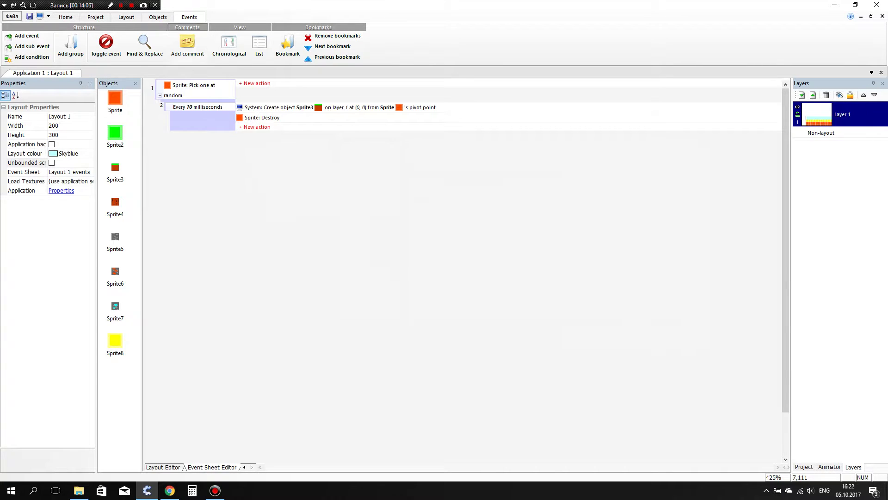
left_click(40, 16)
left_click(480, 226)
Duplicate the whole random-pick event with its 10-millisecond sub-event as a second top-level event below it.
right_click(197, 98)
key("Escape")
right_click(198, 95)
key("Escape")
right_click(187, 100)
left_click(206, 128)
right_click(201, 207)
left_click(224, 212)
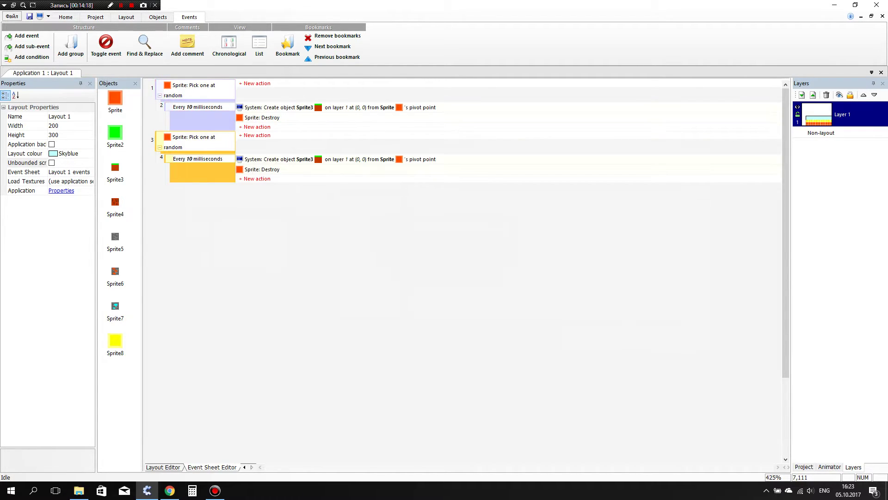
Change the create action in the duplicated event's sub-event to create Sprite4.
left_click(189, 158)
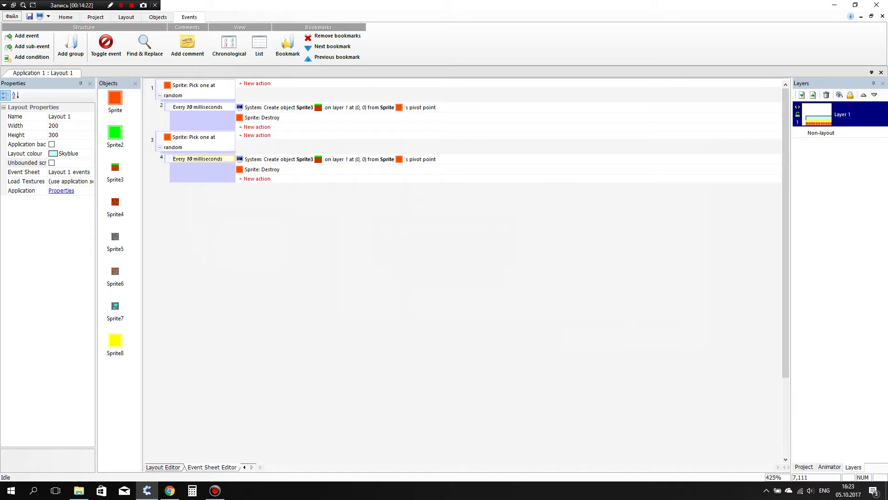
left_click(305, 158)
double_click(431, 162)
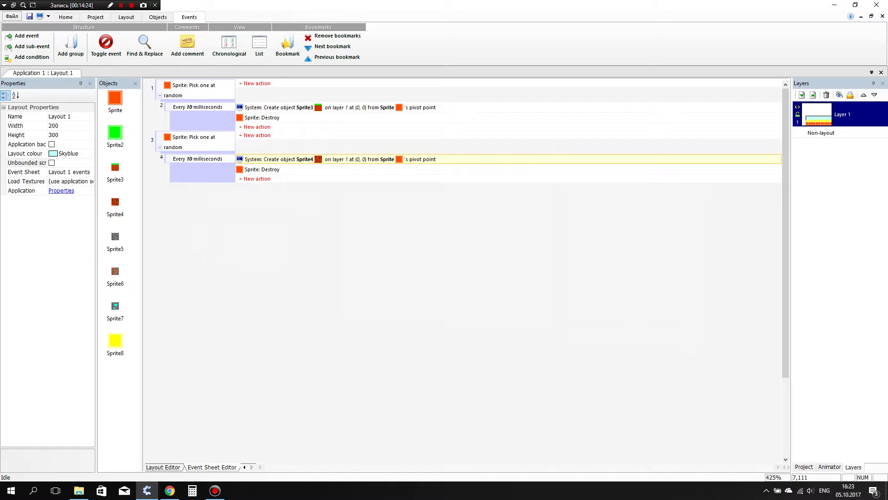
Paste another copy of the random-pick event below the Sprite4 event and delete its create-Sprite3 action.
right_click(217, 226)
left_click(231, 231)
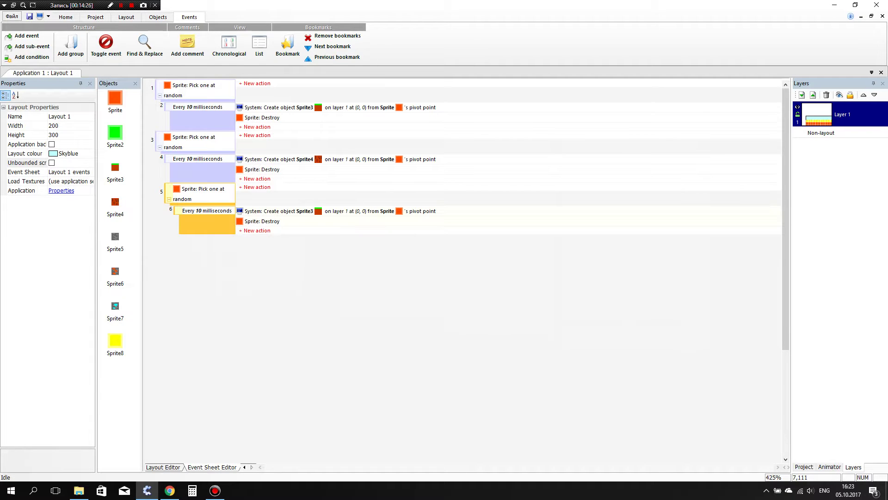
left_click(305, 210)
double_click(461, 162)
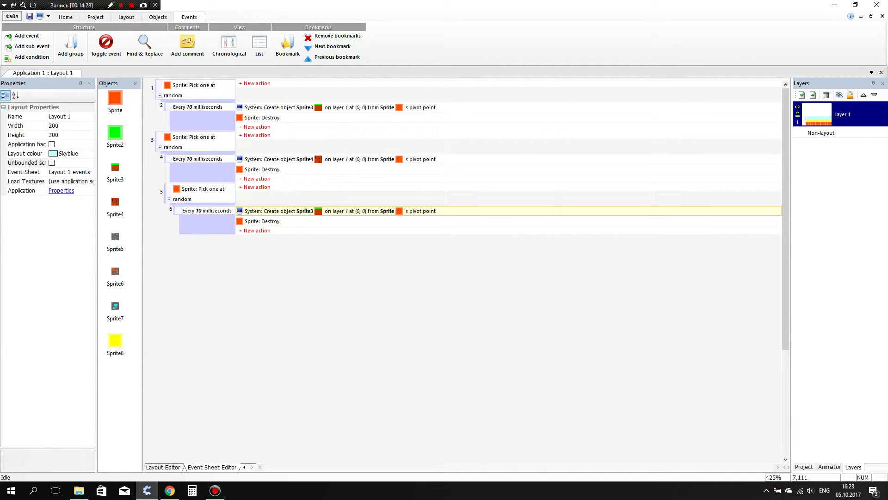
key("Delete")
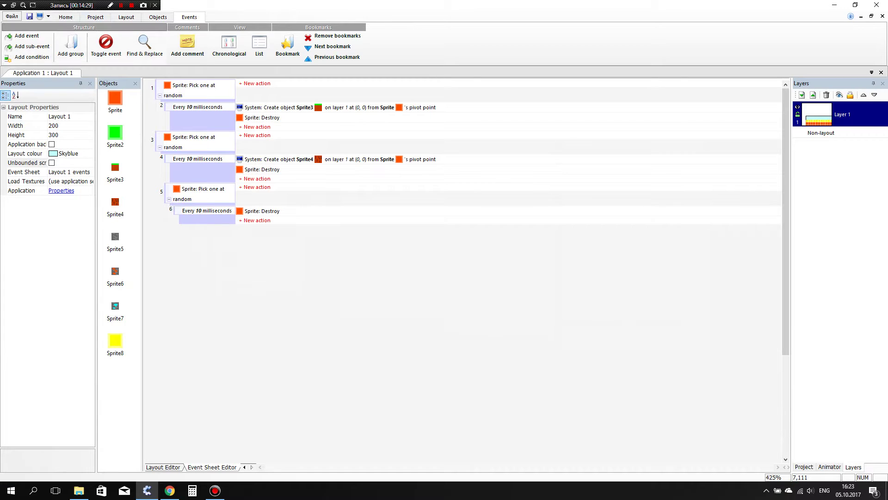
Preview the game twice and delete the random-pick event nested under the Sprite4 event.
left_click(49, 17)
left_click(40, 16)
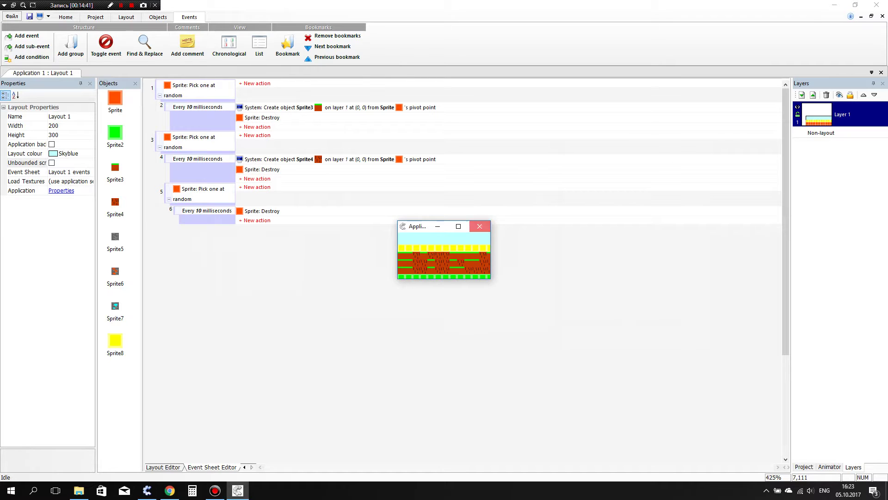
left_click(480, 226)
left_click(39, 16)
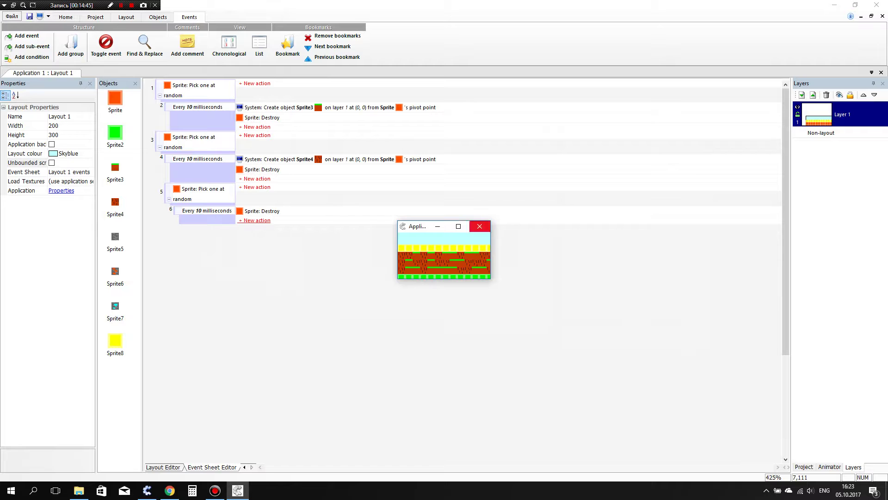
left_click(480, 226)
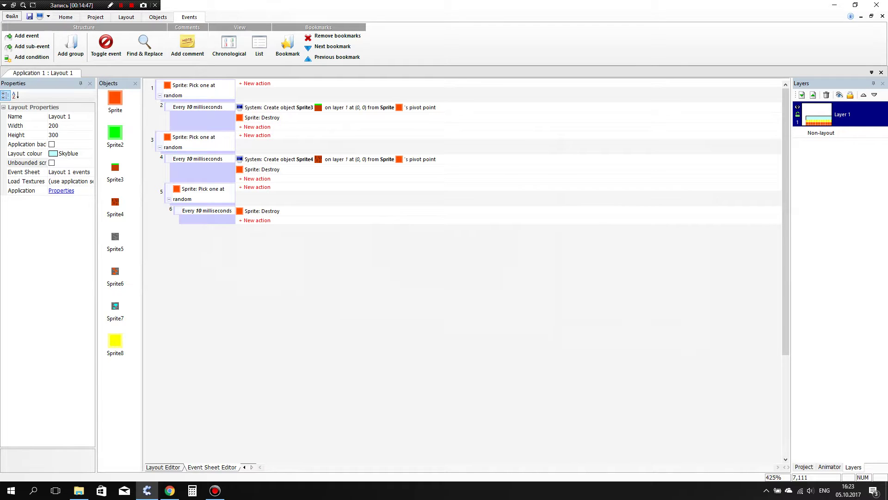
left_click(169, 194)
key("Delete")
Copy the random-pick event that creates Sprite4 and paste it as a third top-level event.
left_click(160, 142)
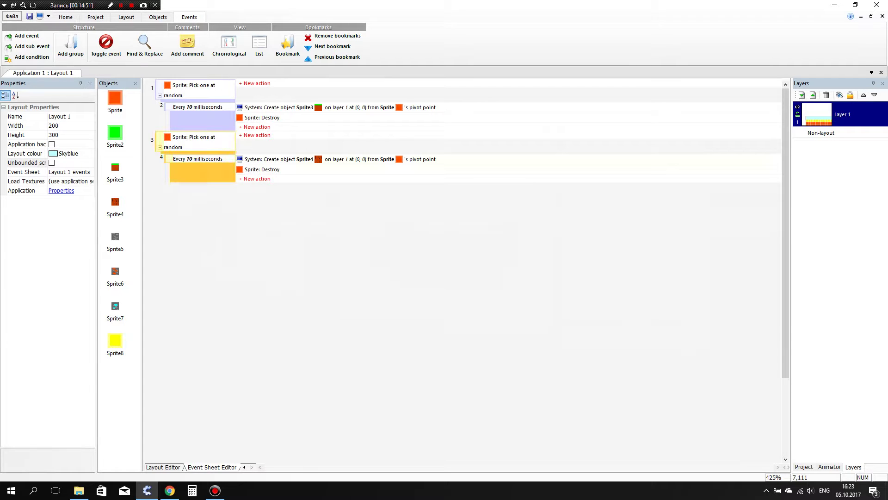
right_click(202, 153)
left_click(219, 180)
right_click(183, 245)
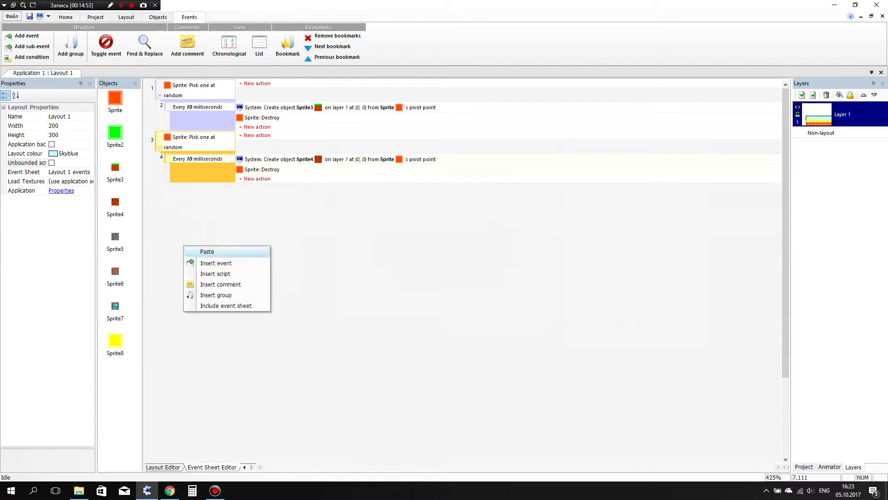
left_click(207, 251)
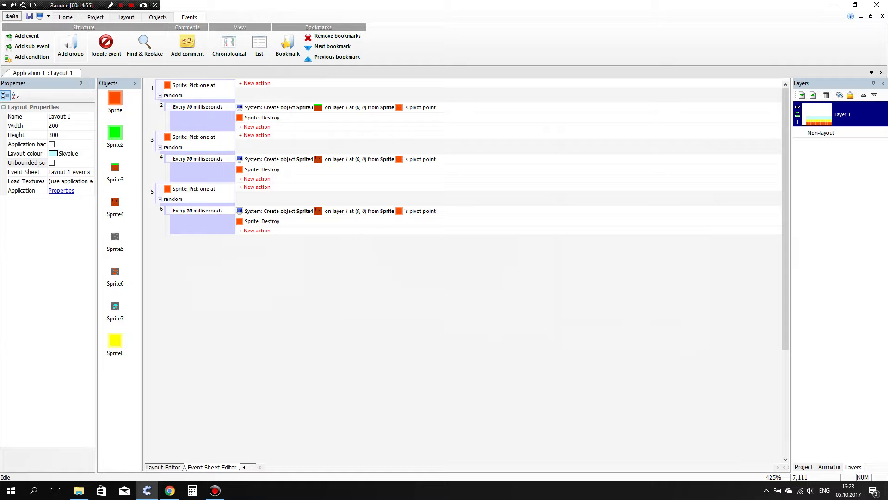
Delete the create-Sprite4 action from the third event's sub-event, keeping only Destroy, and preview the game.
left_click(278, 211)
key("Delete")
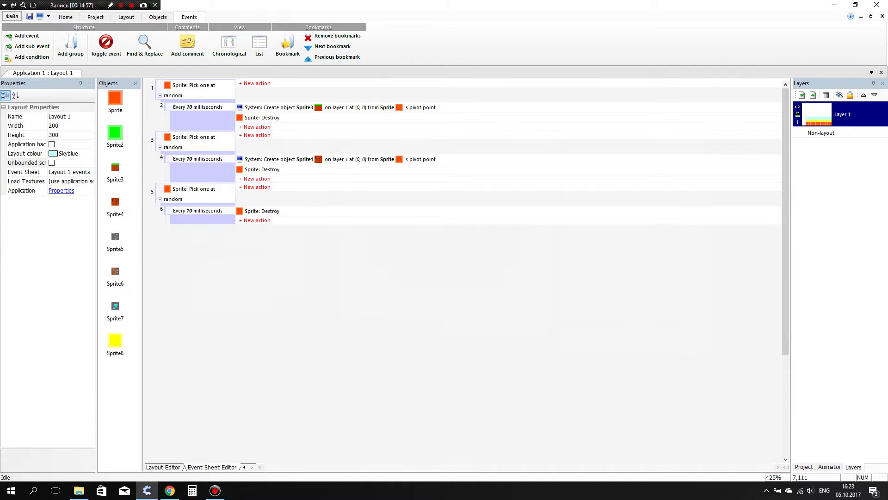
key("F5")
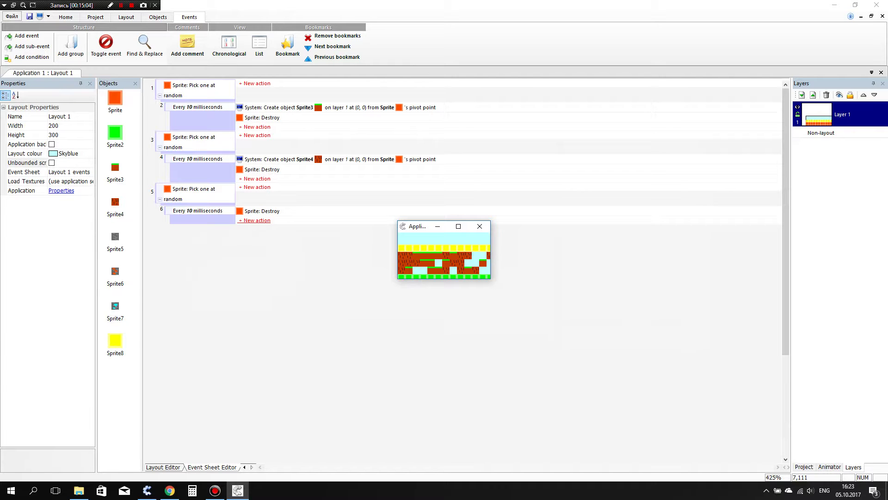
left_click(479, 226)
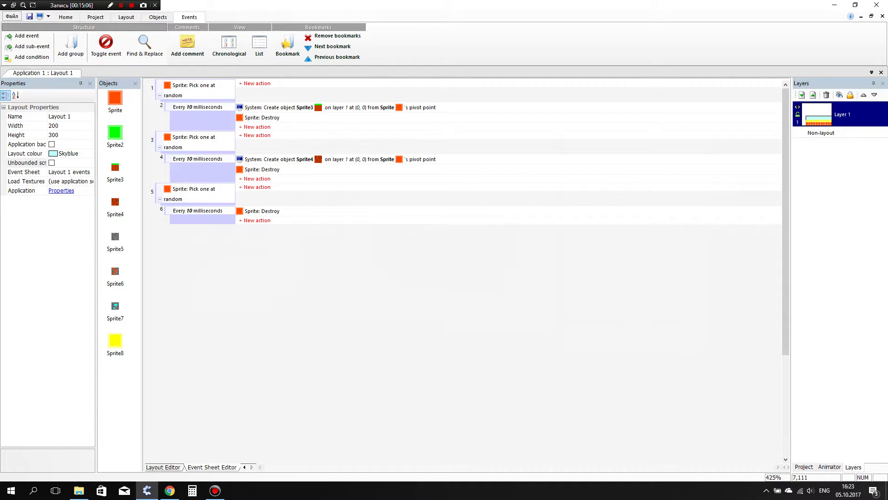
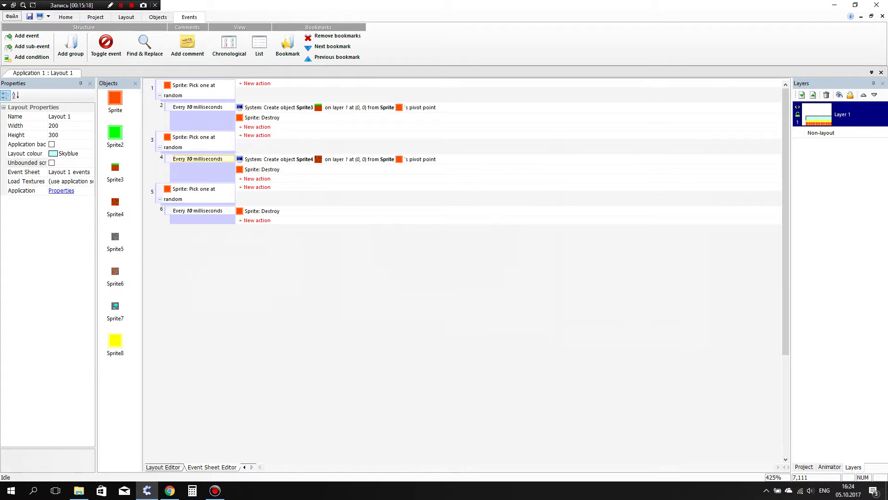
Set the interval of the sub-event that creates Sprite4 to 20 milliseconds and preview the game.
double_click(189, 158)
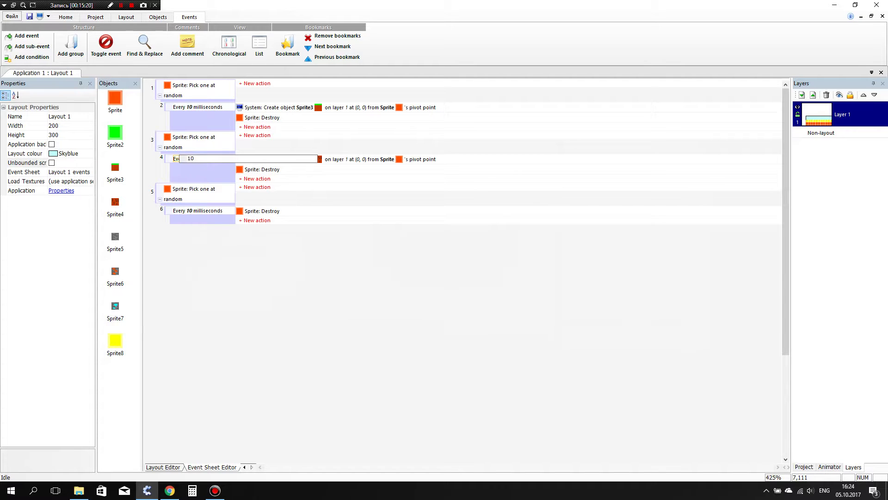
key("BackSpace")
key("BackSpace")
type("20")
key("Return")
left_click(40, 16)
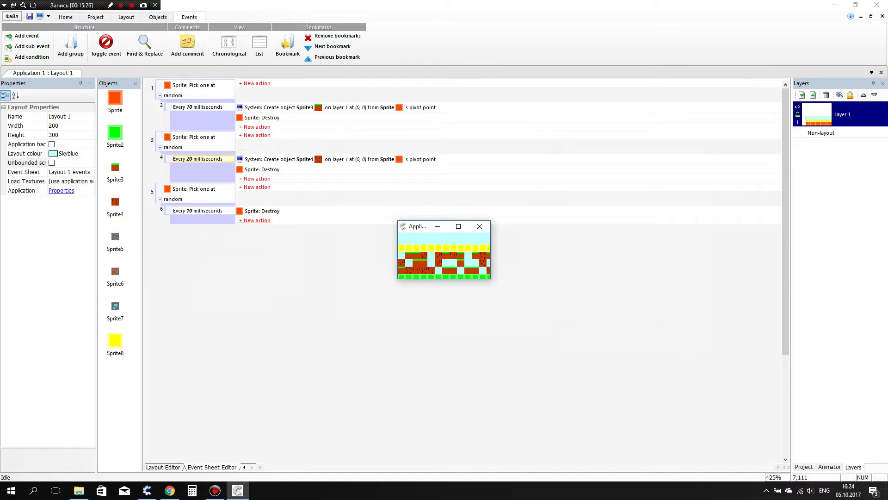
left_click(480, 226)
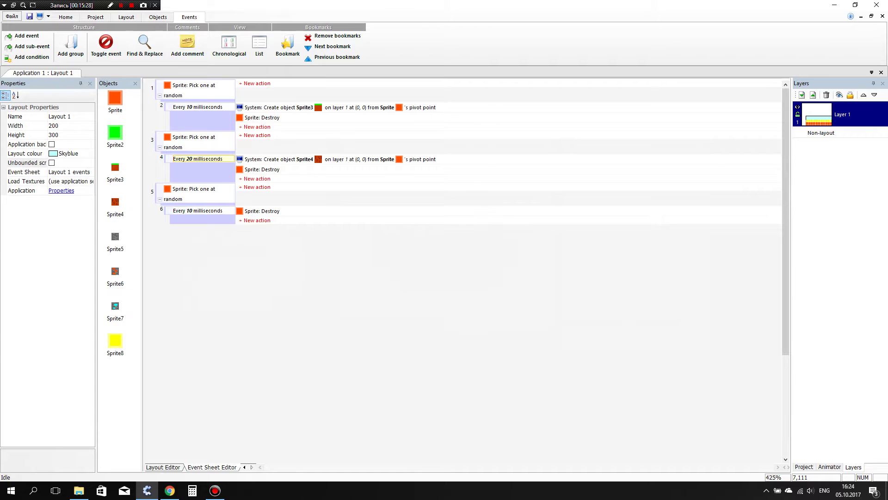
Set the interval of the sub-event that creates Sprite4 to 50 milliseconds and preview the game twice.
double_click(189, 159)
left_click(191, 158)
key("BackSpace")
type("50")
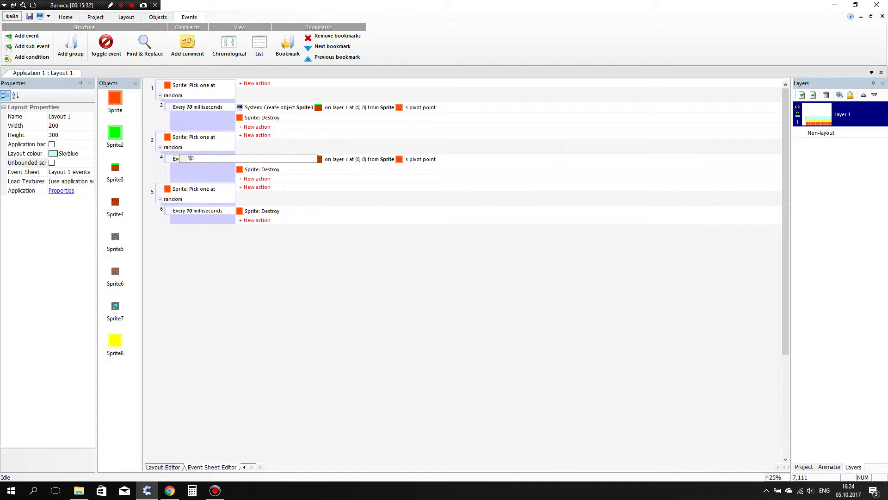
left_click(40, 16)
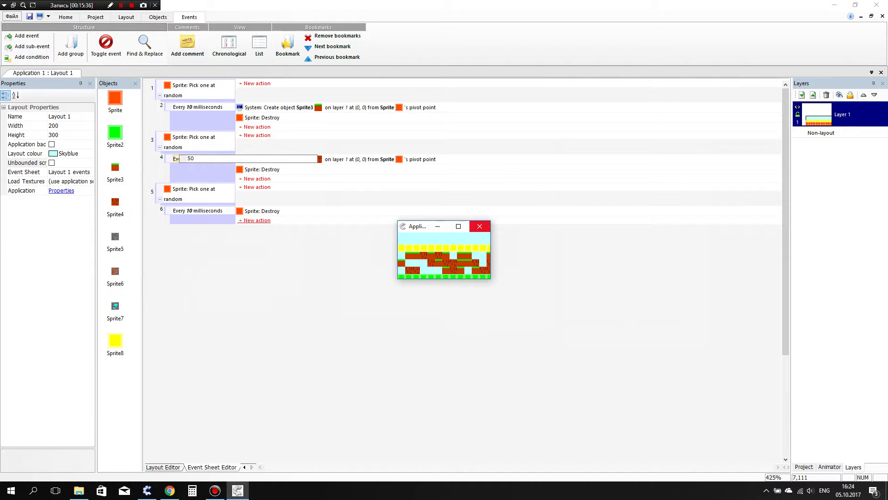
left_click(480, 227)
left_click(40, 16)
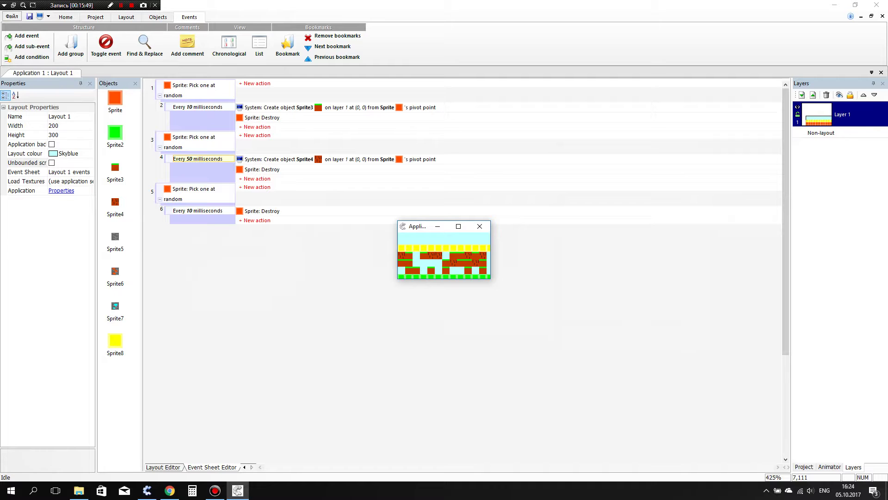
left_click(480, 226)
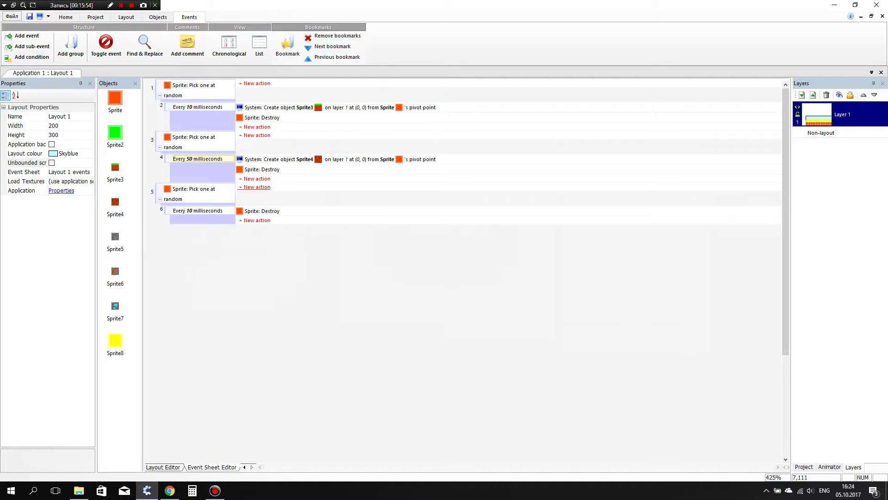
Replace the condition of the event that creates Sprite4 with the yellow Sprite8's Pick a random object condition.
left_click(160, 141)
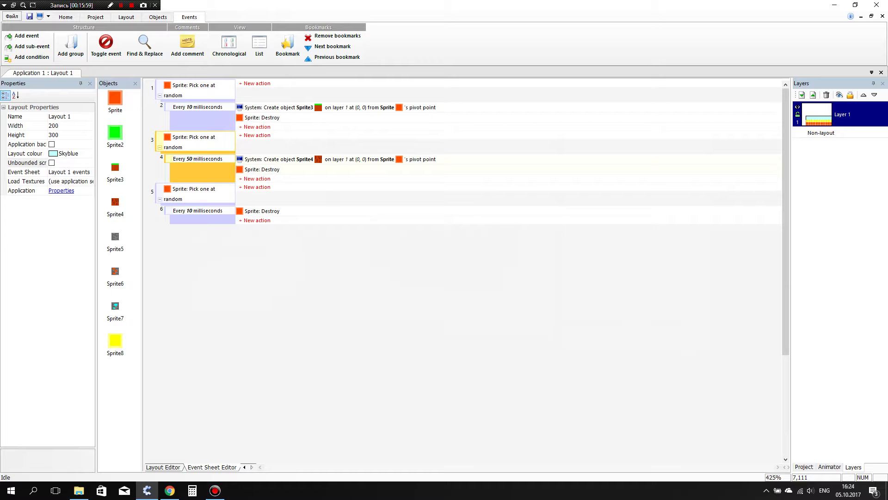
left_click(203, 172)
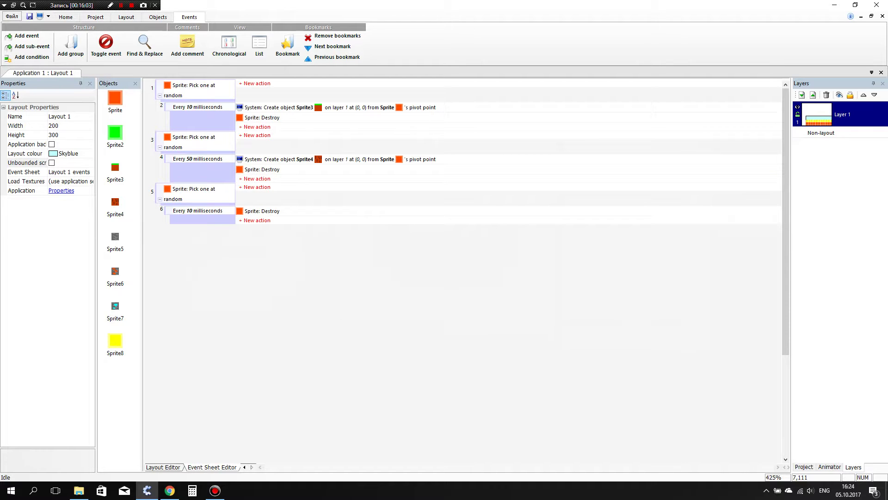
double_click(199, 142)
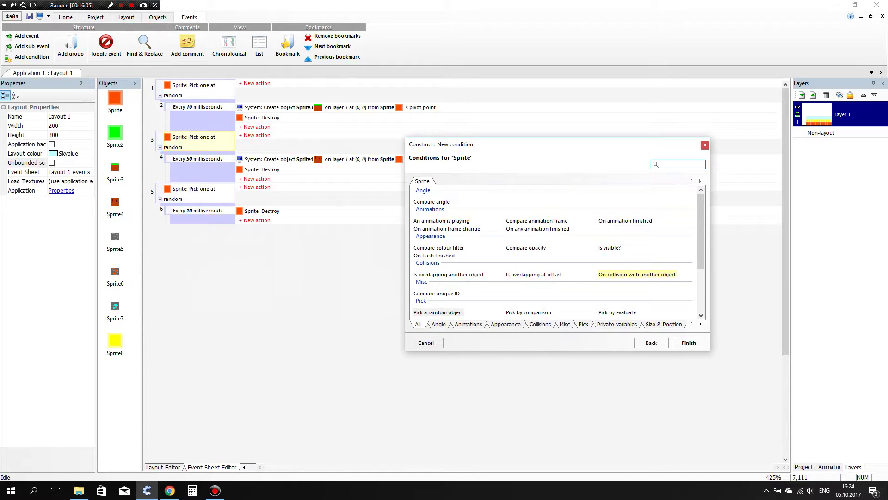
left_click(651, 343)
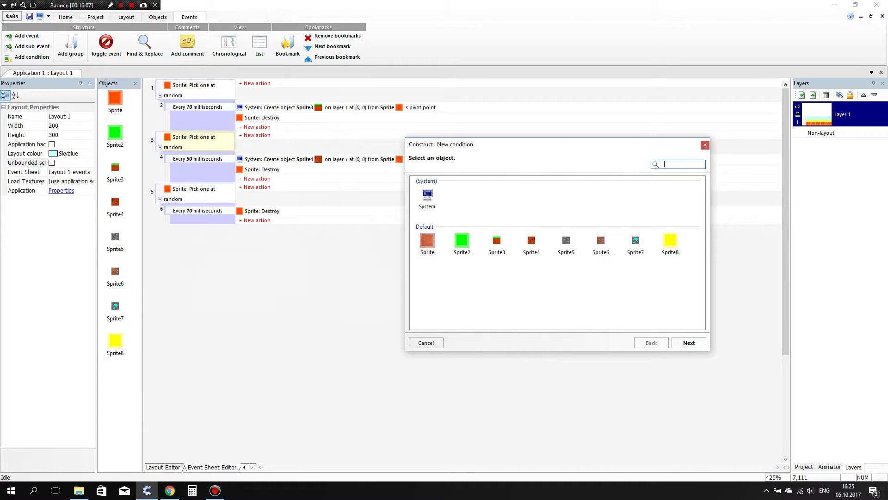
double_click(669, 243)
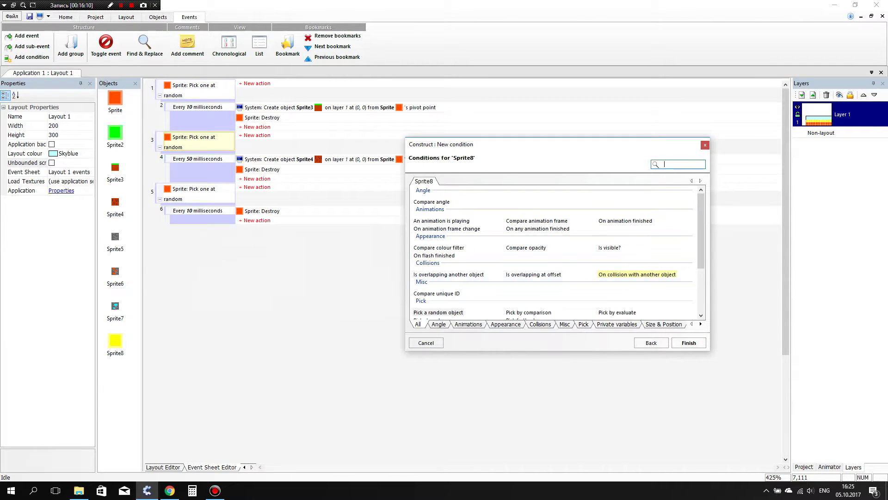
scroll(555, 205, "down", 3)
scroll(555, 254, "up", 1)
double_click(439, 293)
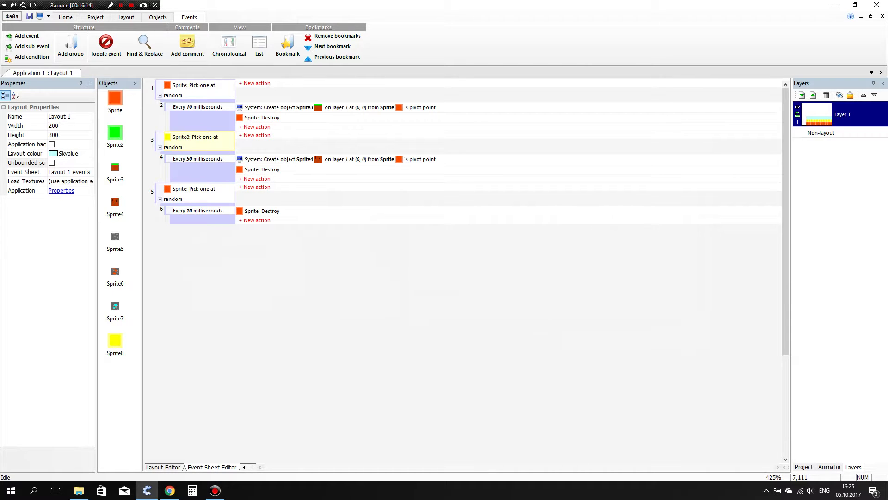
Replace the Destroy action in the 50 millisecond sub-event with Sprite8's Destroy action and preview the game.
double_click(262, 170)
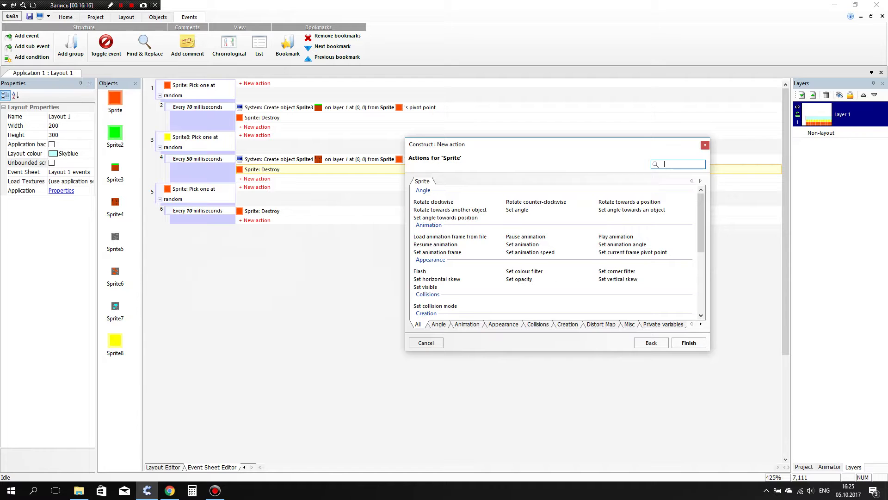
left_click(651, 343)
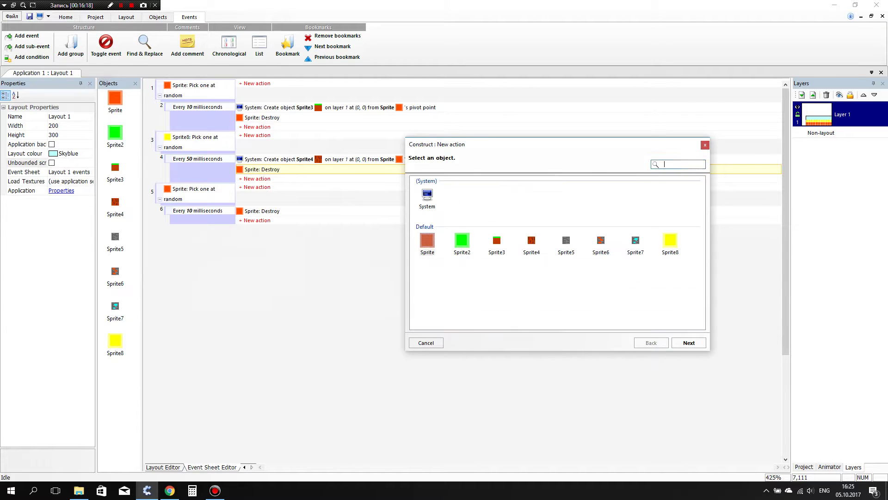
double_click(670, 243)
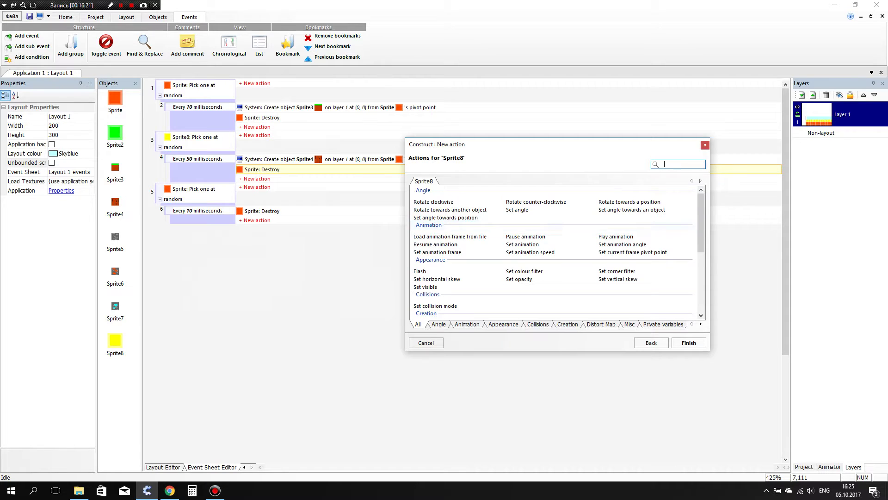
scroll(517, 273, "down", 5)
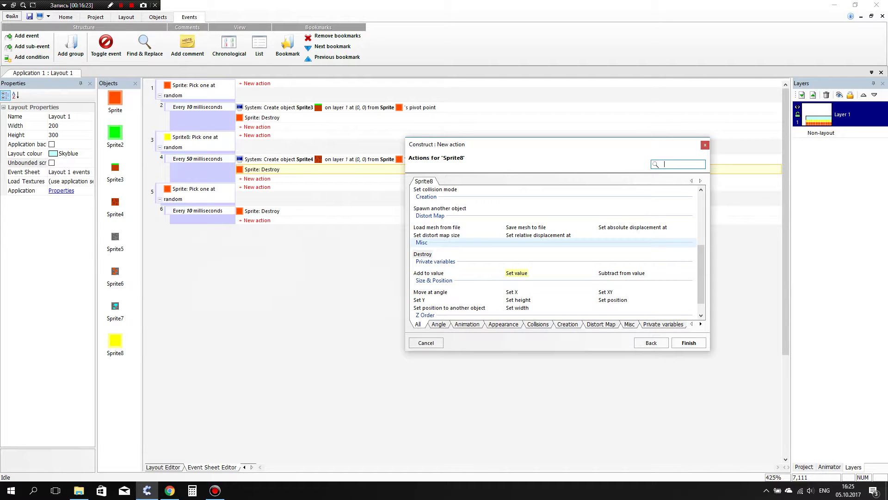
scroll(517, 273, "down", 1)
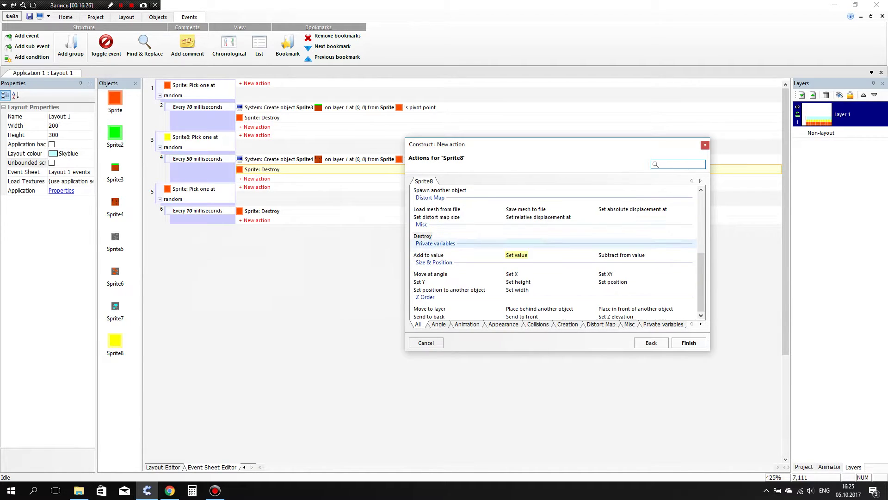
left_click(651, 343)
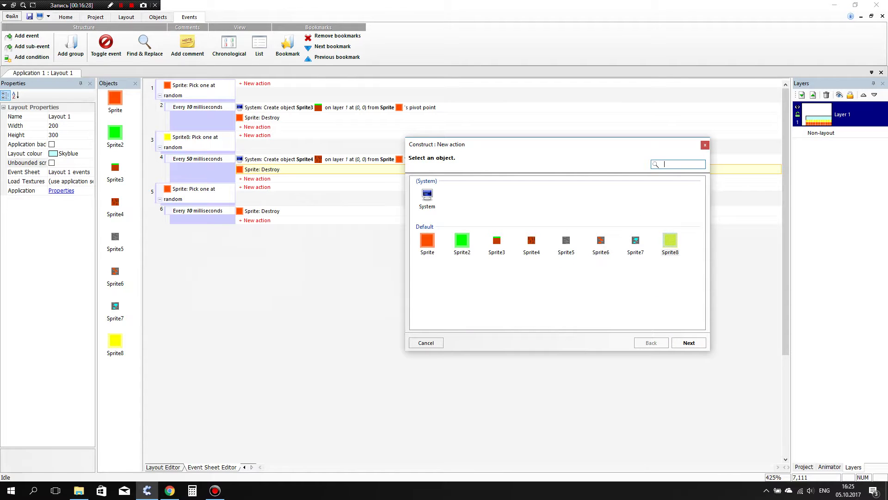
double_click(670, 242)
scroll(558, 246, "down", 6)
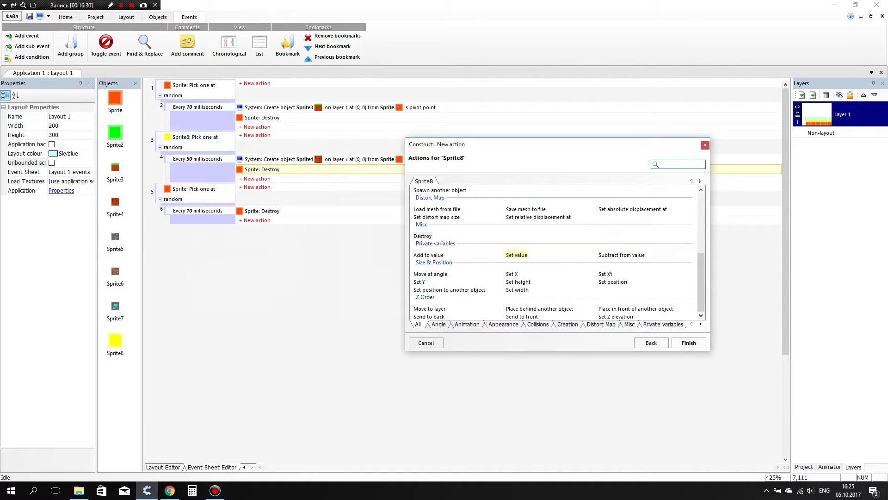
left_click(629, 324)
double_click(422, 202)
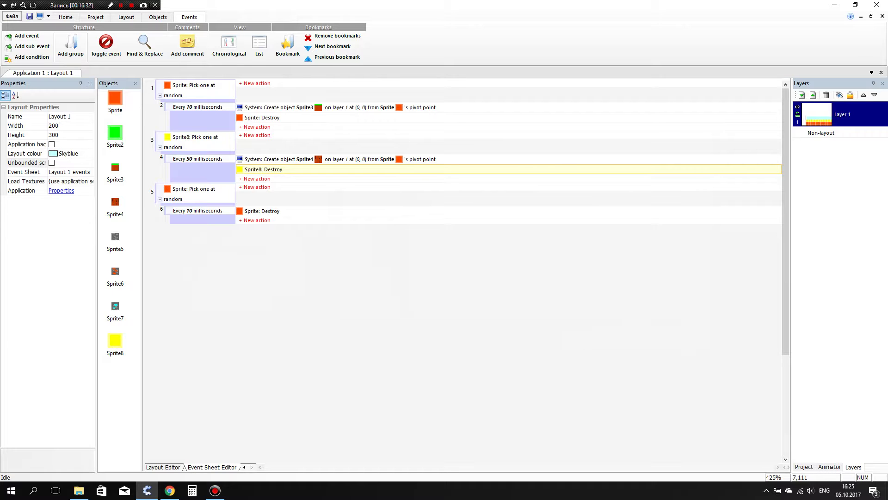
key("F5")
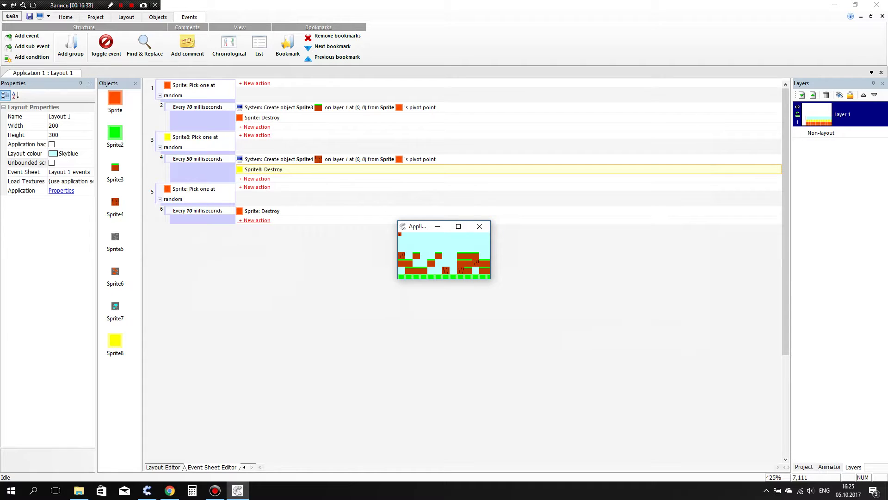
left_click(479, 226)
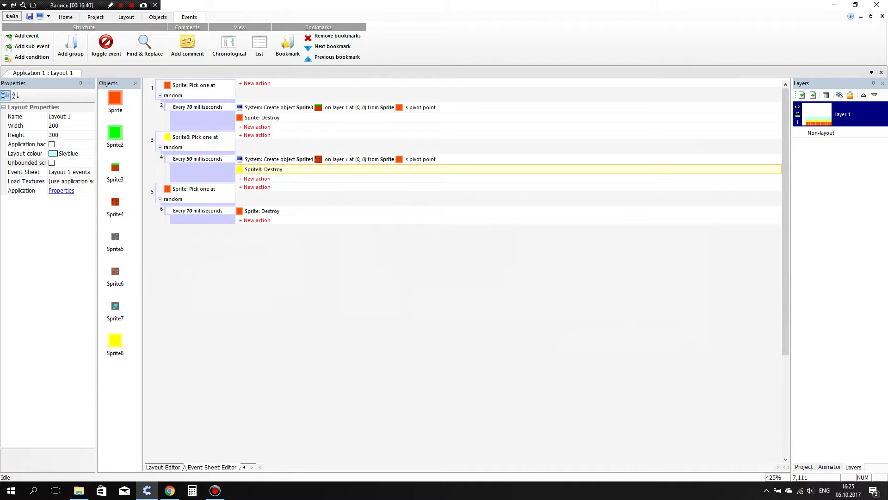
Make the create-Sprite4 action position its object relative to the yellow Sprite8 and preview the game maximized.
left_click(387, 159)
double_click(354, 188)
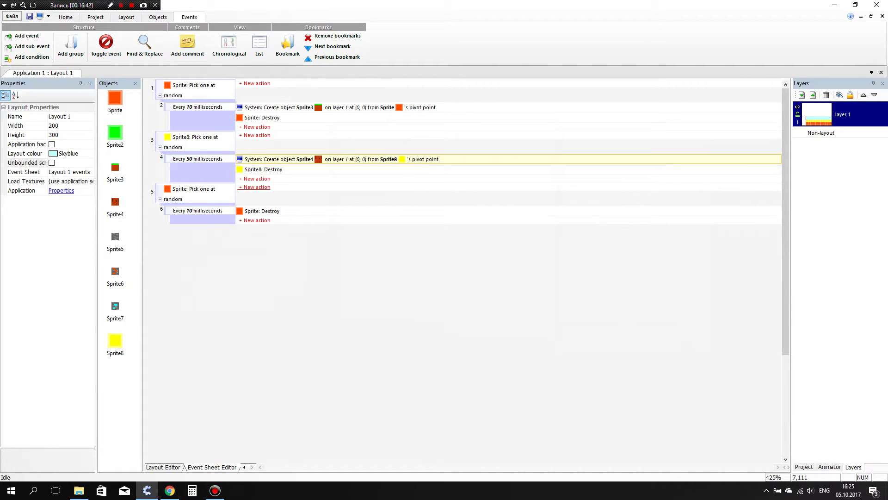
left_click(40, 16)
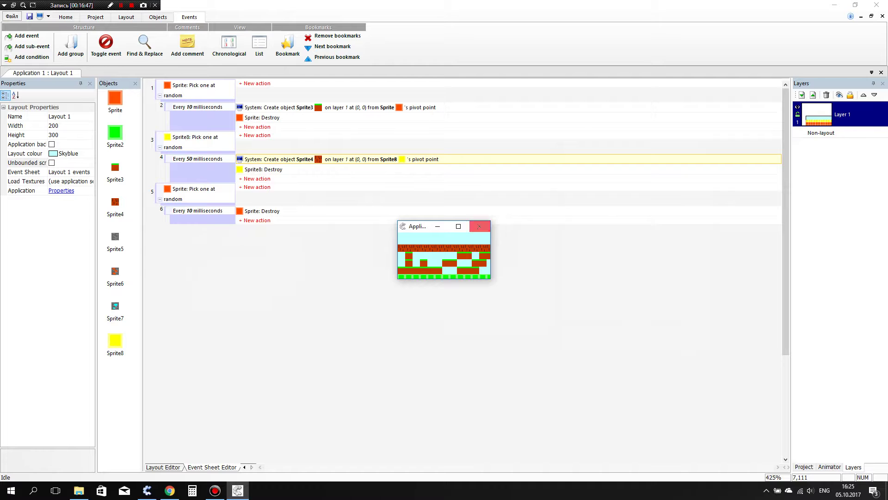
left_click(459, 227)
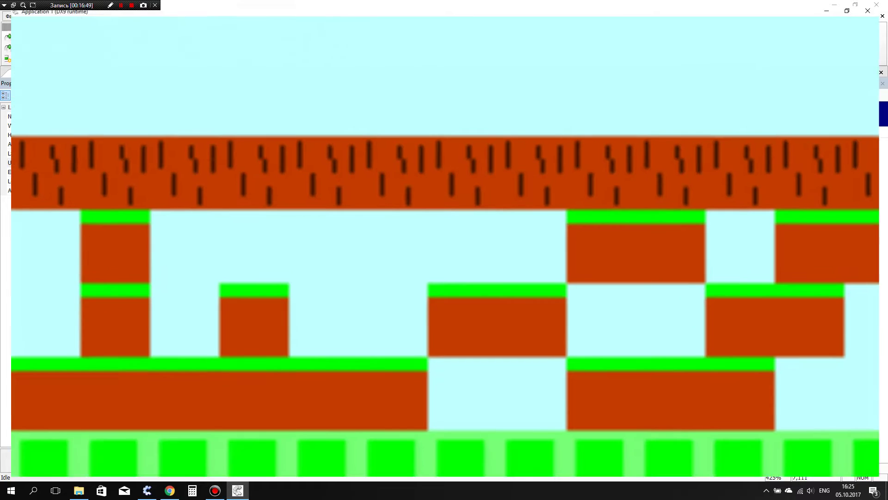
left_click(877, 4)
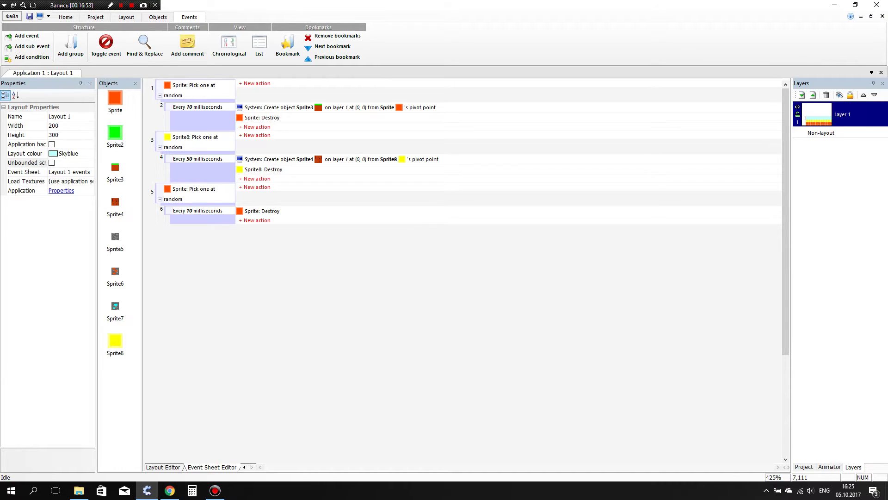
Duplicate the Sprite8 random-pick event together with its 50 millisecond sub-event.
left_click(199, 147)
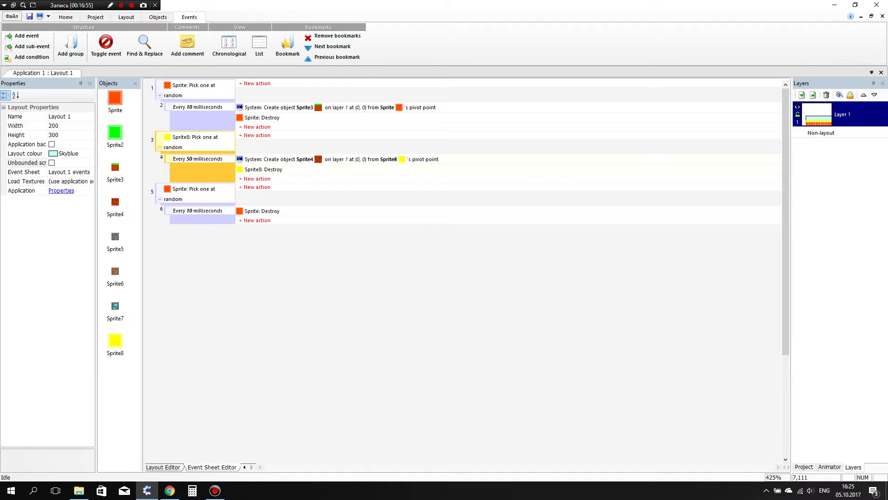
right_click(202, 172)
left_click(240, 178)
right_click(229, 280)
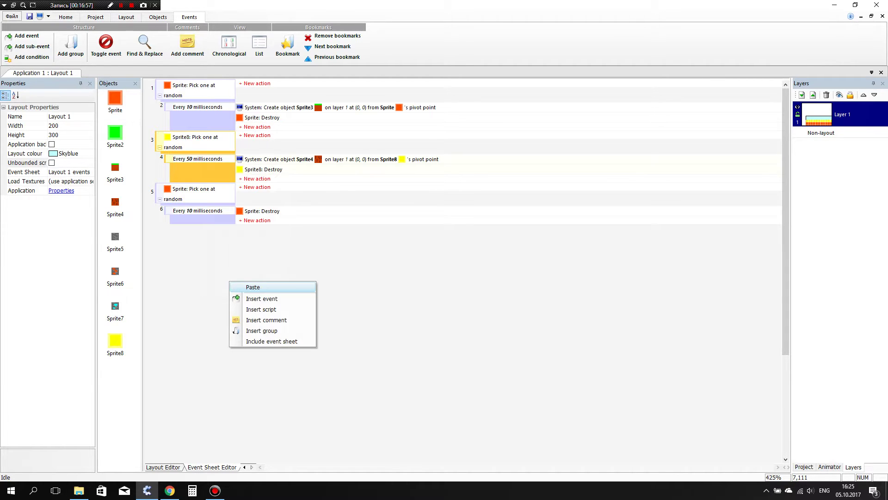
left_click(250, 286)
key("Escape")
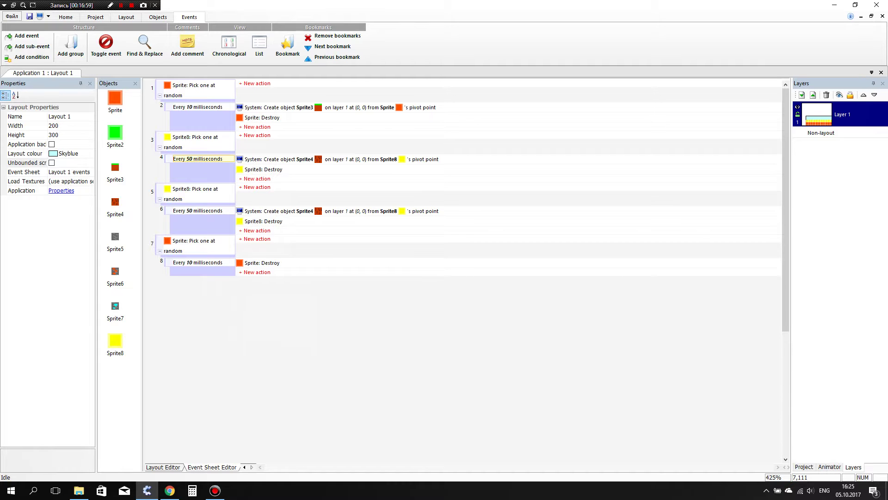
Set the interval of the duplicated Sprite8 event's sub-event to 25 milliseconds.
left_click(190, 210)
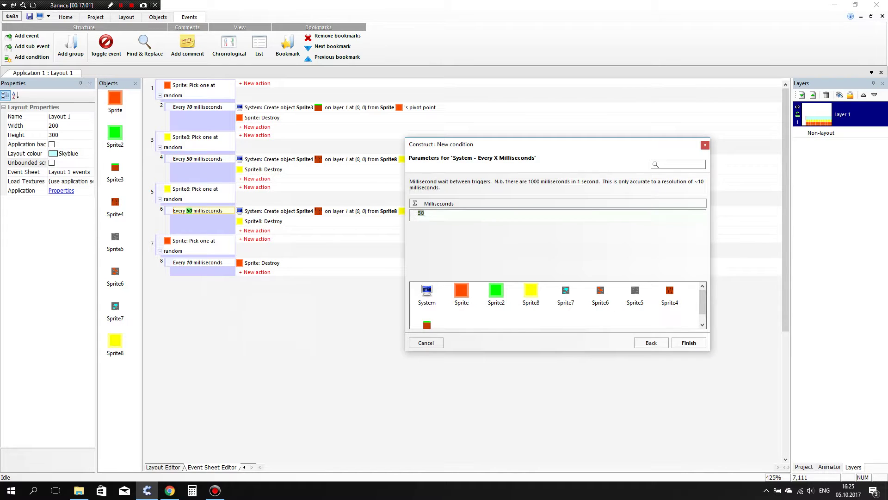
key("BackSpace")
type("25")
key("Return")
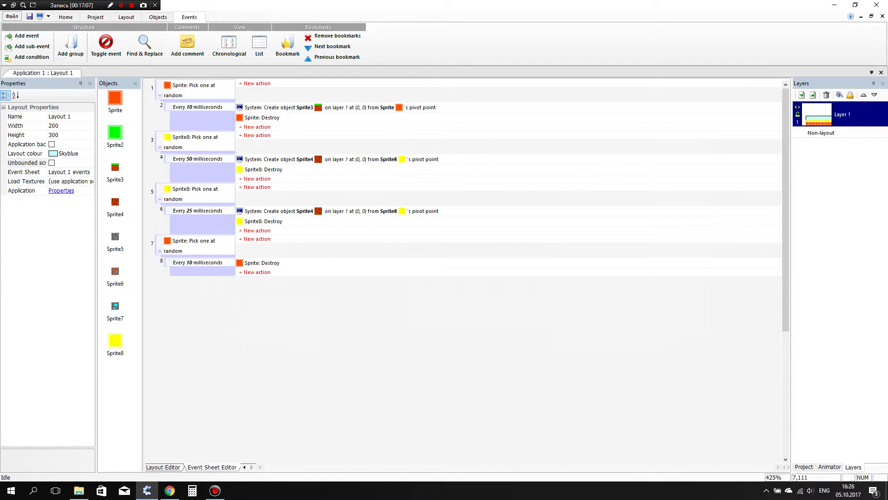
Delete the create-Sprite4 action from the 25 millisecond sub-event, keeping only Sprite8's Destroy, and preview the game.
left_click(277, 211)
key("Delete")
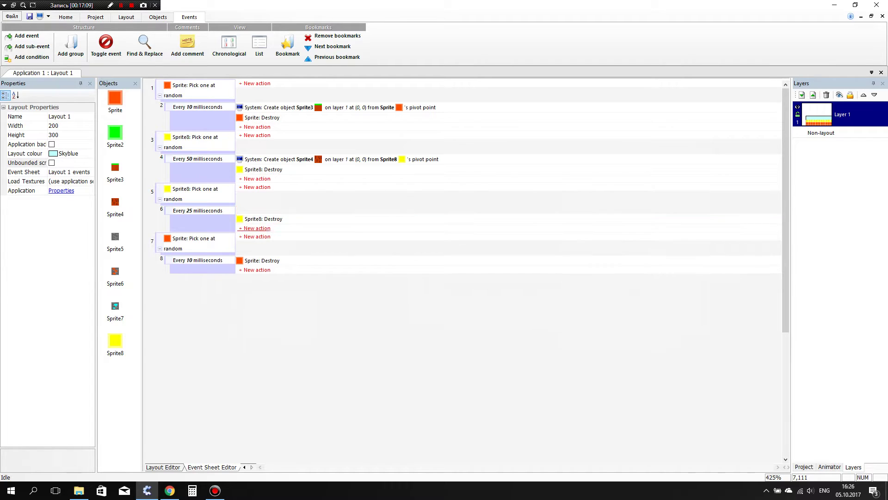
left_click(40, 16)
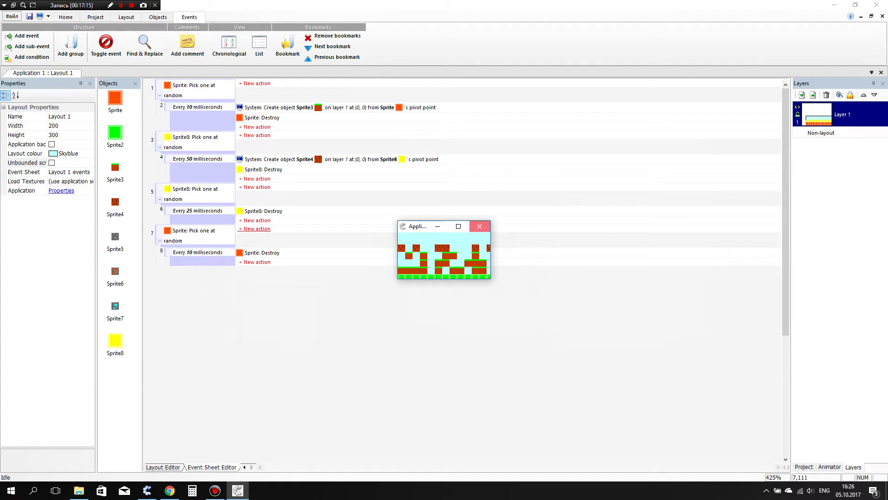
left_click(480, 226)
Duplicate the create-Sprite4 action in the 50 millisecond sub-event, set the copy's X offset to 16 and preview the game.
left_click(479, 159)
key("ctrl+c")
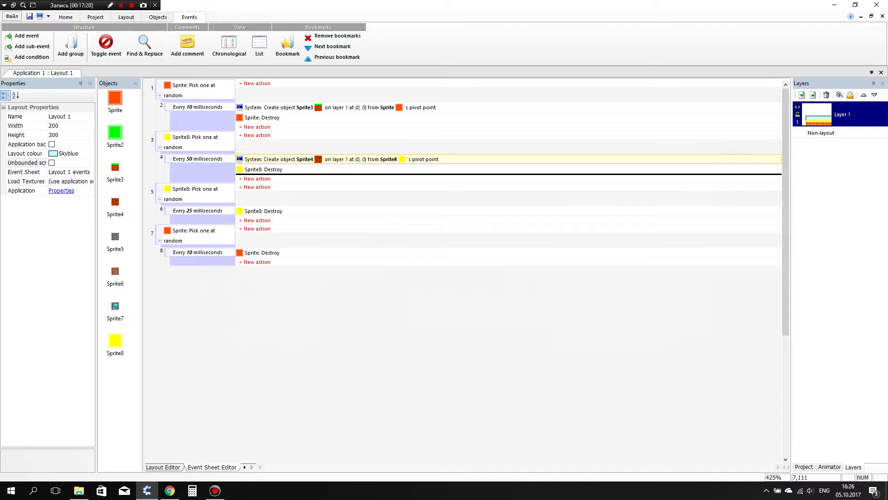
key("ctrl+v")
double_click(341, 170)
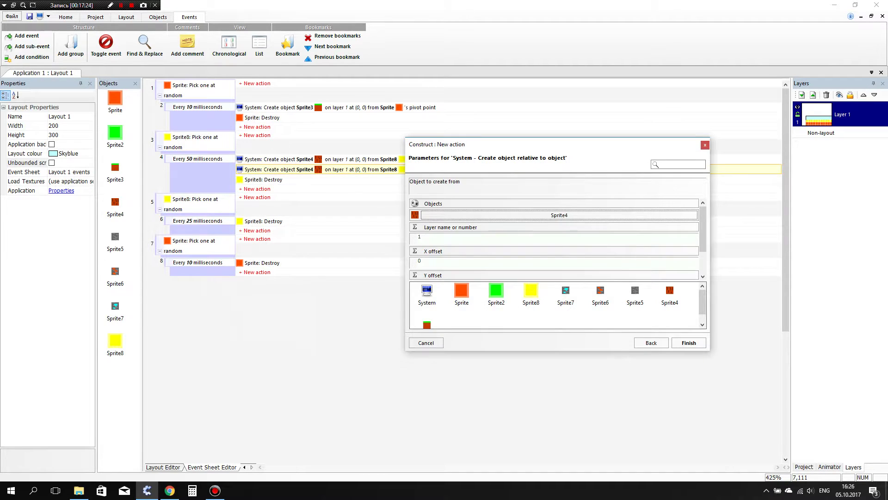
left_click_drag(703, 229, 702, 247)
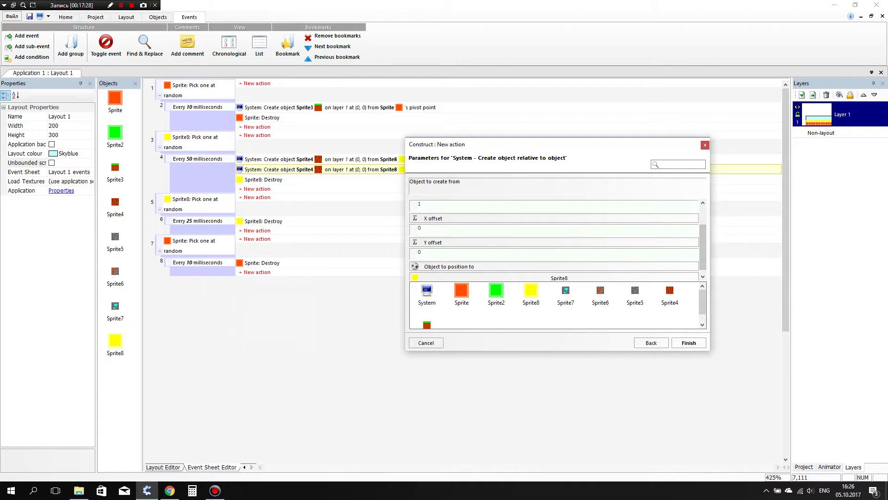
left_click(421, 228)
type("16")
key("Return")
key("F5")
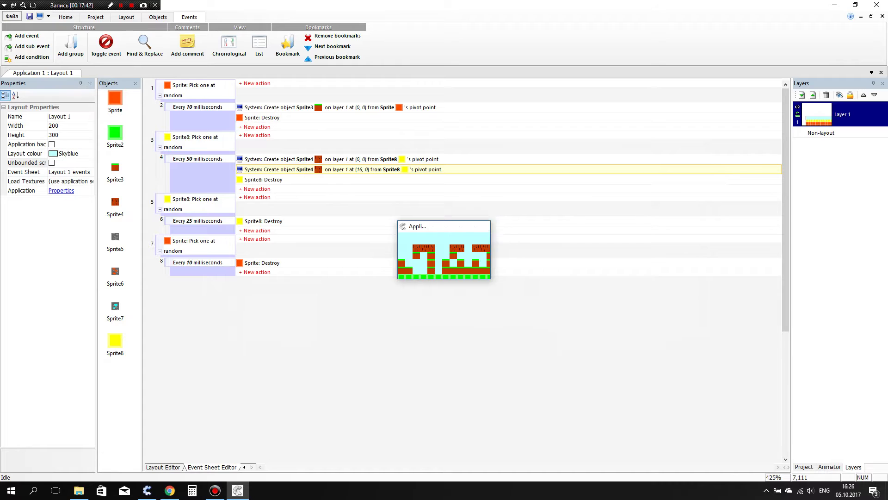
left_click(480, 226)
Set the X offset of the second create-Sprite4 action to -16 and preview the game twice.
double_click(360, 169)
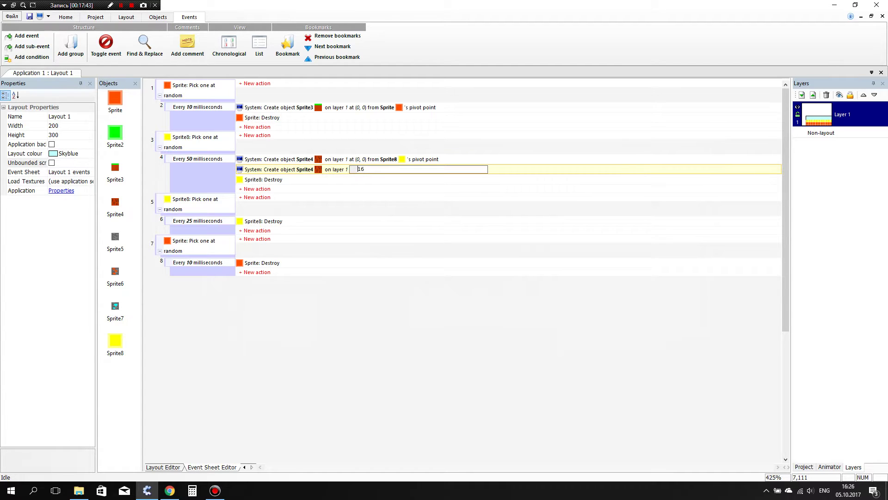
key("Return")
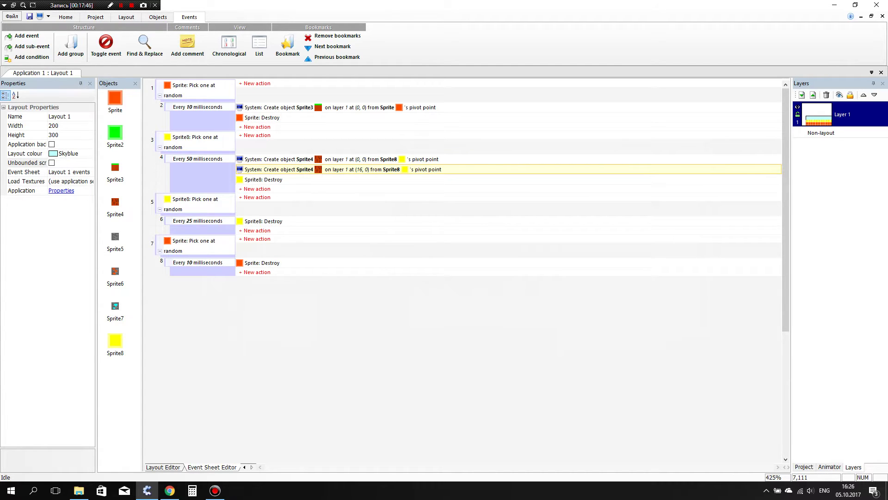
double_click(359, 169)
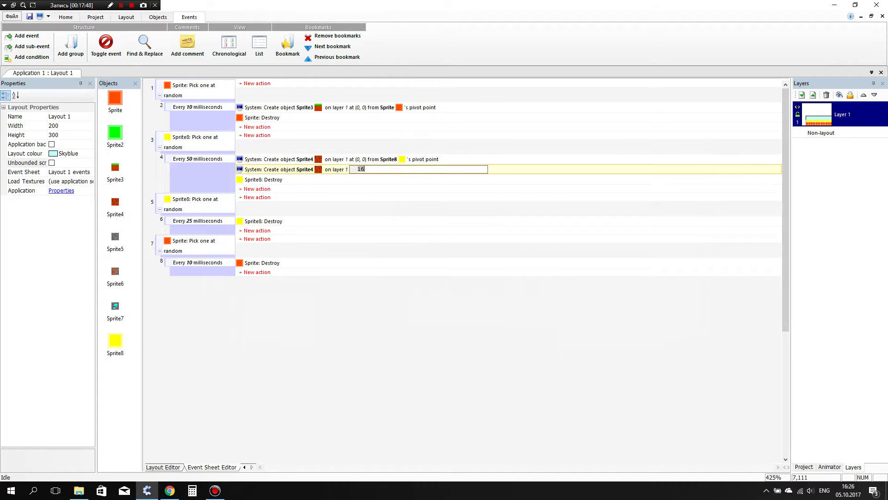
left_click(358, 169)
type("-")
key("F5")
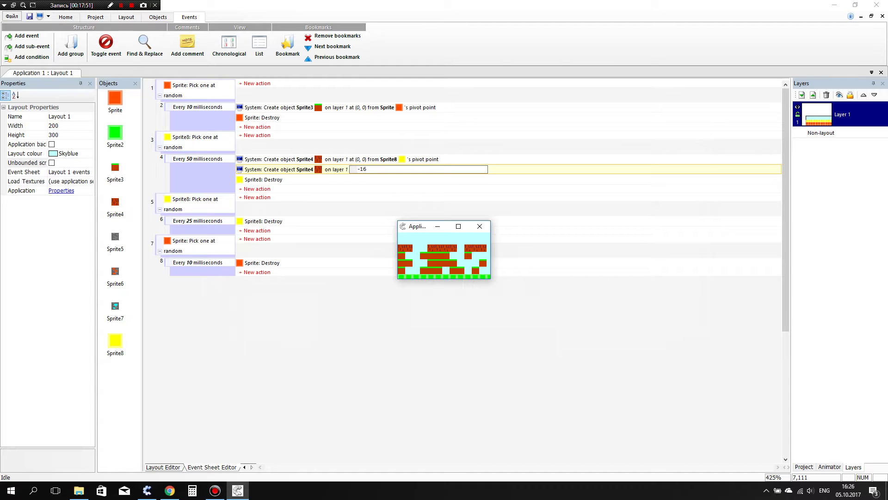
left_click(479, 226)
key("Return")
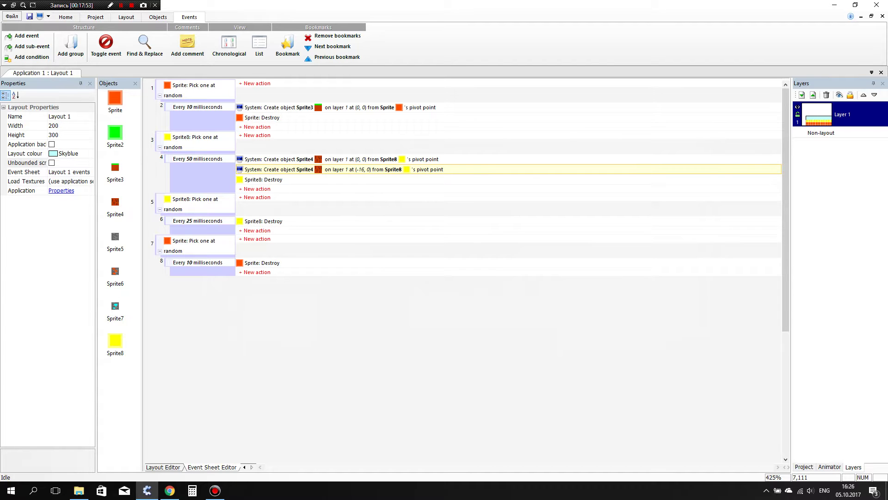
left_click(40, 16)
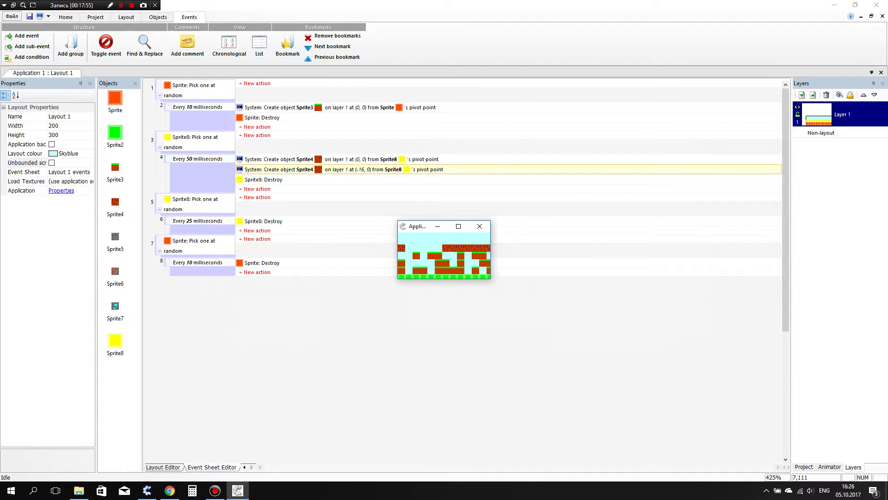
key("alt+F4")
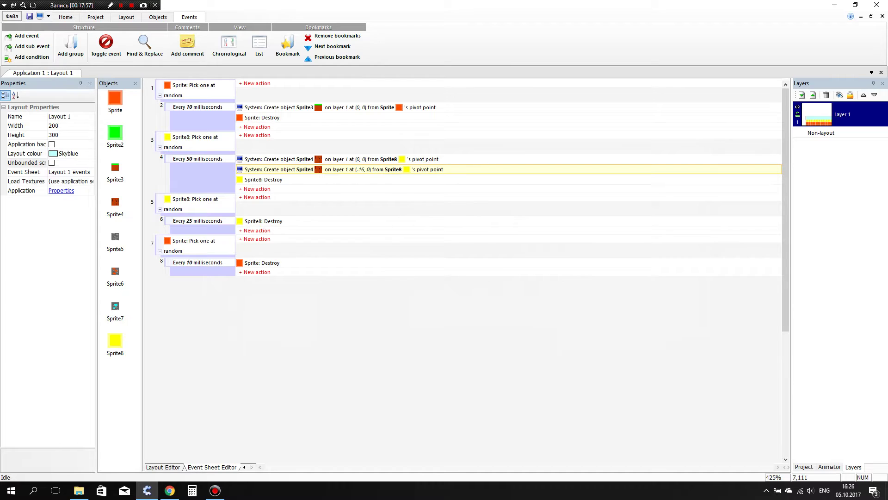
Set the X offset of the first create-Sprite4 action to 10 and preview the game.
left_click(357, 159)
left_click(357, 159)
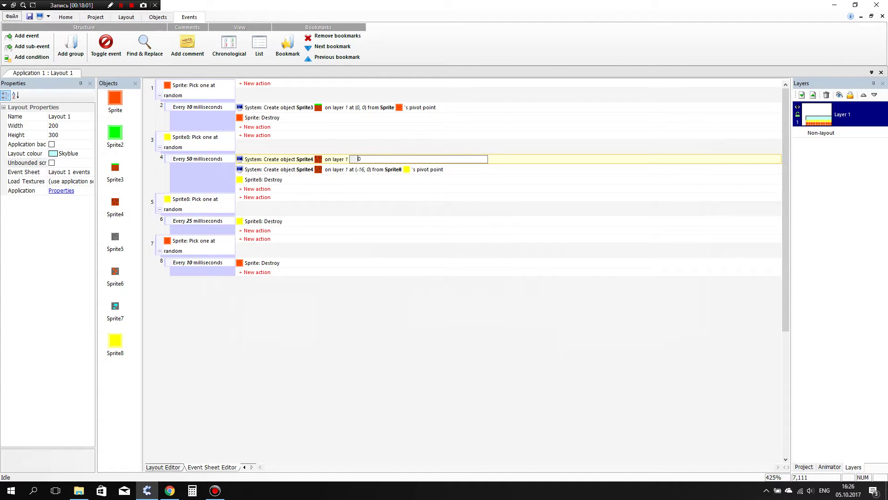
type("1")
key("Return")
key("F5")
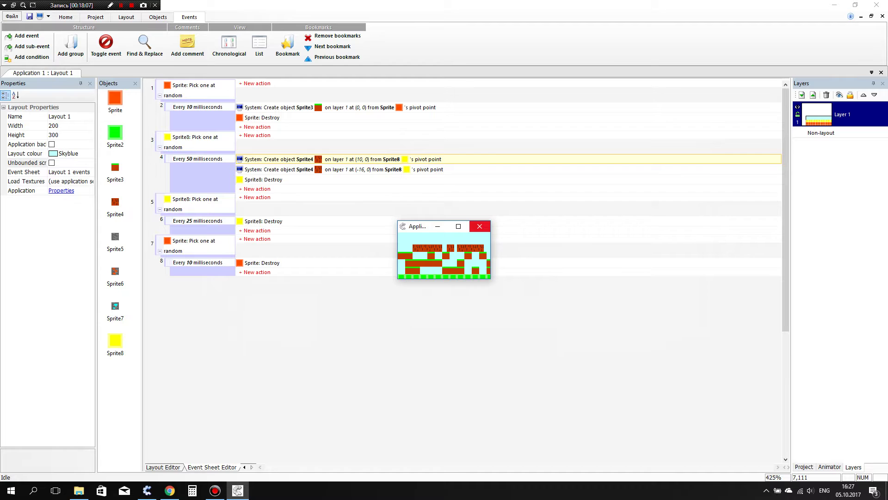
left_click(480, 227)
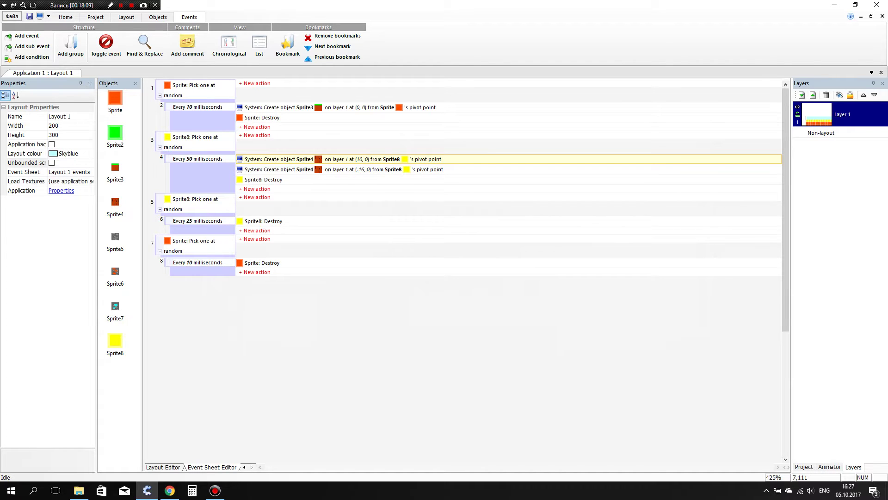
Set the X offsets of the first and second create-Sprite4 actions to 0 and 1 respectively, and preview the game.
left_click(359, 159)
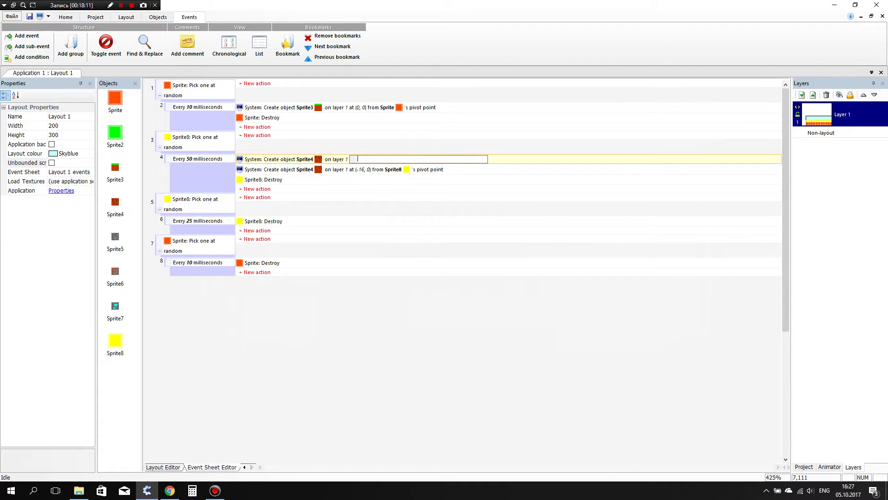
key("Return")
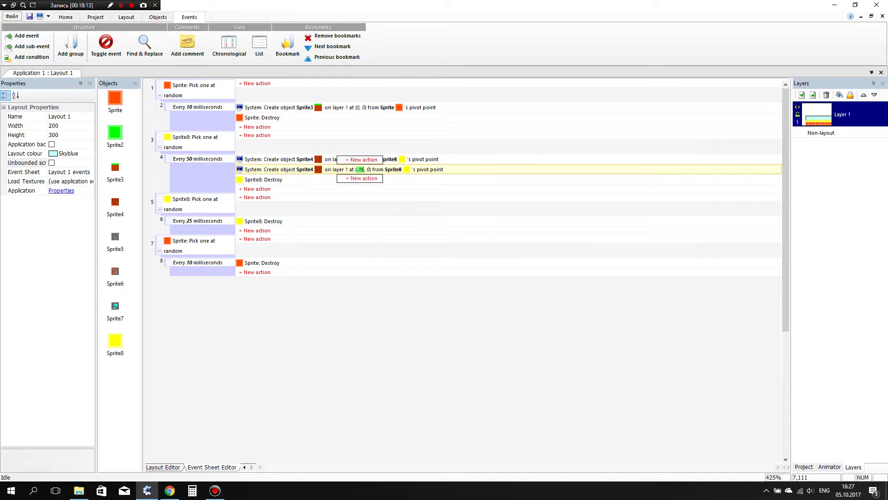
left_click(361, 169)
left_click(367, 169)
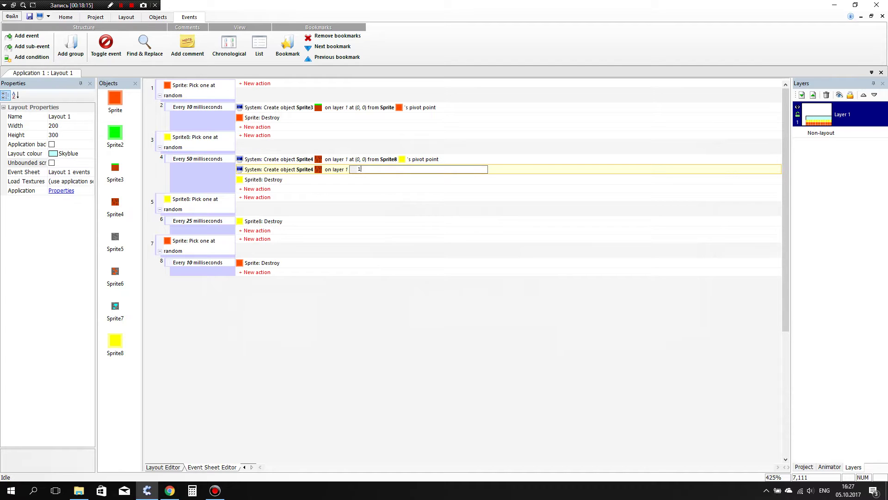
type("1")
key("Return")
left_click(39, 16)
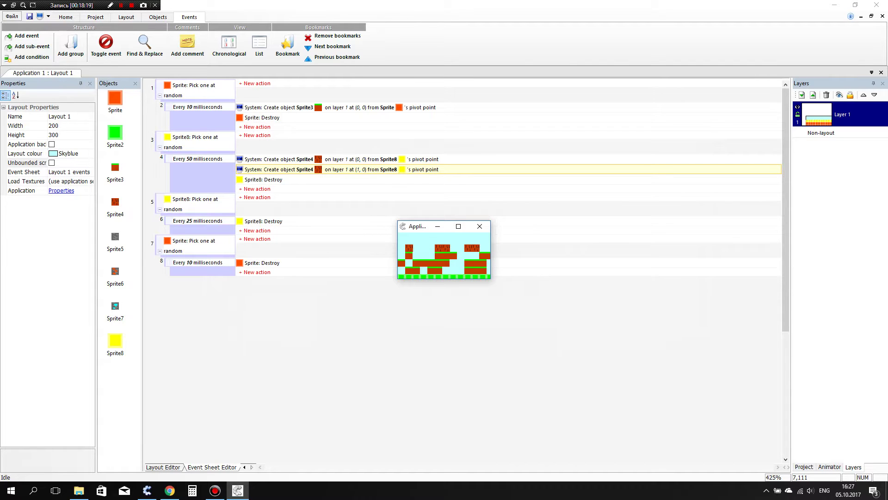
left_click(480, 226)
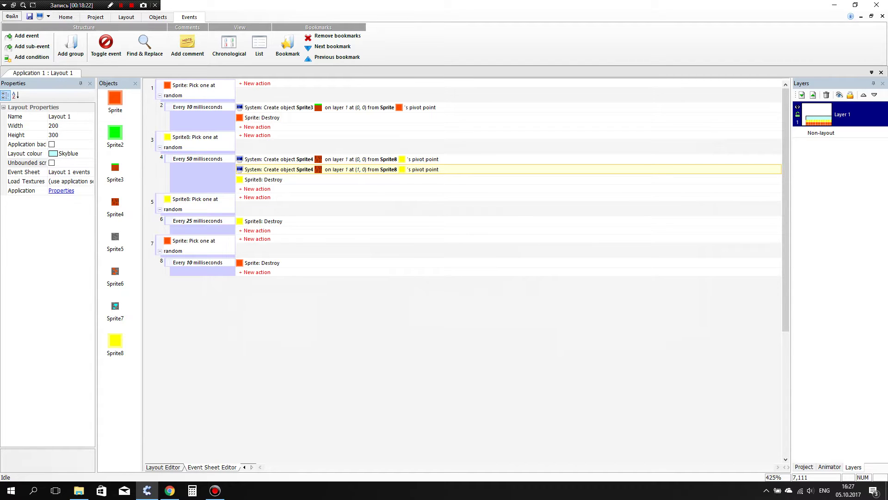
Set the second create-Sprite4 action's offset to X 0, Y 16 and preview the game.
left_click(358, 169)
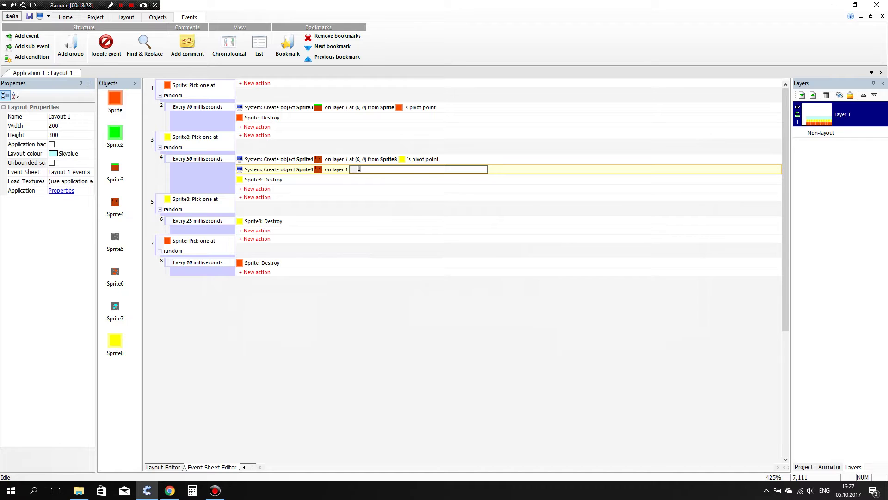
key("Return")
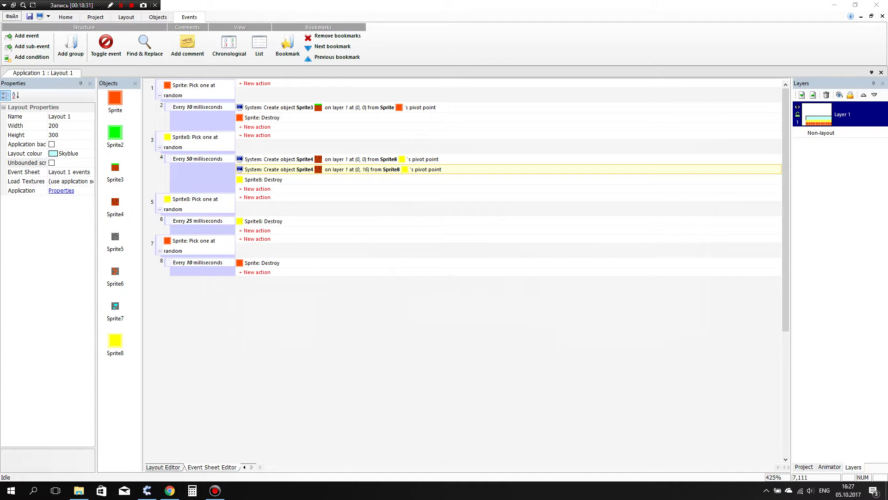
key("F5")
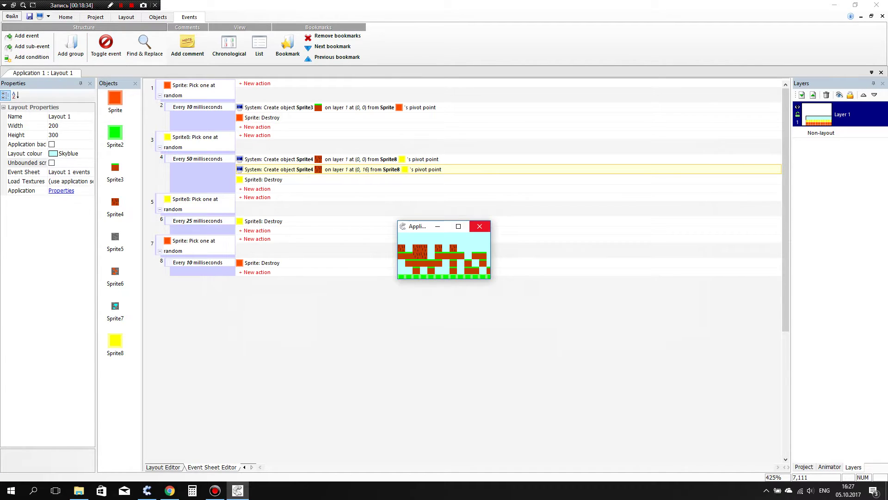
left_click(480, 226)
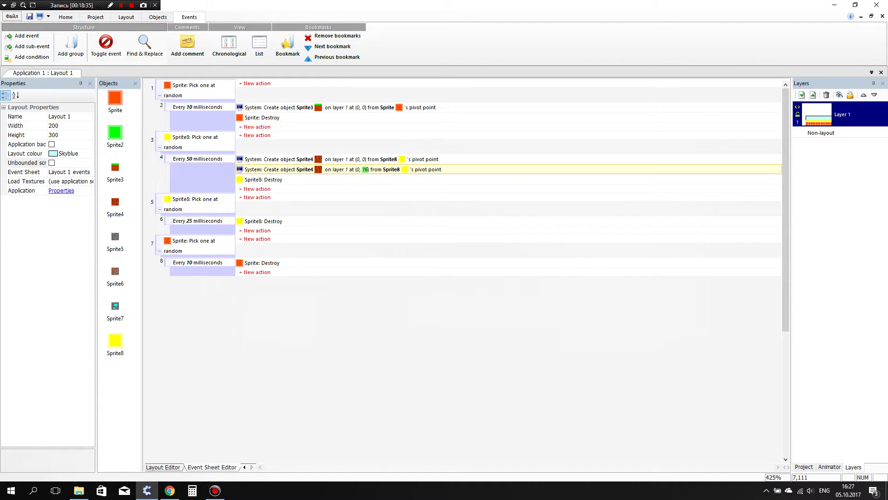
Set the vertical offset of event 4's second Create Sprite4 action to -16 from Sprite8's pivot point.
double_click(365, 170)
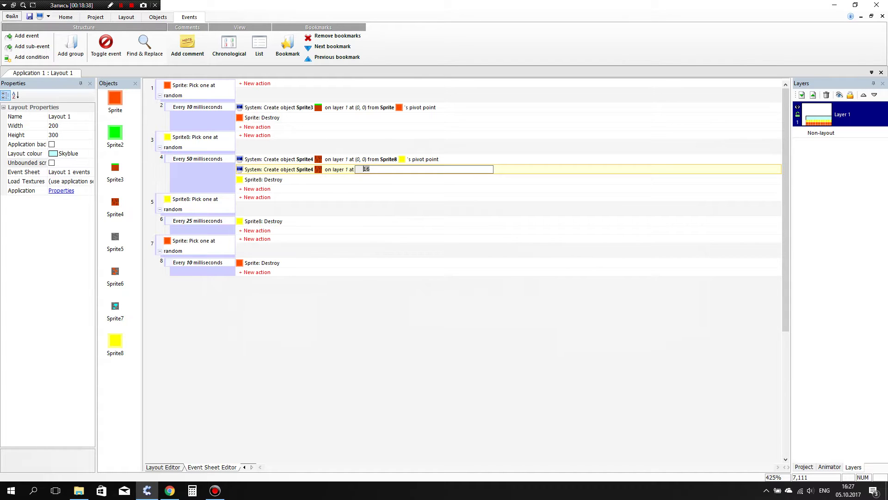
key("Return")
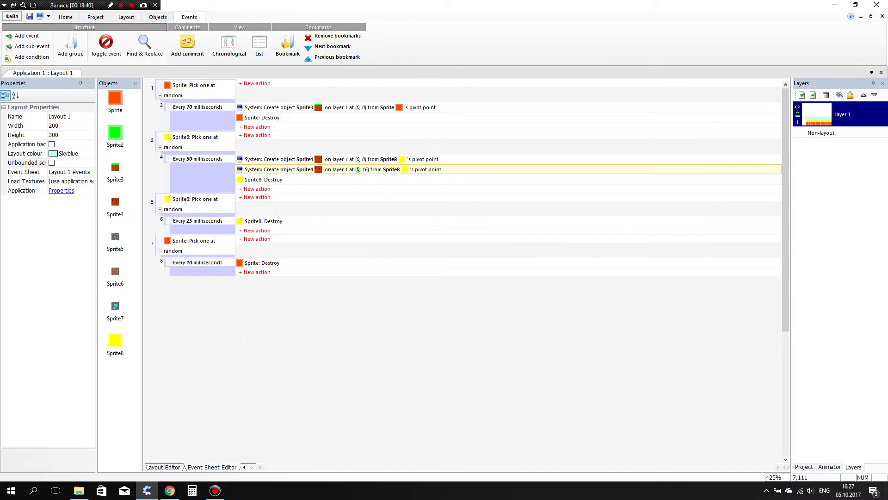
double_click(357, 169)
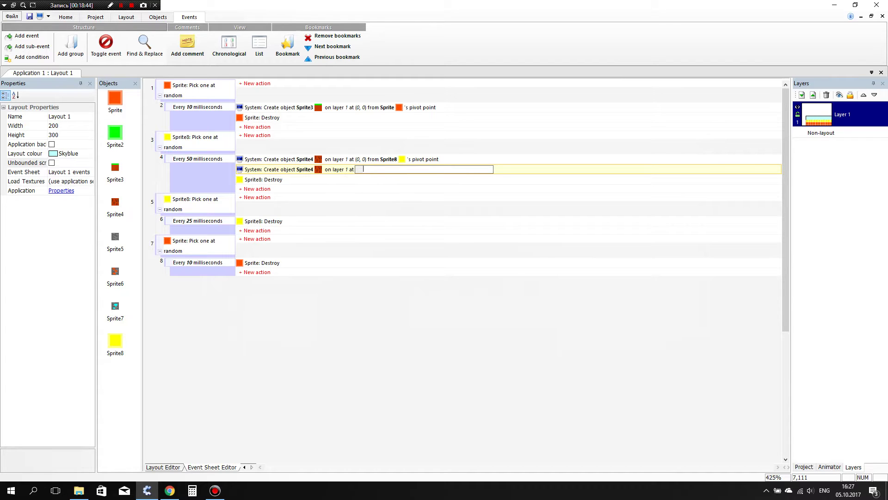
type("-16")
key("Return")
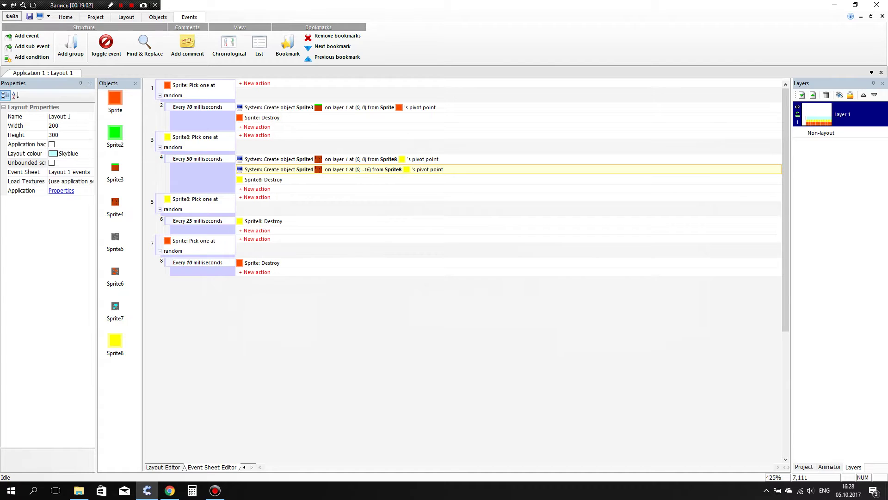
Preview the layout twice, enlarging the game window on the first run to inspect the generated trunks, and close each preview.
key("F5")
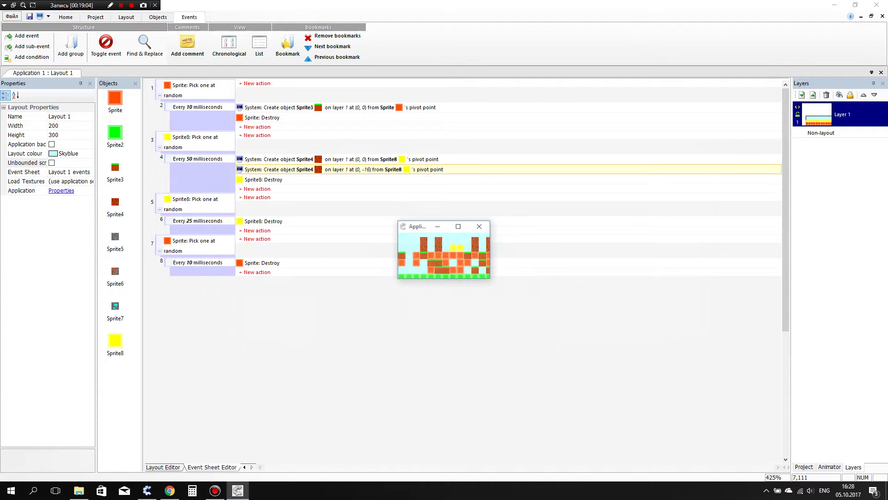
left_click(459, 226)
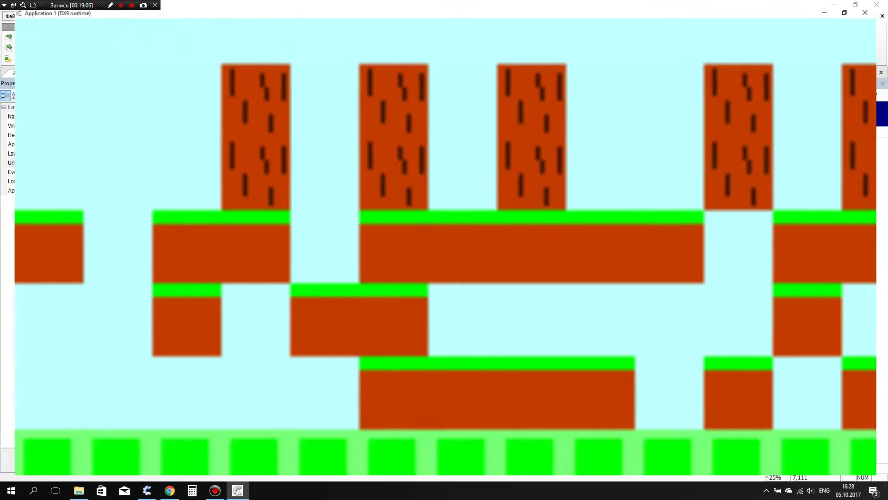
left_click(876, 5)
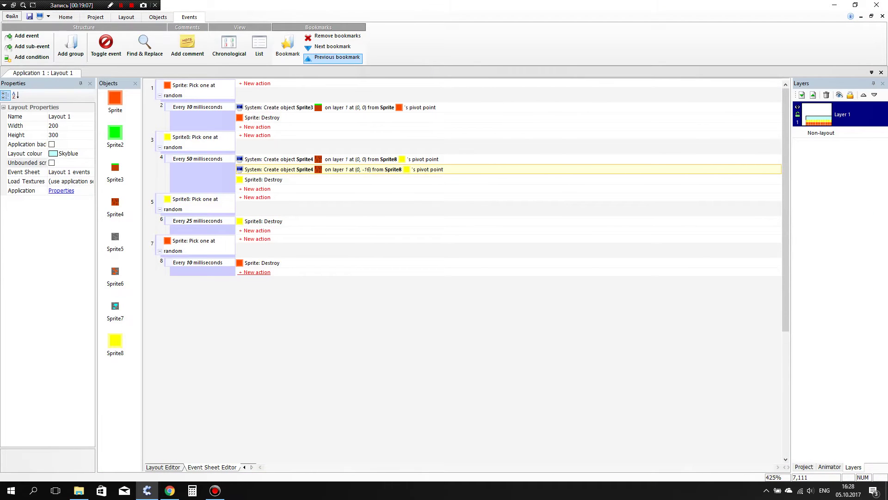
key("F5")
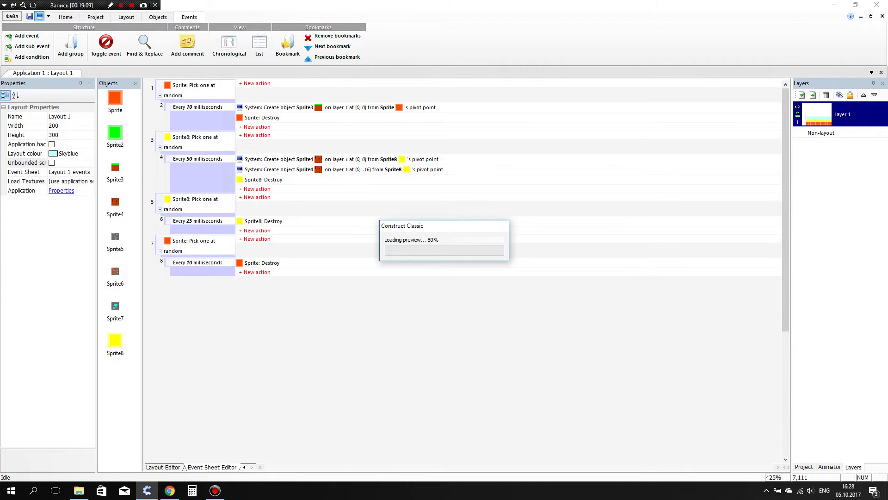
left_click(480, 226)
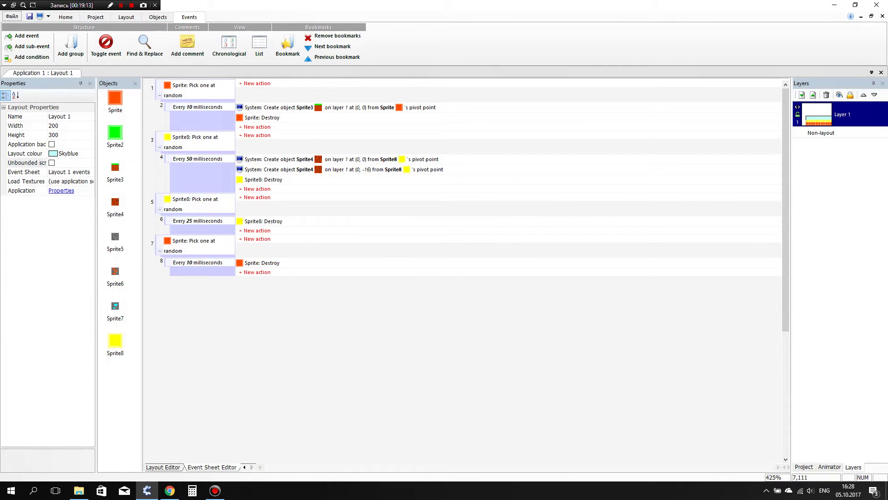
Insert a new Sprite object in the empty area of the layout beside the block sprites and open its image for drawing.
left_click(163, 467)
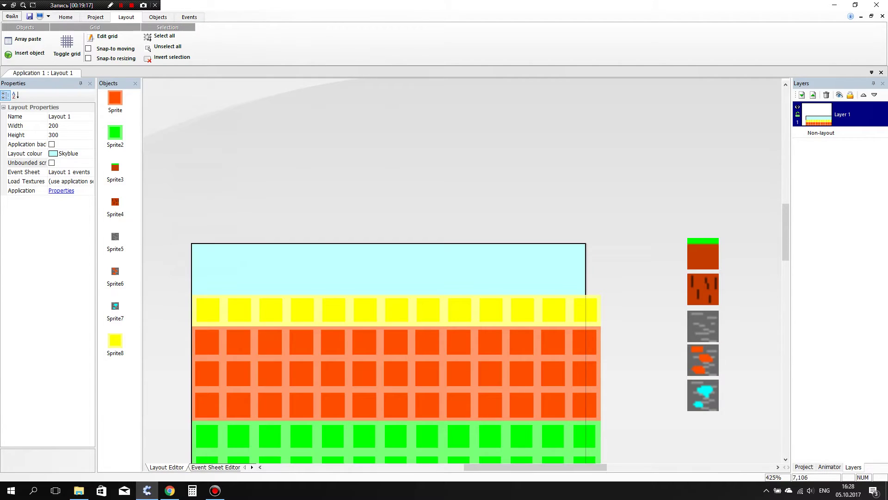
left_click_drag(495, 467, 554, 467)
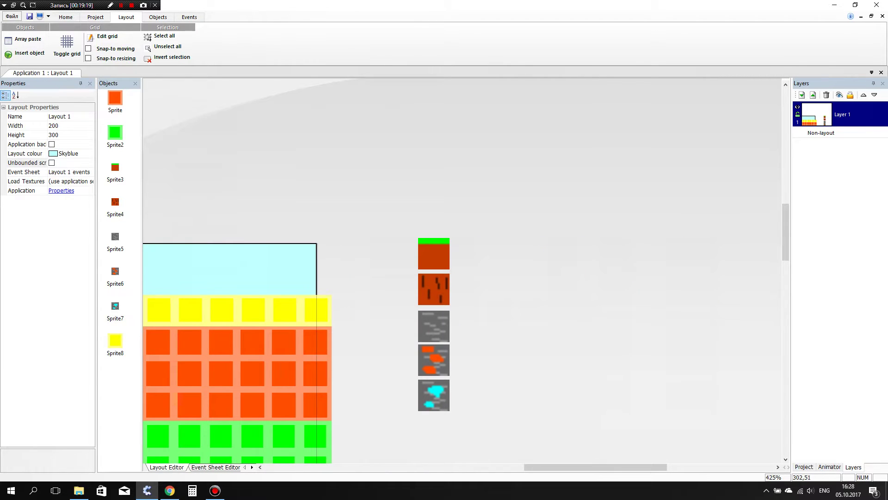
double_click(516, 284)
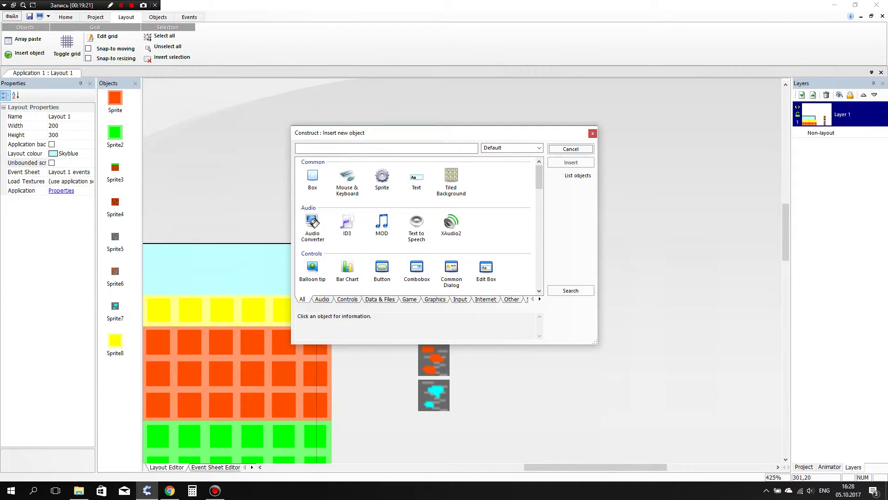
key("Escape")
left_click(486, 286)
left_click(19, 30)
left_click(268, 40)
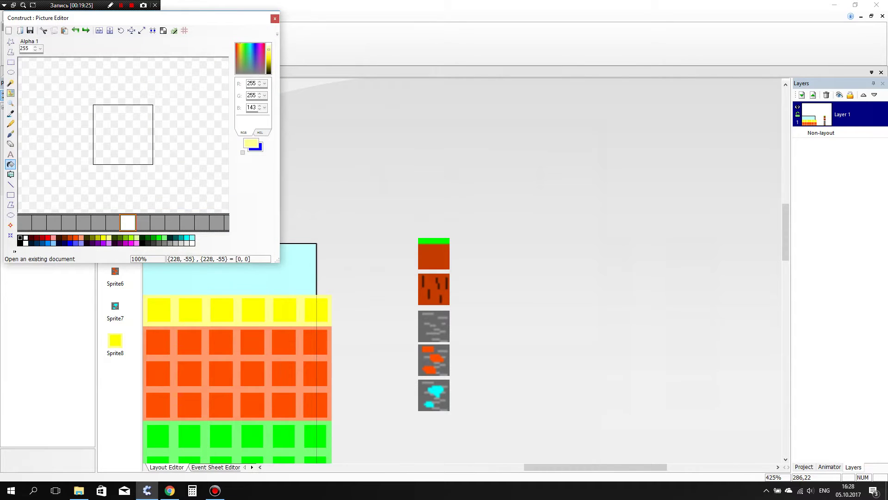
Choose dark green (0, 164, 0) and resize the sprite image to 16 by 16 pixels, with its hotspot at 8, 8.
left_click(159, 237)
left_click(154, 237)
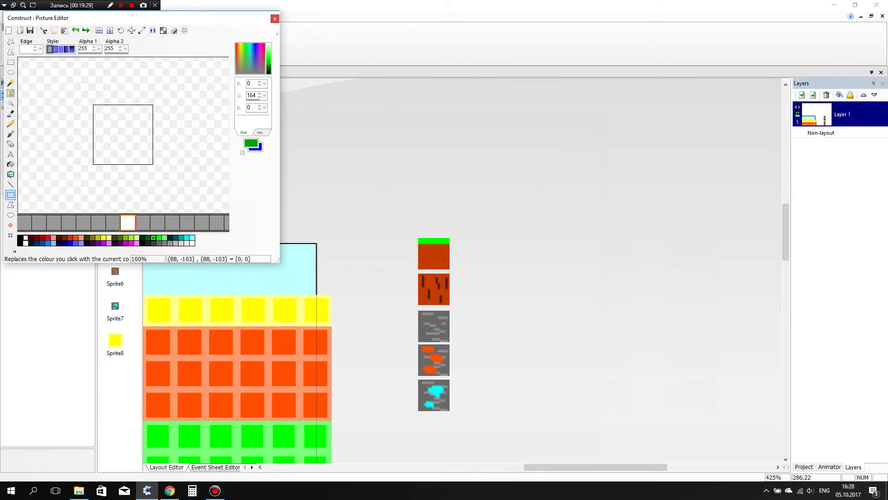
left_click(141, 30)
type("16")
left_click(163, 143)
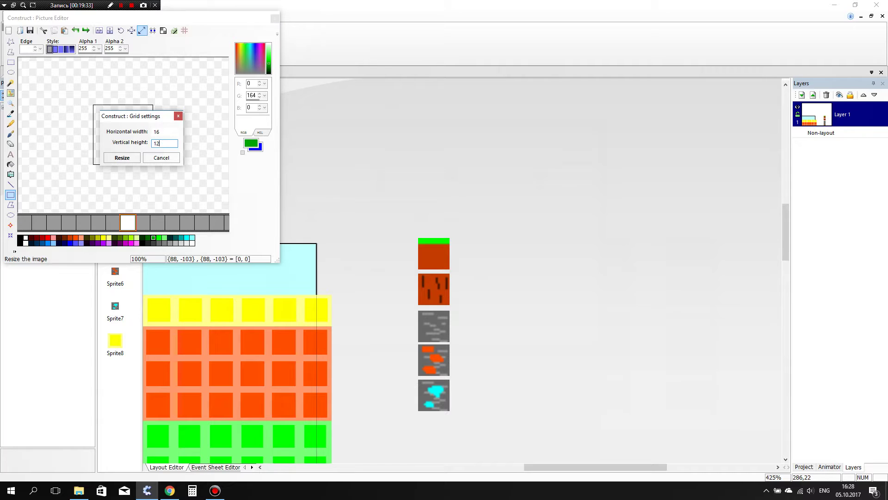
type("16")
key("Return")
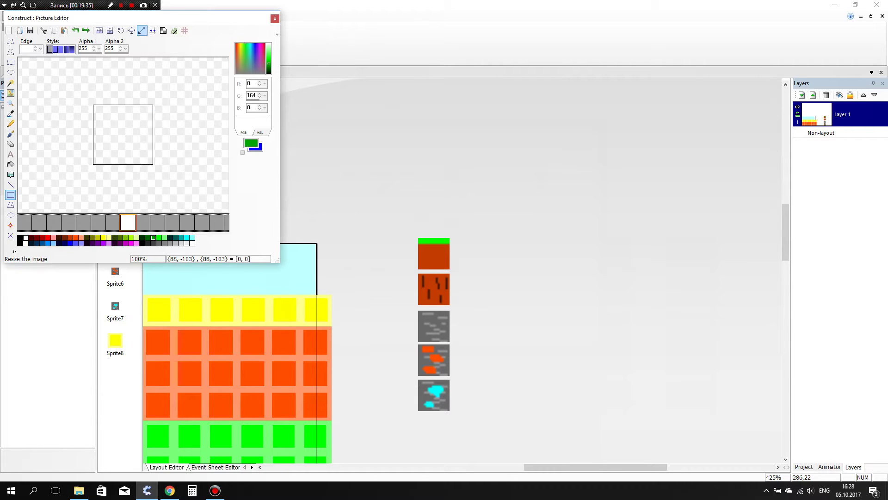
left_click(10, 225)
scroll(123, 134, "down", 5)
scroll(124, 136, "up", 6)
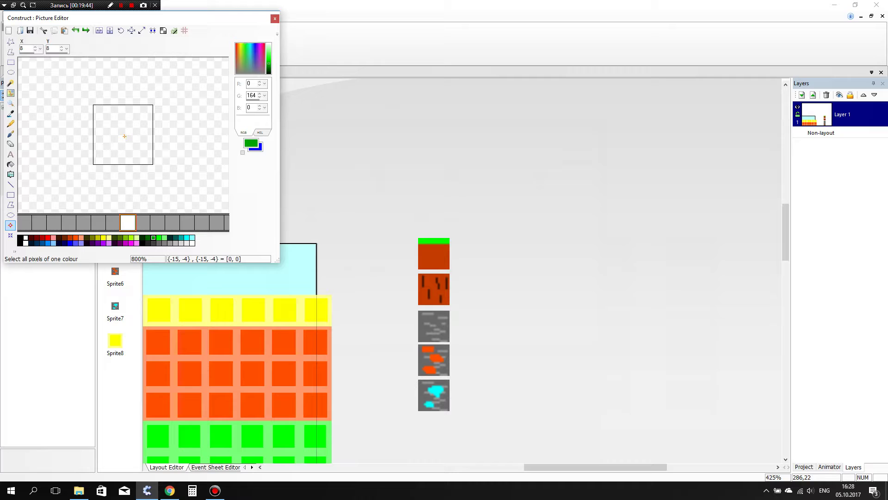
Draw three dark green rectangles at the image's left edge and upper and lower right corners, and flood-fill their interiors.
left_click(11, 195)
mouse_move(82, 125)
left_mouse_down()
mouse_move(110, 160)
mouse_move(113, 144)
left_mouse_up()
mouse_move(122, 105)
left_mouse_down()
mouse_move(171, 120)
mouse_move(129, 167)
left_mouse_up()
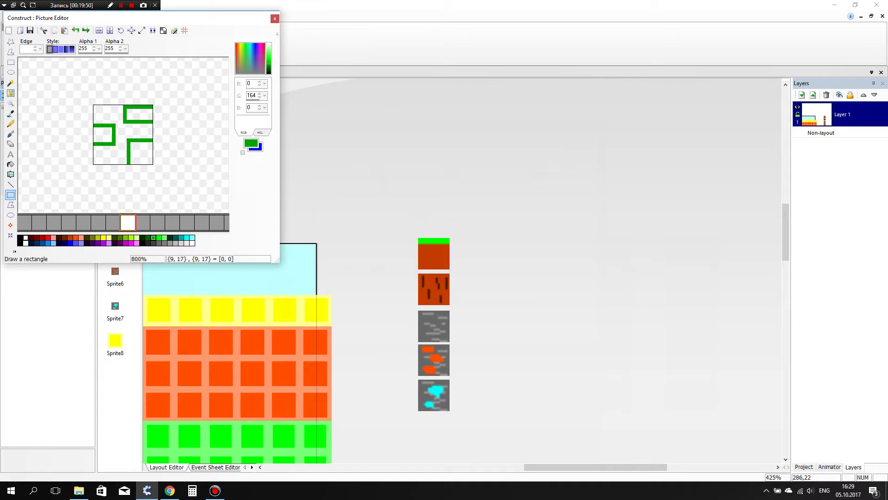
left_click(11, 164)
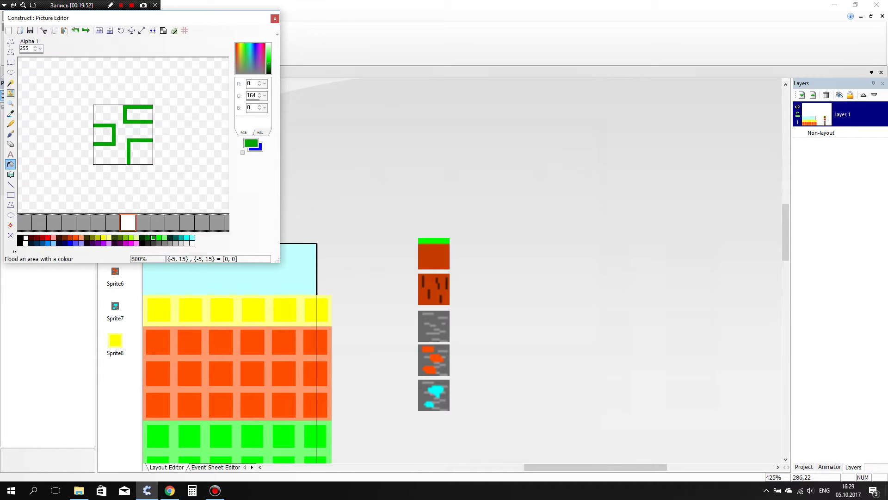
left_click(103, 134)
left_click(140, 151)
left_click(138, 114)
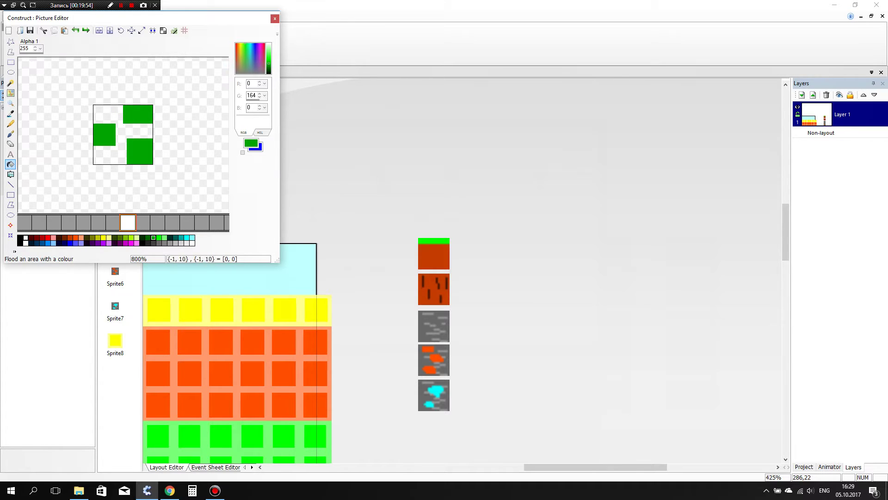
Lighten the three green blocks with the Eraser at hardness 100 and opacity 28.
left_click(10, 143)
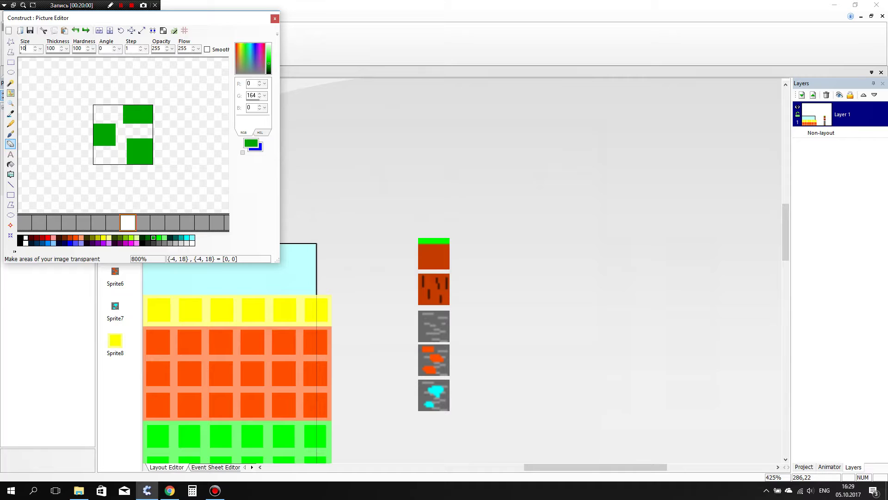
key("BackSpace")
key("BackSpace")
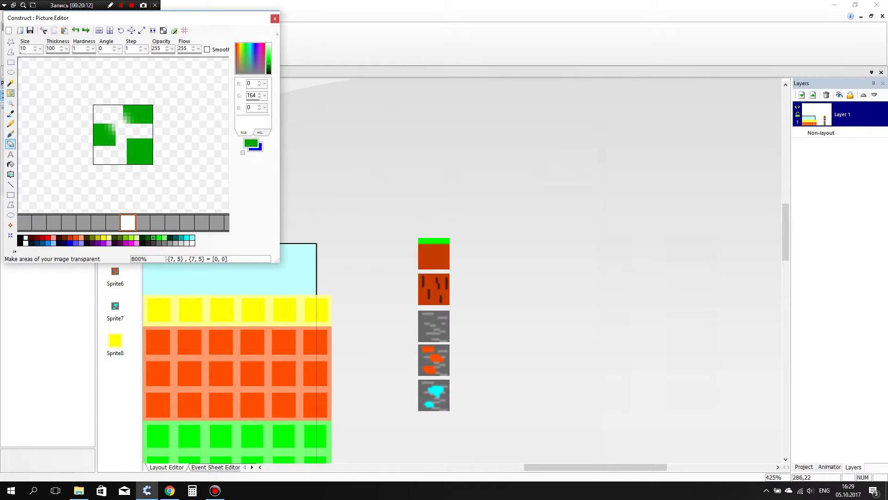
type("00")
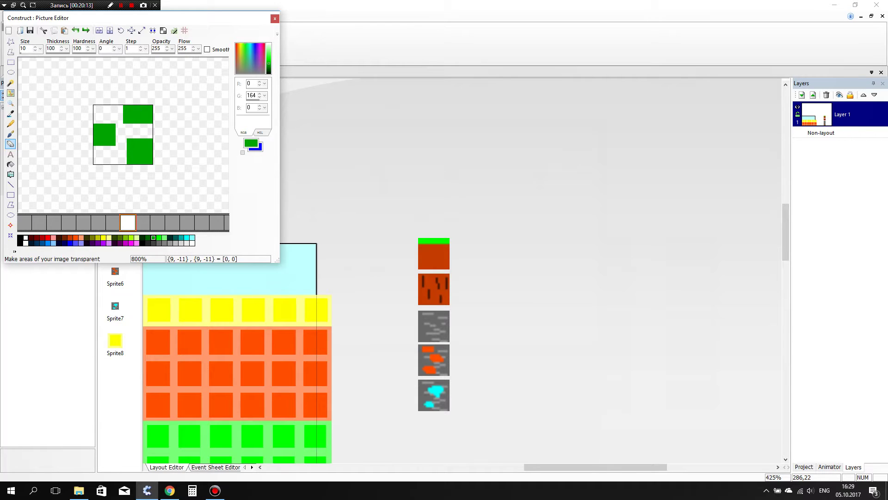
left_click(128, 49)
left_click(160, 49)
key("BackSpace")
key("BackSpace")
type("8")
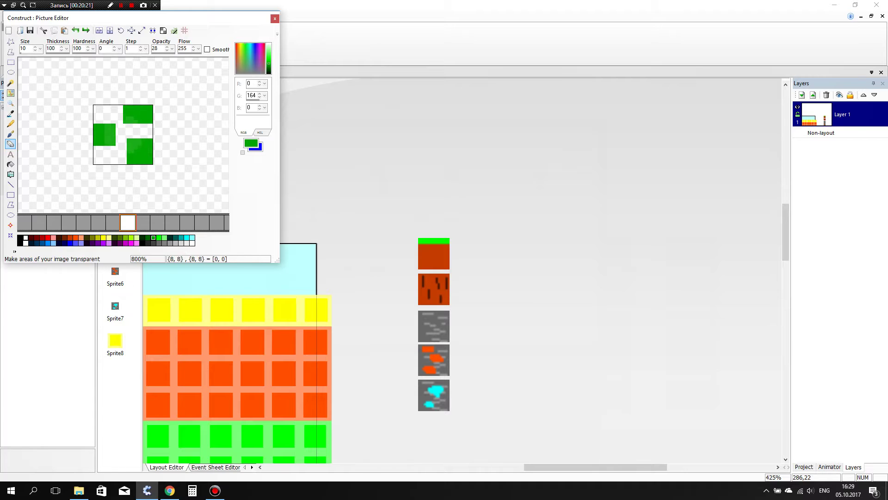
mouse_move(121, 118)
left_mouse_down()
mouse_move(107, 137)
mouse_move(143, 154)
mouse_move(147, 115)
mouse_move(138, 120)
mouse_move(168, 120)
mouse_move(143, 125)
mouse_move(110, 155)
left_mouse_up()
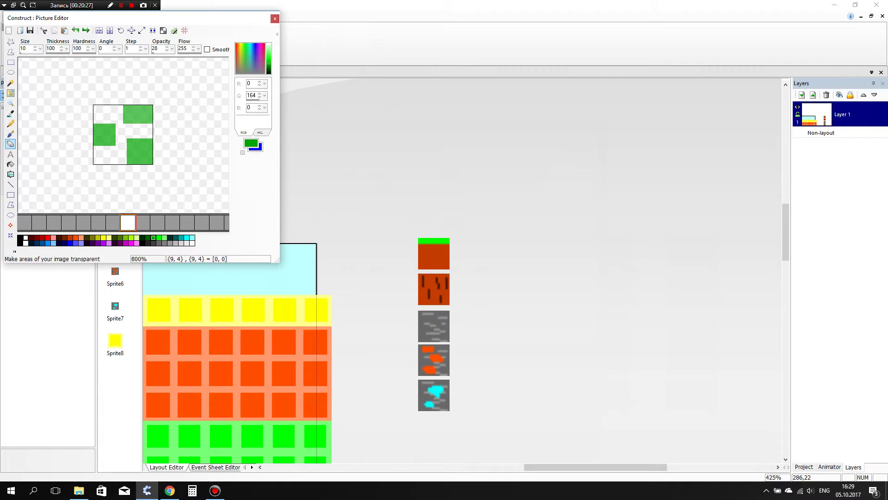
Flood-fill the gaps between the blocks with dark green and fade the whole image using the low-opacity Eraser.
left_click(10, 165)
left_click(124, 133)
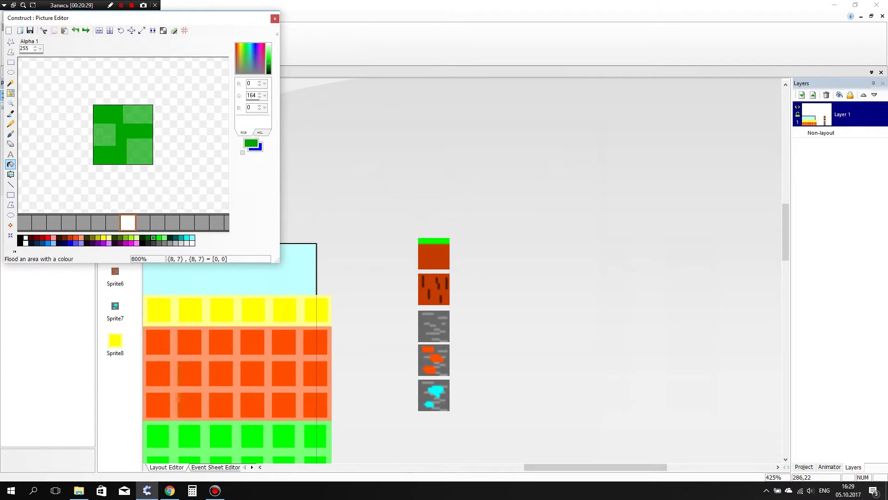
left_click(10, 144)
mouse_move(110, 119)
left_mouse_down()
mouse_move(119, 119)
mouse_move(116, 147)
mouse_move(136, 151)
mouse_move(110, 138)
mouse_move(134, 147)
mouse_move(105, 151)
left_mouse_up()
left_click(132, 114)
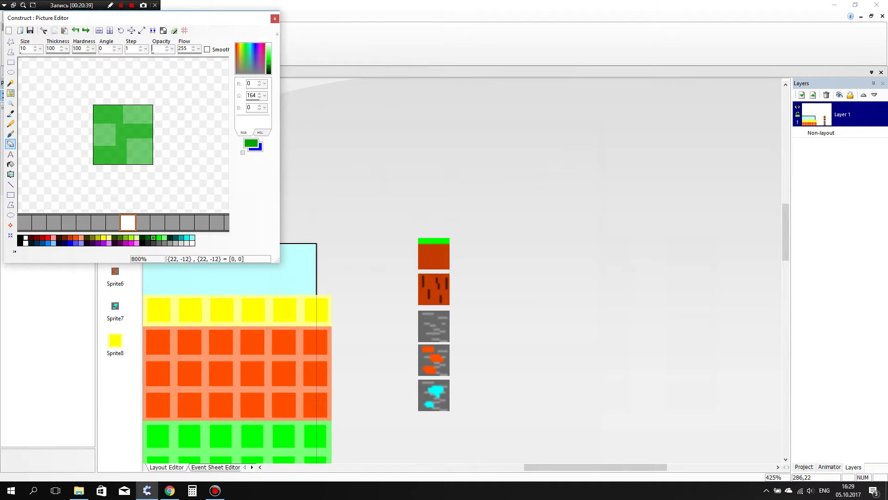
Reset the Eraser's opacity to 255 and save the leaf image, closing the editor.
type("55")
left_click(275, 19)
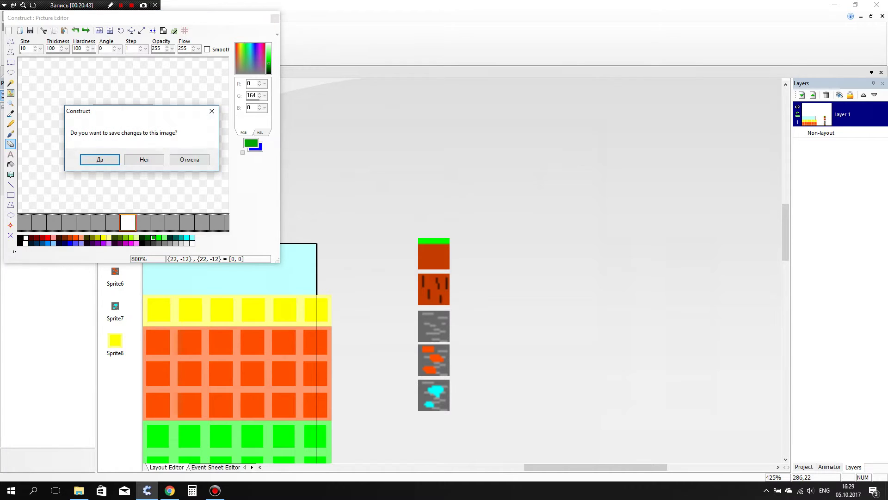
left_click(100, 160)
Position the new green leaf sprite directly beside the bark block outside the layout and deselect it.
left_click(523, 289)
left_click_drag(489, 288, 474, 292)
left_click(523, 289)
left_click(474, 292)
left_click(399, 244)
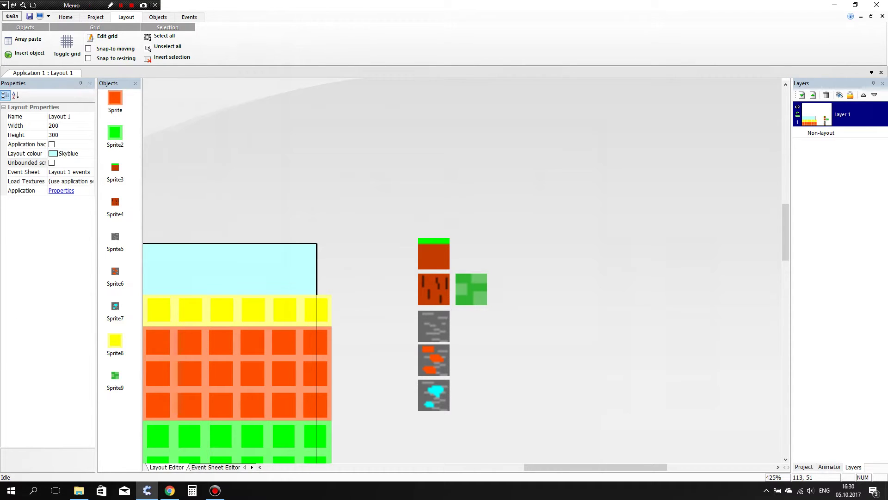
Duplicate event 4's Create Sprite4 action with offset (0, -16) three times in the event sheet.
left_click(216, 467)
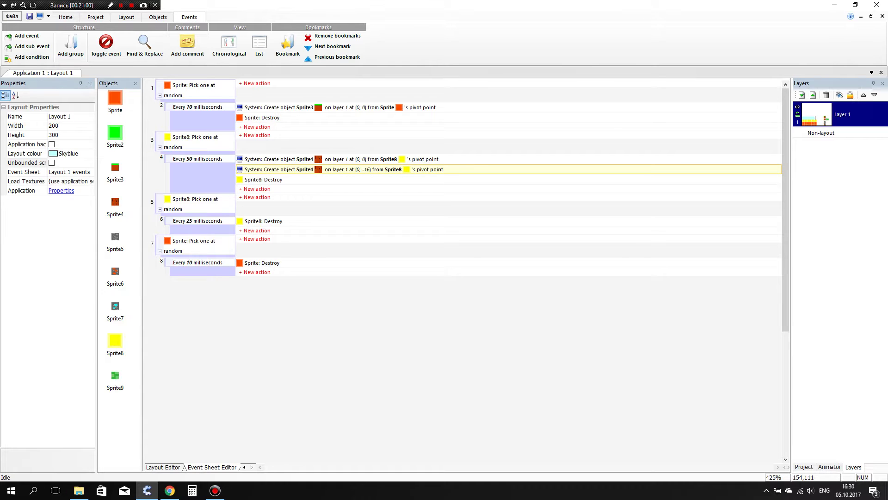
left_click_drag(278, 169, 278, 185)
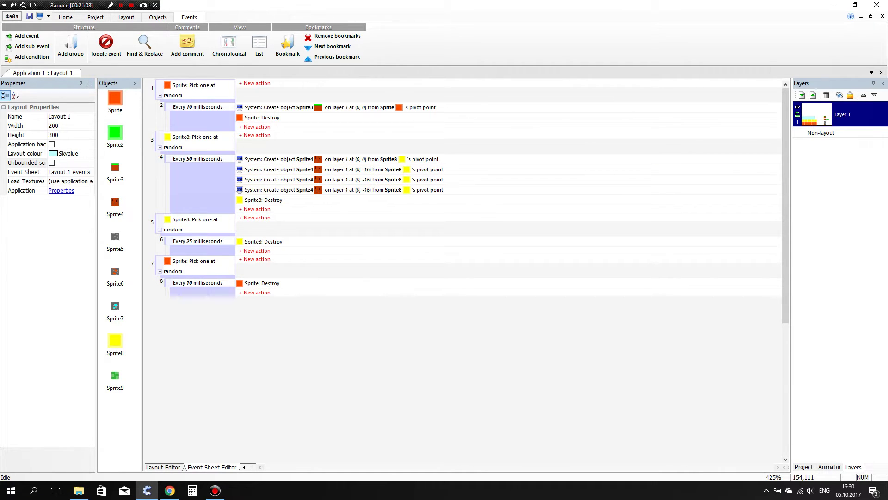
left_click_drag(278, 190, 278, 195, "ctrl")
Change the created object in the three duplicated actions of event 4 to Sprite9.
double_click(305, 180)
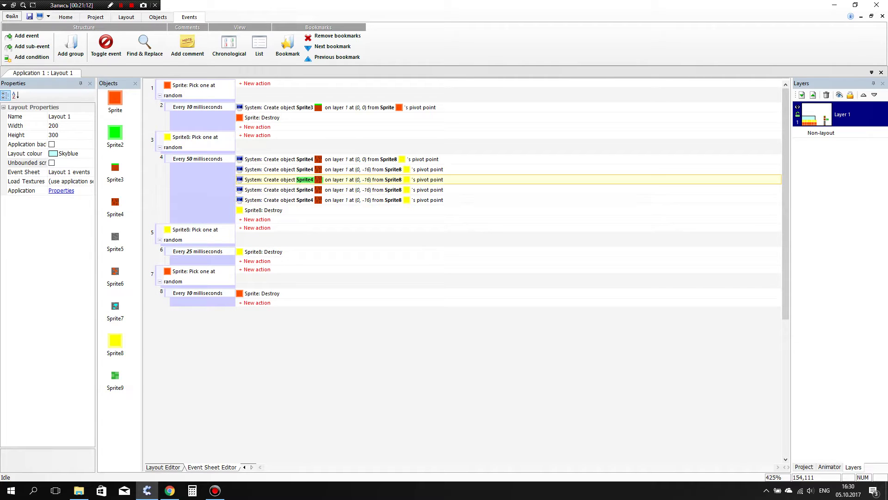
left_click(559, 215)
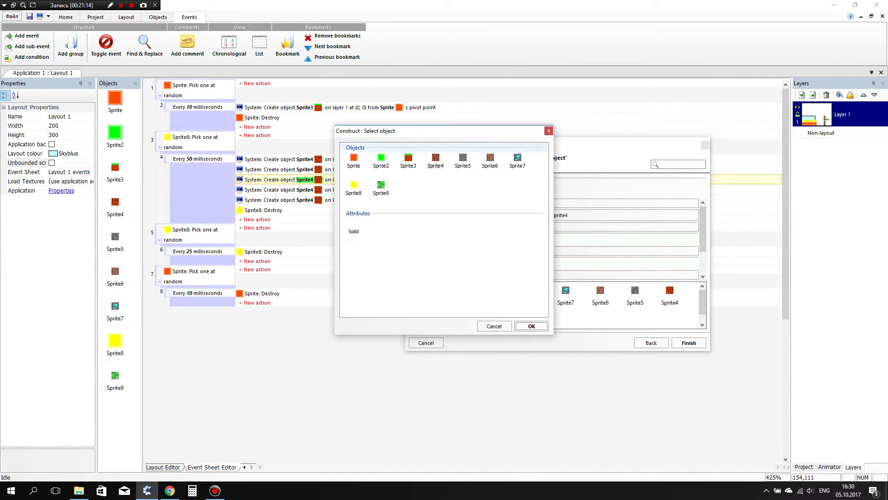
double_click(379, 187)
left_click(689, 343)
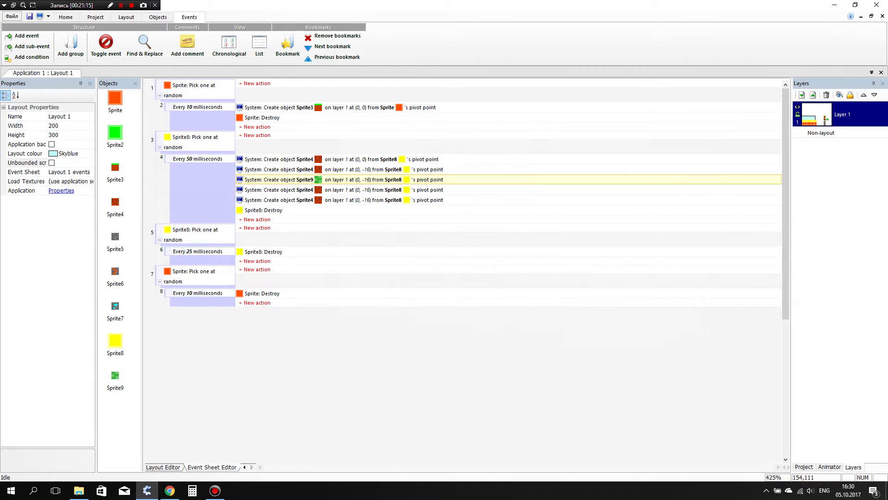
double_click(305, 189)
double_click(381, 185)
double_click(305, 200)
double_click(381, 186)
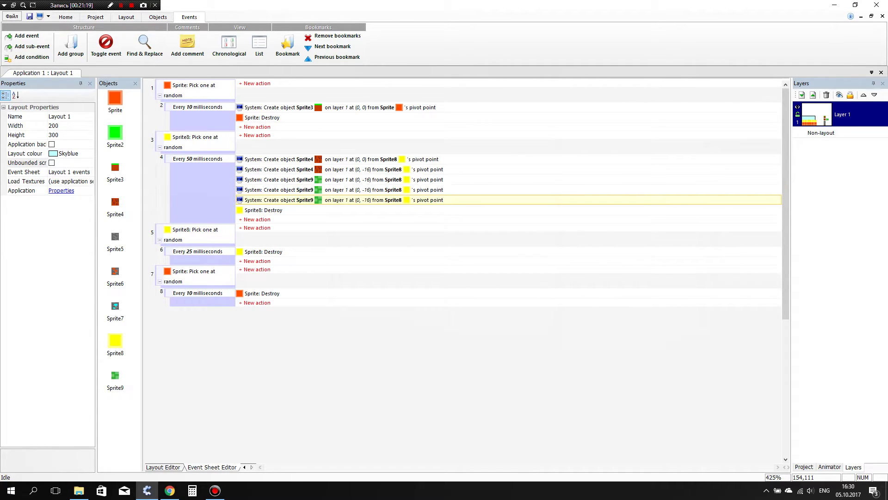
Set the Y offset of event 4's first Create Sprite9 action to -32 and test-run the layout.
left_click(366, 190)
left_click(366, 190)
left_click(358, 179)
left_click(366, 180)
left_click(365, 179)
key("End")
key("BackSpace")
key("BackSpace")
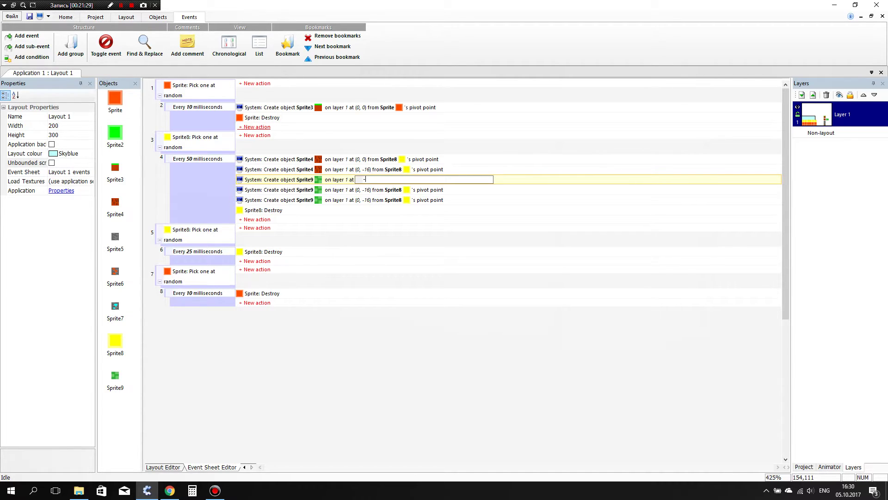
type("32")
key("Return")
key("F5")
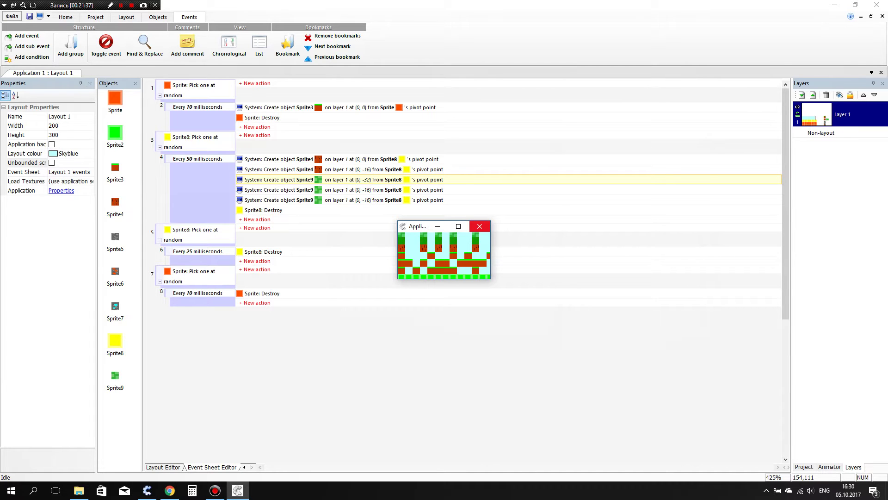
left_click(480, 226)
Set the X offset of event 4's second Create Sprite9 action to -16 and test-run the layout.
left_click(359, 190)
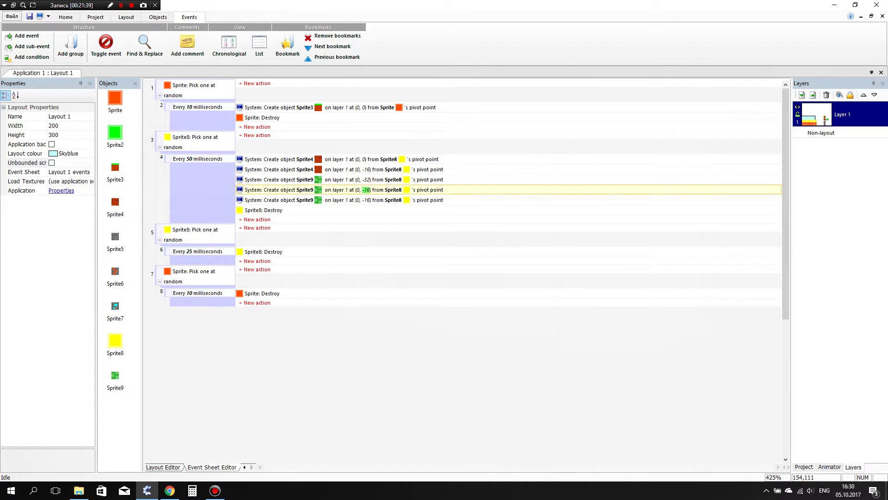
left_click(359, 190)
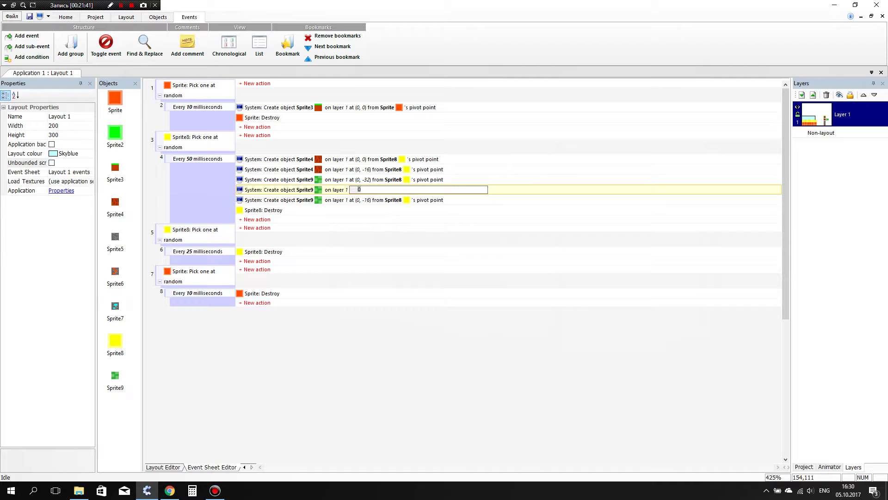
left_click(361, 189)
key("BackSpace")
type("-16")
key("Return")
left_click(40, 16)
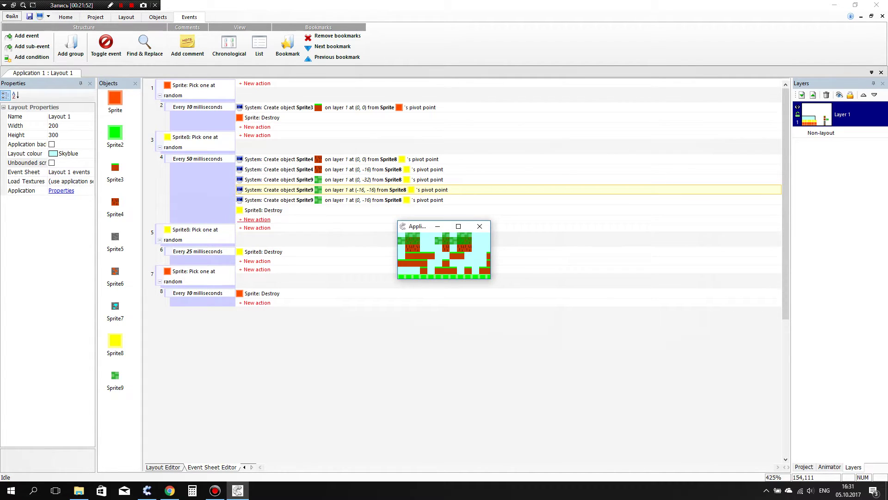
left_click(480, 226)
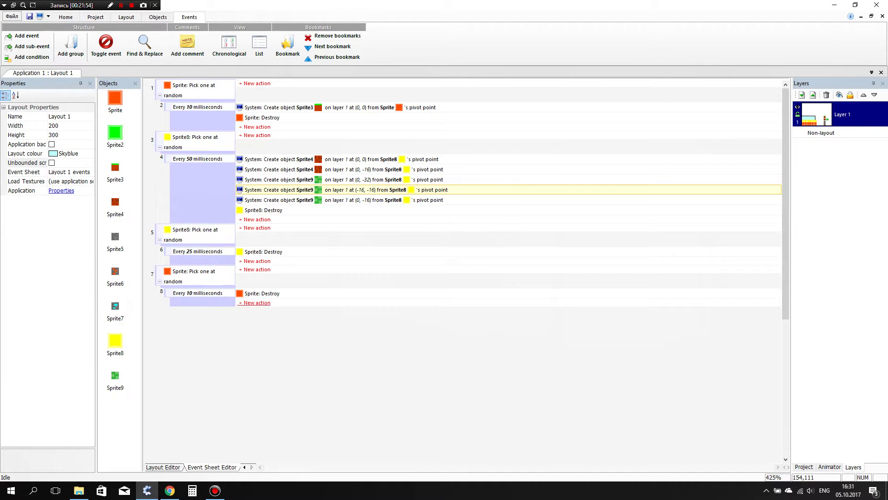
Open the X offset of event 4's last Create Sprite9 action for editing and calculate 16 + 16 + 16 in the Windows Calculator.
left_click(366, 200)
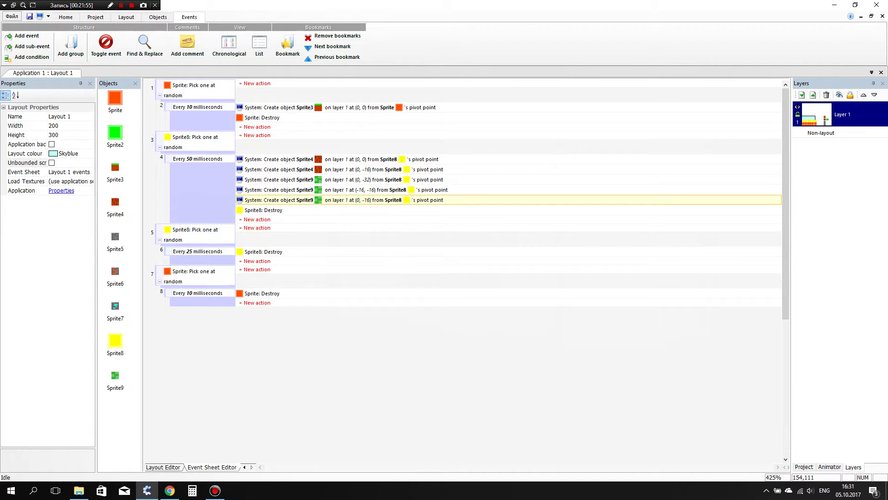
left_click(367, 200)
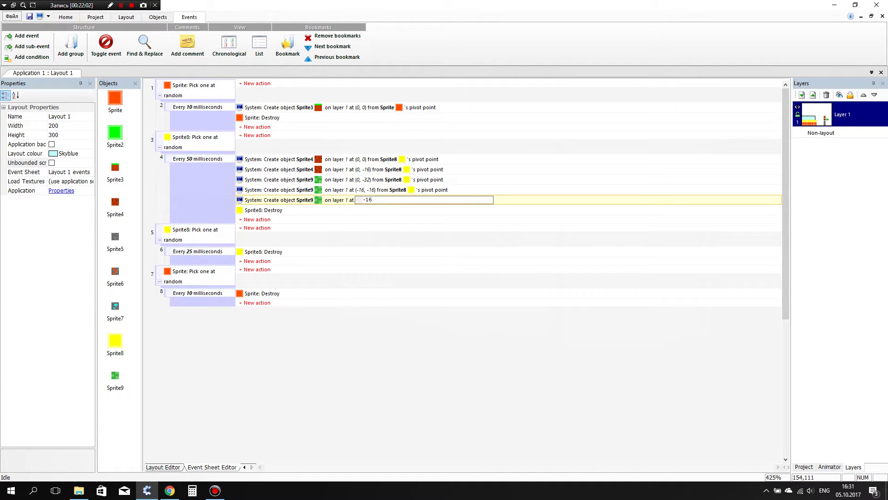
key("Return")
left_click(357, 200)
left_click(192, 491)
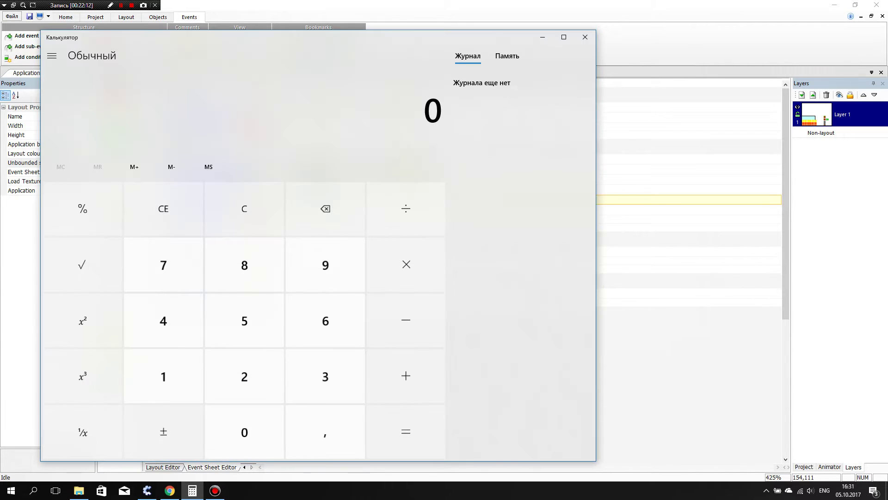
left_click(163, 376)
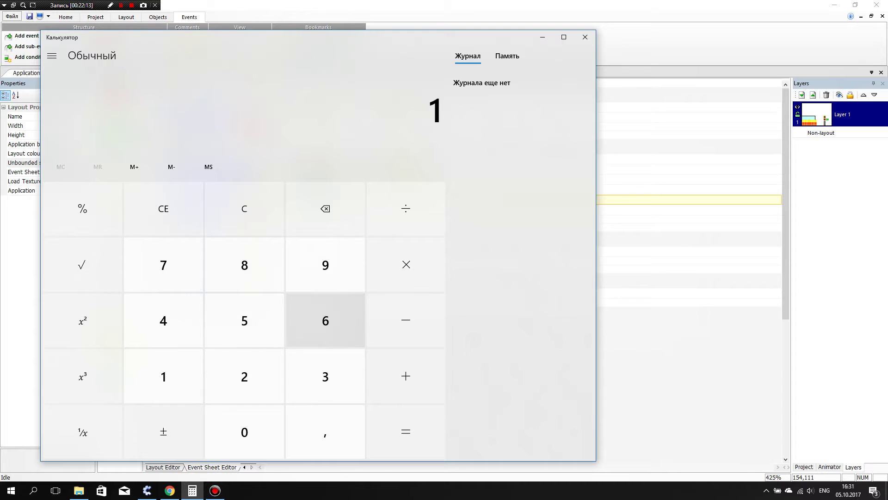
left_click(325, 320)
left_click(406, 376)
left_click(163, 377)
left_click(326, 320)
left_click(406, 376)
left_click(163, 376)
left_click(326, 320)
left_click(406, 432)
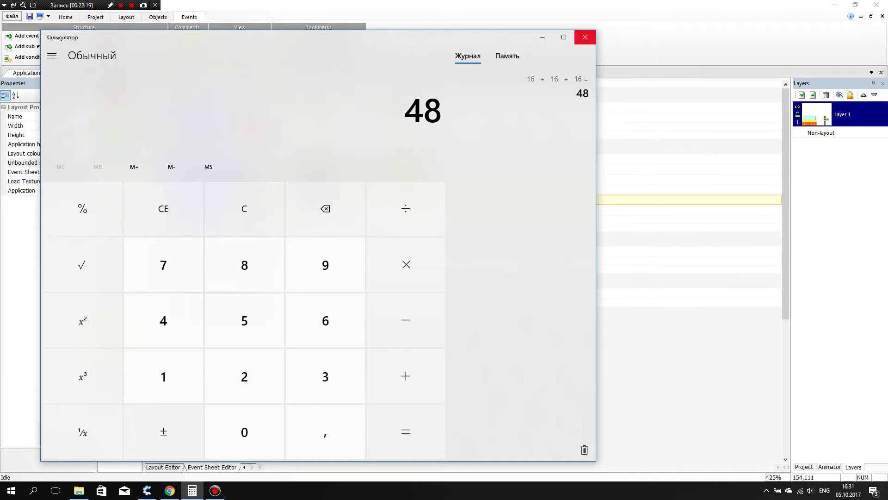
left_click(584, 37)
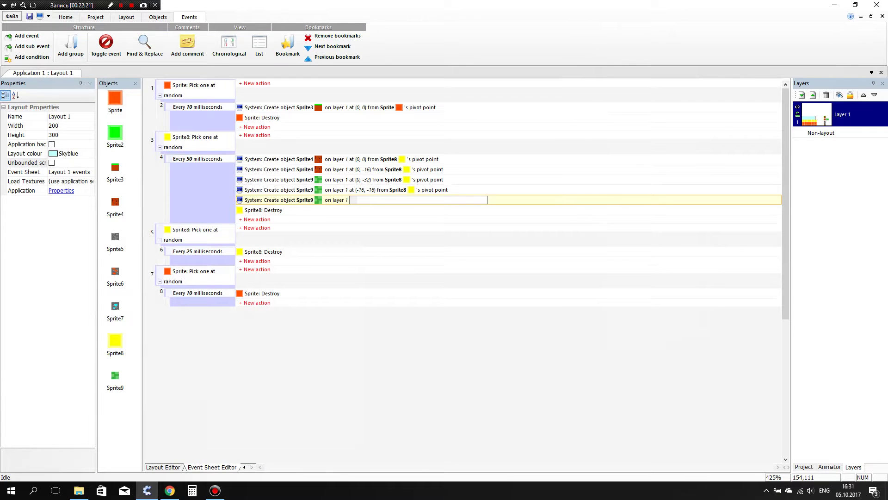
Set the X offset of event 4's last Create Sprite9 action to -48 and test-run the layout.
type("48")
key("Return")
left_click(359, 200)
left_click(358, 200)
type("-")
key("Return")
left_click(40, 16)
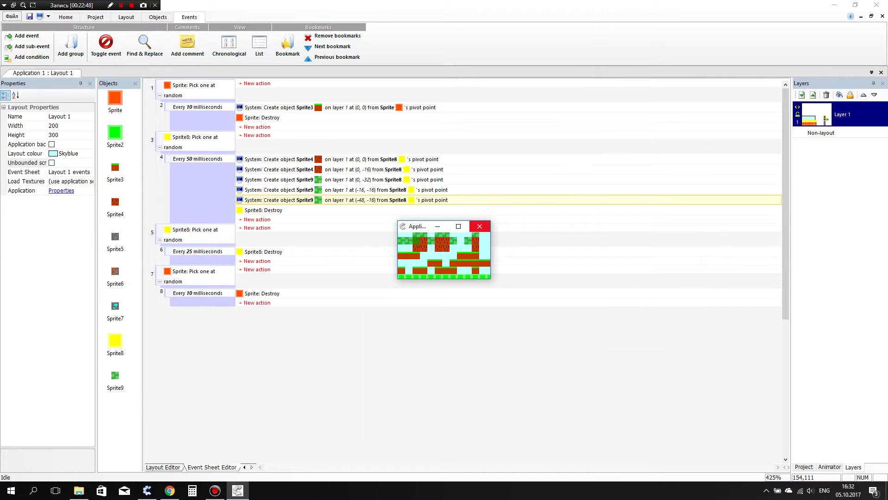
left_click(480, 226)
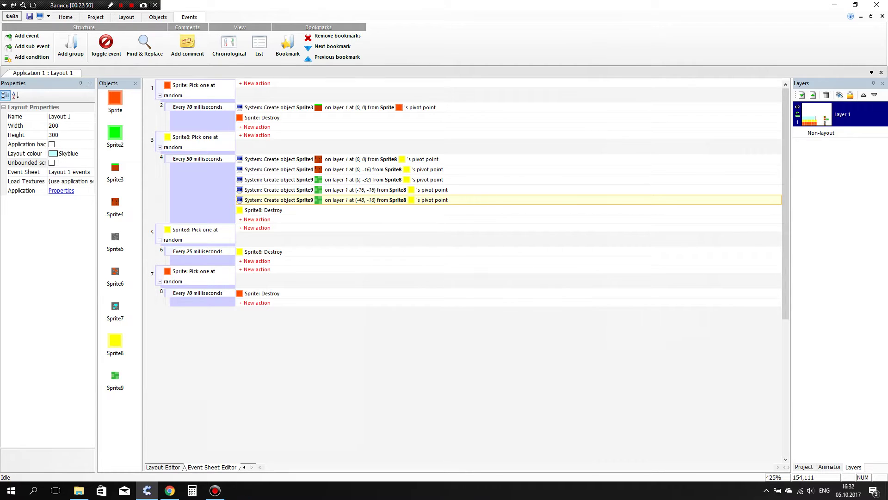
Set the X offset of event 4's last Create Sprite9 action to 32 and test-run the layout twice.
left_click(359, 200)
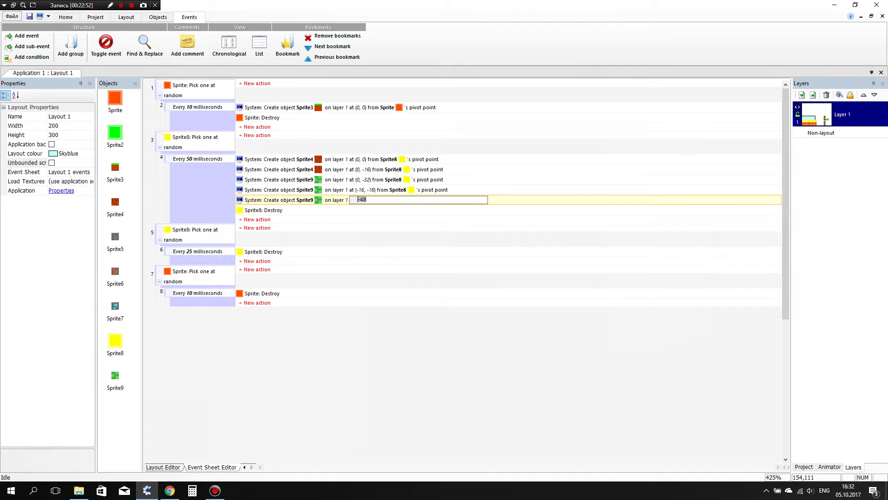
left_click(367, 200)
key("BackSpace")
key("BackSpace")
type("2")
key("Return")
key("F5")
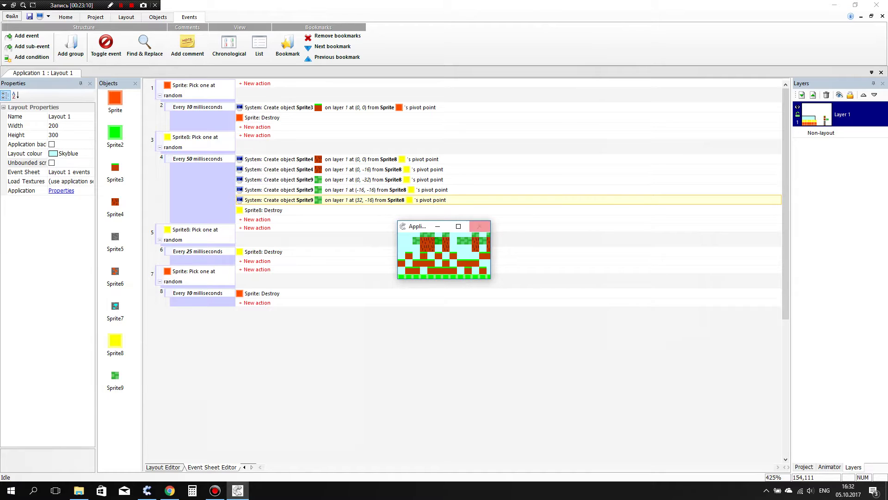
left_click(480, 226)
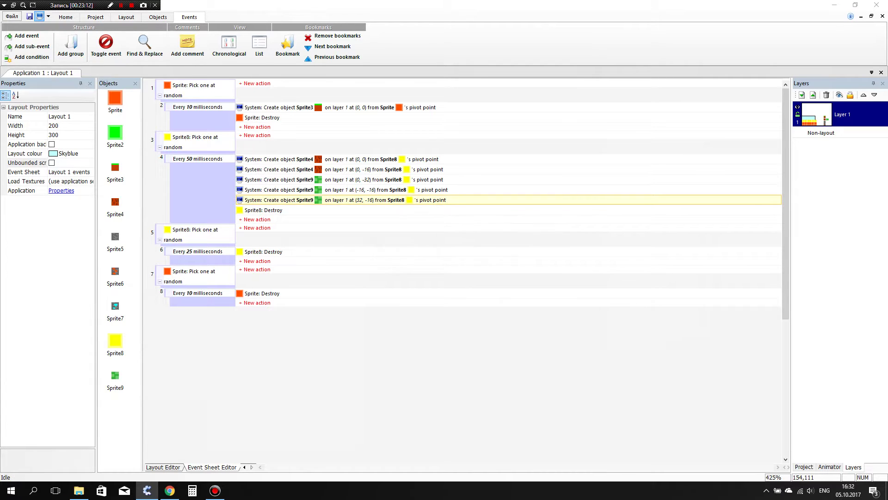
left_click(40, 16)
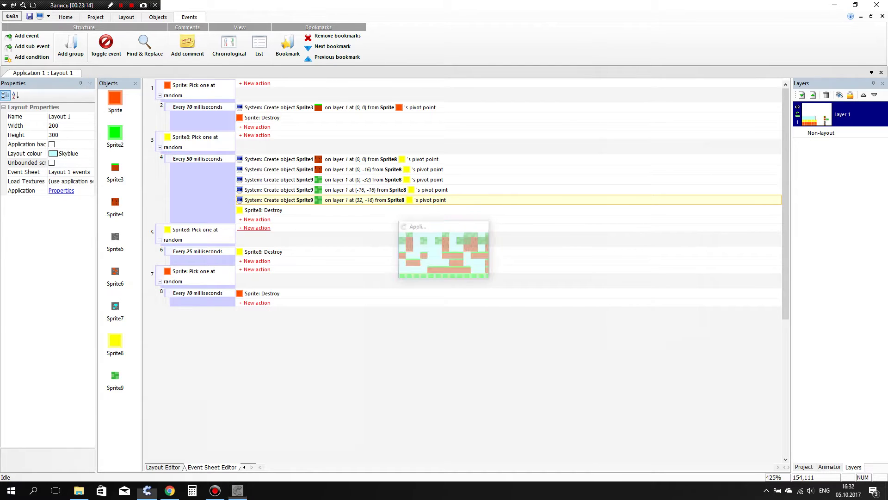
Set the X offset of event 4's last Create Sprite9 action to 16.
left_click(359, 199)
left_click(363, 200)
key("BackSpace")
key("BackSpace")
type("16")
key("Return")
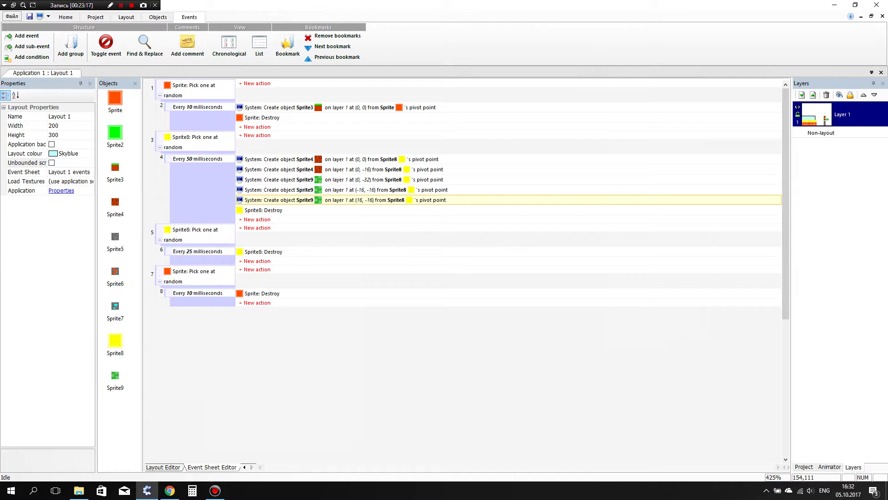
Test-run the layout in a maximized window to inspect the generated trees, and close the preview.
left_click(40, 16)
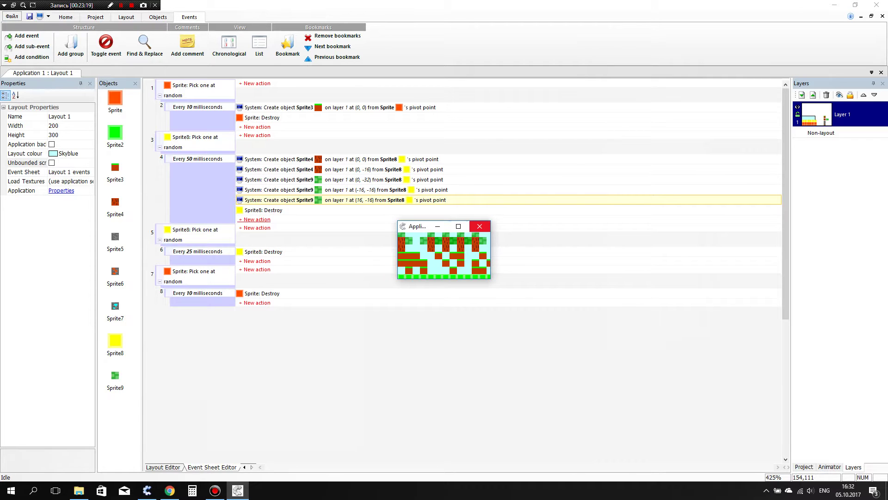
left_click(457, 226)
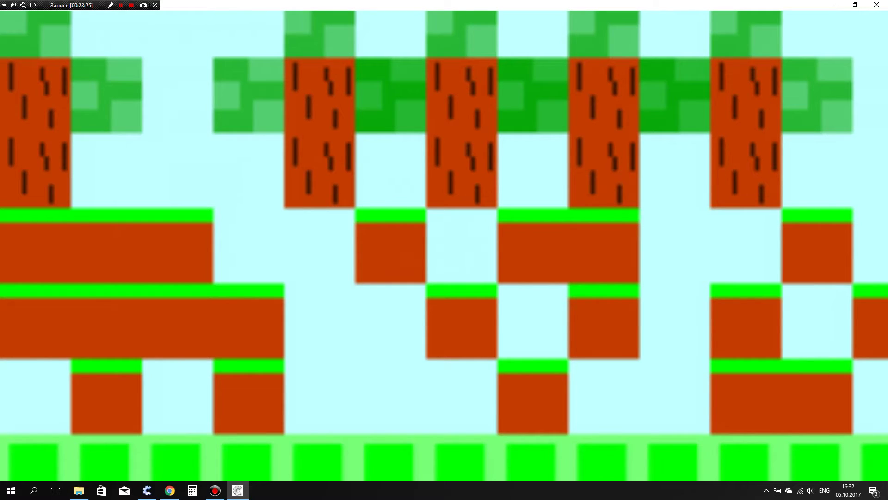
left_click(876, 5)
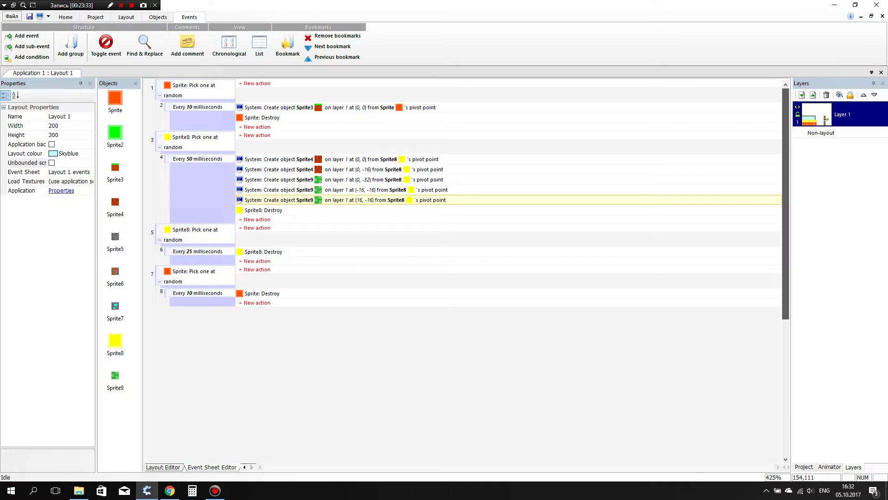
Examine the rows of yellow, orange and green placeholder sprites in the layout down to its lower edge.
scroll(468, 185, "down", 1)
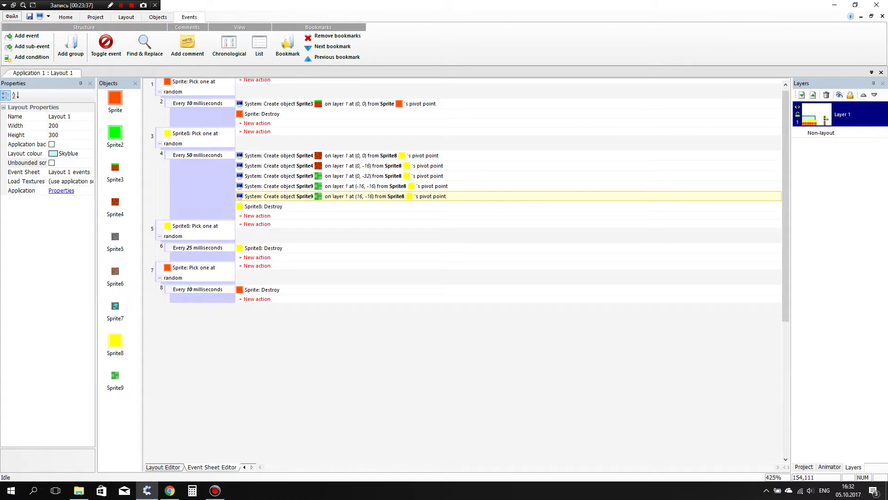
left_click(163, 467)
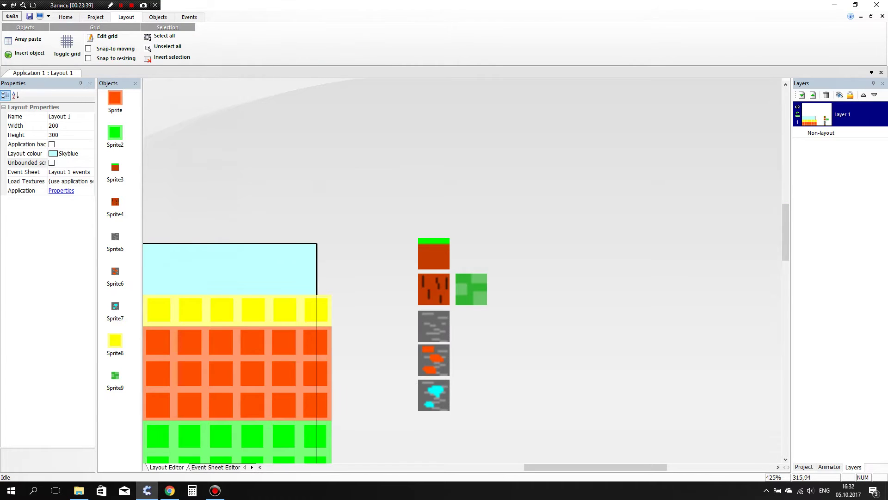
left_click_drag(546, 467, 470, 466)
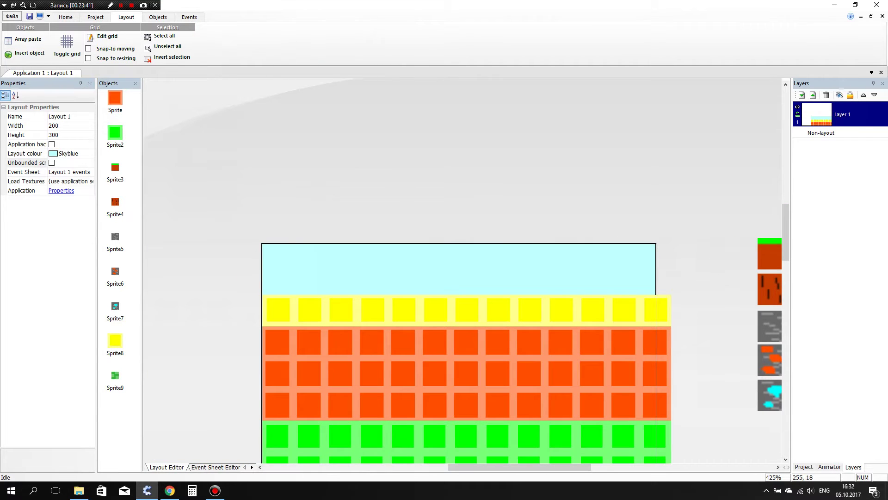
left_click_drag(785, 233, 786, 242)
scroll(698, 200, "down", 1)
left_click_drag(699, 200, 236, 355)
left_click(236, 356)
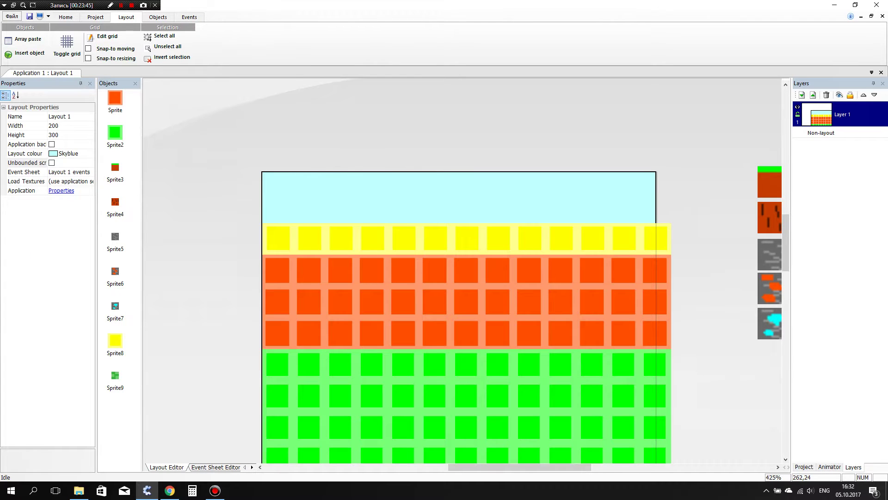
scroll(463, 278, "down", 8)
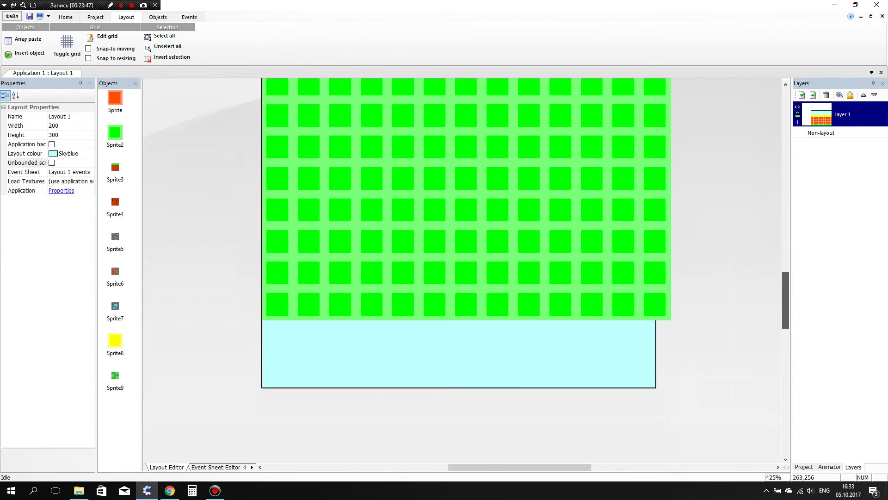
scroll(462, 278, "up", 6)
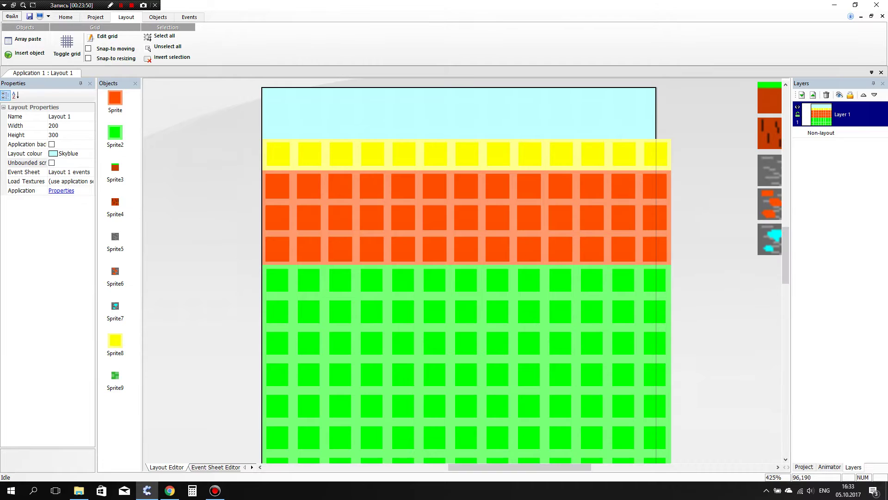
Duplicate event 7 with its sub-event below event 8, and copy event 2's Create Sprite3 action into the new sub-event before Destroy.
left_click(215, 467)
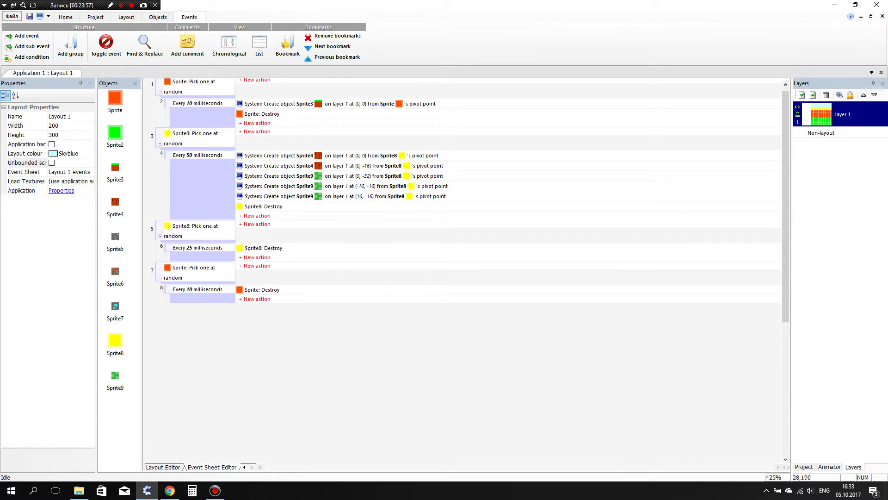
scroll(463, 195, "up", 1)
left_click(199, 286)
right_click(207, 287)
right_click(213, 354)
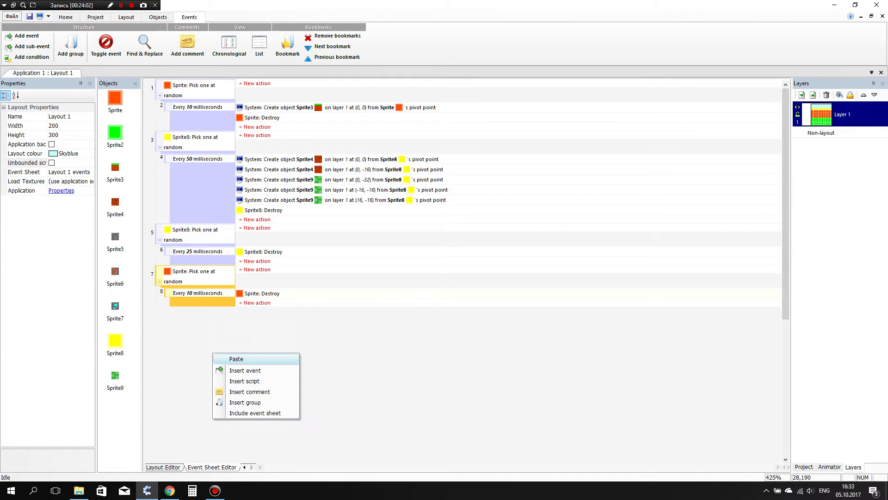
left_click(232, 360)
left_click(254, 303)
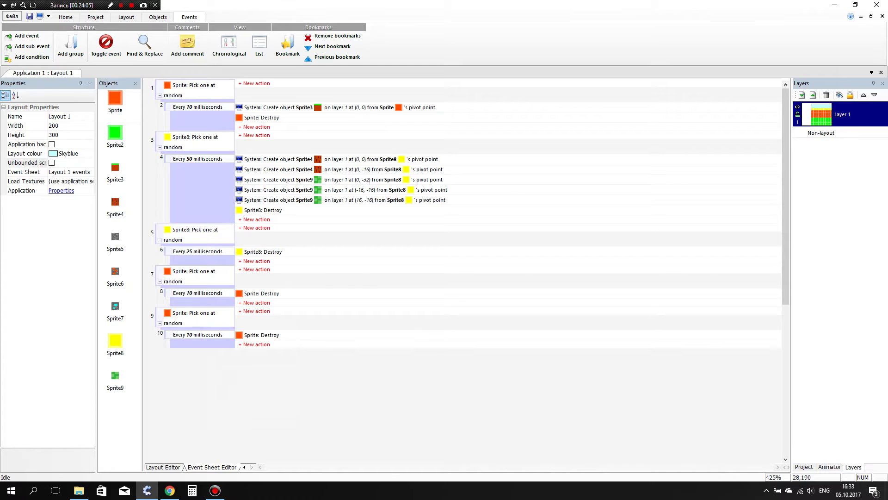
left_click_drag(278, 107, 278, 331)
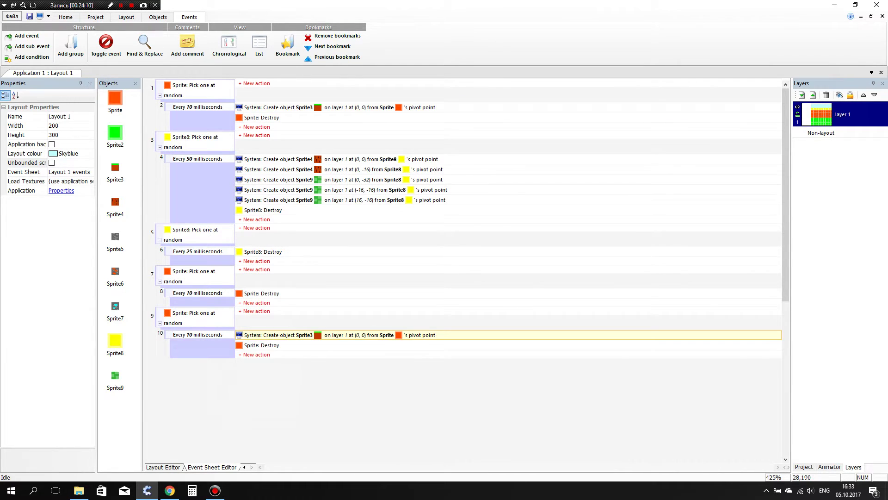
Change event 9's condition to pick a random Sprite2 object.
double_click(199, 317)
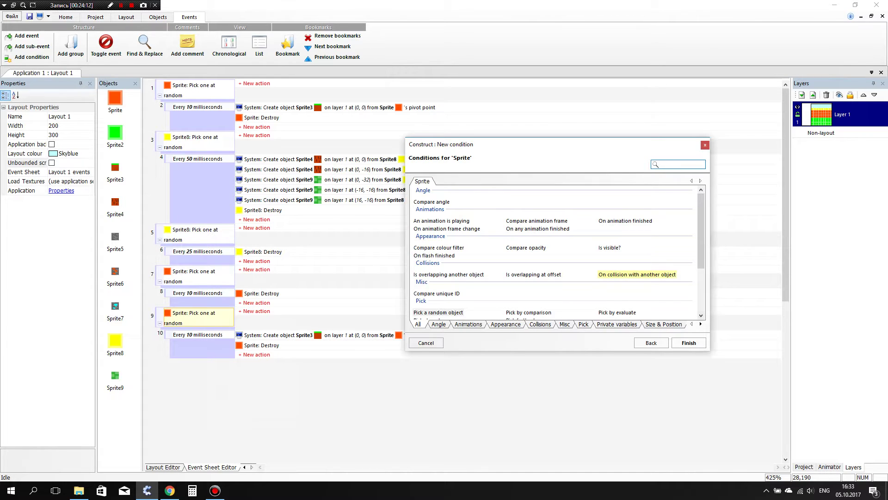
left_click(651, 343)
double_click(462, 245)
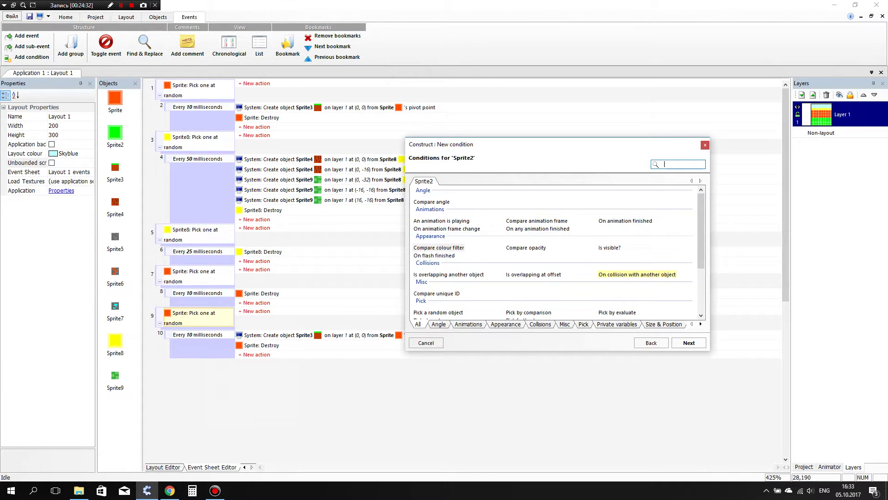
double_click(438, 312)
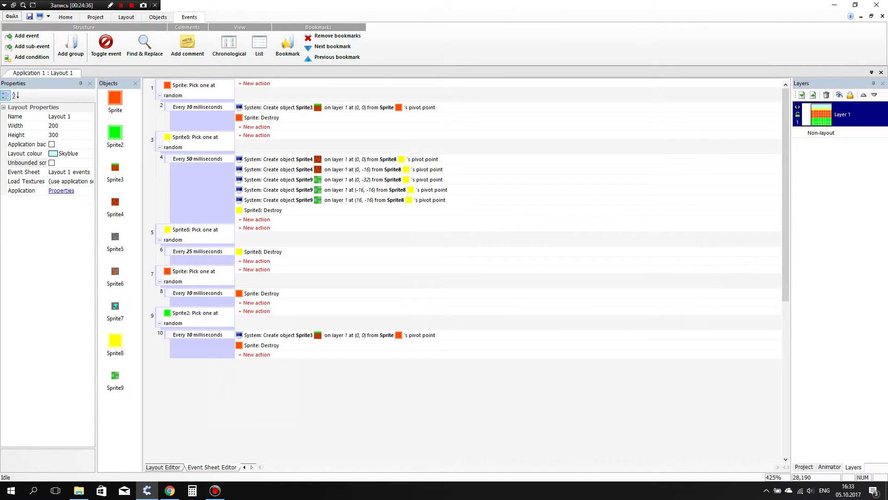
Change event 10's Create object action to create Sprite5 relative to Sprite2's pivot point.
left_click(306, 335)
double_click(462, 160)
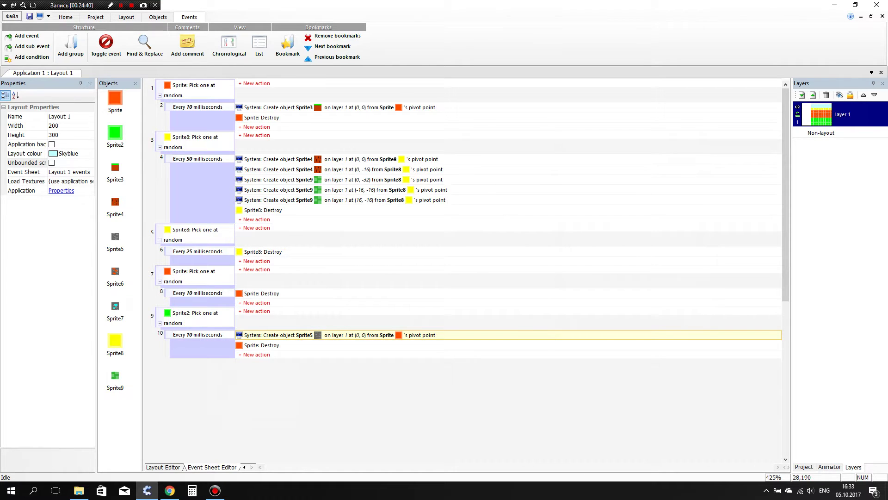
left_click(386, 335)
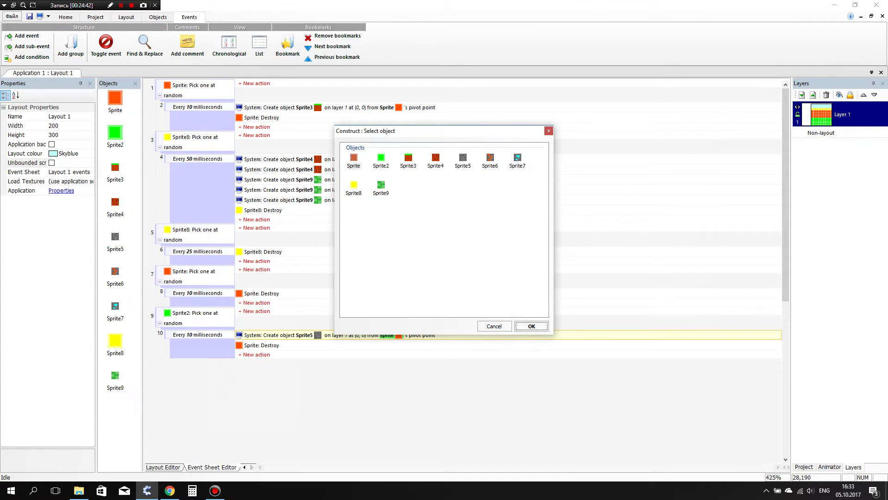
double_click(380, 160)
Retarget event 10's Destroy action to Sprite2, and test-run the layout.
double_click(262, 345)
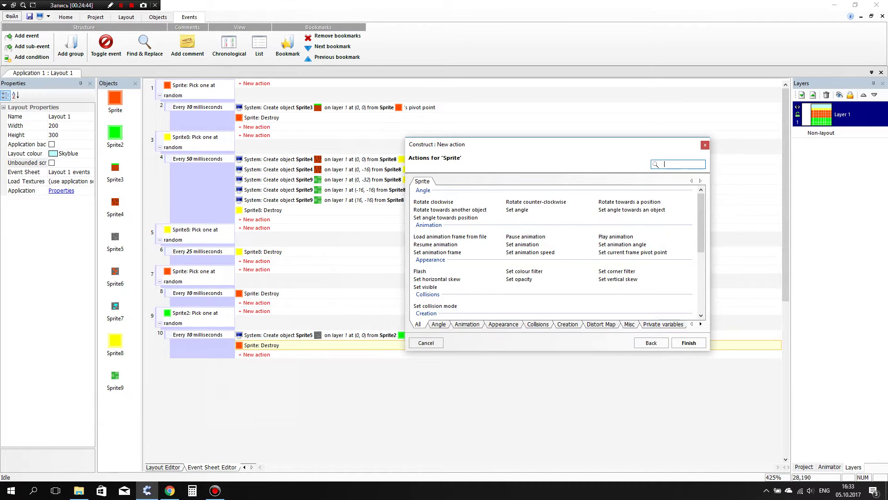
left_click(651, 342)
key("Right")
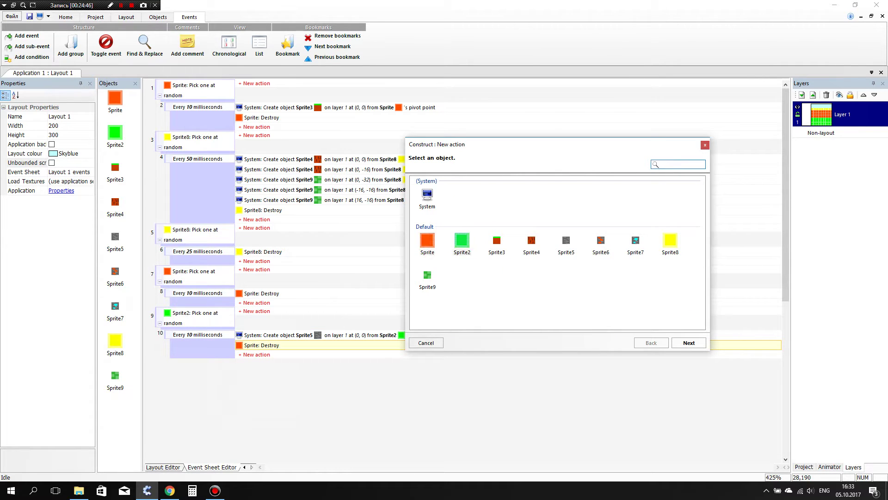
key("Return")
key("Return")
left_click(40, 16)
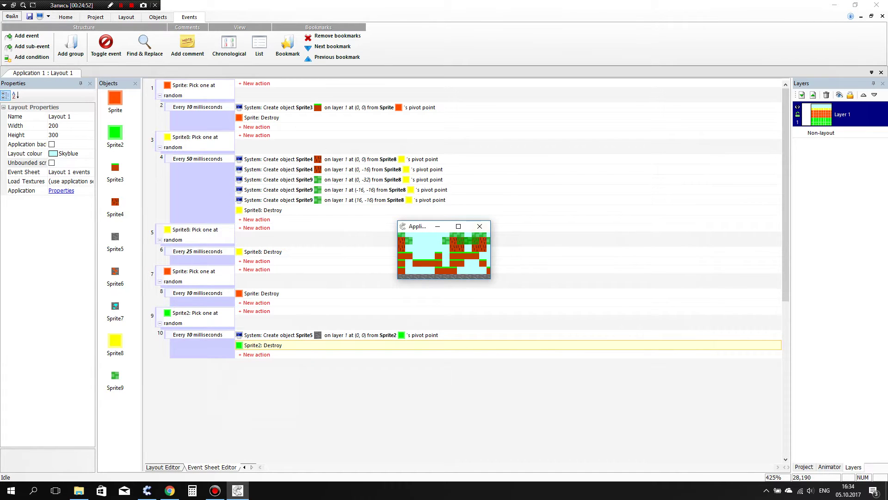
left_click(480, 226)
Duplicate event 9 with its sub-event below event 10, and set the new sub-event's interval to 50 milliseconds.
right_click(230, 329)
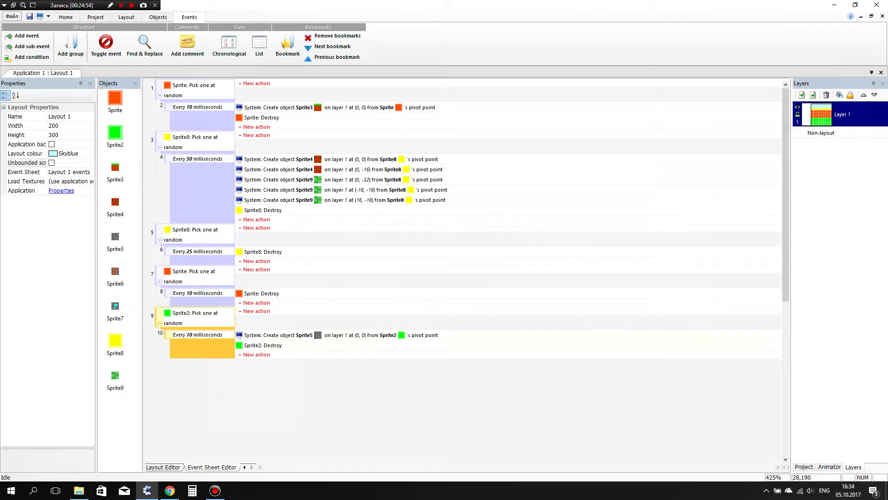
left_click(252, 355)
right_click(233, 406)
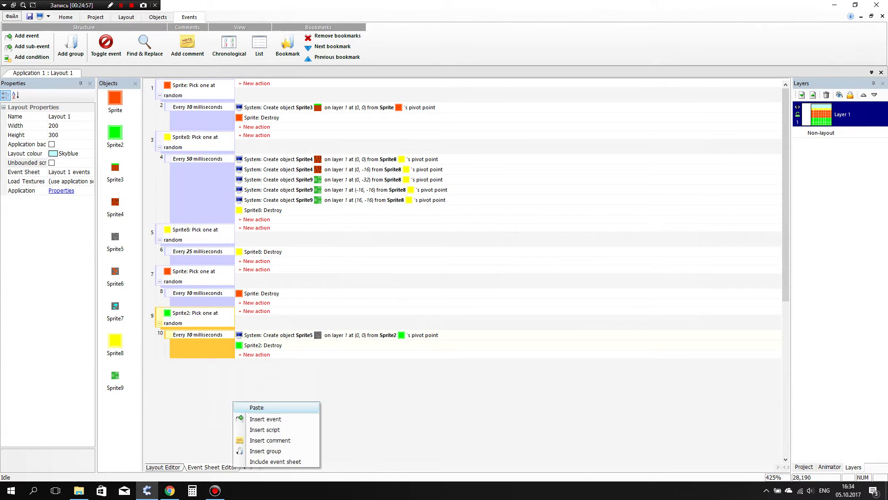
left_click(253, 411)
key("Escape")
left_click(190, 386)
double_click(189, 386)
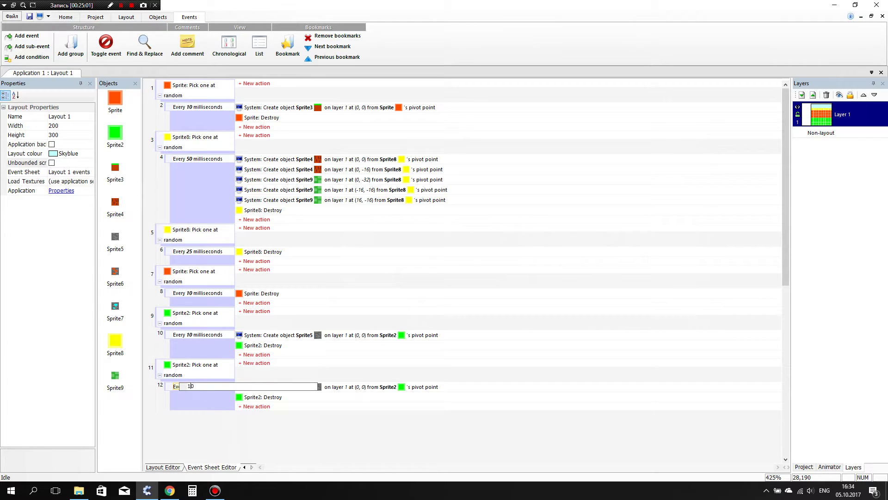
type("50")
key("Return")
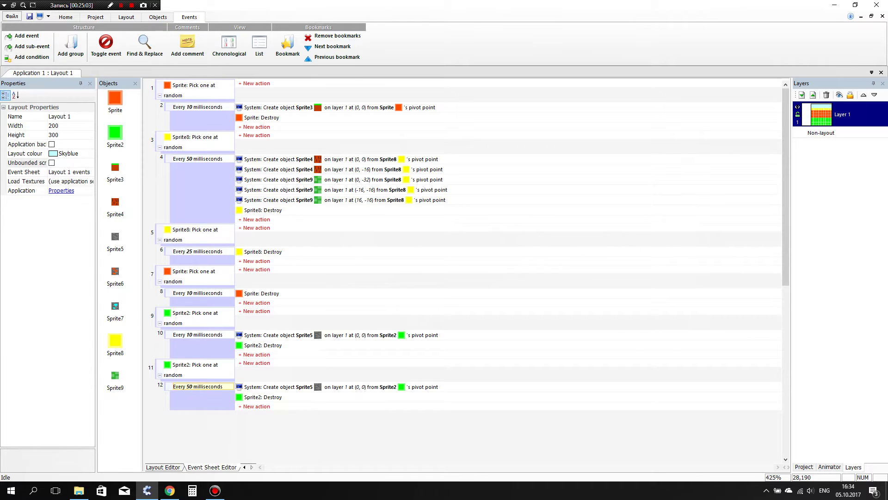
Change event 12's Create object action to create Sprite6, and test-run the layout.
left_click(304, 387)
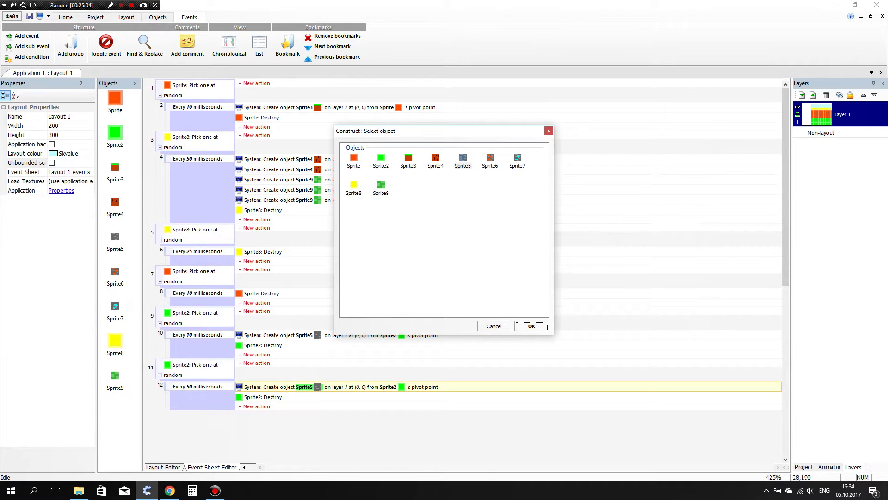
double_click(490, 160)
left_click(39, 16)
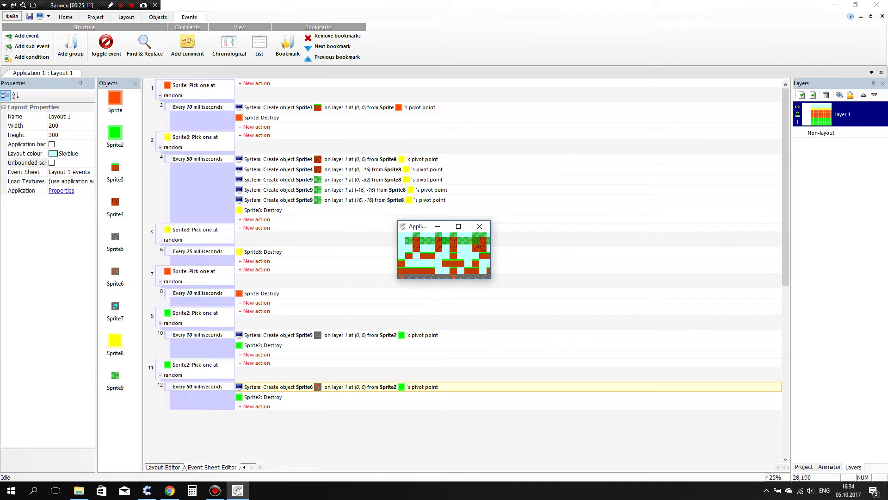
left_click(480, 226)
Duplicate event 11 with its sub-event below event 12, and make the new sub-event create Sprite7.
scroll(228, 357, "down", 1)
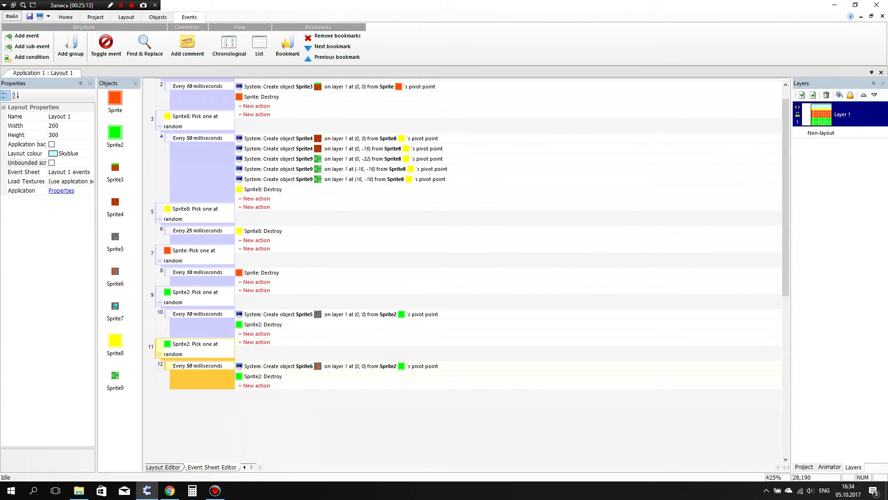
right_click(228, 357)
left_click(251, 245)
scroll(251, 245, "down", 6)
right_click(230, 304)
left_click(251, 310)
double_click(304, 293)
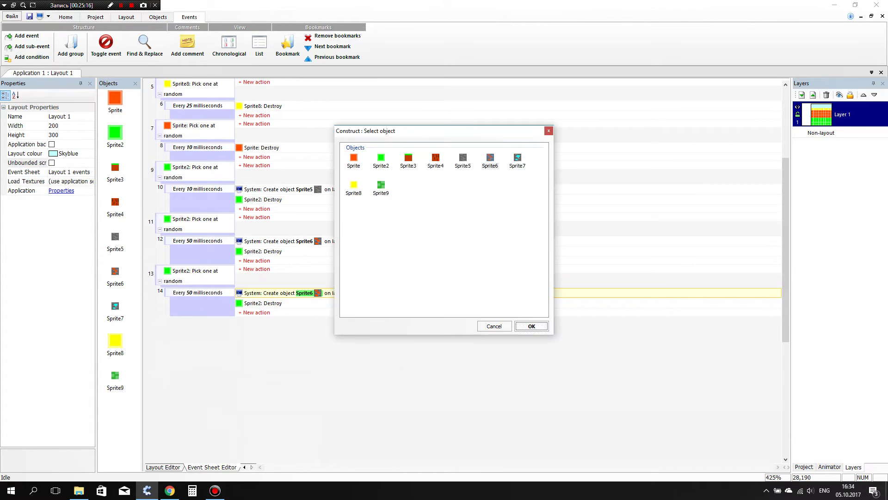
left_click(517, 160)
left_click(532, 326)
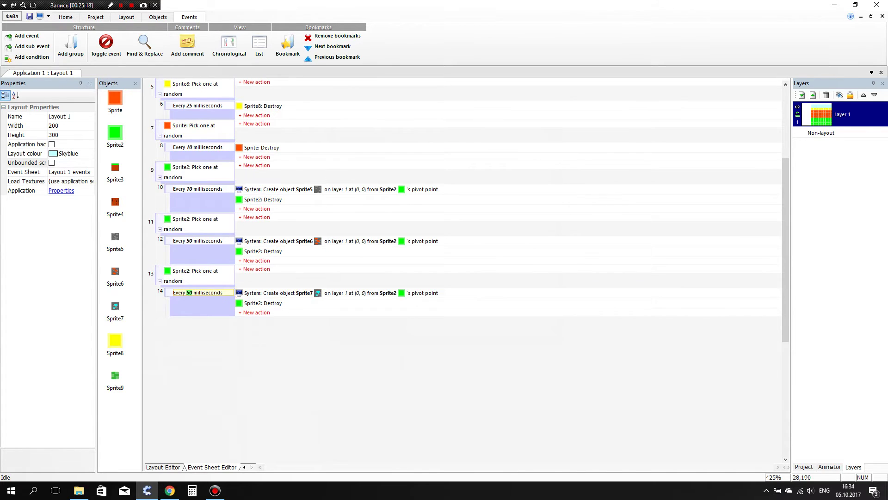
Set event 14's interval to 100 milliseconds and test-run the layout.
left_click(189, 293)
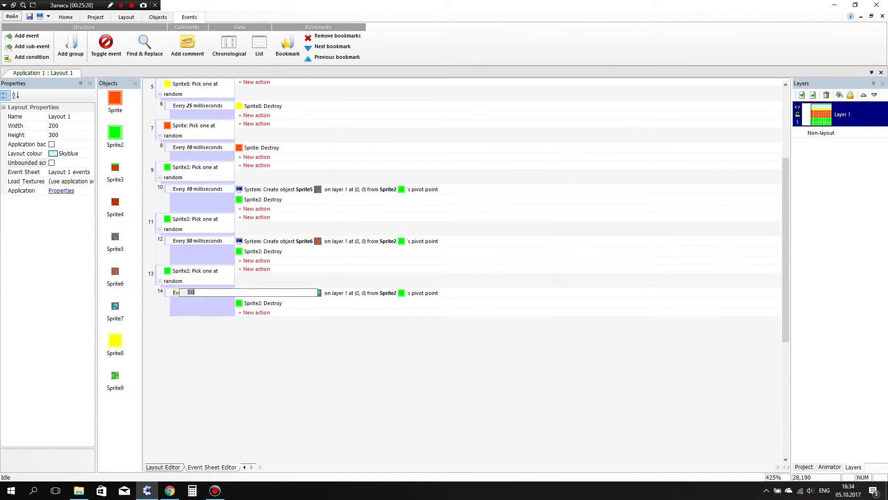
type("100")
key("Return")
left_click(40, 16)
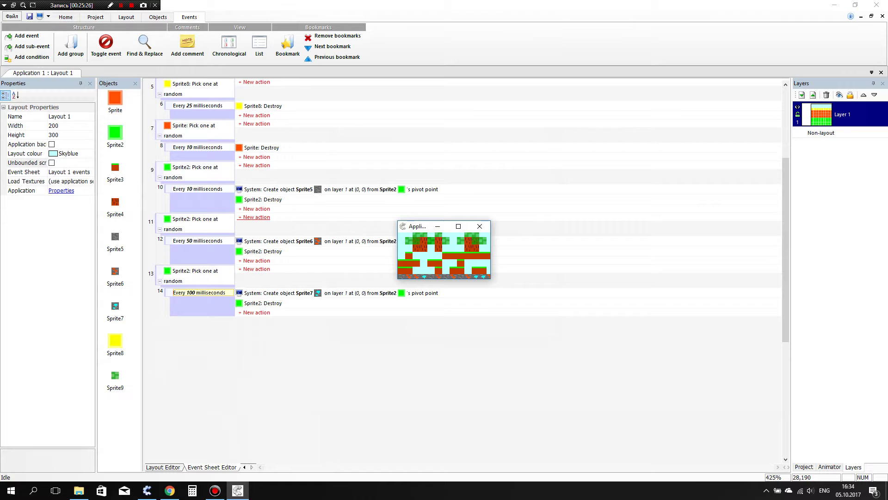
left_click(480, 226)
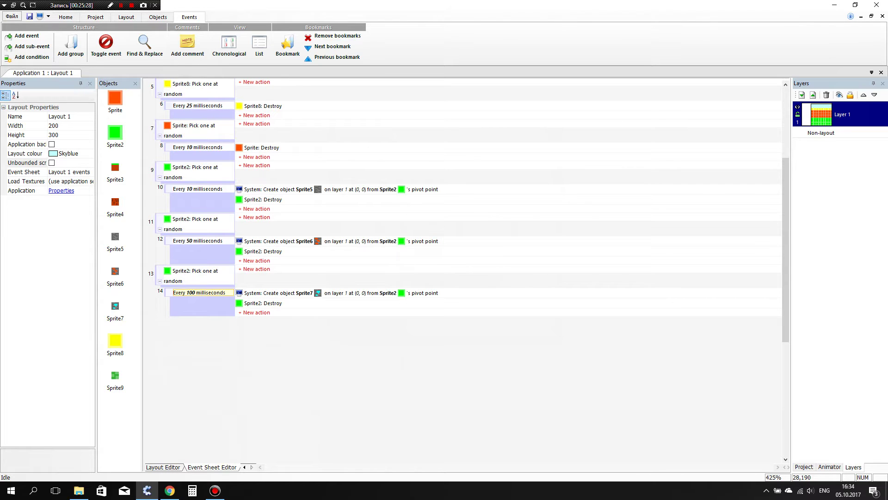
Set event 12's interval to 100 milliseconds and event 14's interval to 500 milliseconds.
left_click(189, 240)
left_click(189, 241)
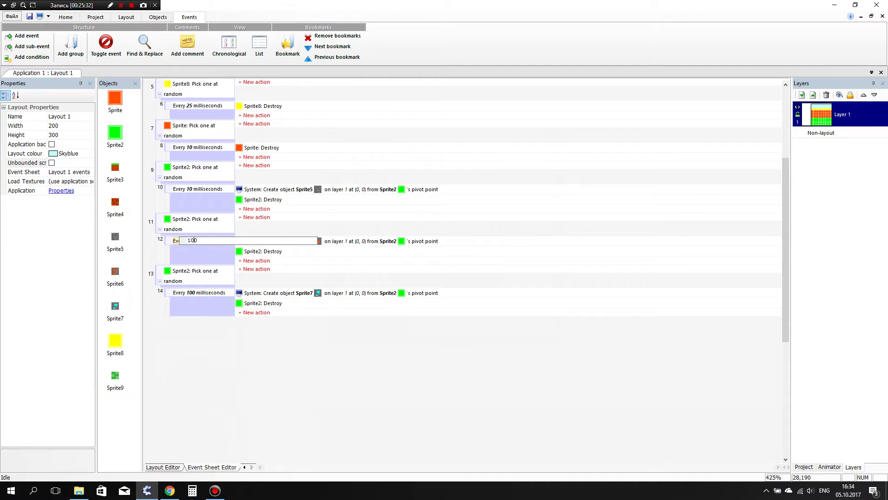
key("Return")
left_click(191, 292)
left_click(191, 292)
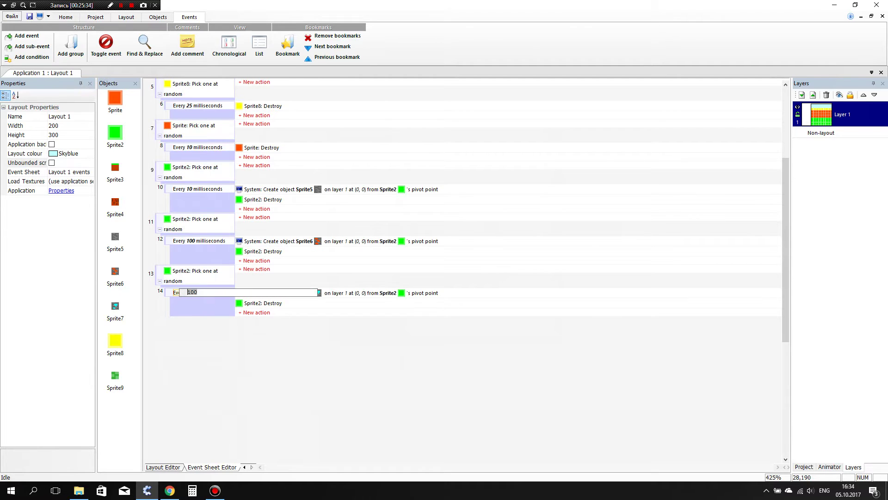
key("Return")
Test-run the layout three times to compare the generated underground blocks, closing each preview.
left_click(39, 17)
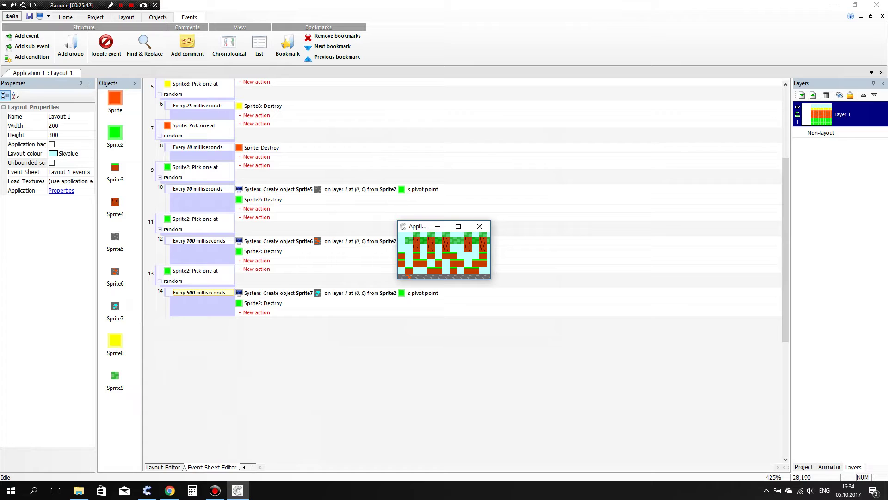
left_click(480, 226)
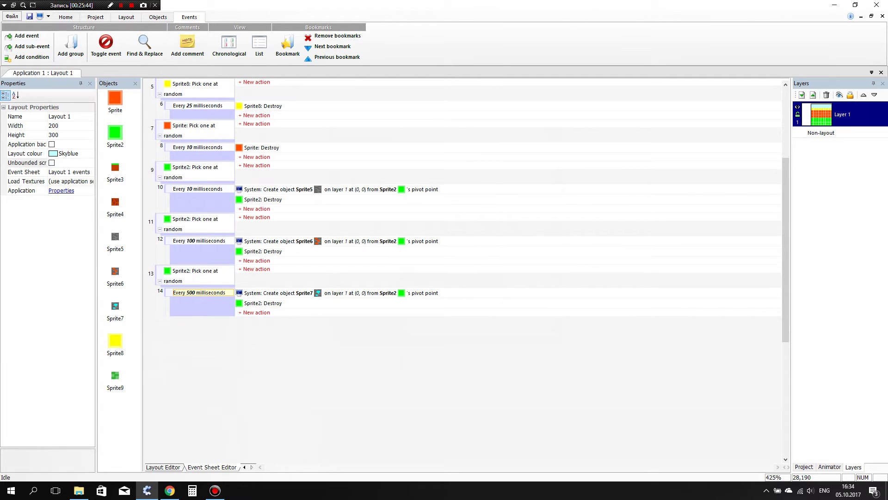
left_click(39, 16)
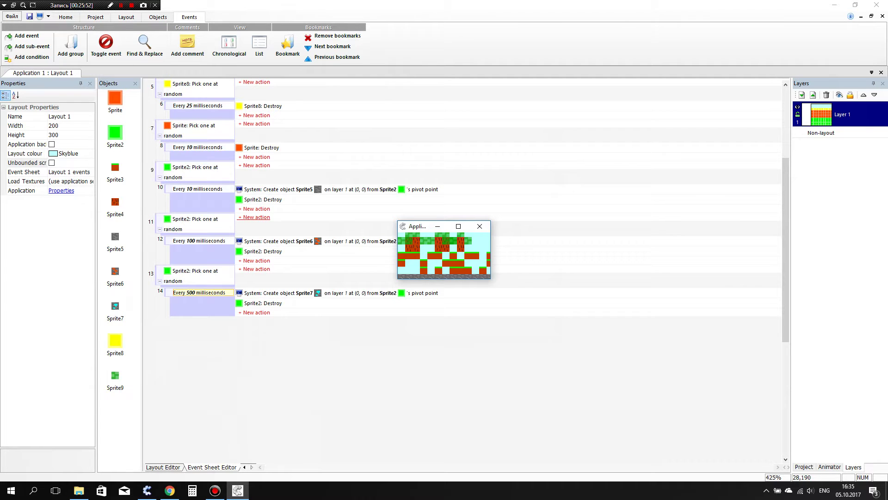
left_click(479, 227)
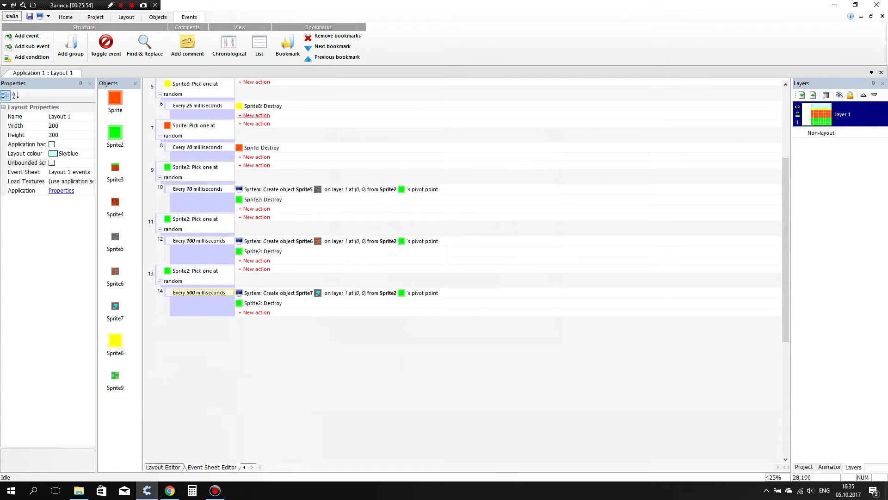
left_click(40, 16)
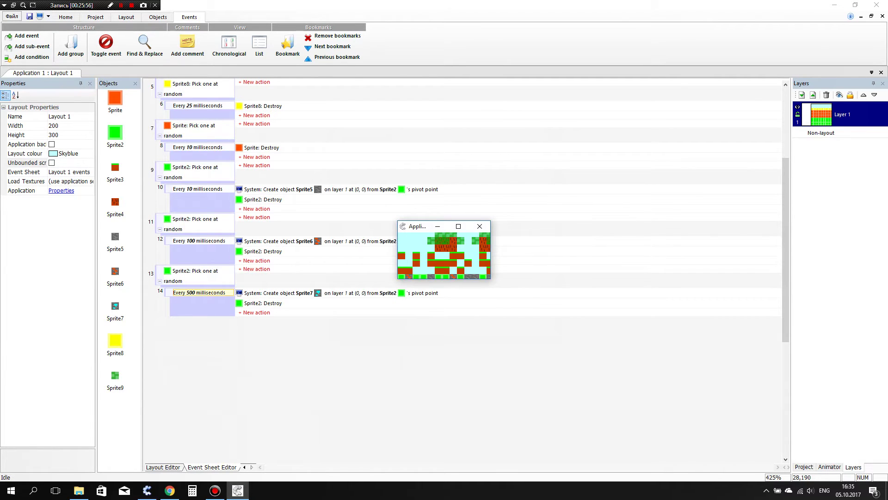
left_click(480, 226)
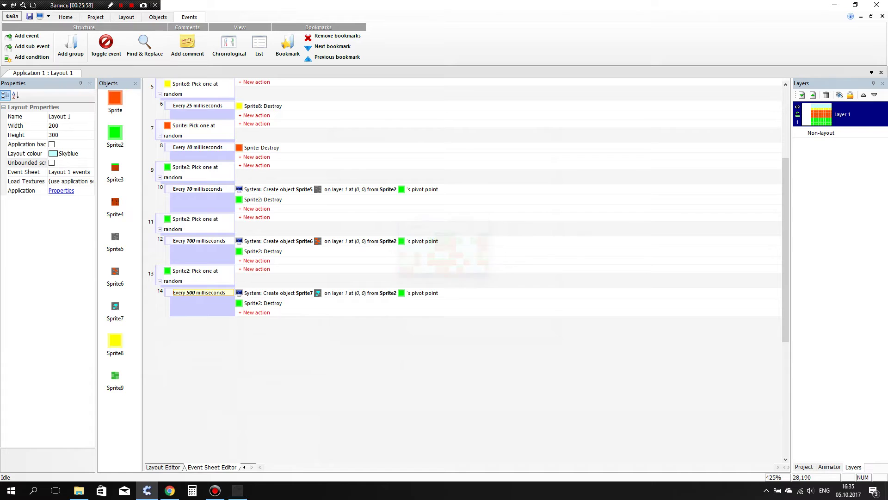
In the layout, delete every second yellow Sprite8 placeholder from the row so gaps separate the remaining ones.
left_click(163, 467)
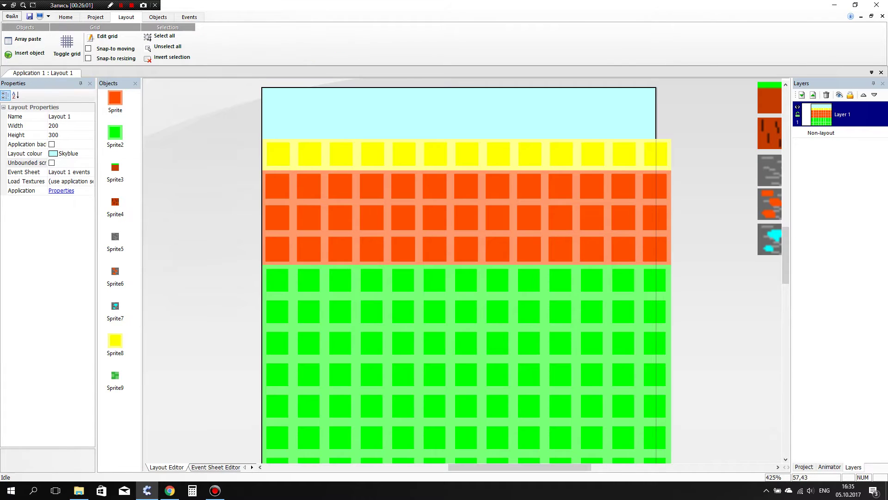
mouse_move(785, 260)
left_mouse_down()
mouse_move(785, 246)
mouse_move(785, 260)
left_mouse_up()
scroll(463, 273, "up", 2)
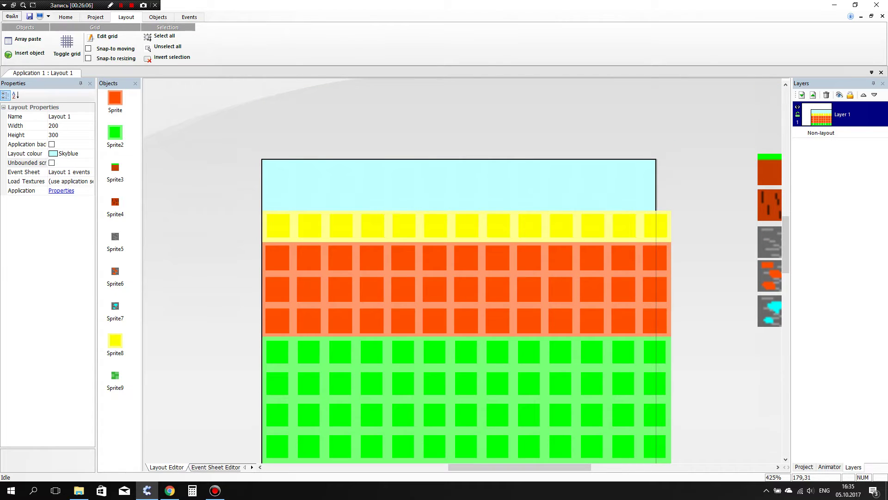
left_click(615, 220)
key("Delete")
left_click(561, 222)
key("Delete")
left_click(494, 223)
key("Delete")
left_click(433, 227)
key("Delete")
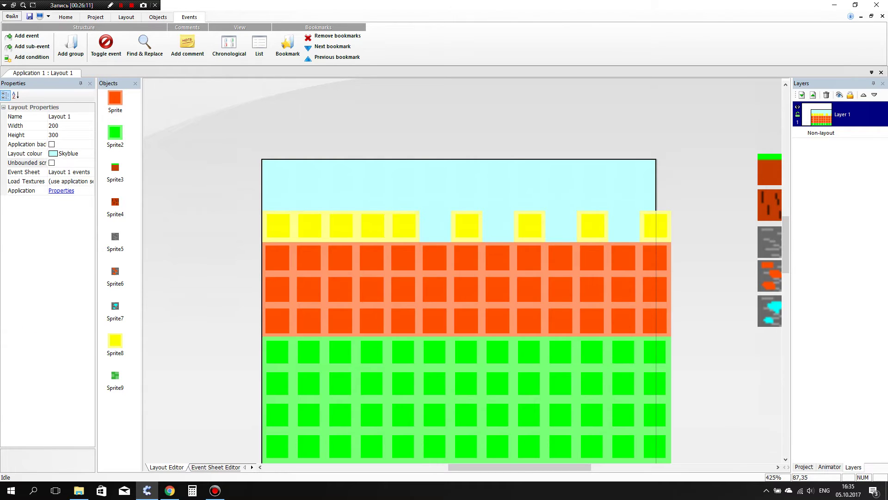
left_click(378, 226)
key("Delete")
left_click(307, 230)
key("Delete")
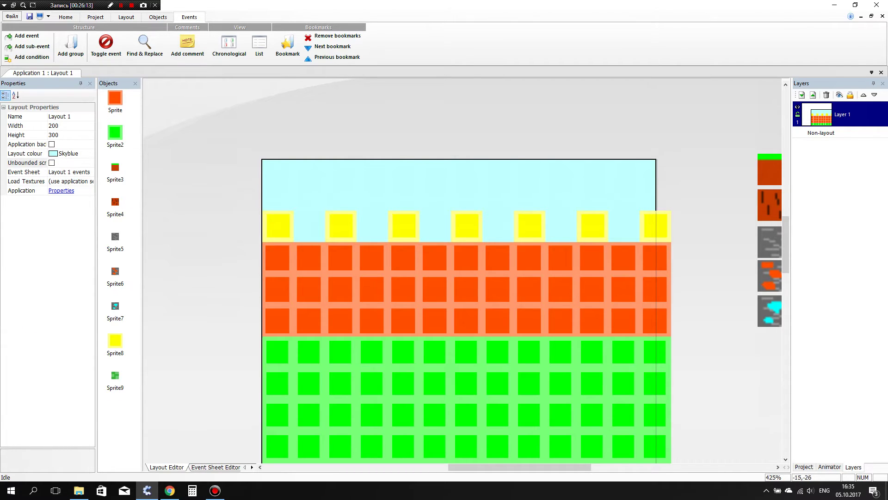
Test-run the layout three times to check the tree spacing from the thinned Sprite8 row, closing each preview.
left_click(40, 16)
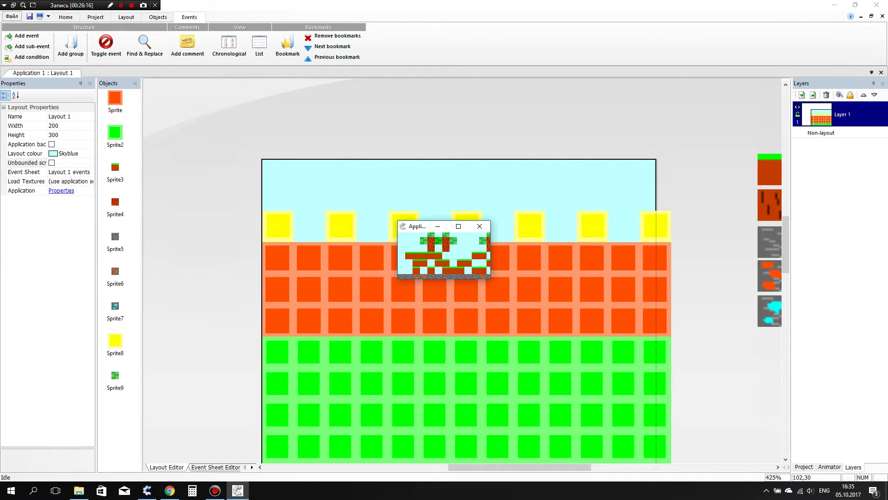
left_click(480, 225)
left_click(39, 17)
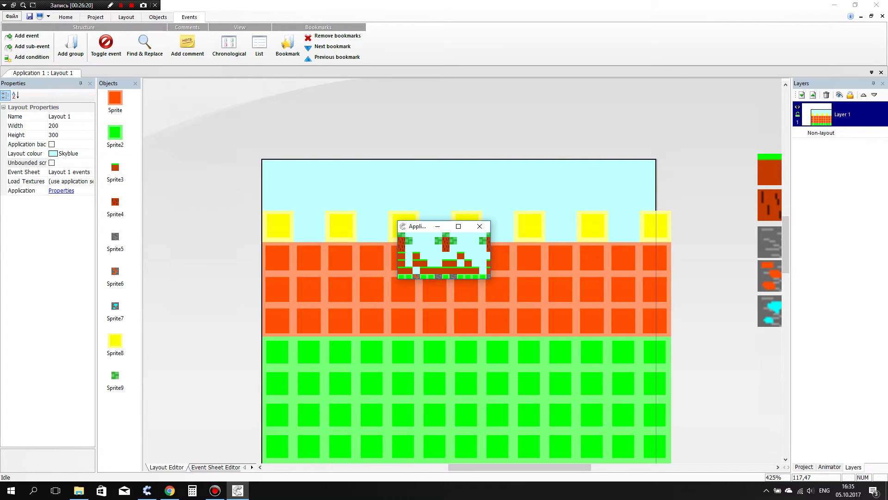
left_click(480, 226)
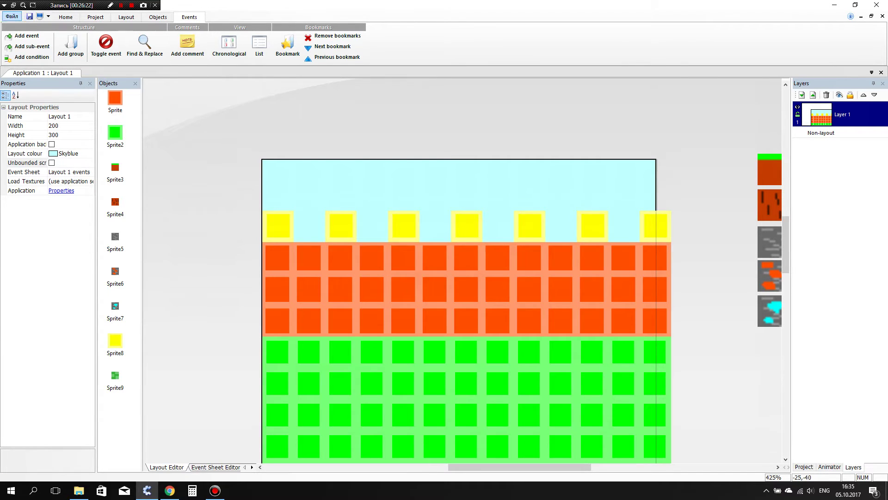
left_click(39, 16)
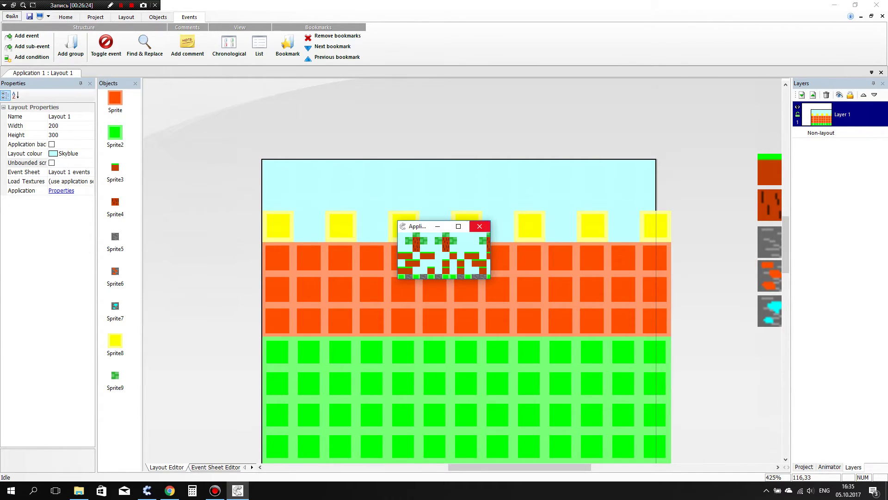
left_click(480, 226)
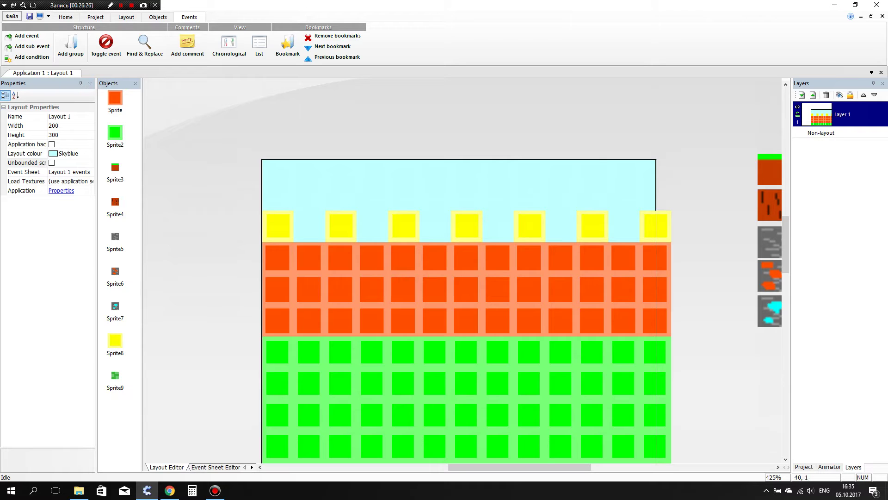
Insert a new Sprite object into the sky area above the block rows in the layout.
double_click(184, 157)
double_click(382, 180)
left_click(502, 194)
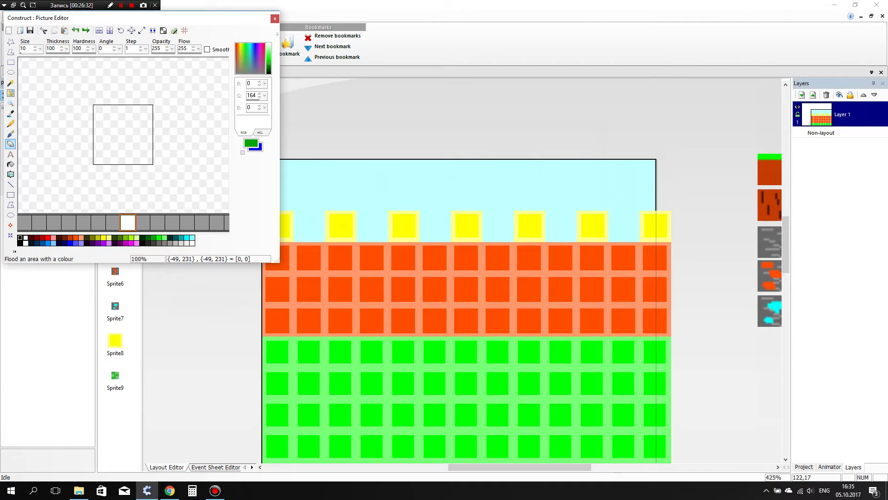
Resize the new sprite's canvas to 32 pixels wide and half as high, and rotate it into an upright rectangle.
left_click(142, 31)
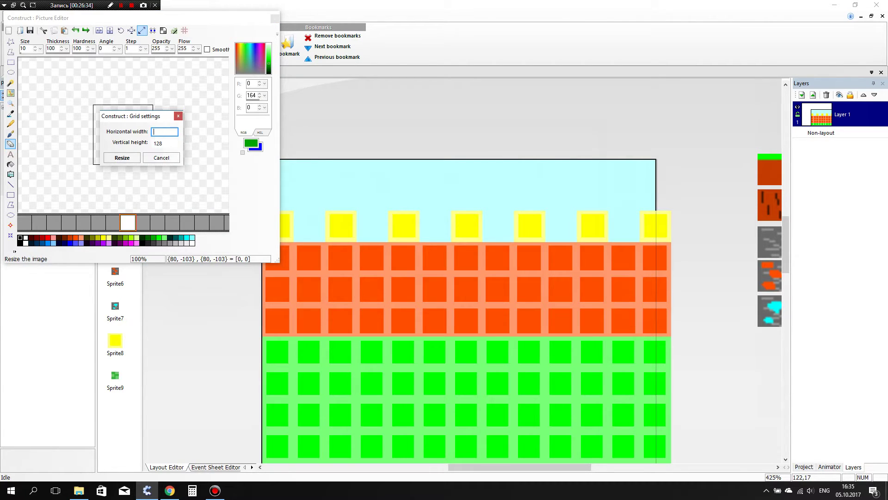
type("32")
key("Tab")
key("Return")
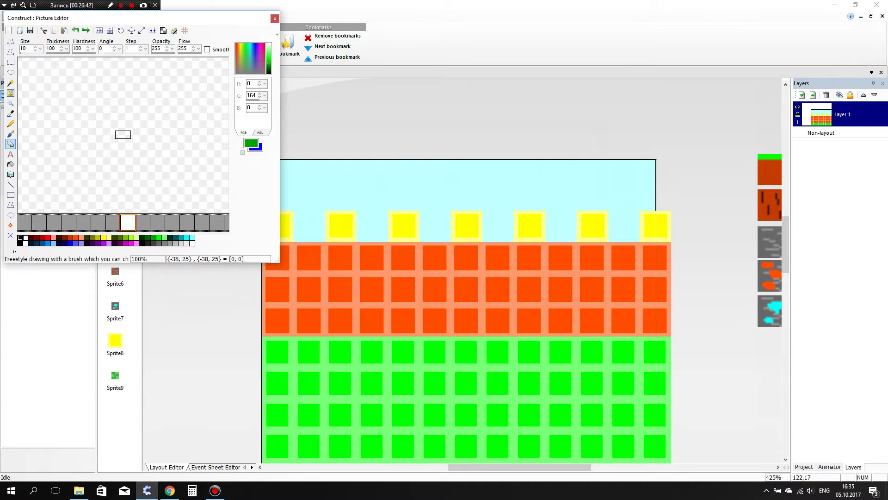
left_click(121, 30)
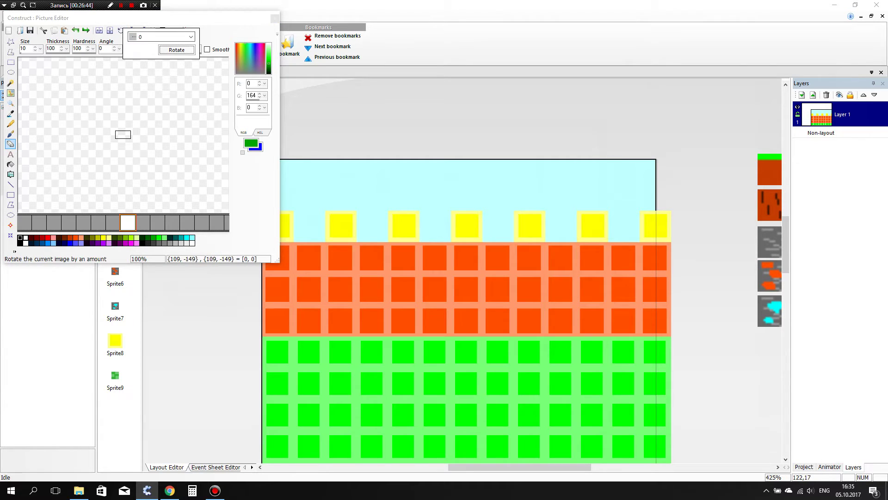
left_click(190, 36)
left_click(142, 60)
left_click(177, 50)
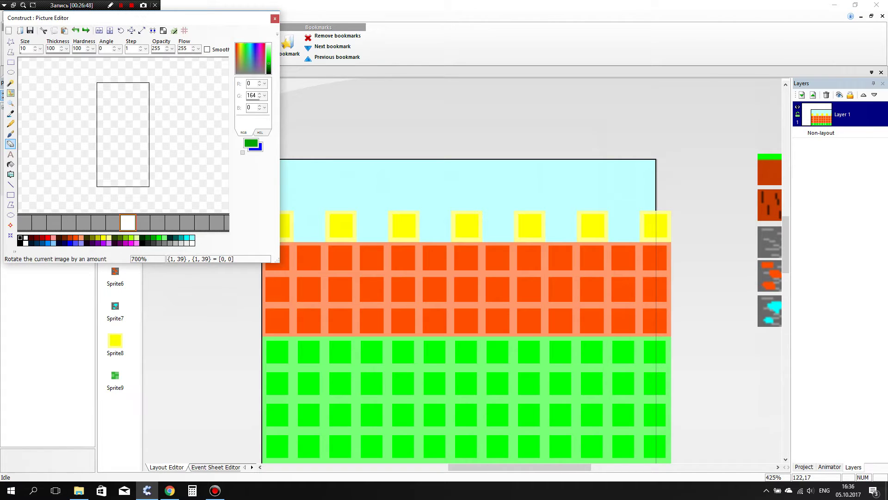
left_click(76, 238)
left_click(11, 194)
left_click(98, 85)
left_click_drag(105, 94, 131, 117)
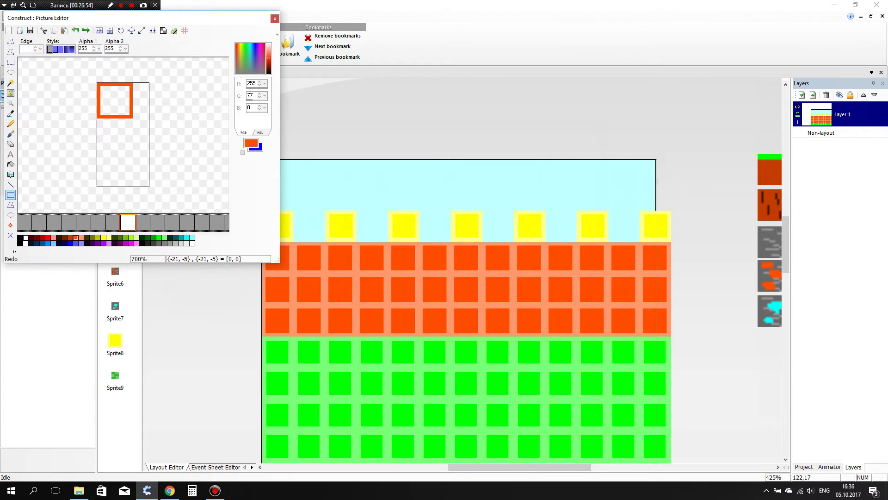
left_click(75, 30)
Draw a character from stacked rectangle outlines: a peach head of about 8 by 7 pixels, a full-width cyan torso and narrower blue legs.
left_click(81, 237)
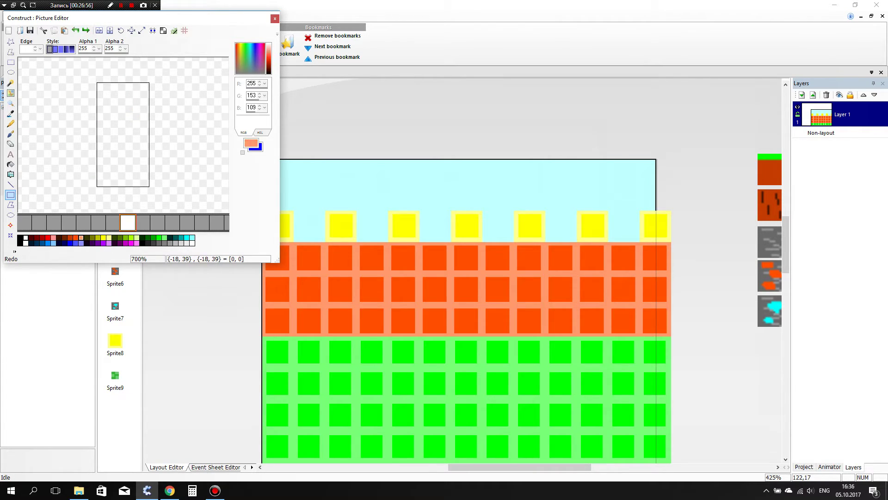
left_click_drag(112, 84, 137, 107)
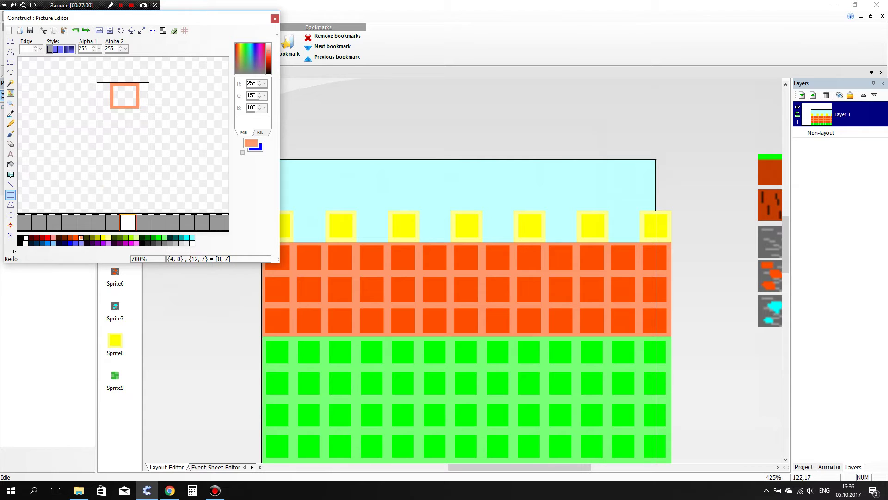
left_click(187, 237)
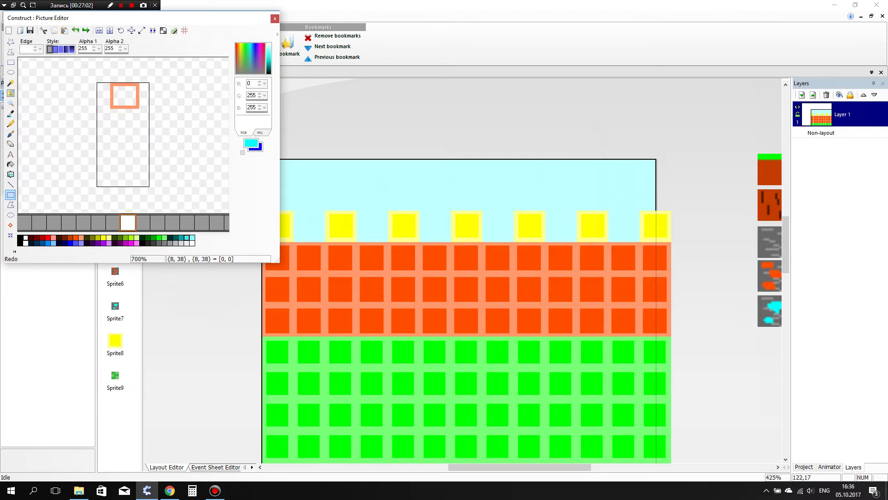
left_click_drag(99, 110, 147, 140)
left_click(70, 243)
left_click_drag(115, 143, 134, 185)
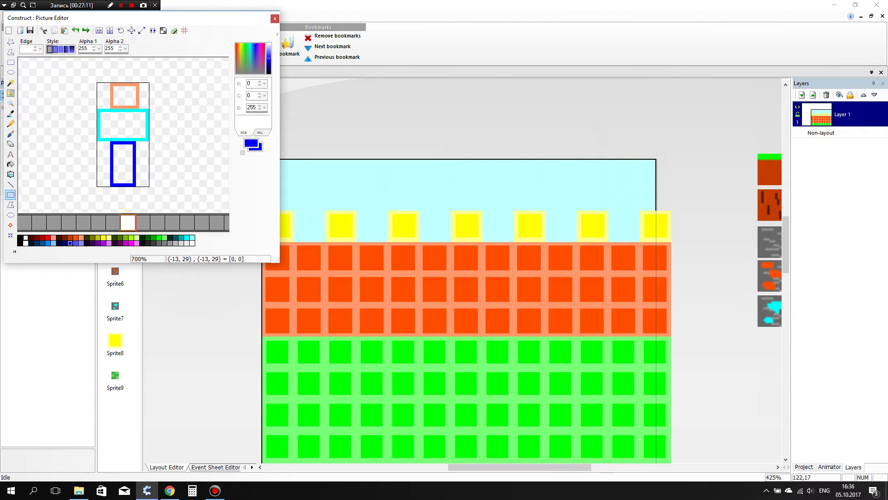
Fill the legs blue and the torso cyan, extending the torso with short cyan arm ends on both sides of the legs.
left_click(11, 164)
left_click(123, 164)
left_click(187, 237)
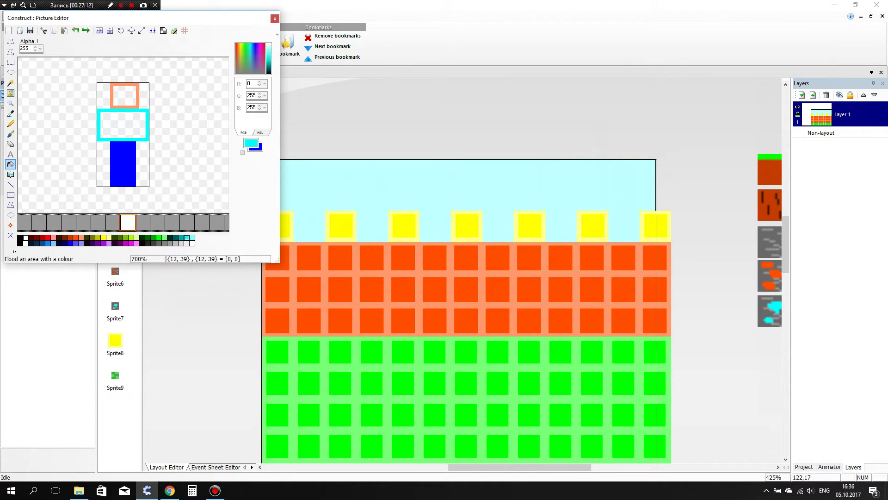
left_click(123, 124)
left_click(10, 194)
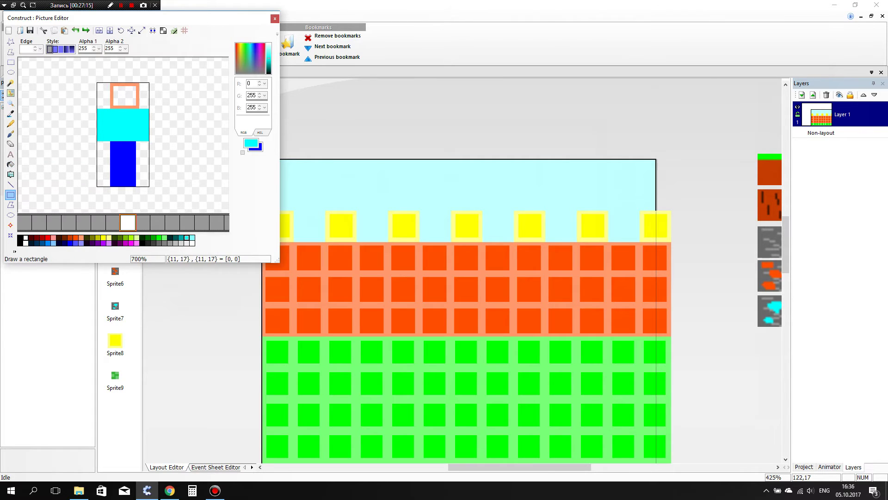
mouse_move(99, 142)
left_mouse_down()
mouse_move(106, 157)
mouse_move(105, 146)
mouse_move(140, 145)
left_mouse_up()
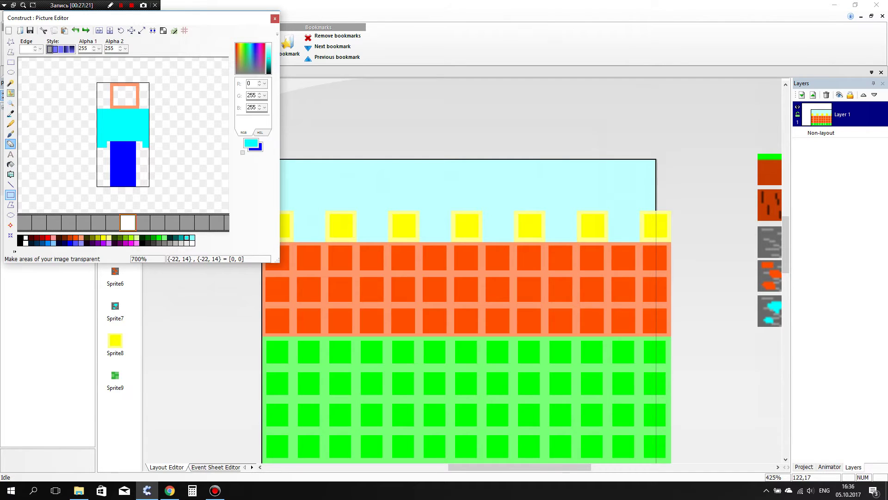
left_click(11, 143)
scroll(120, 140, "up", 3)
scroll(121, 139, "up", 1)
key("ctrl+z")
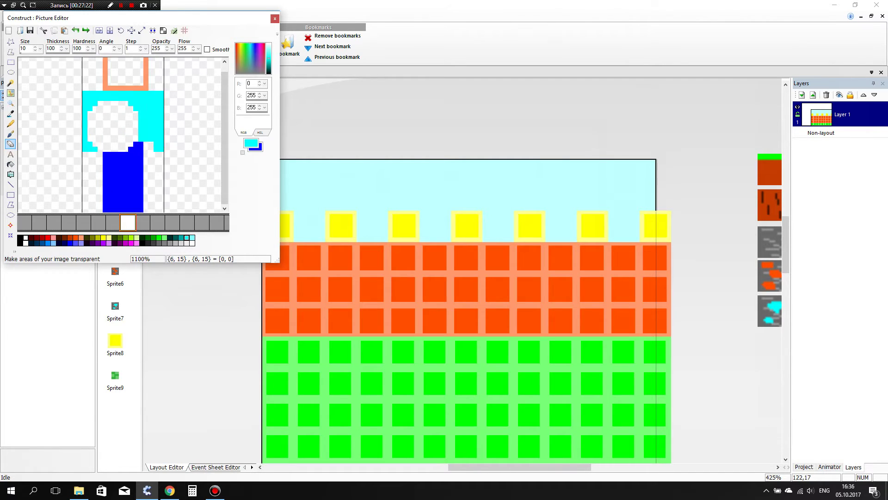
scroll(121, 139, "up", 1)
key("ctrl+z")
Cut a narrow vertical transparent gap on each side of the cyan torso to separate it from the arms.
left_click(11, 61)
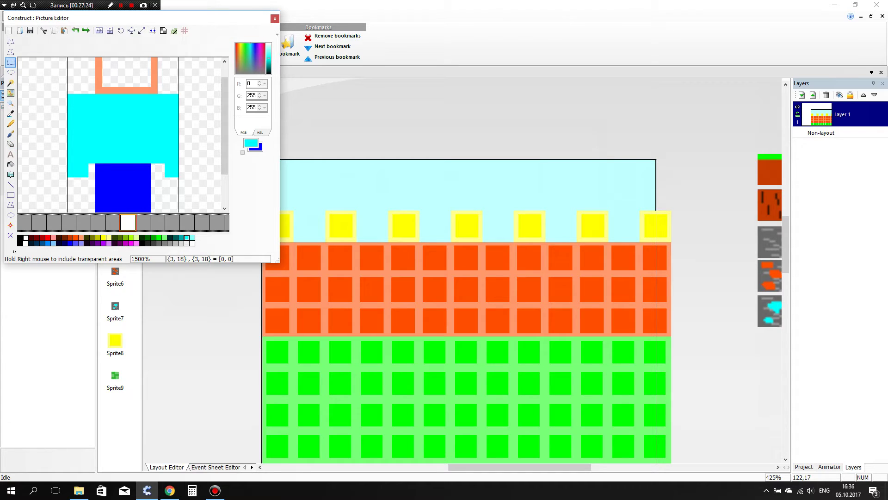
left_click_drag(94, 165, 95, 164)
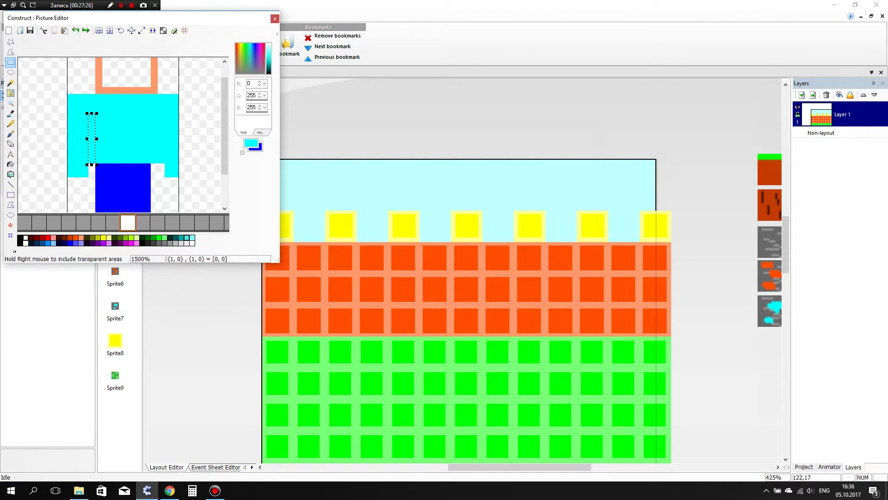
key("Delete")
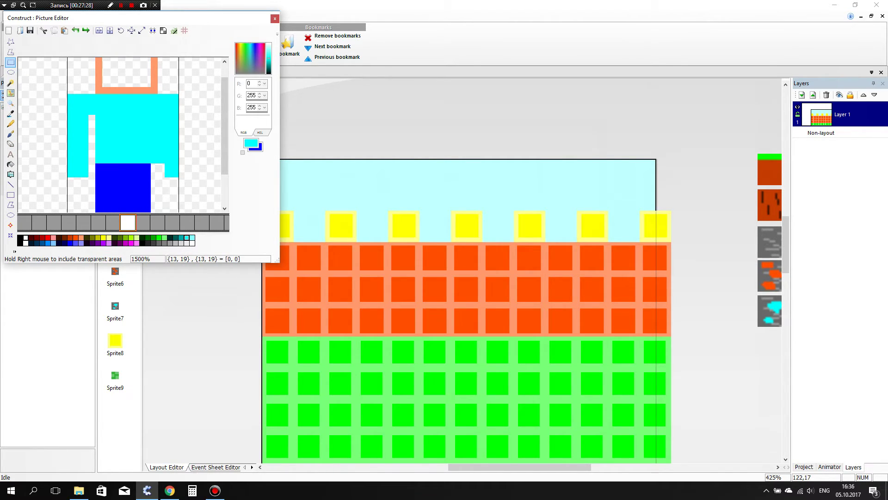
left_click_drag(154, 132, 154, 109)
left_click_drag(161, 181, 160, 125)
key("Delete")
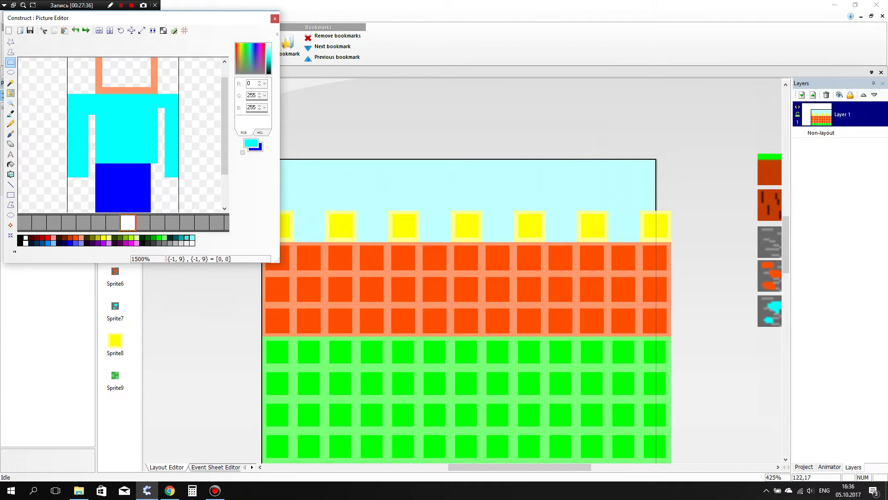
Widen the blue legs by one pixel column on their right side with the pencil to match the torso's width.
left_click(10, 123)
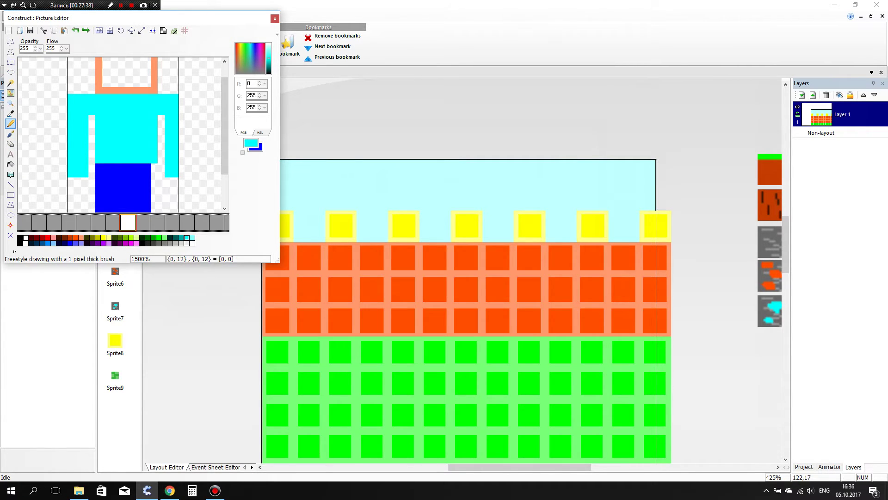
scroll(138, 129, "down", 3)
scroll(139, 130, "up", 3)
left_click(152, 131)
right_click_drag(152, 125, 152, 209)
right_click(152, 203)
scroll(152, 204, "down", 2)
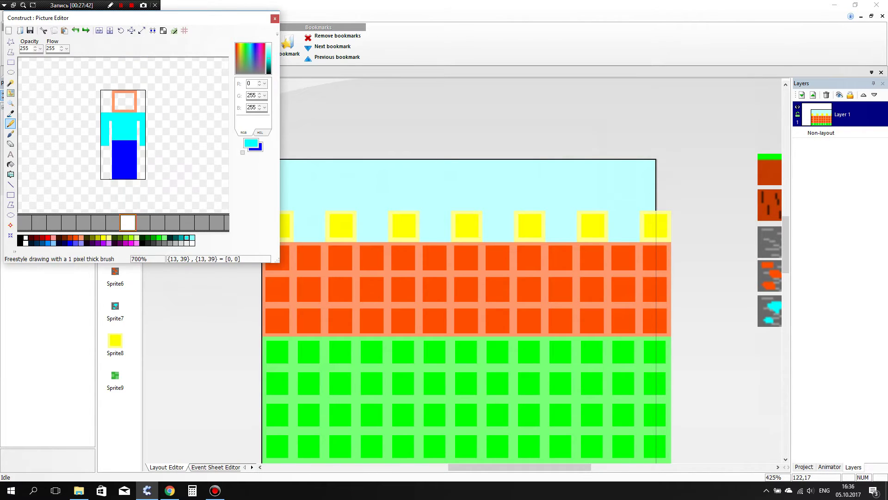
Paint a peach hand at the end of the character's left-side arm, discarding the darker orange tried first.
scroll(147, 139, "up", 2)
left_click(76, 238)
left_click(87, 209)
left_click(81, 238)
key("ctrl+z")
left_click(87, 143)
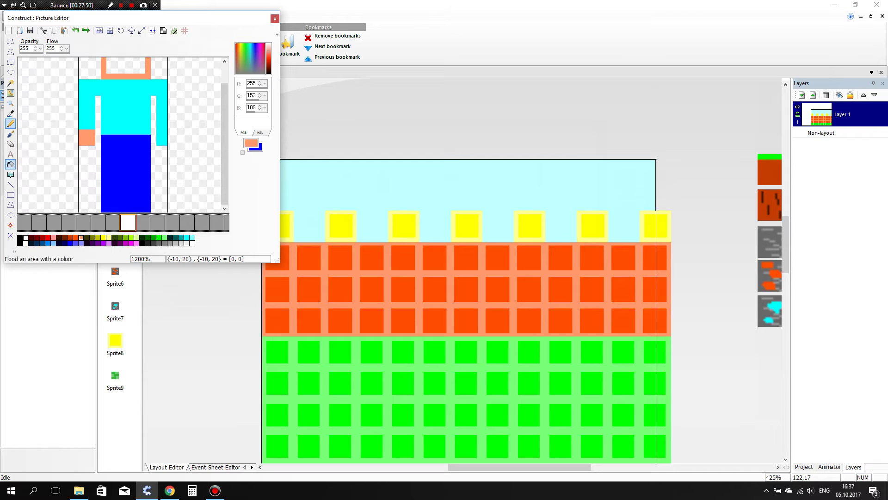
Paint a matching peach hand at the end of the right-side arm with the pencil.
left_click(10, 144)
key("ctrl+z")
left_click(10, 123)
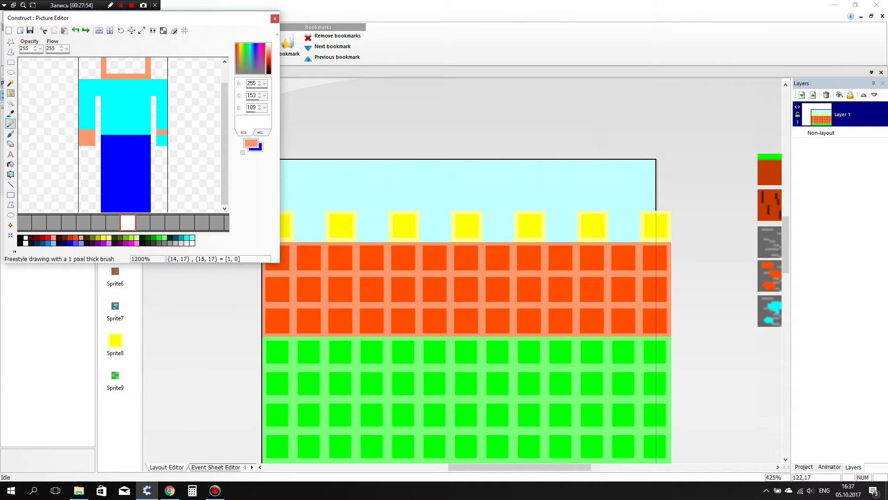
left_click(154, 137)
left_click_drag(160, 143, 148, 143)
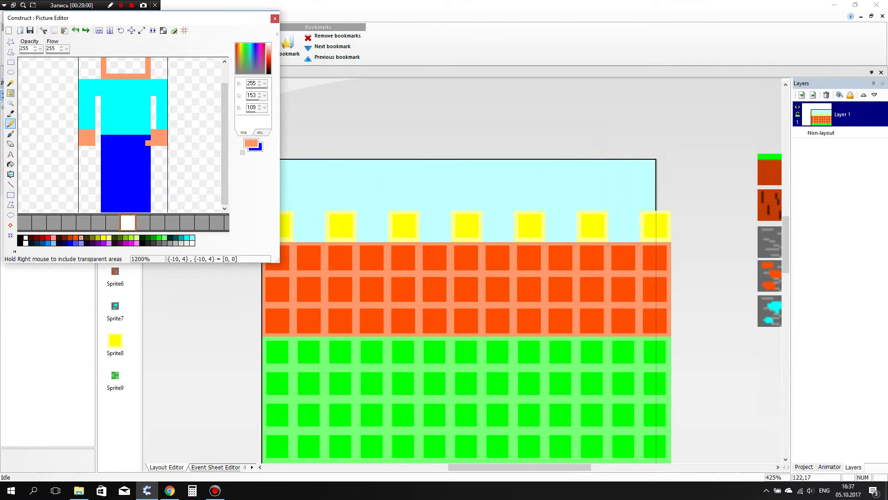
Select the narrow column along the right edge of the torso and legs below the shoulder, and delete its pixels.
left_click(10, 62)
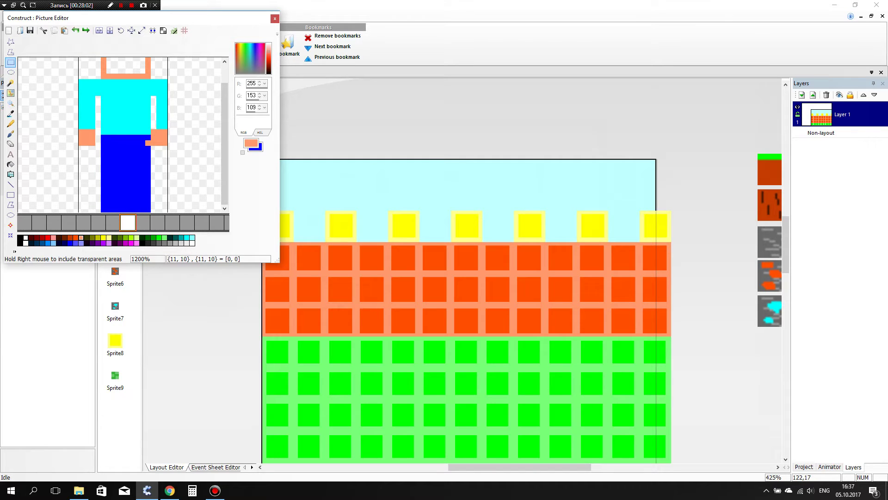
left_click_drag(148, 99, 153, 248)
left_click(158, 99)
left_click_drag(151, 101, 139, 273)
left_click(159, 92)
left_click_drag(151, 103, 147, 235)
key("Delete")
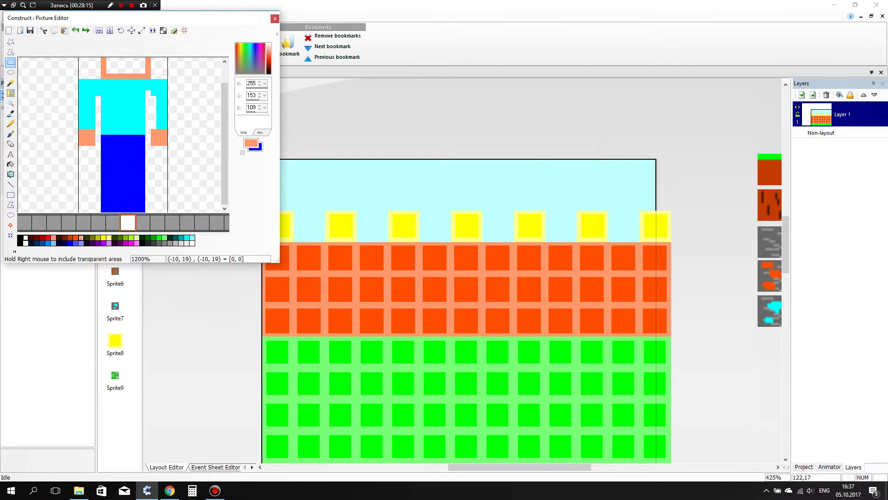
Repaint the inner edge of the right-side arm in cyan with the pencil, narrowing the gap beside the torso.
left_click(187, 237)
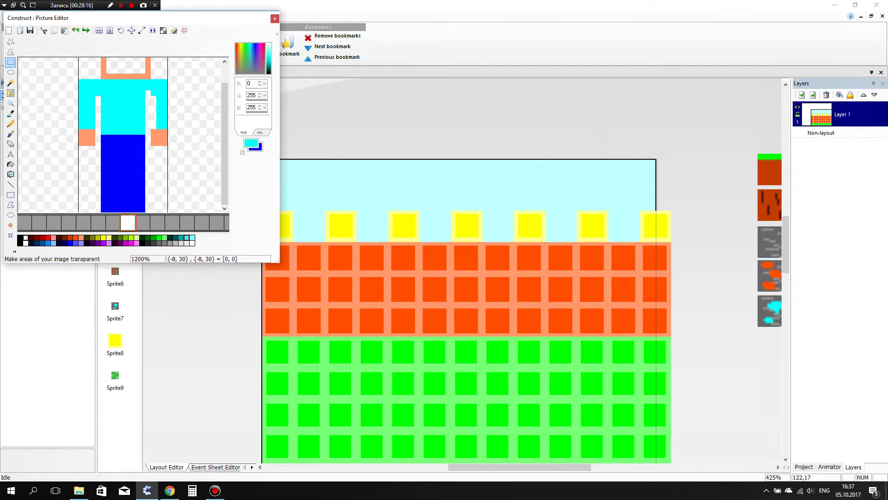
left_click_drag(152, 97, 156, 129)
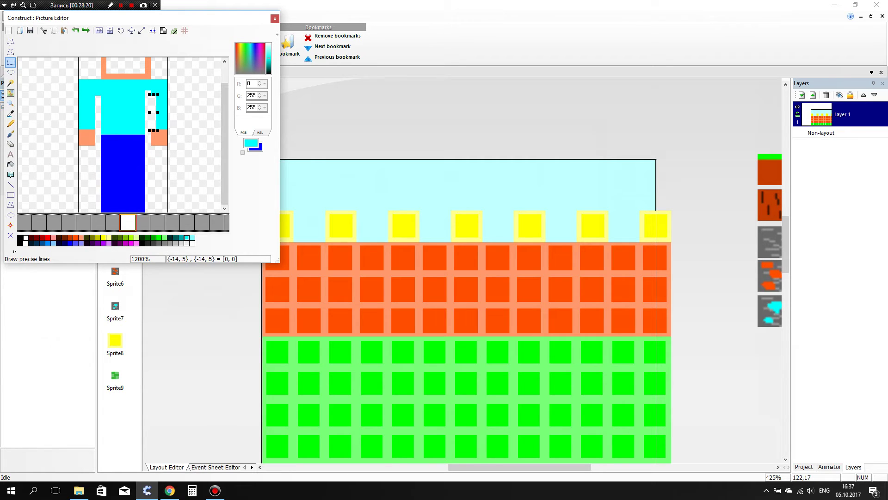
left_click(10, 185)
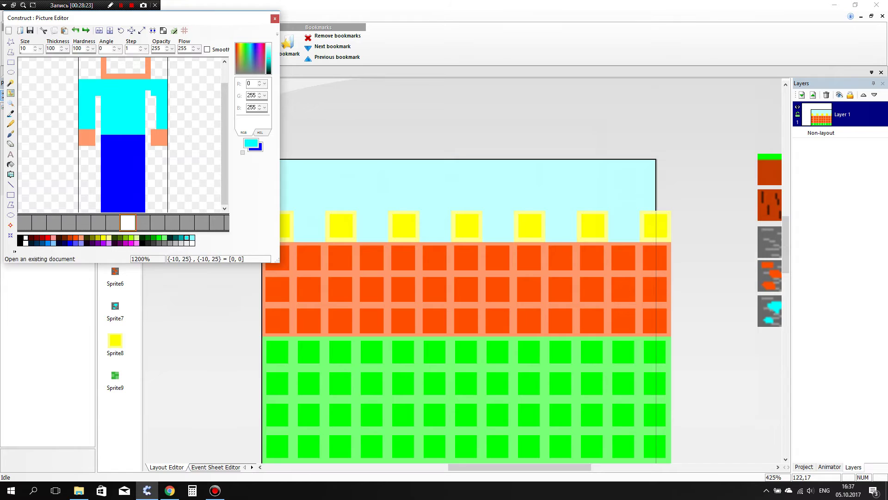
left_click(11, 123)
left_click(153, 125)
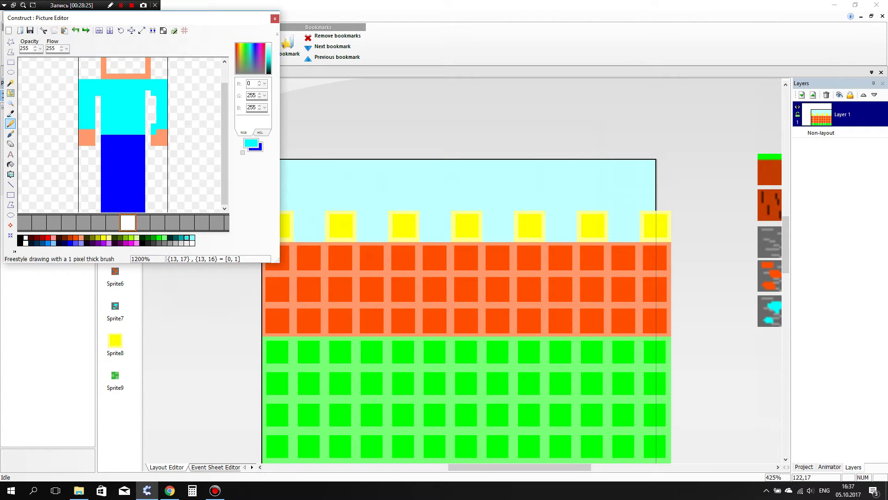
left_click(75, 30)
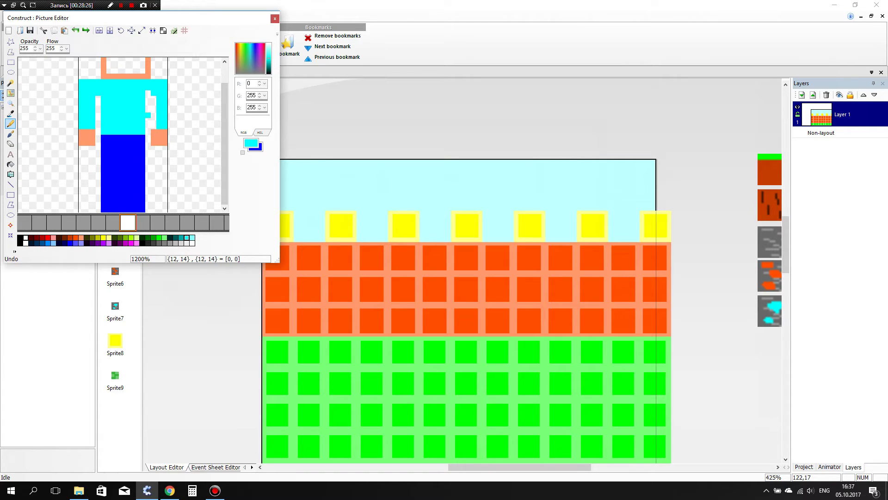
left_click_drag(154, 124, 153, 98)
scroll(130, 109, "up", 2)
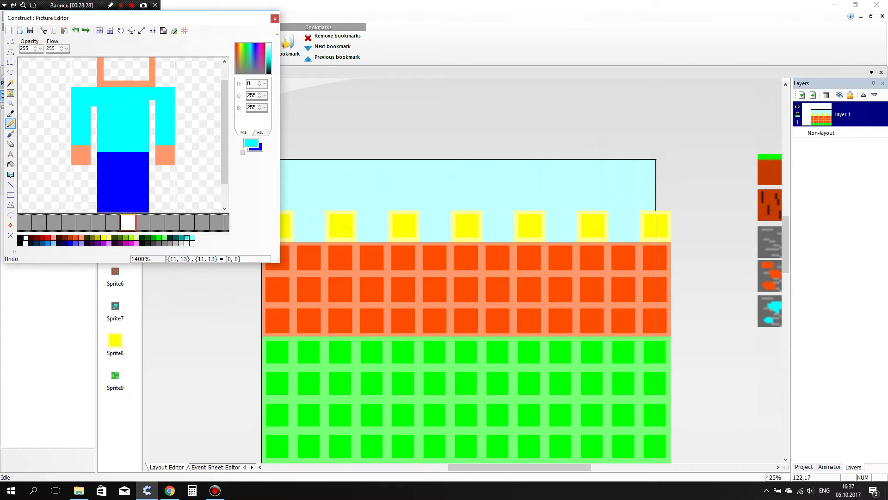
Fill the inside of the character's head outline with peach.
scroll(131, 109, "down", 4)
left_click(10, 164)
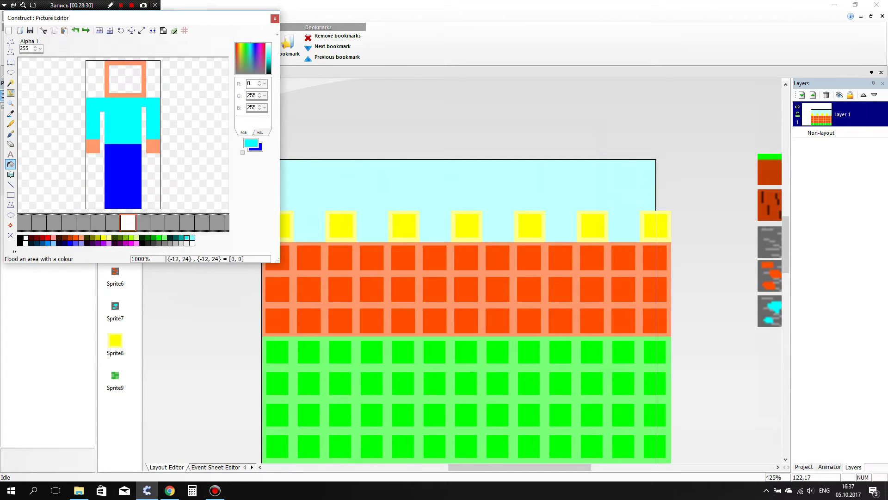
left_click(81, 237)
left_click(125, 79)
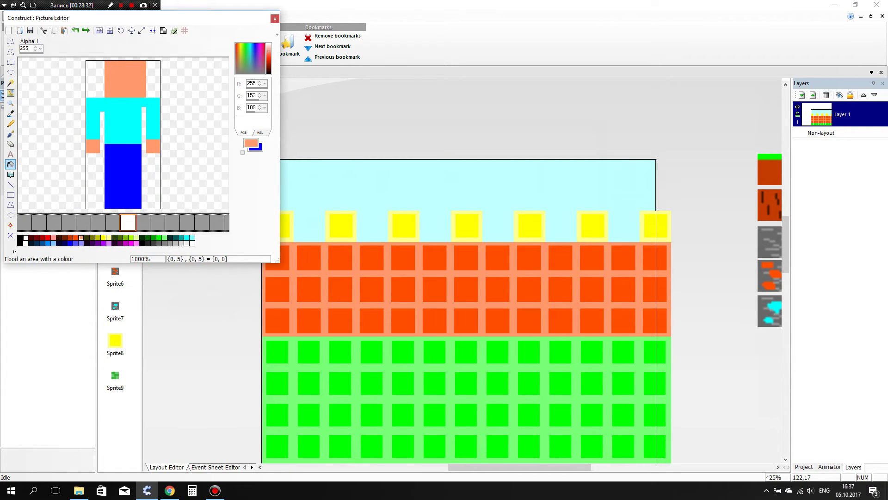
Draw a brown hair strip across the top of the head and a small black eye on the left part of the face.
left_click(10, 195)
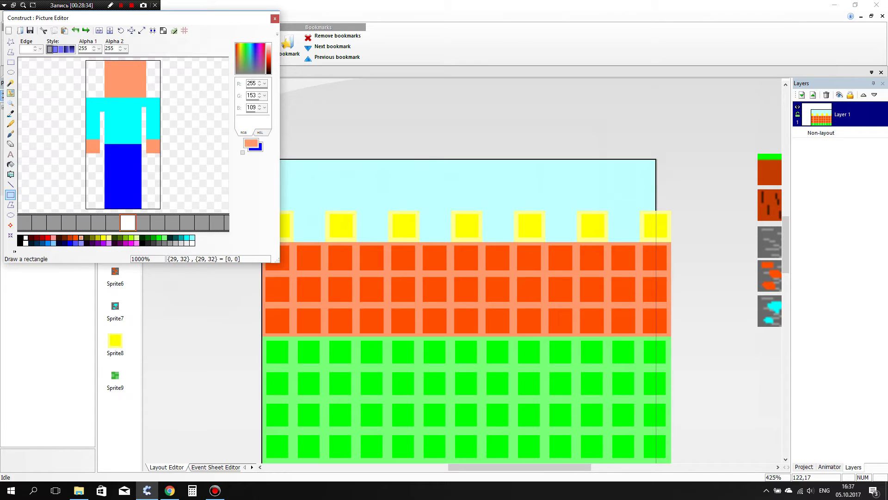
left_click(70, 239)
left_click_drag(111, 63, 144, 67)
left_click(19, 238)
left_click(111, 76)
left_click_drag(111, 76, 116, 77)
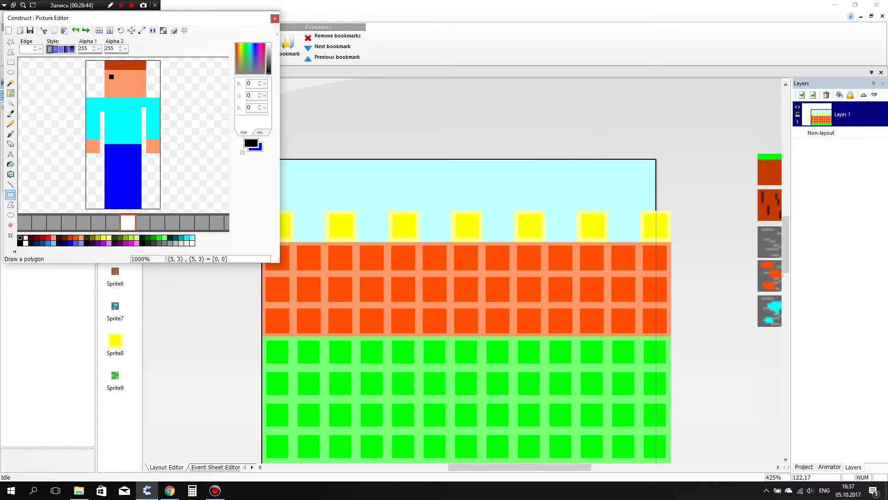
Add a matching black eye on the right part of the face and paint white pixels on the inner side of both eyes.
left_click(140, 76)
left_click(148, 188)
left_click(187, 243)
left_click(192, 243)
left_click(134, 76)
left_click(116, 76)
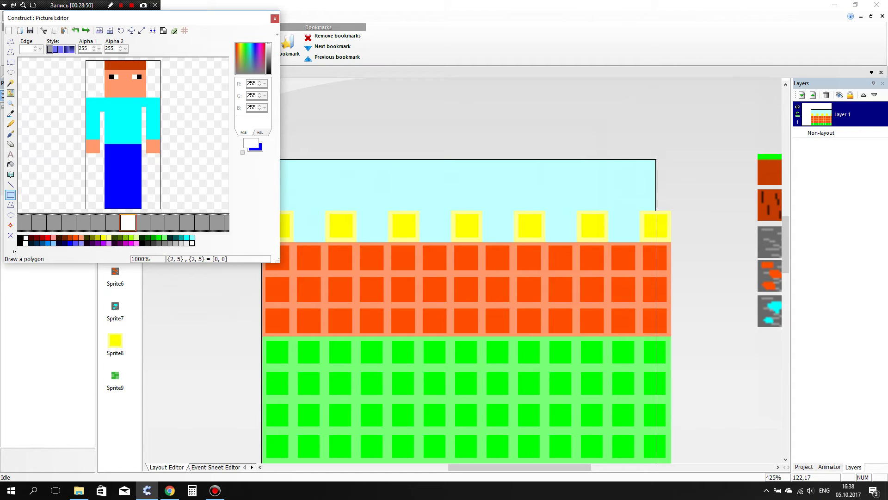
Undo the two white eye pixels.
left_click(10, 62)
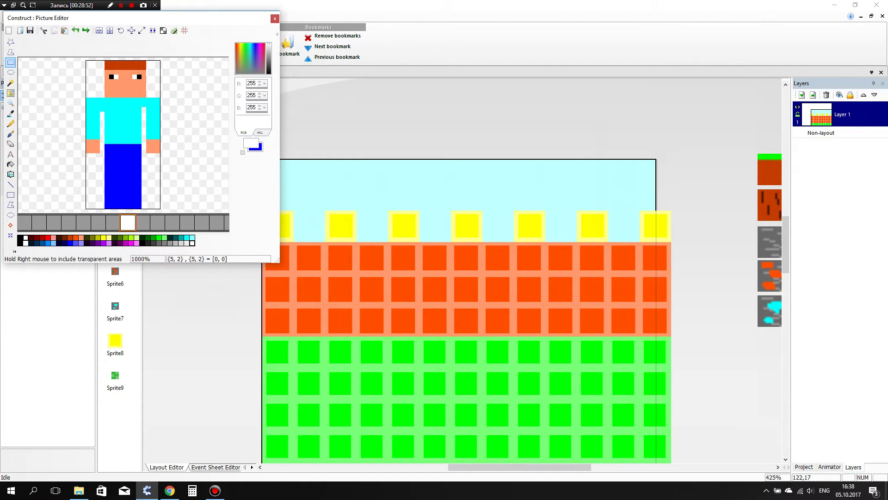
left_click(75, 30)
left_click(75, 30)
Repaint both eyes with the pencil, making the outer pixels white and the inner pixels black.
left_click(10, 123)
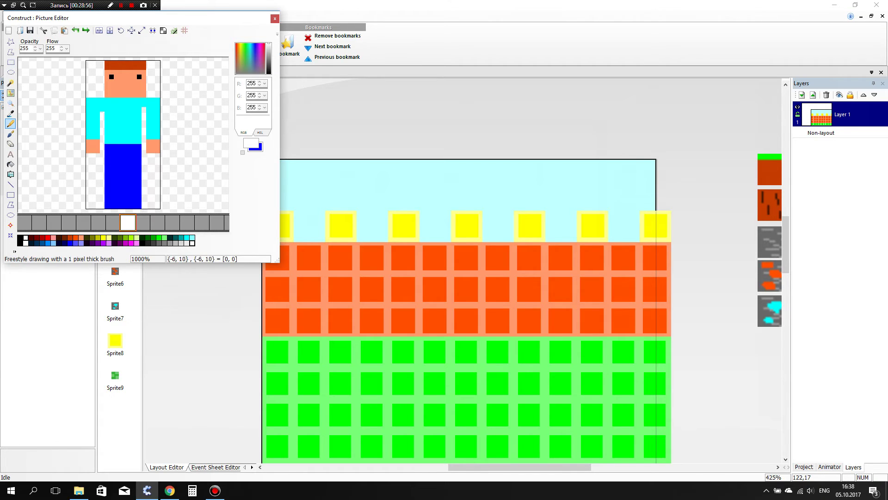
left_click(111, 77)
left_click(139, 77)
left_click(143, 243)
left_click(135, 77)
left_click(116, 77)
Draw a brown nose between the eyes and a wide brown mouth below it.
left_click(70, 238)
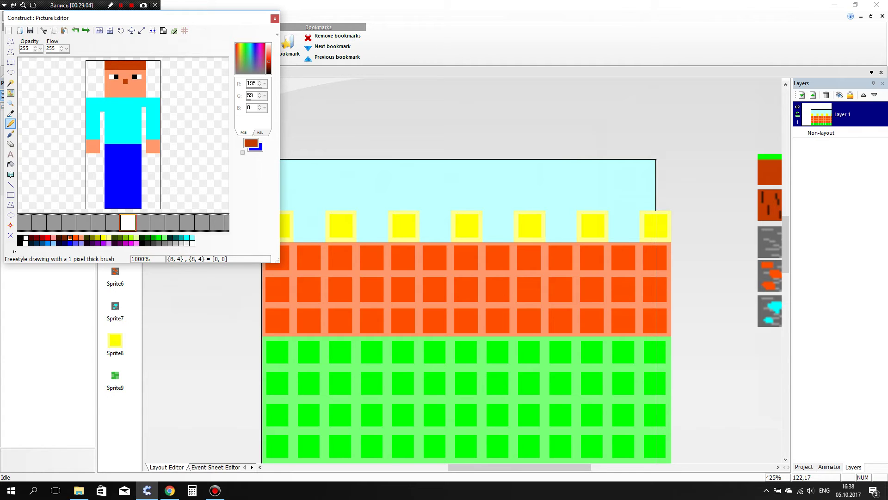
left_click_drag(120, 86, 130, 86)
left_click(132, 91)
left_click(116, 187)
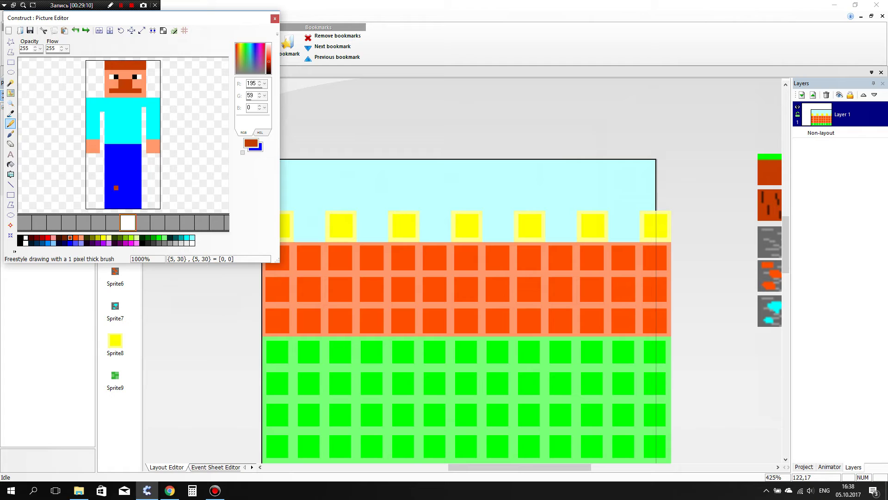
Paint the lower row of the nose over in peach, then close the character image and save its changes.
left_click(81, 238)
left_click(120, 86)
left_click_drag(124, 85, 130, 86)
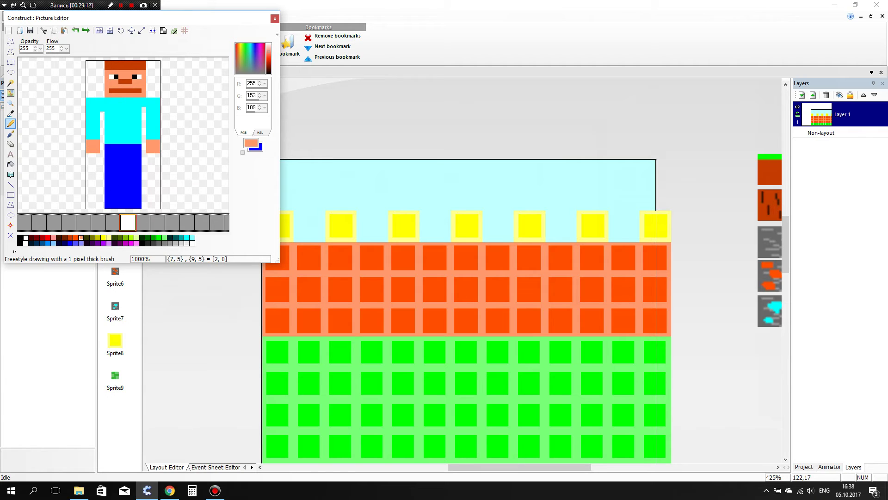
left_click(130, 123)
left_click(275, 19)
left_click(100, 160)
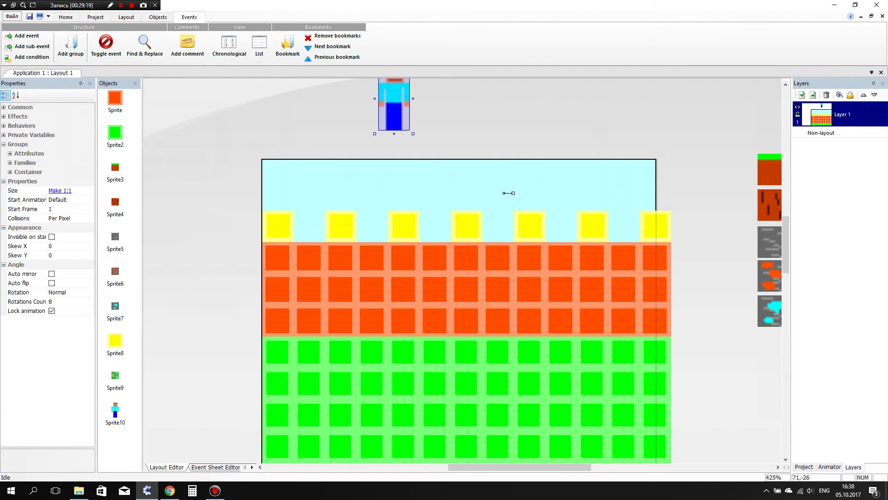
Set the character image's hotspot to X 8, Y 16, save it, and place the character across the layout's upper edge.
left_click_drag(403, 108, 492, 165)
double_click(485, 159)
left_click(11, 226)
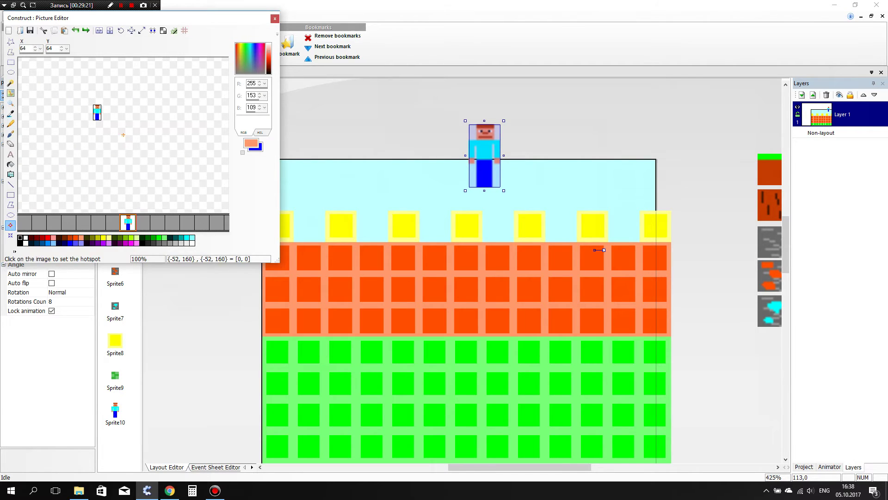
left_click(97, 112)
scroll(114, 150, "up", 2)
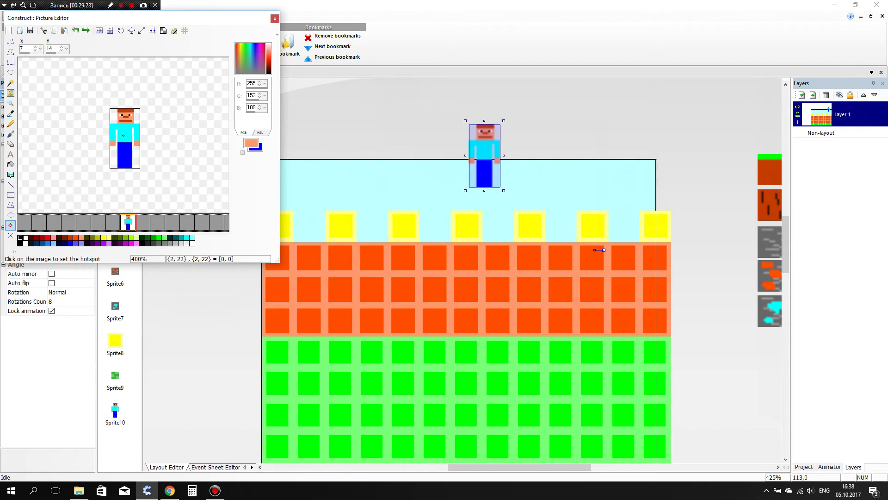
scroll(123, 135, "up", 1)
left_click(124, 135)
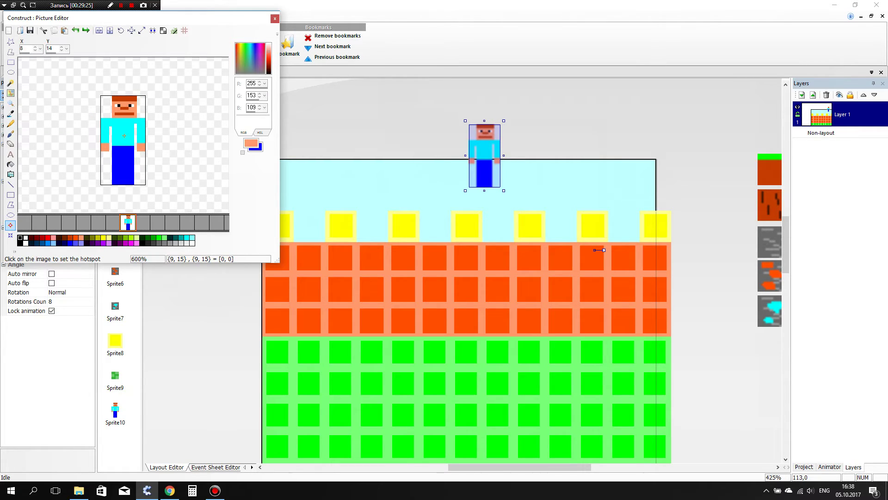
left_click(124, 139)
left_click(124, 138)
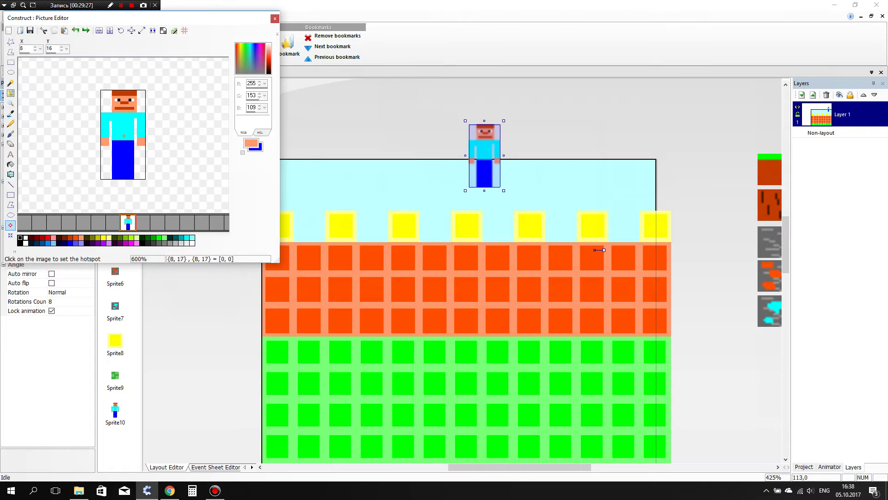
left_click(275, 18)
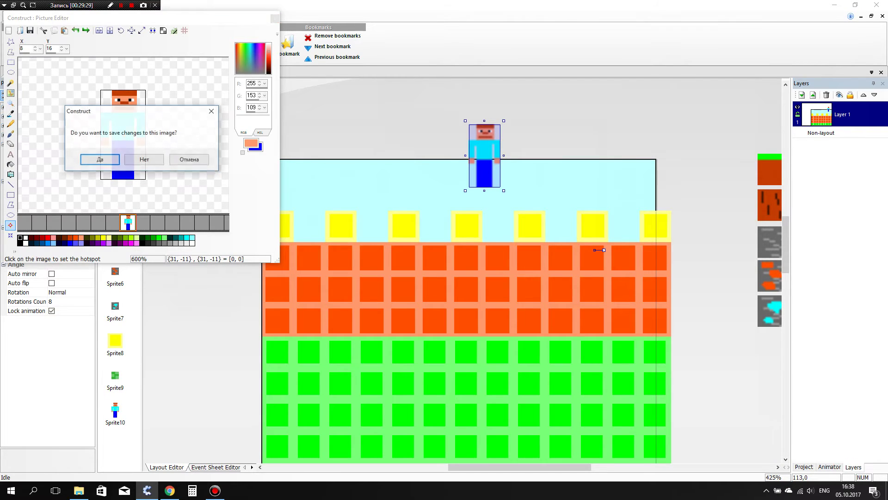
left_click(100, 160)
left_click_drag(602, 243, 441, 140)
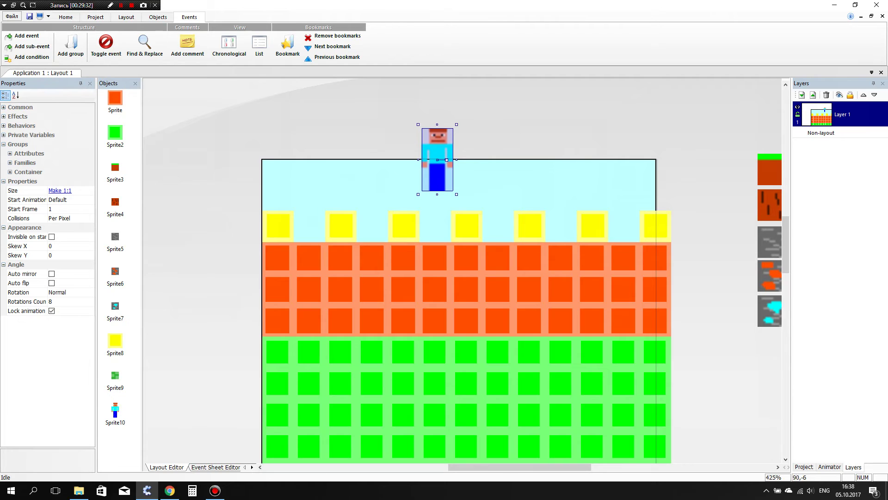
Add the Platform behavior to the character sprite.
left_click(4, 125)
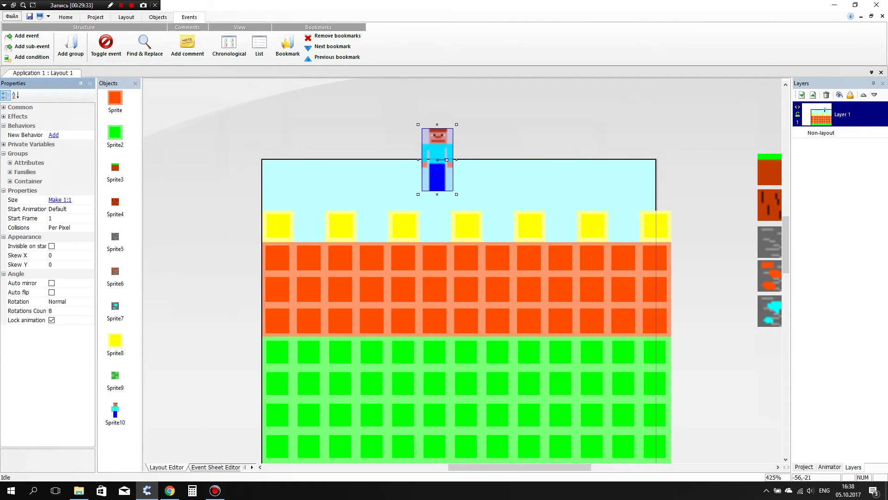
left_click(54, 134)
double_click(406, 245)
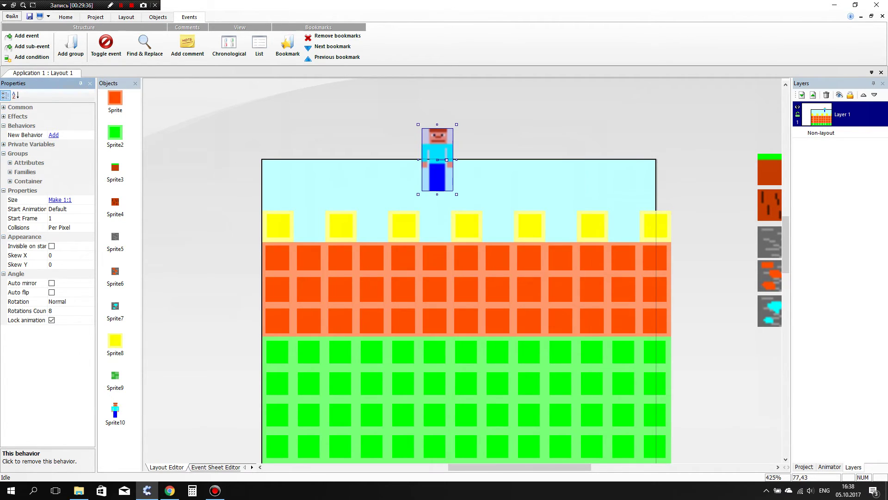
Set the Platform behavior's floor acceleration and floor deceleration to 200.
left_click(52, 163)
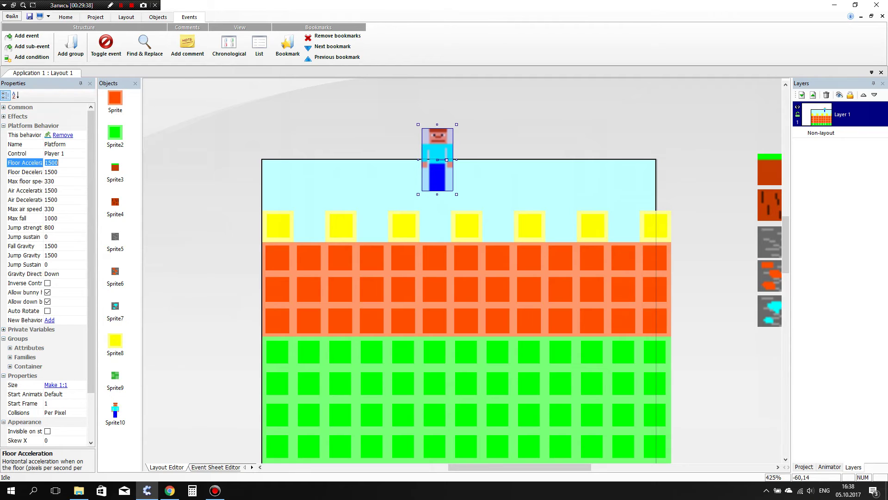
key("BackSpace")
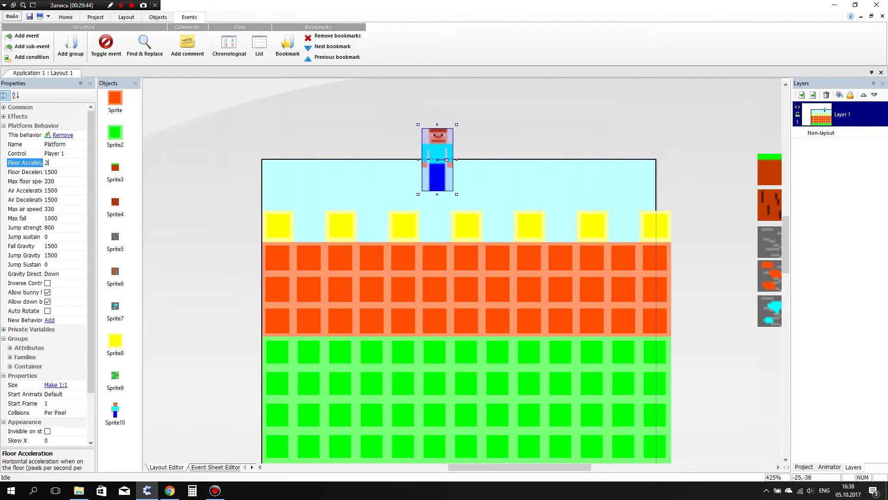
left_click(51, 172)
key("BackSpace")
type("20")
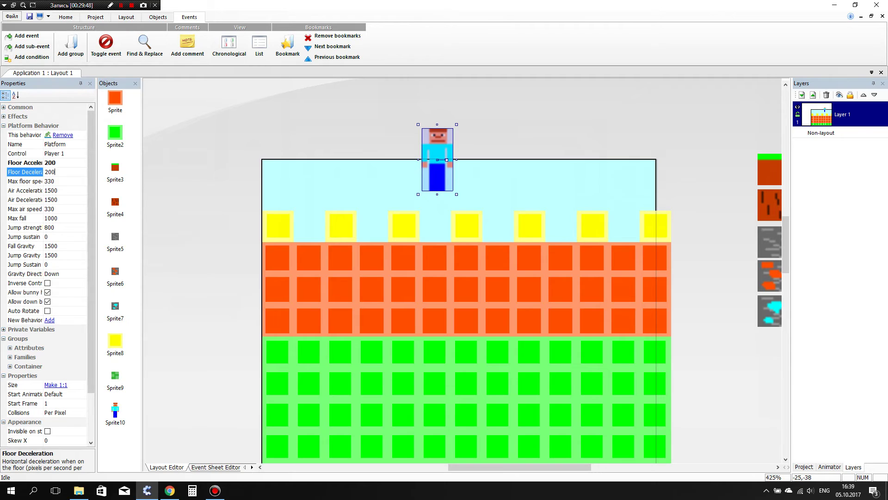
Set the character's max floor speed, air acceleration and air deceleration to 200.
key("Down")
key("BackSpace")
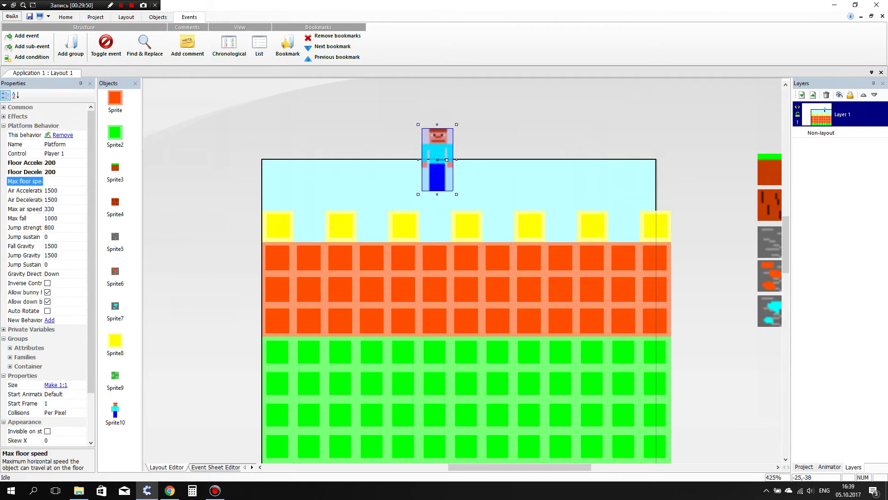
type("200")
key("Down")
key("BackSpace")
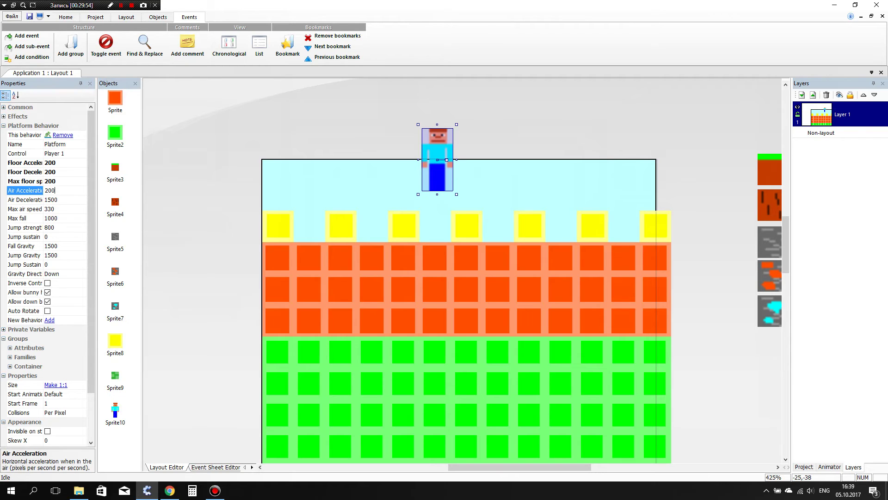
type("200")
key("Down")
key("BackSpace")
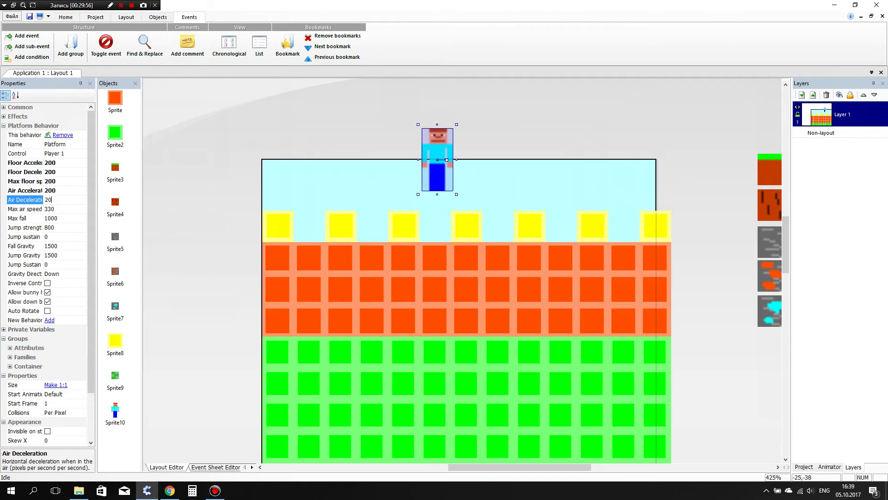
Set the character's max floor speed and max air speed to 100.
left_click(50, 171)
left_click(48, 181)
left_click(49, 181)
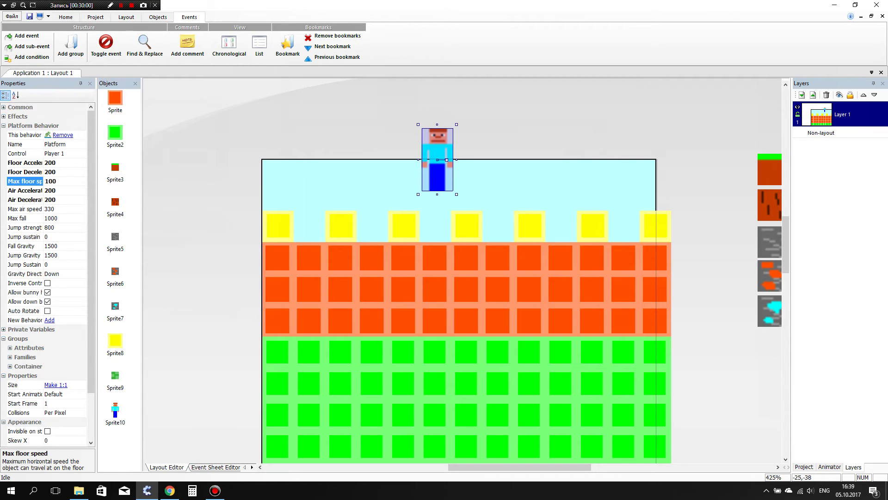
left_click(49, 209)
key("BackSpace")
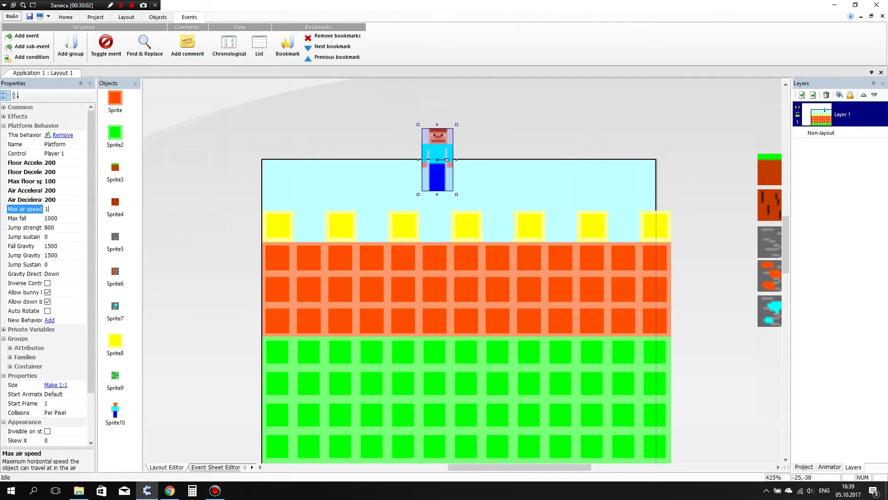
type("100")
key("Down")
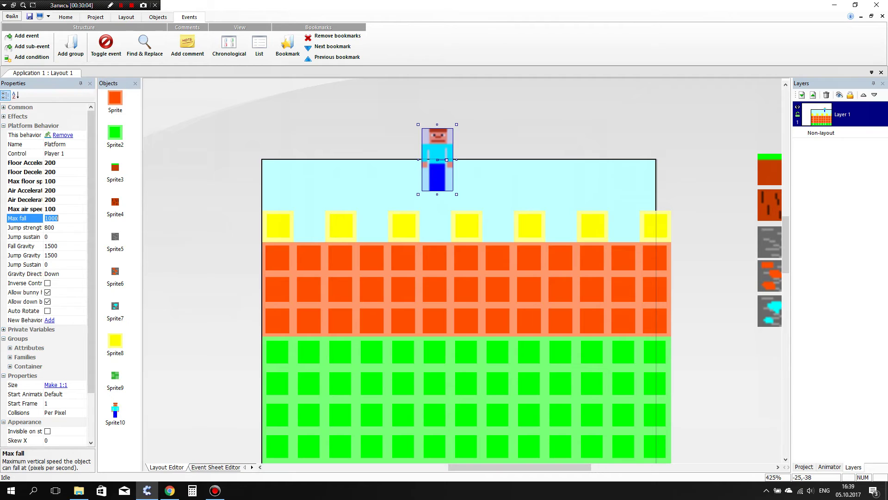
Set the character's jump strength to 400.
key("Down")
key("BackSpace")
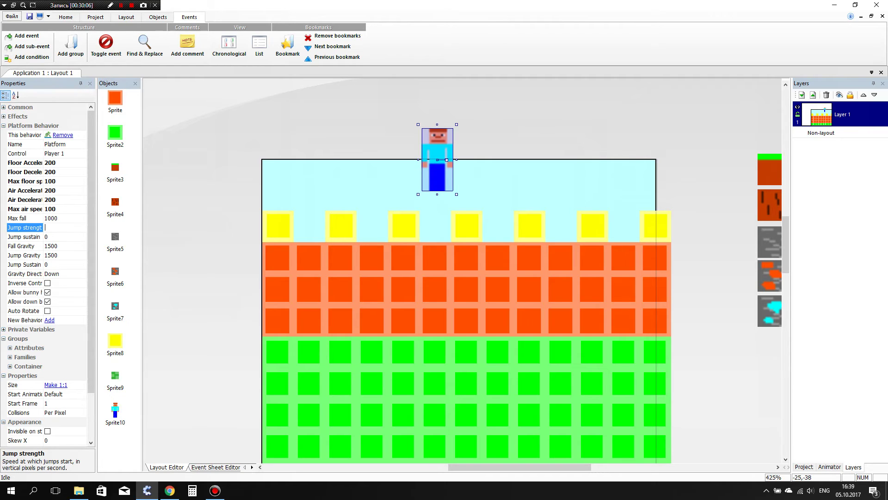
type("400")
left_click(156, 131)
Run the layout maximized, test walking and jumping with the character across the blocks, and close the preview.
left_click(40, 17)
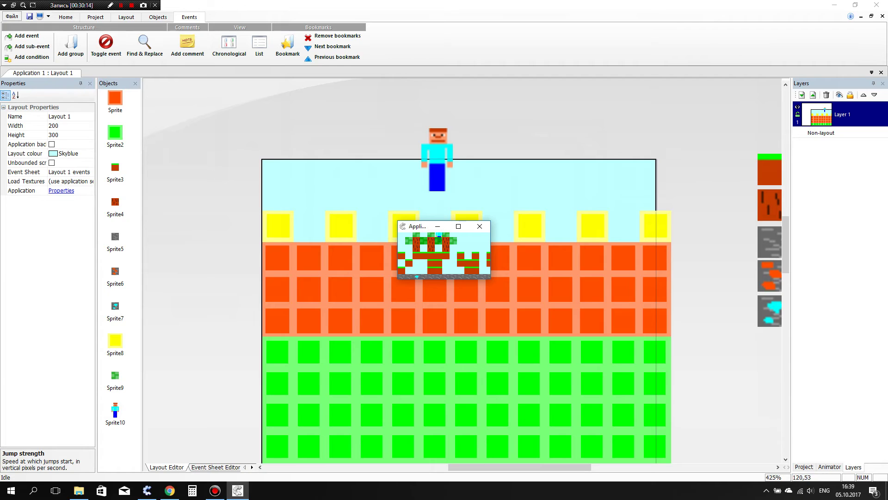
key("Right")
left_click(459, 226)
key("Right")
key("Up")
key("Left")
key("Up")
key("Right")
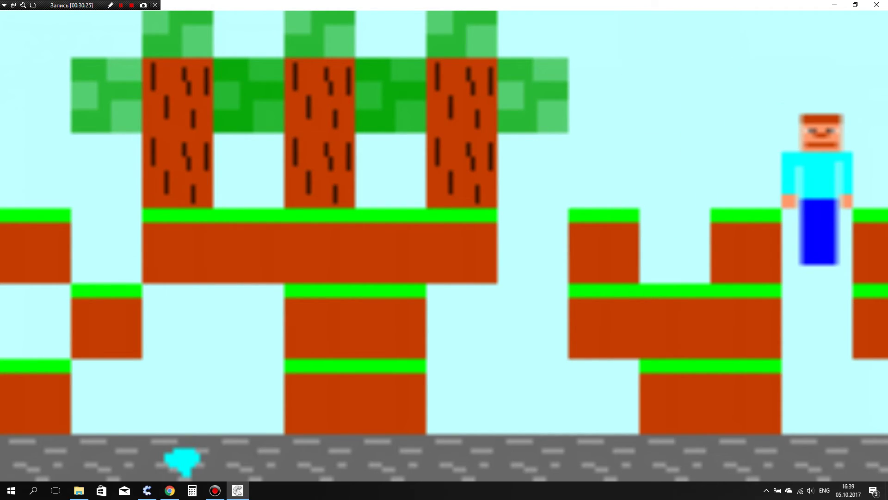
left_click(876, 5)
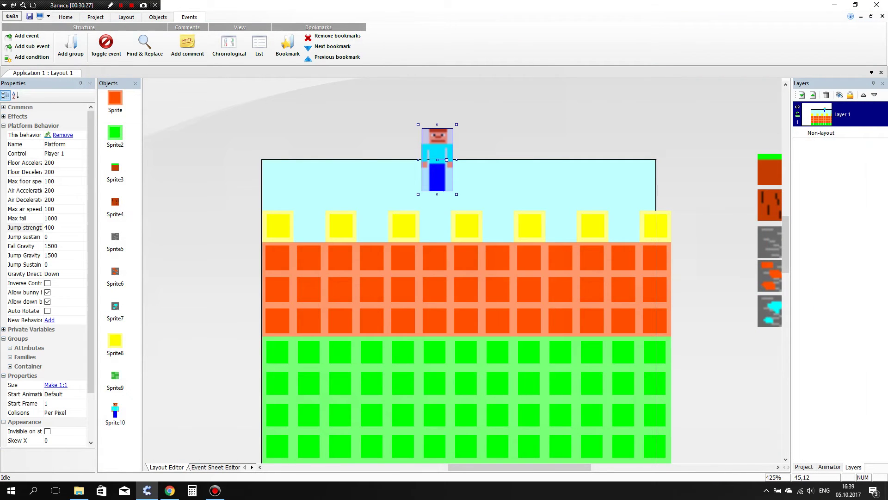
Set the character's jump strength to 200 and enable the Center view on me attribute.
left_click(46, 227)
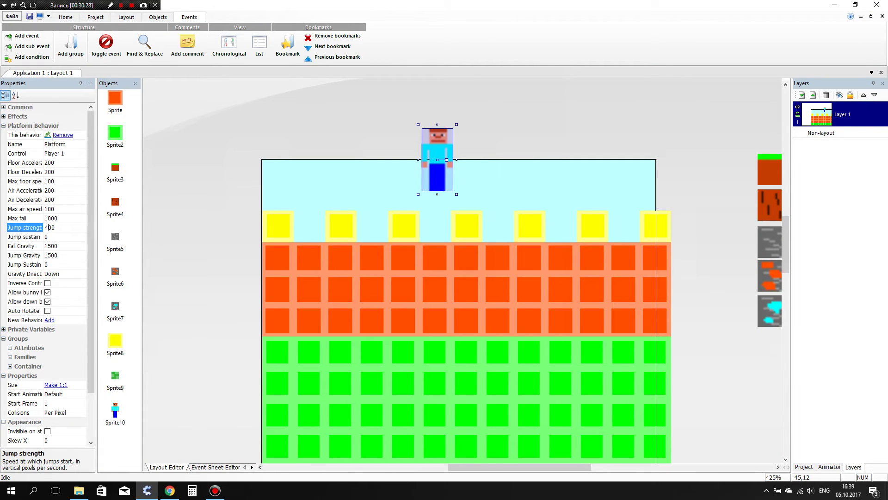
key("BackSpace")
key("Return")
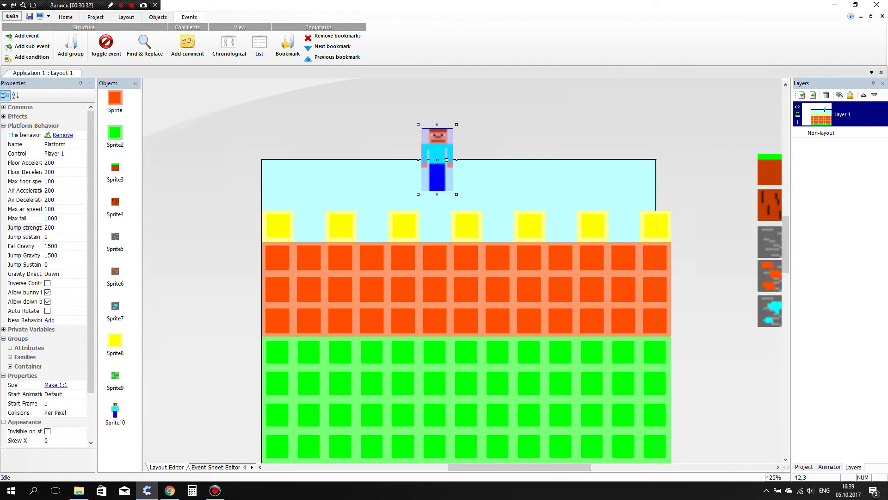
left_click(47, 366)
left_click(172, 287)
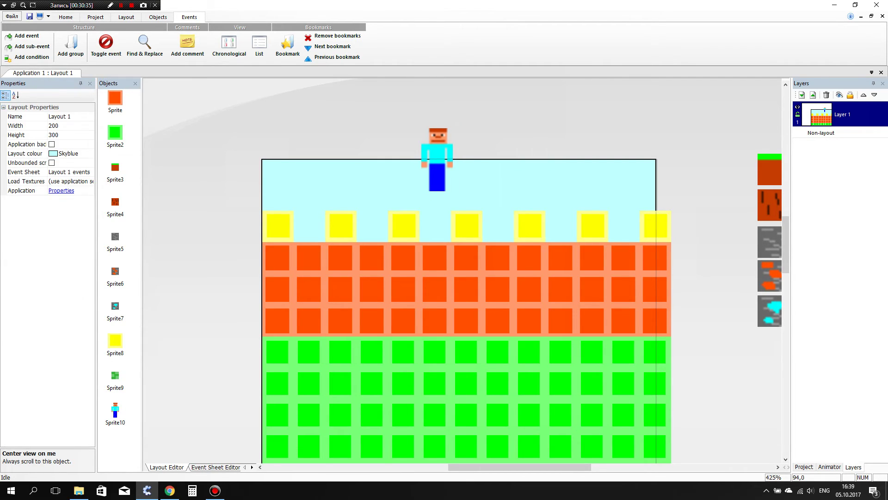
Remove the outermost pixel column from both arms of the character image and save the changes.
double_click(446, 157)
left_click(10, 62)
scroll(124, 114, "up", 7)
left_click_drag(68, 92, 98, 170)
key("Delete")
left_click_drag(188, 92, 149, 173)
left_click(44, 30)
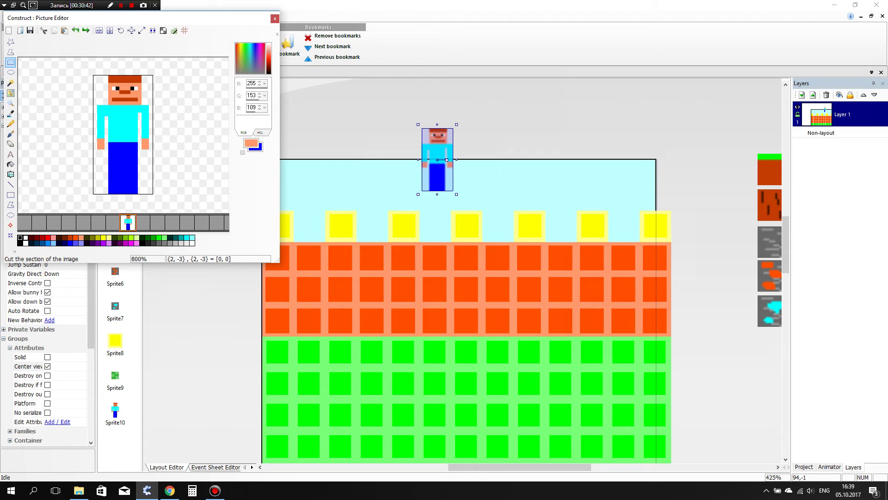
left_click(274, 19)
left_click(100, 159)
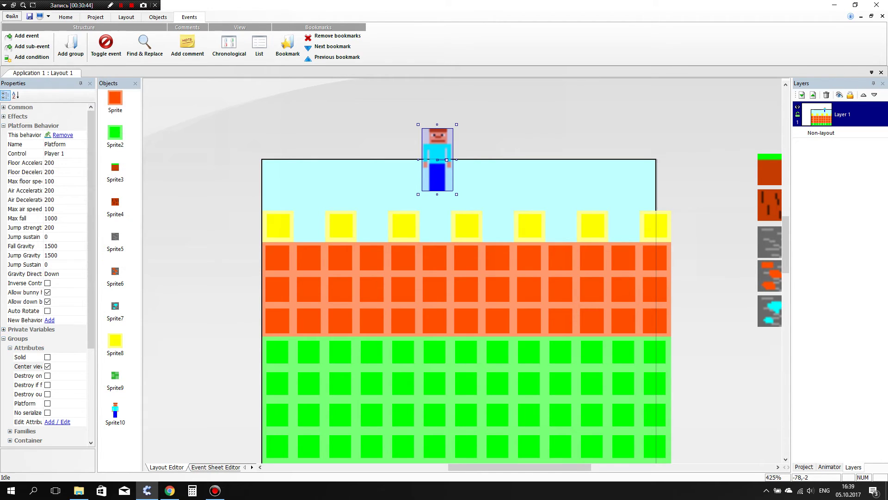
Run the layout, test walking and jumping with the character across the blocks, and close the preview.
left_click(39, 16)
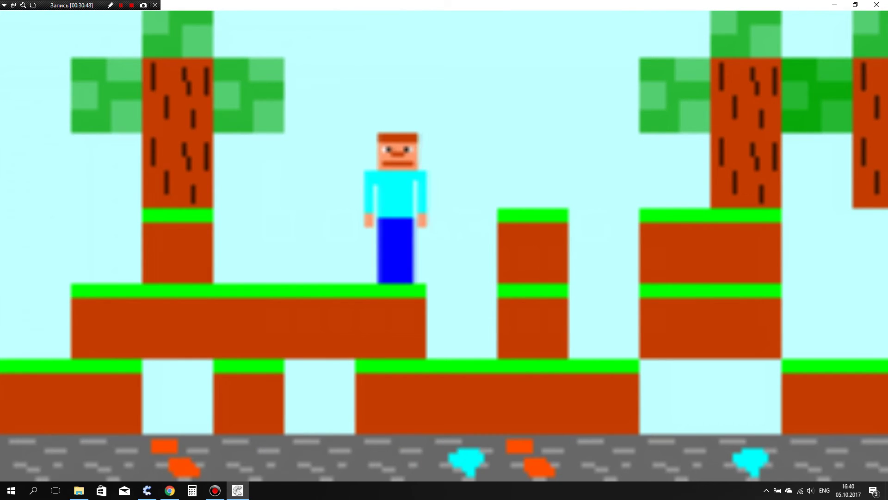
key("Right")
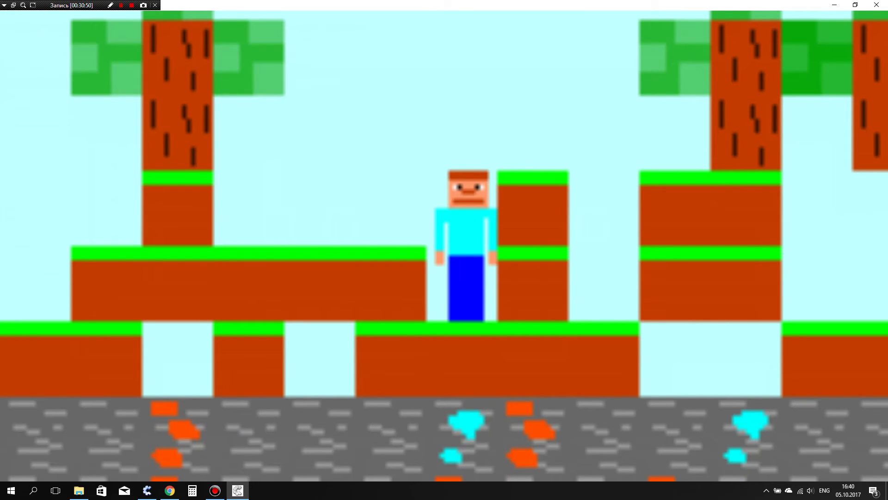
key("shift")
key("shift")
key("shift")
key("Left")
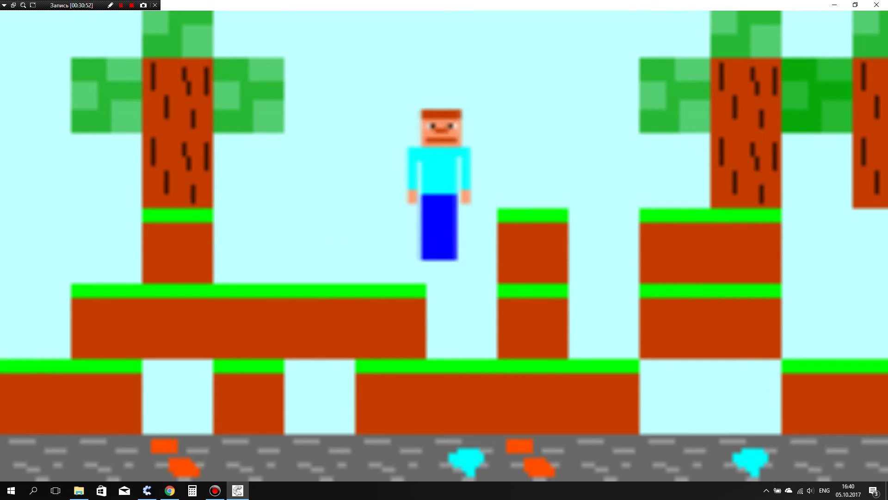
key("Up")
key("Right")
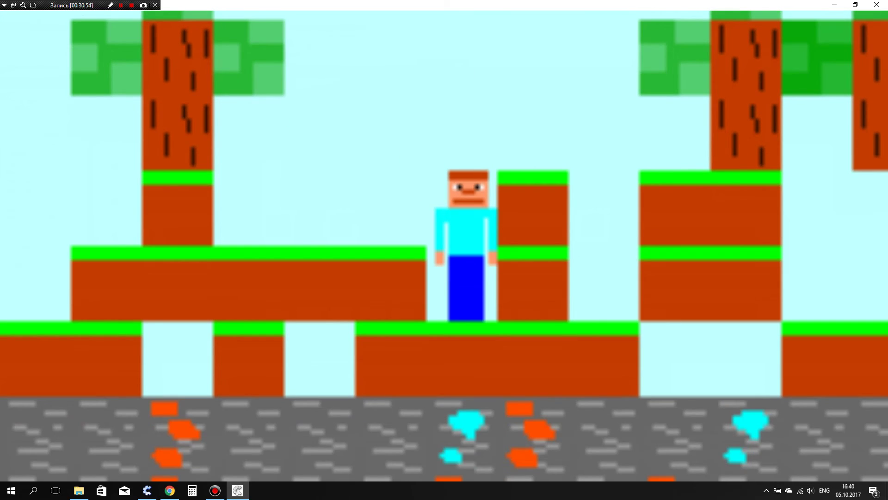
left_click(876, 4)
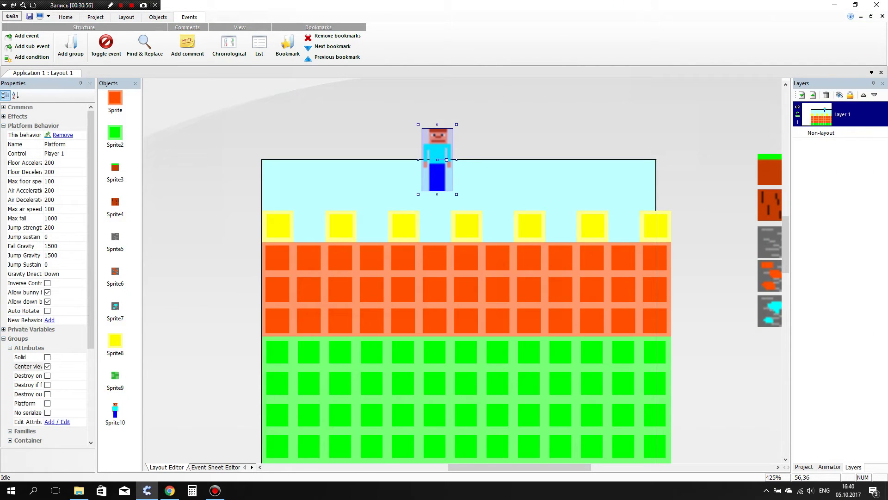
Rerun the layout, test jumping across the gaps and dropping down to the stone layer, and close the preview.
left_click(48, 227)
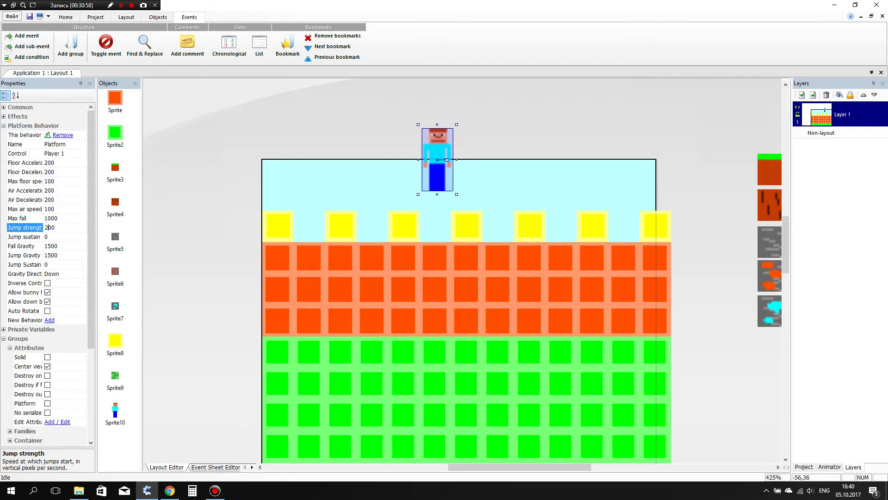
left_click(175, 214)
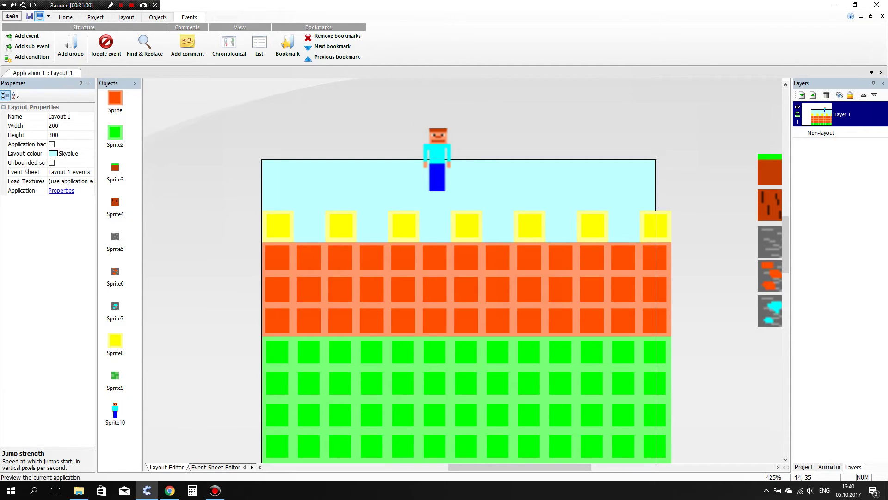
left_click(40, 17)
left_click(458, 227)
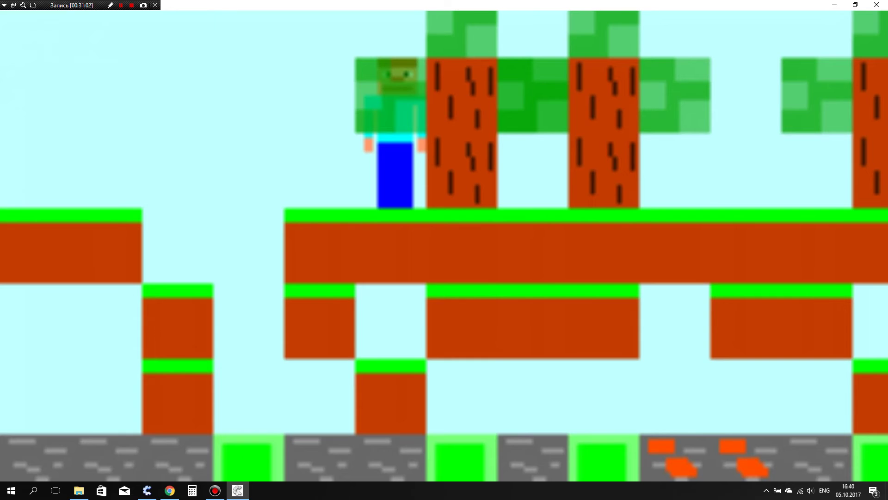
key("Left")
key("Left")
key("Up")
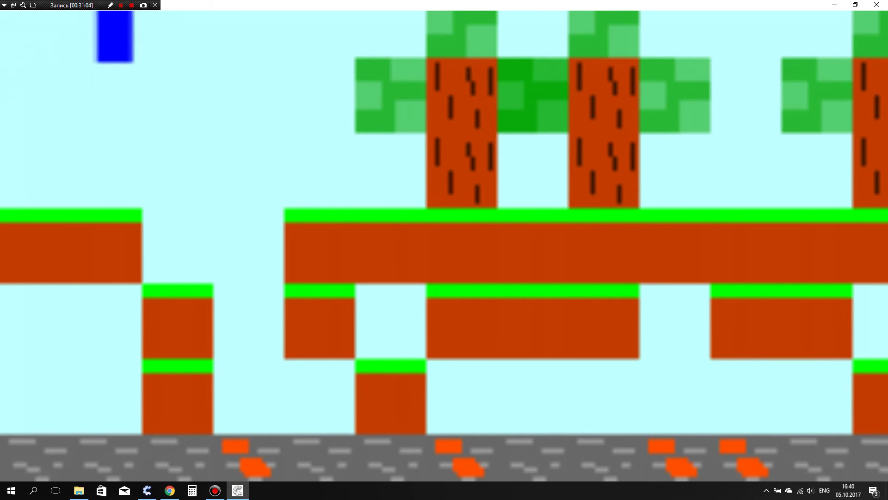
key("Right")
key("Up")
key("Left")
key("Right")
key("Up")
key("Left")
key("Right")
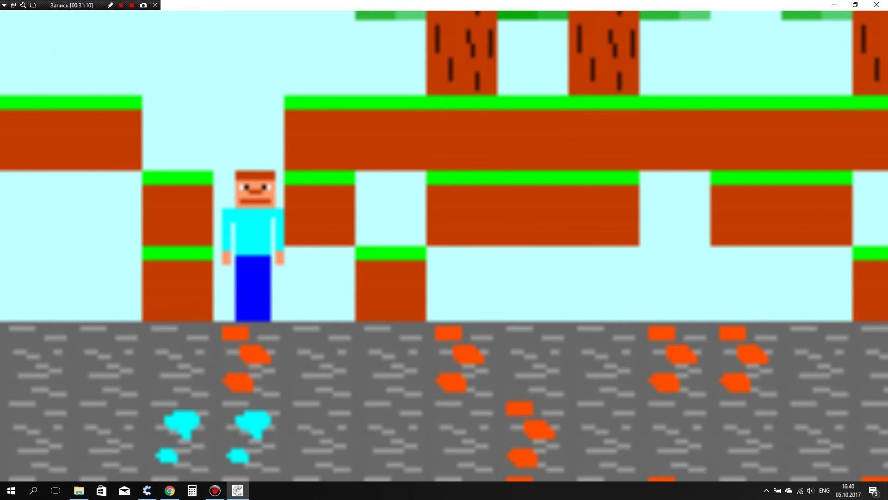
left_click(877, 4)
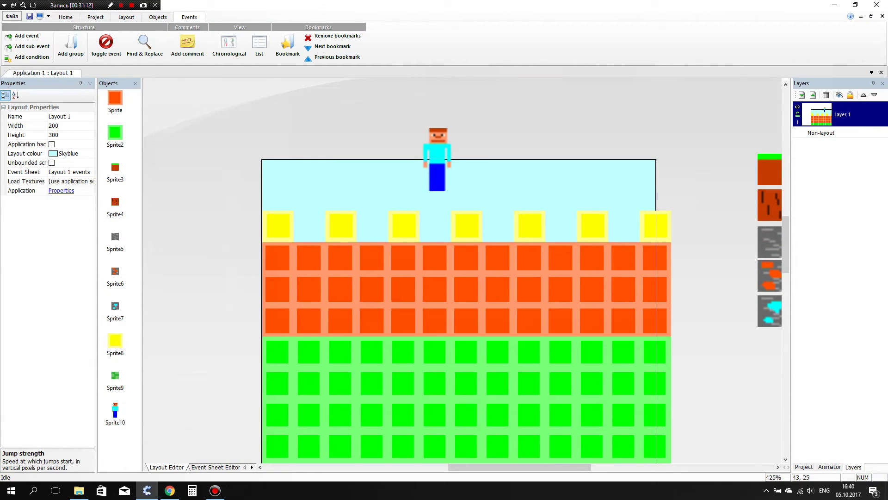
left_click(215, 467)
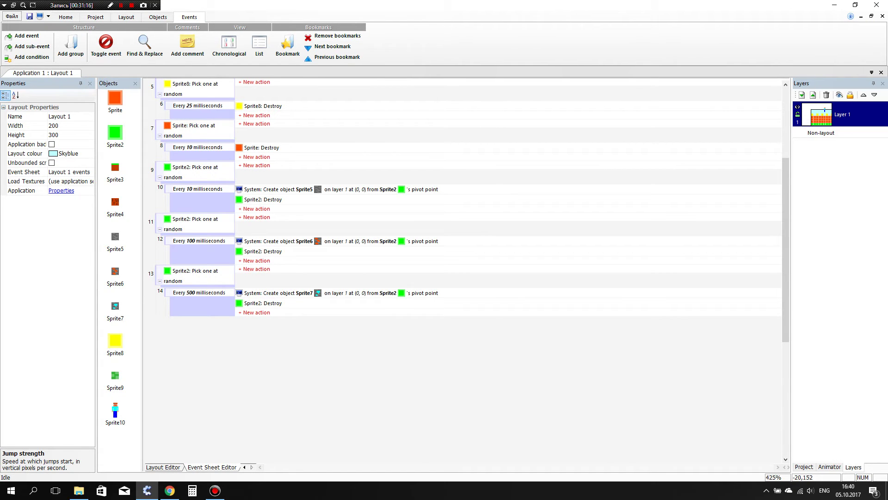
key("Insert")
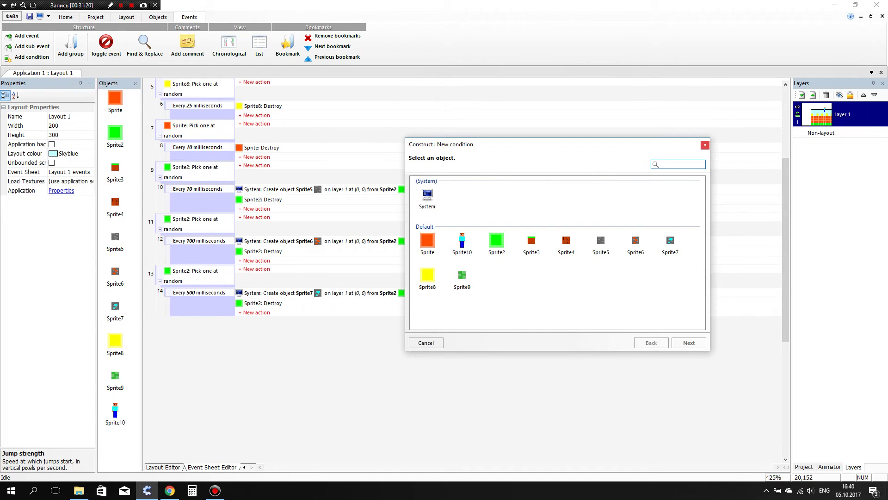
key("Escape")
Insert a Mouse & Keyboard object into the layout.
left_click(162, 467)
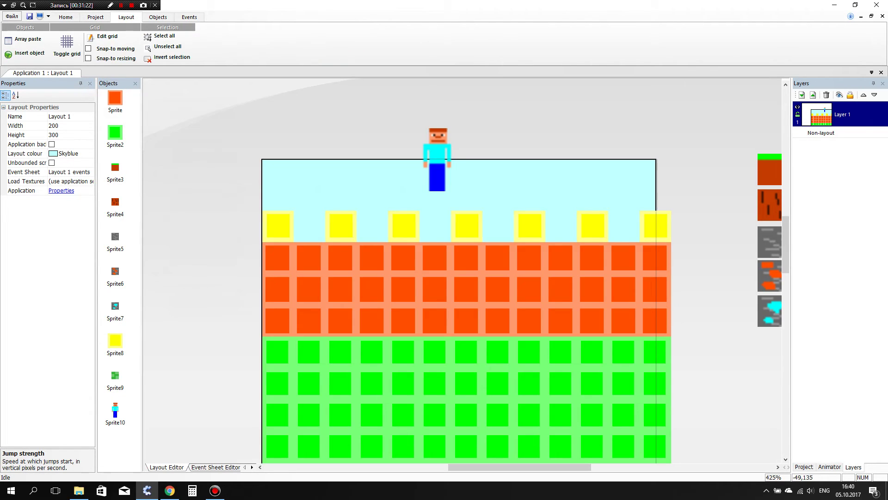
double_click(207, 332)
double_click(347, 180)
Add an event to the event sheet that triggers on a left mouse click on Sprite5.
left_click(215, 466)
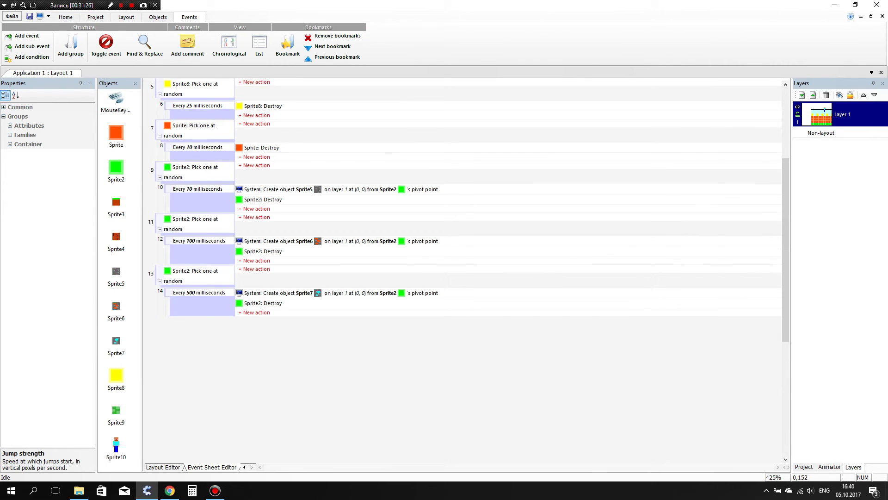
double_click(216, 352)
double_click(425, 245)
double_click(526, 264)
left_click(528, 258)
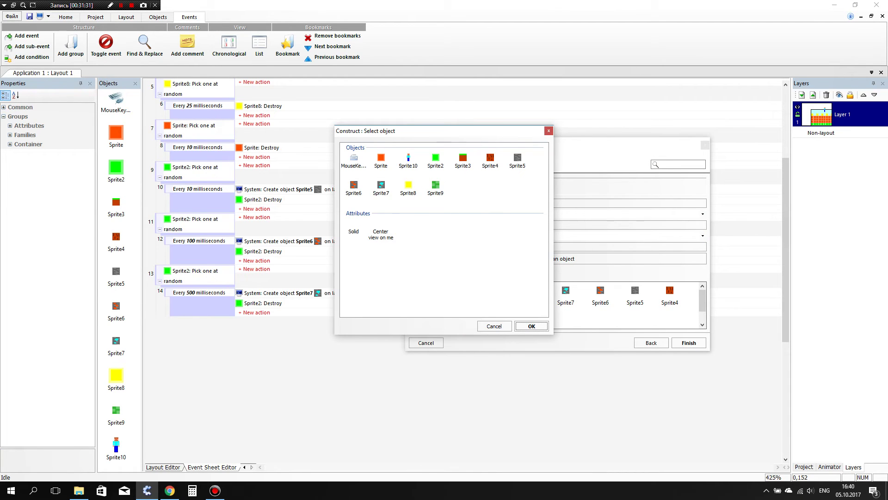
double_click(517, 161)
key("Return")
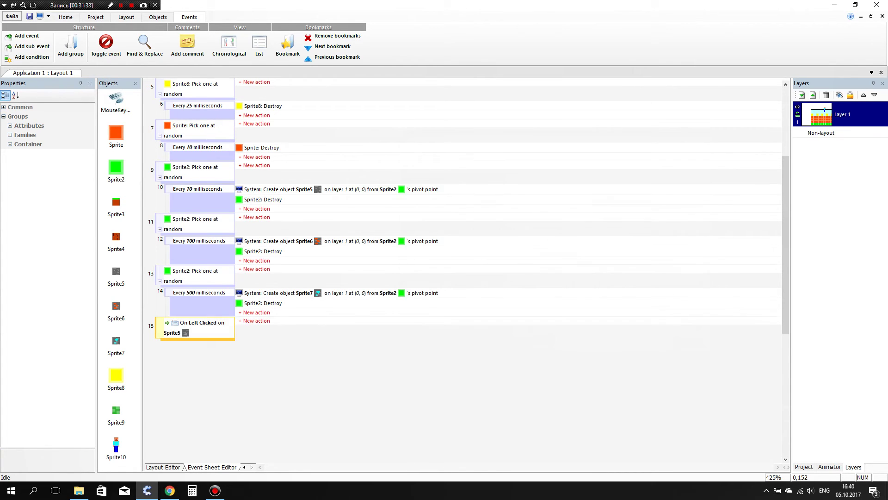
Add a Destroy action for Sprite5 to the new left-click event.
left_click(254, 320)
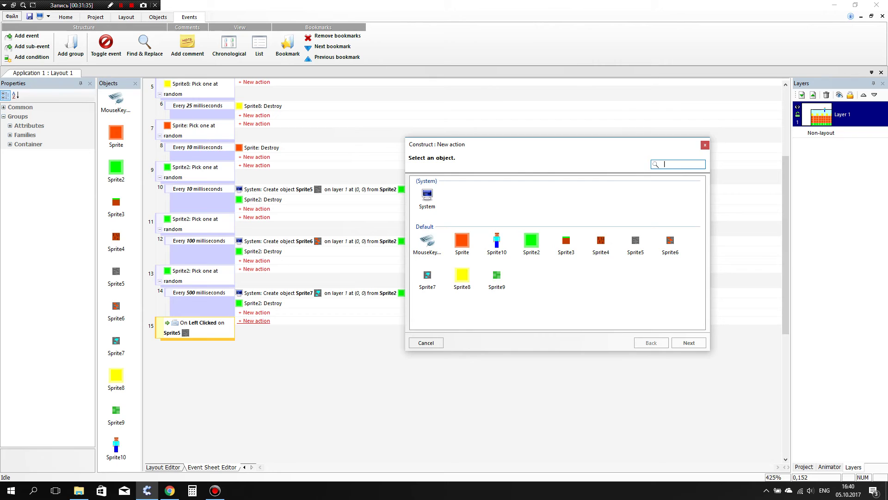
double_click(635, 244)
left_click(629, 324)
left_click(422, 202)
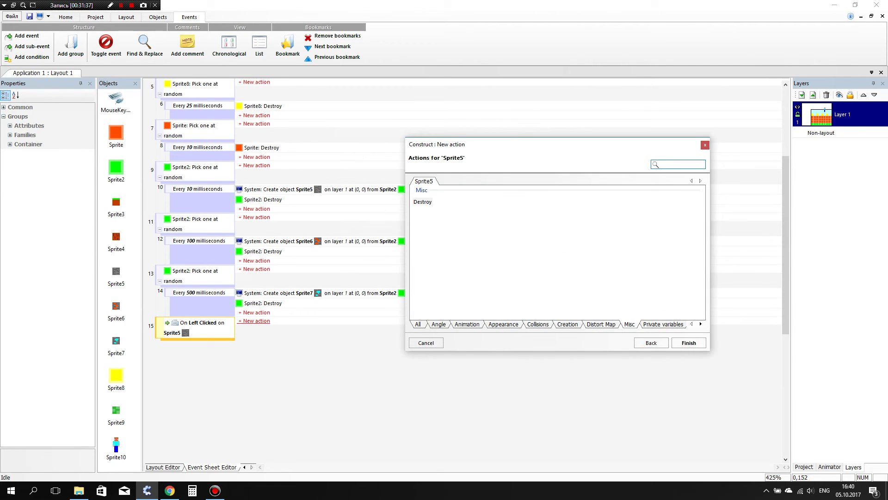
double_click(422, 201)
Run the layout and test removing stone blocks while moving the character down and sideways through the dug-out spaces.
left_click(40, 17)
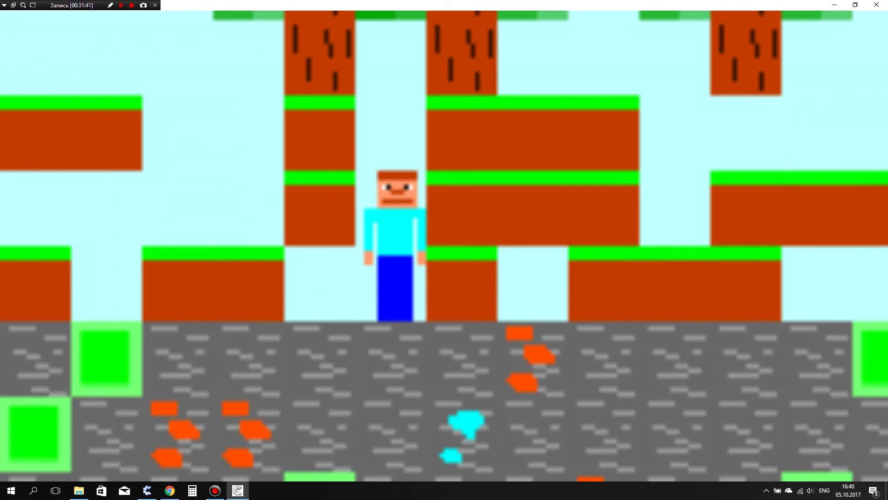
key("Down")
key("Down")
key("Left")
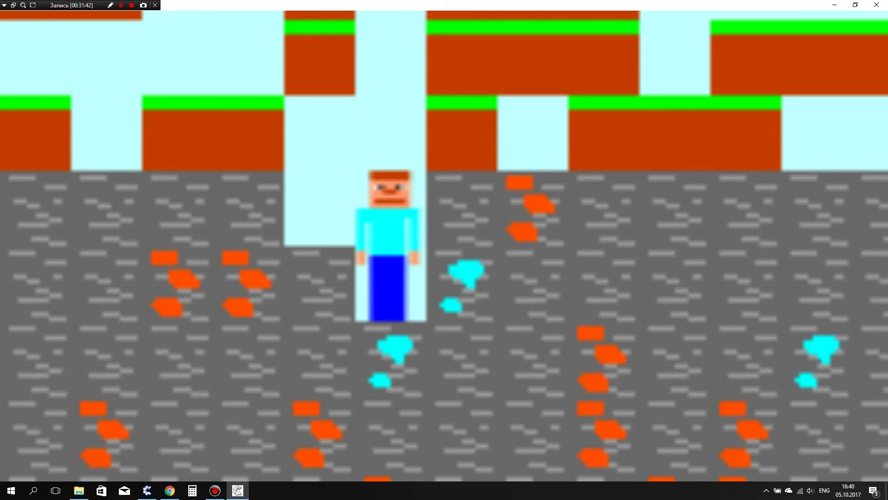
key("Down")
key("Right")
key("Left")
key("Right")
key("Right")
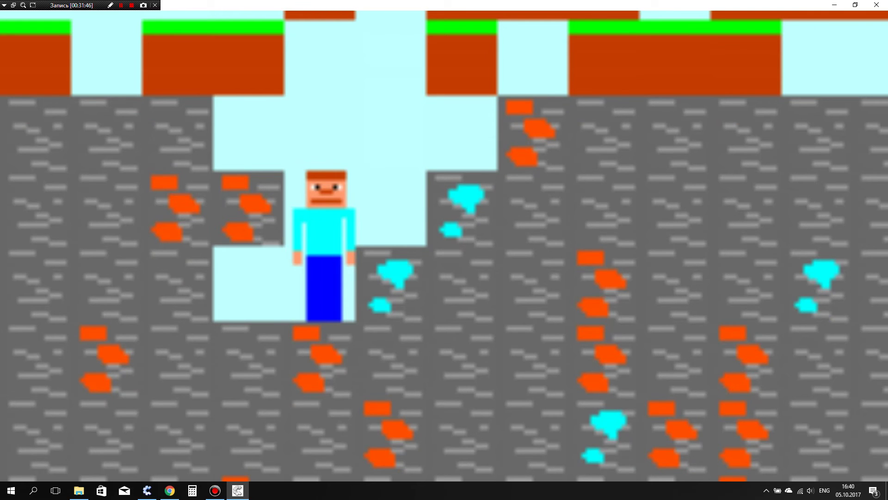
key("Up")
key("Right")
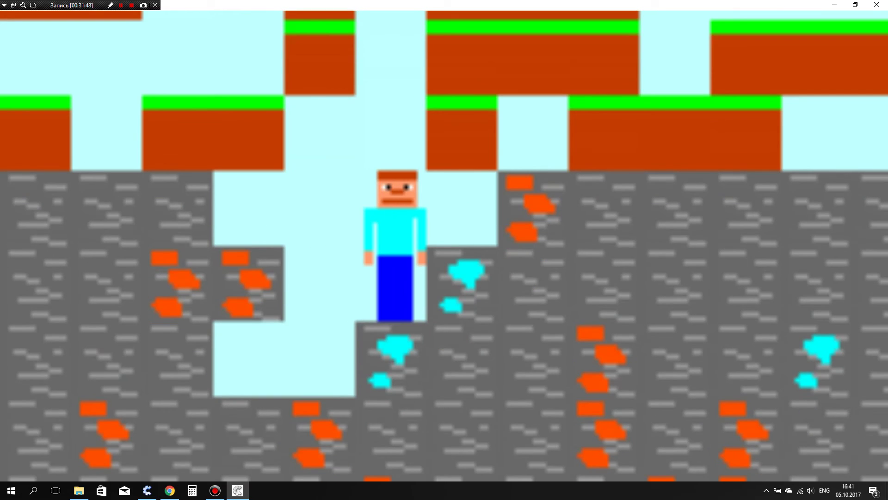
Test destroying more stone blocks around the ores near the character, and close the preview.
left_click(533, 284)
left_click(532, 359)
left_click(462, 359)
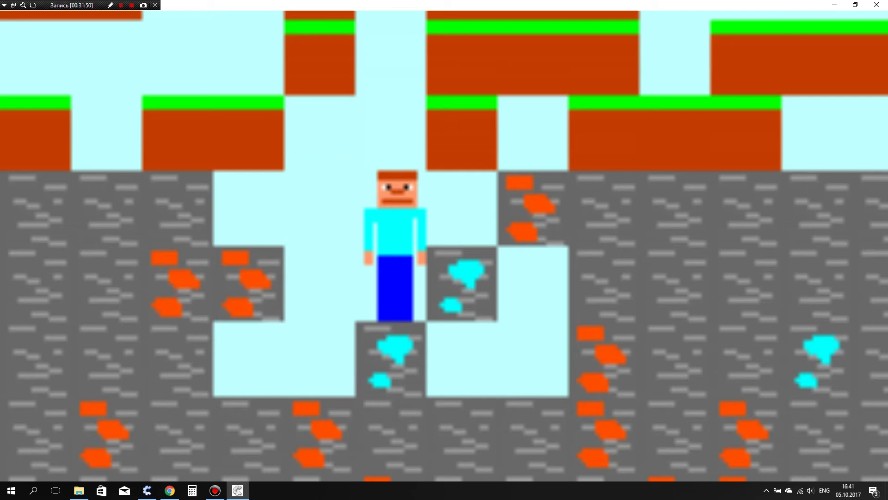
left_click(532, 434)
left_click(462, 434)
left_click(391, 434)
key("Left")
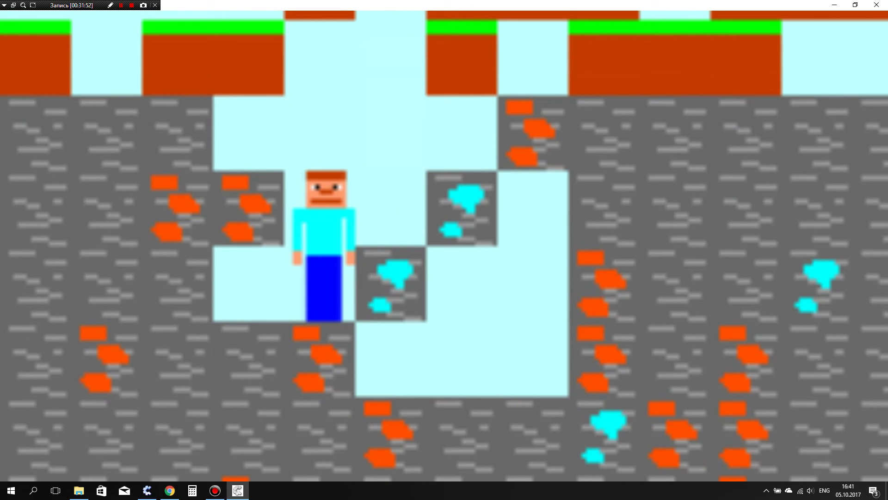
left_click(604, 208)
left_click(675, 359)
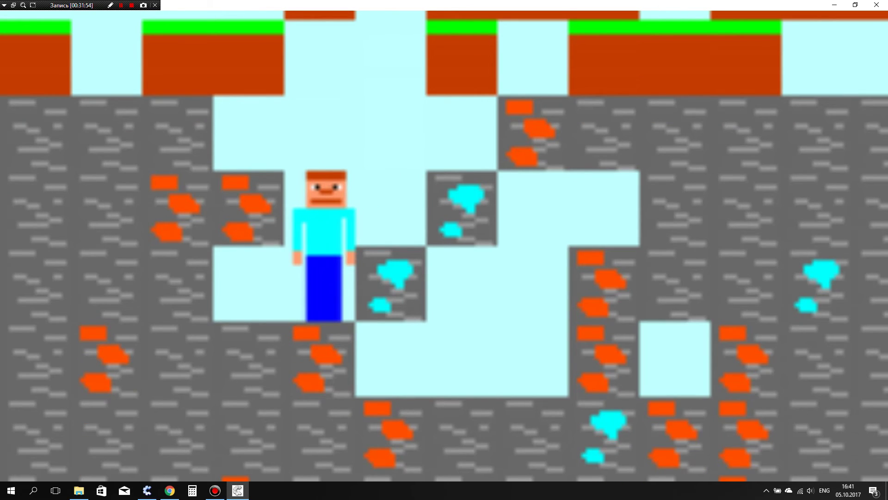
left_click(675, 283)
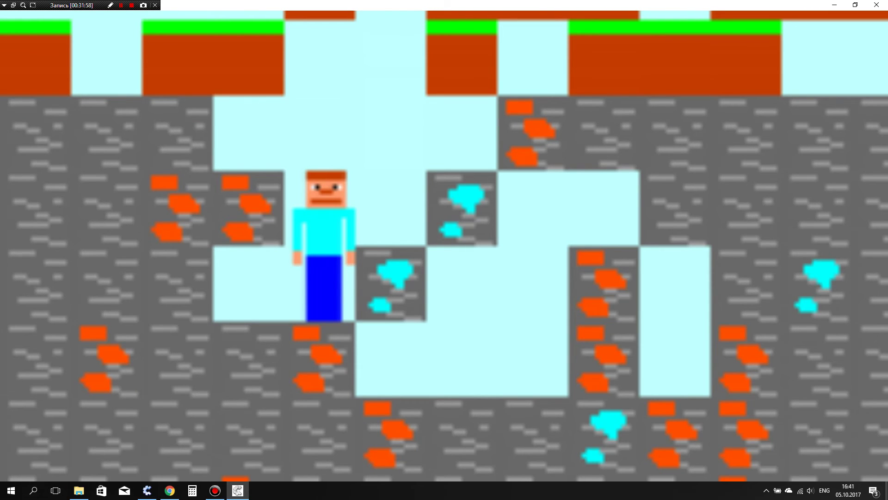
left_click(877, 4)
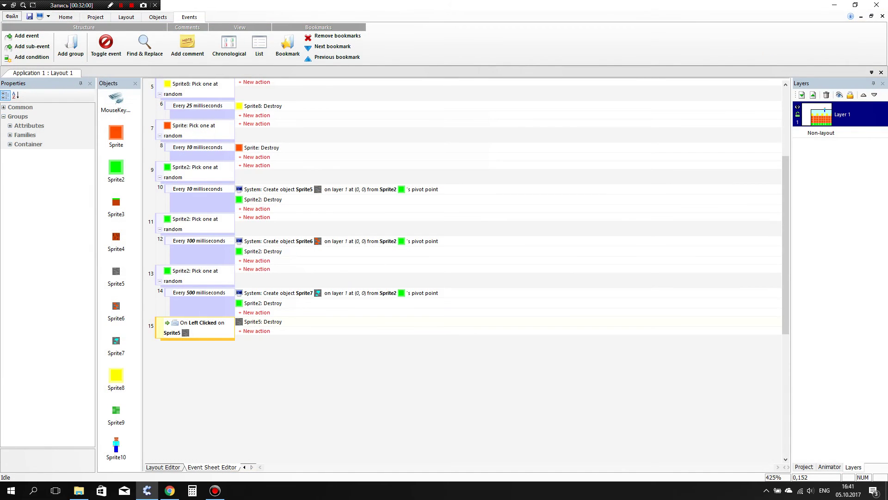
Set the Jump (P1) control in the application properties to Up arrow.
left_click(162, 467)
left_click(62, 190)
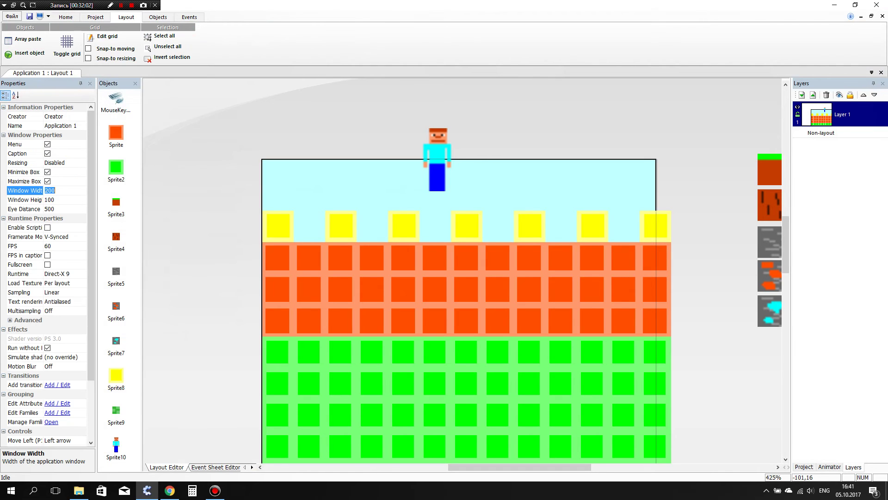
left_click_drag(91, 245, 90, 303)
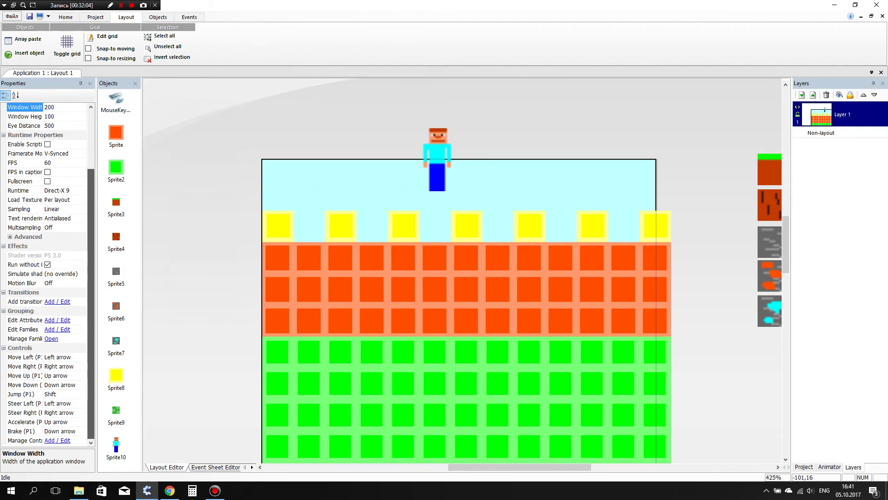
left_click(65, 393)
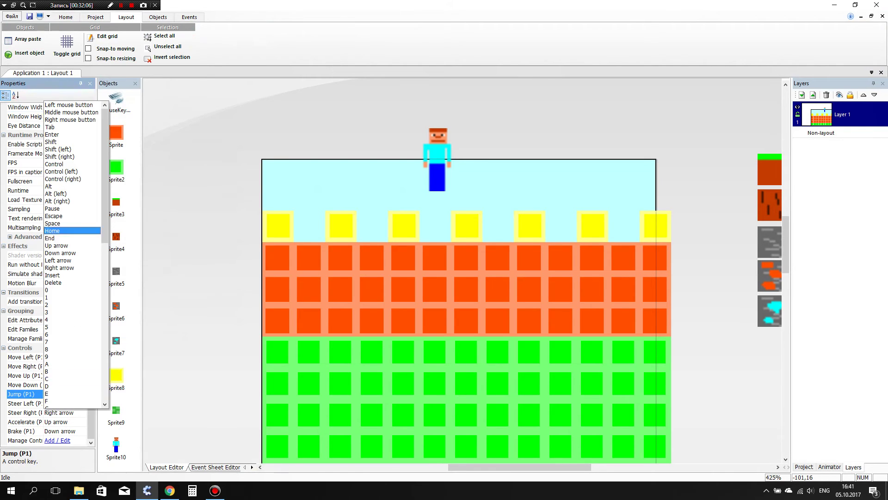
scroll(72, 230, "down", 1)
scroll(72, 221, "down", 7)
scroll(72, 197, "up", 3)
left_click(56, 149)
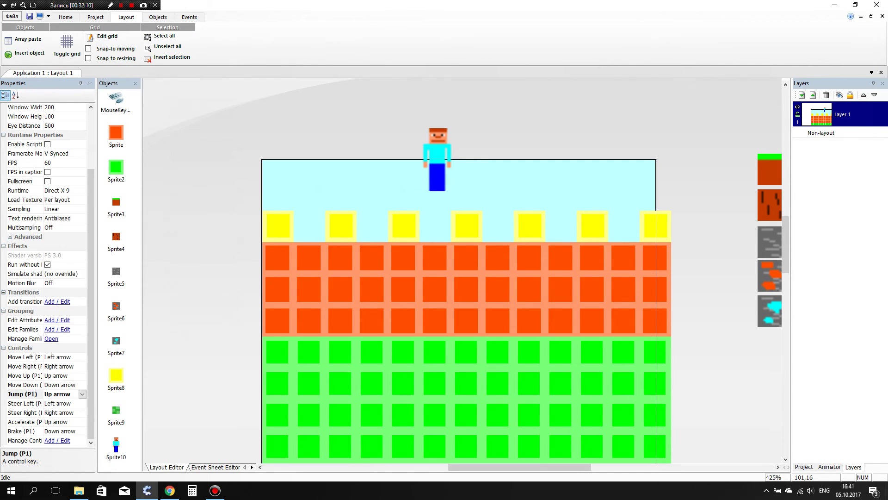
Set the Move Left (P1) control to A and the Move Right (P1) control to D.
left_click(70, 357)
left_click(58, 148)
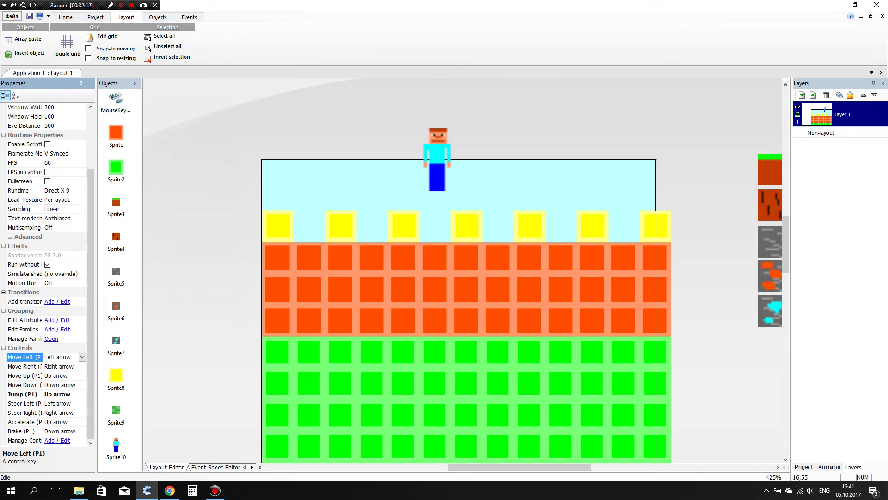
left_click(82, 356)
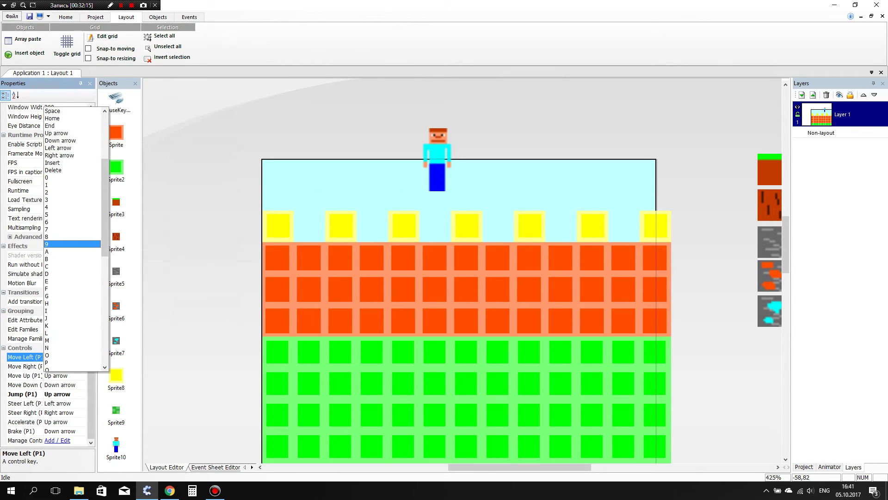
left_click(69, 251)
left_click(81, 366)
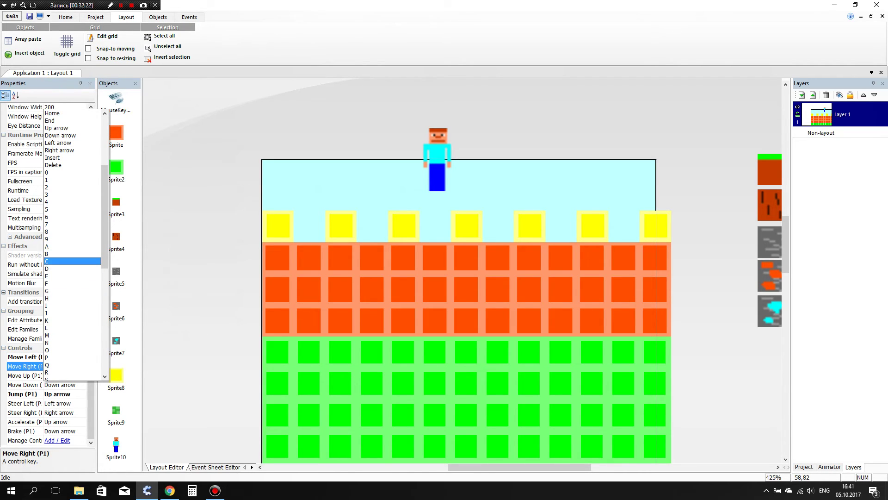
left_click(61, 268)
Set the Move Up (P1) control to S.
left_click(24, 376)
left_click(82, 375)
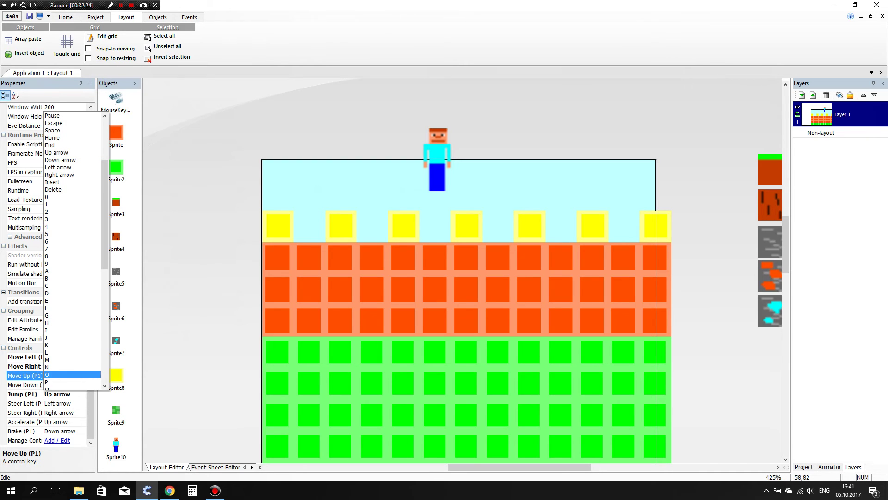
scroll(72, 296, "down", 4)
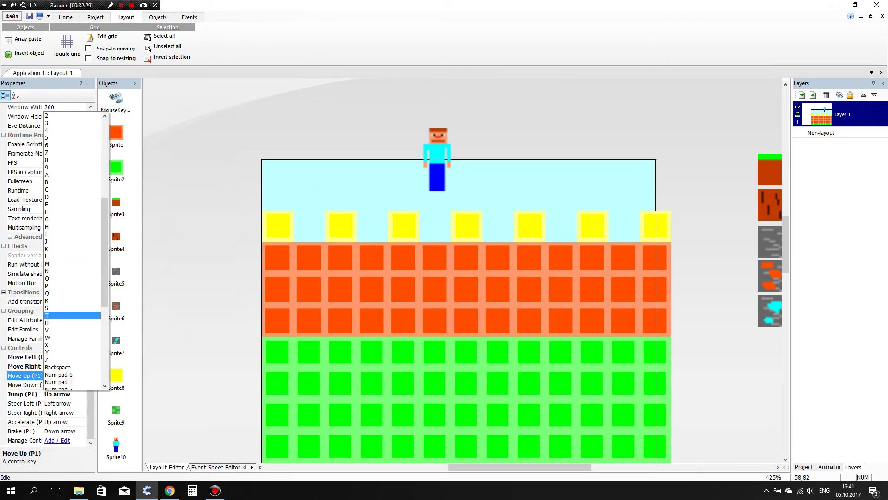
left_click(69, 308)
left_click(23, 384)
left_click(82, 385)
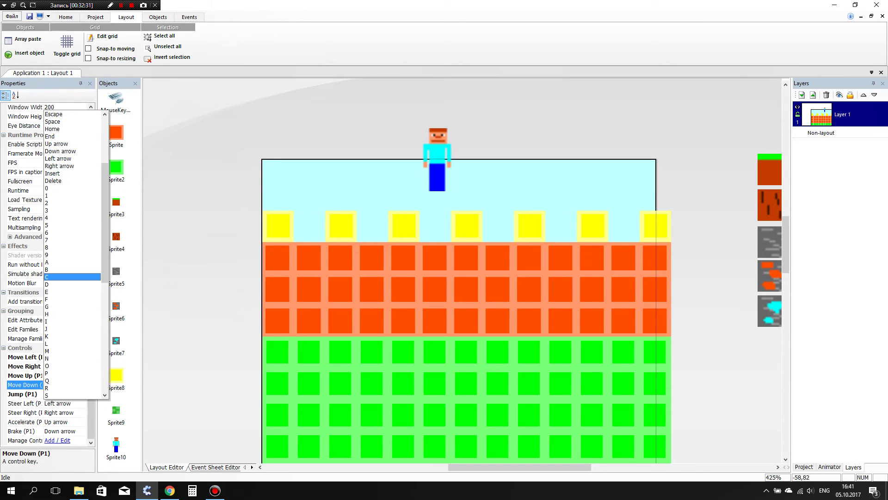
key("Escape")
Set the Jump (P1) control to W.
left_click(60, 394)
left_click(82, 393)
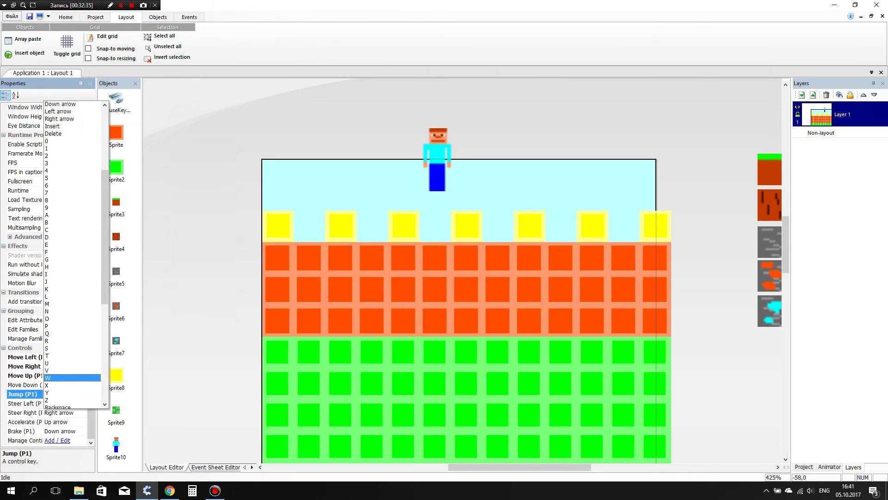
scroll(70, 334, "down", 9)
left_click(70, 231)
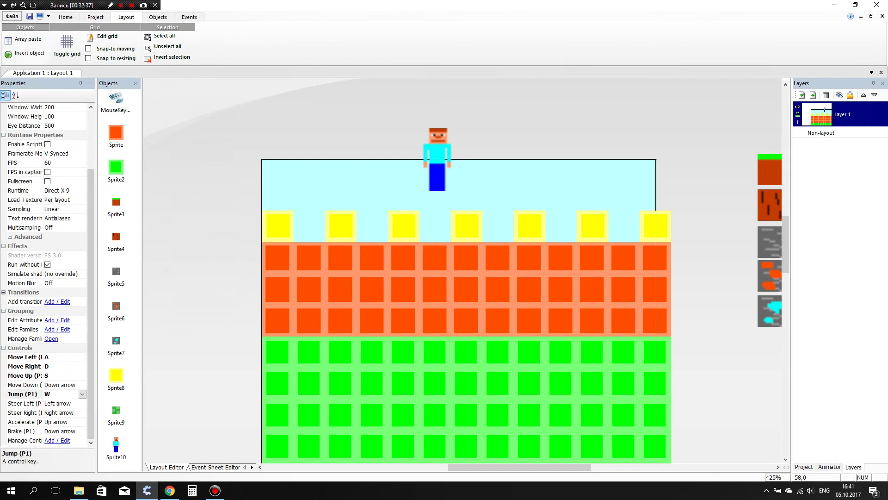
Run the layout maximized, test jumping with W and moving with A, and close the preview.
left_click(39, 17)
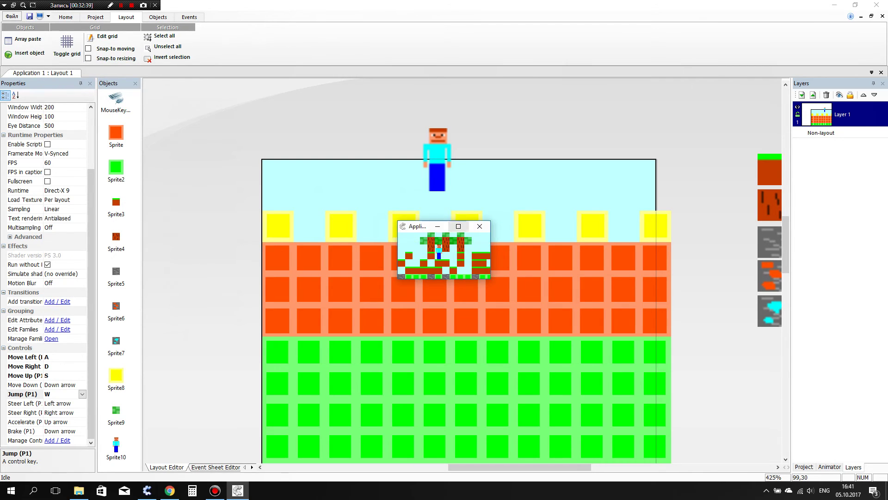
left_click(458, 226)
key("w")
key("w")
key("a")
key("w")
key("w")
left_click(462, 458)
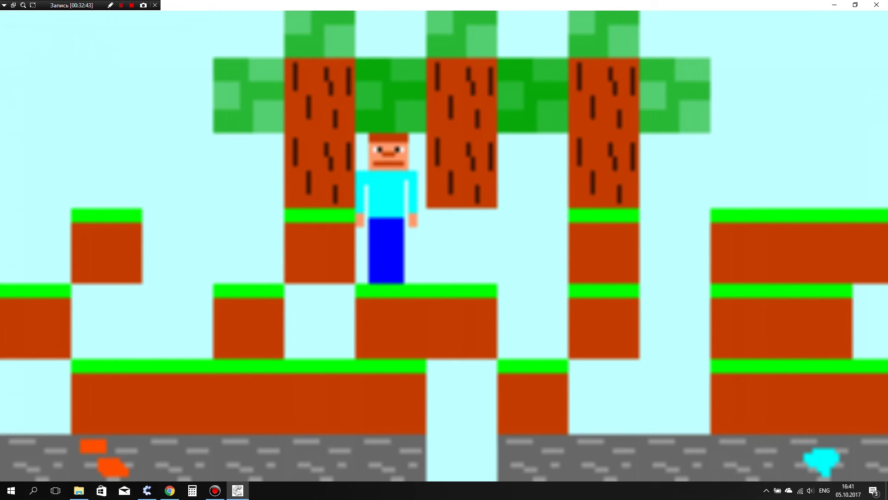
left_click(876, 4)
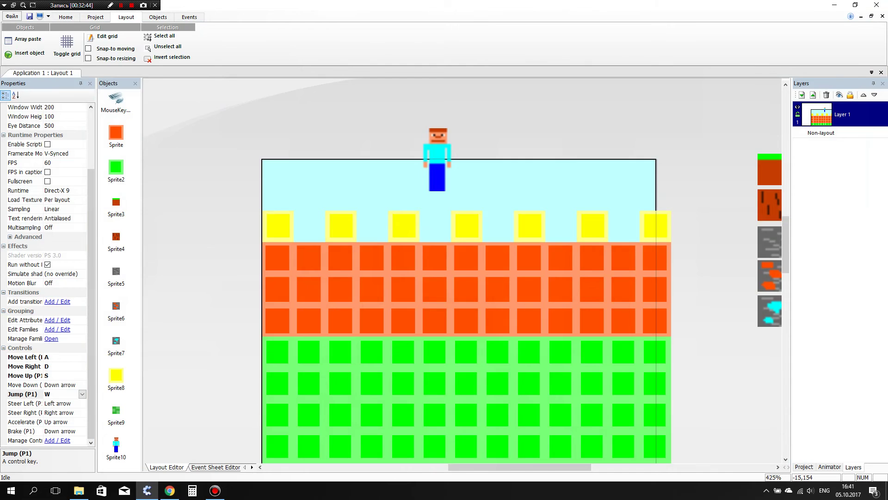
Set the interval of the event that creates Sprite7 from Sprite2 to every 1000 milliseconds.
left_click(211, 467)
double_click(190, 293)
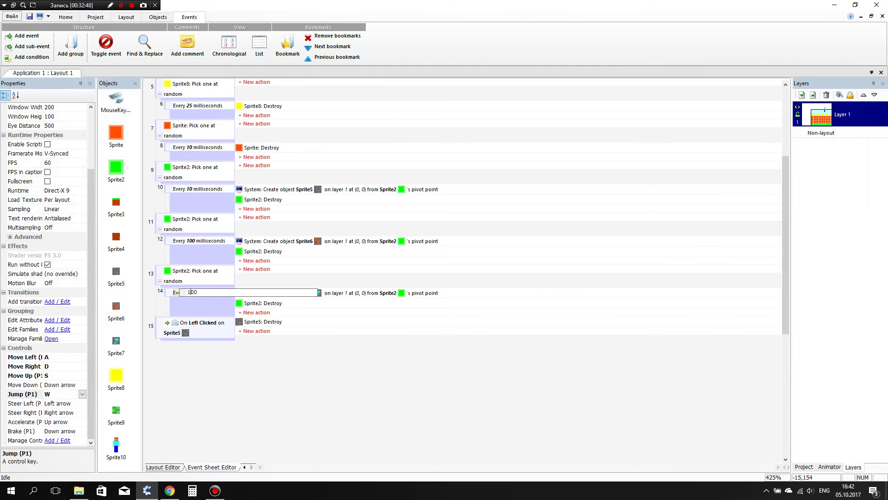
type("1000")
key("Return")
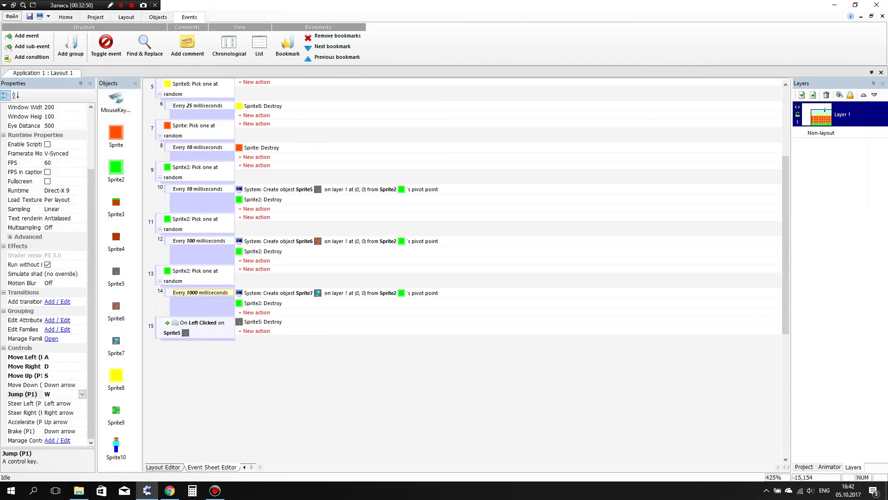
Set the interval of the event that creates Sprite6 from Sprite2 to every 500 milliseconds.
double_click(192, 240)
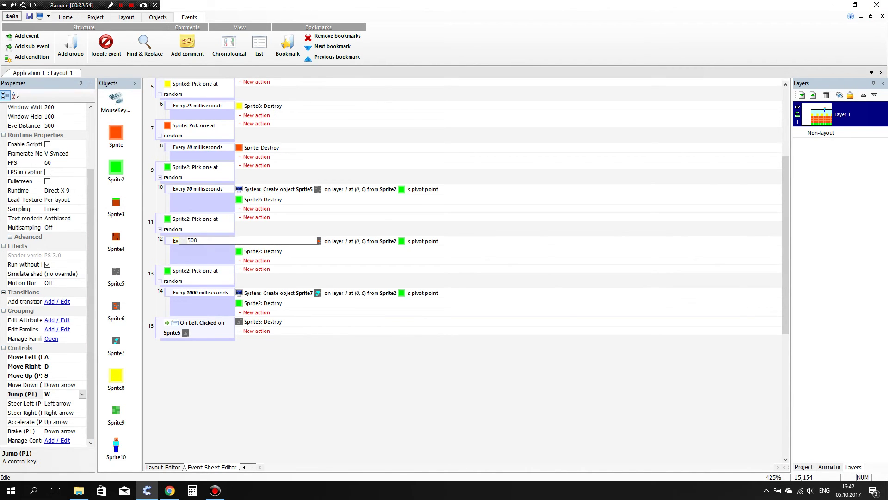
type("500")
key("Return")
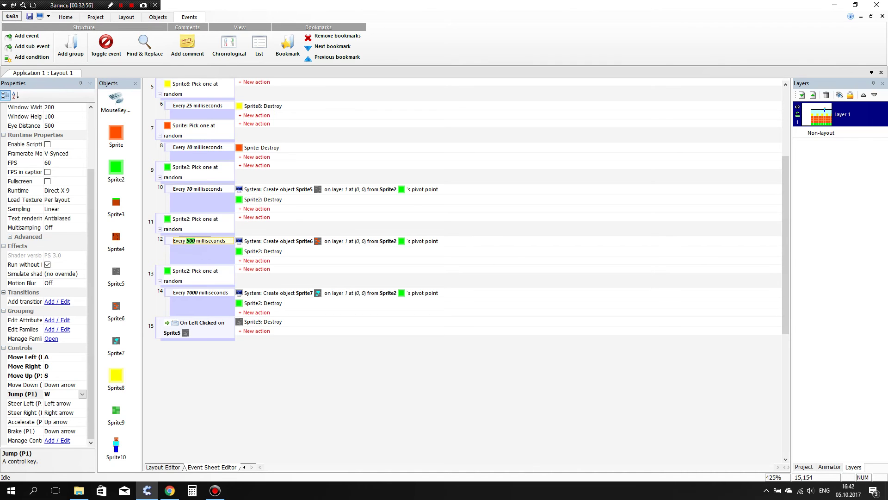
Set the interval of the event that creates Sprite6 from Sprite2 to every 300 milliseconds.
double_click(191, 240)
key("Escape")
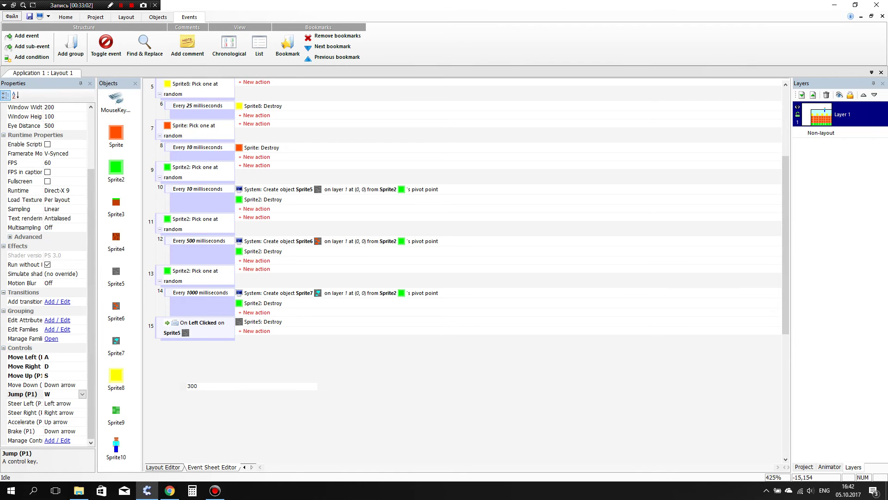
left_click(166, 466)
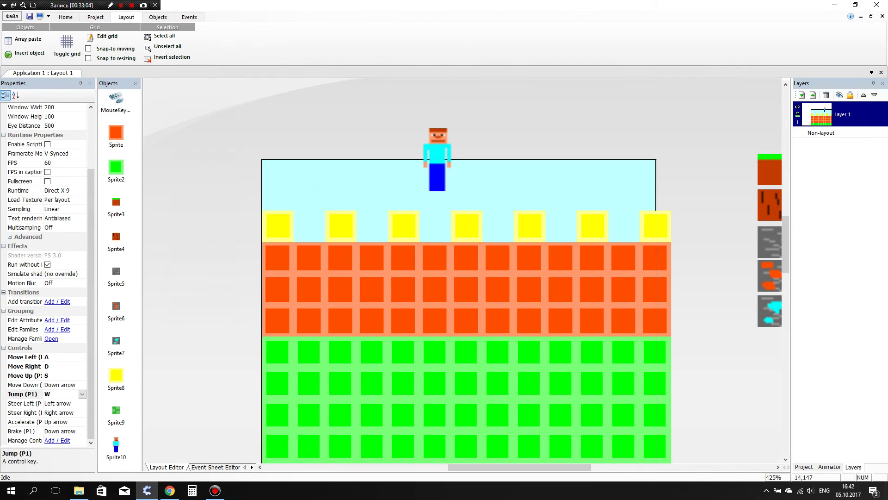
key("ctrl+Tab")
double_click(190, 240)
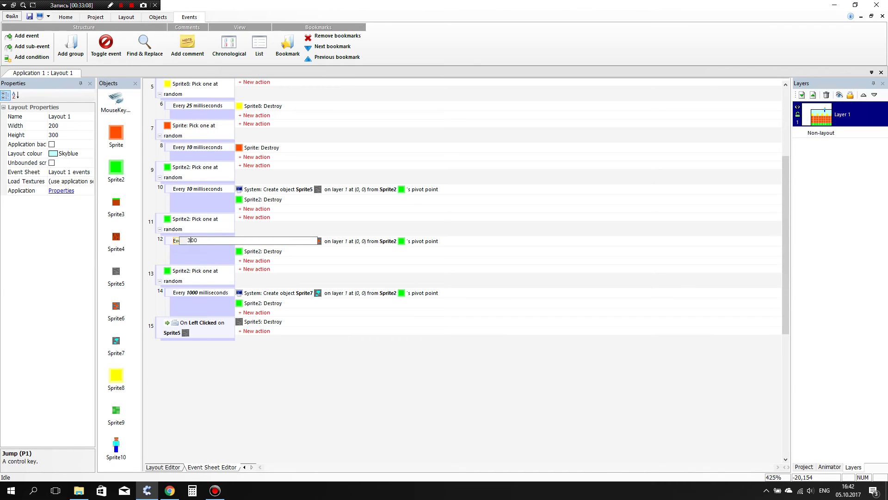
key("Return")
Run the layout maximized, dig the character down through the stone to check the ore distribution, and close the preview.
key("F5")
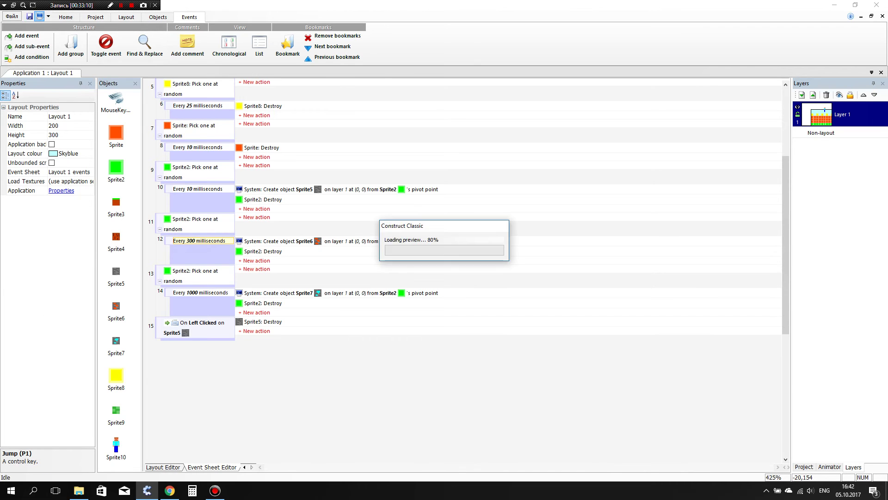
left_click(459, 226)
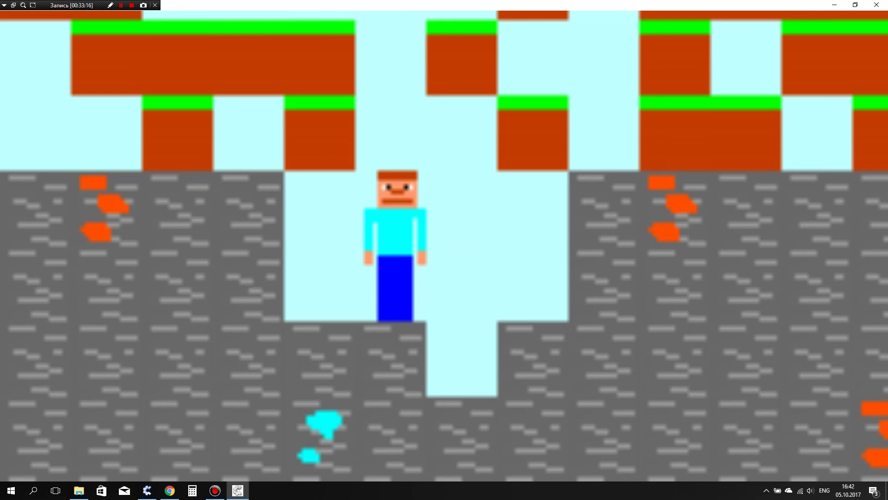
key("Right")
key("Right")
key("Left")
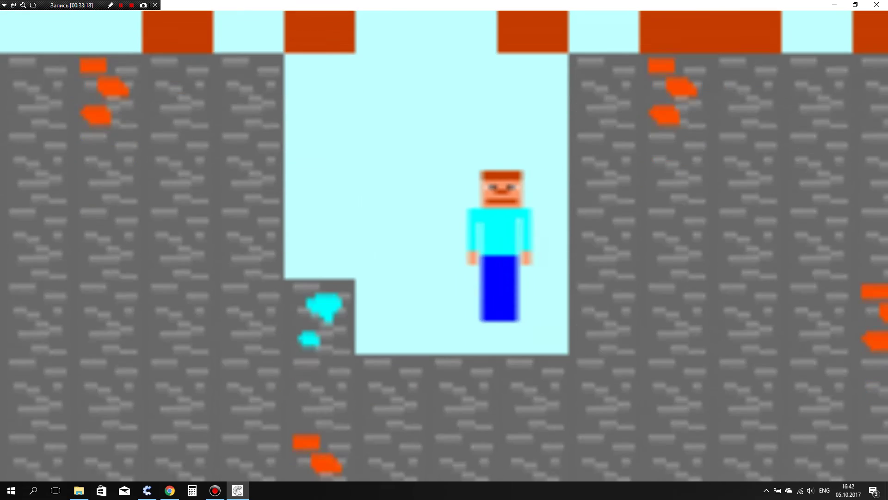
key("Right")
key("Left")
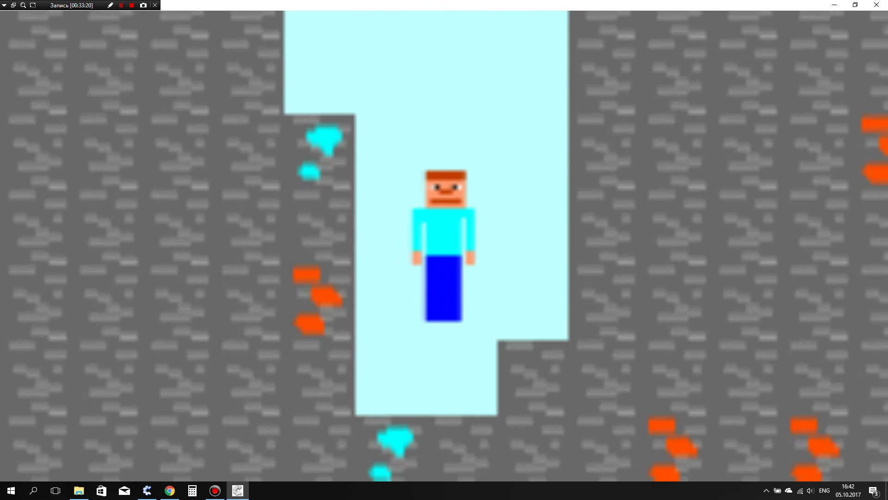
key("Right")
key("Right")
key("Right")
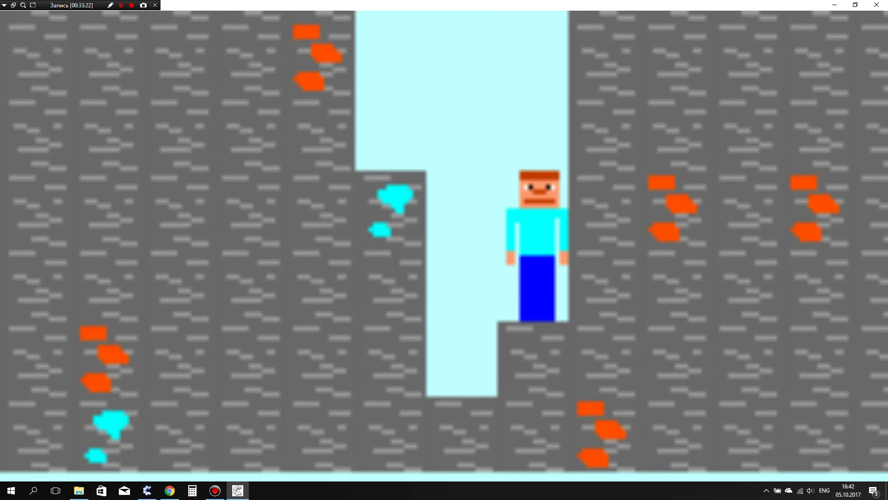
key("Left")
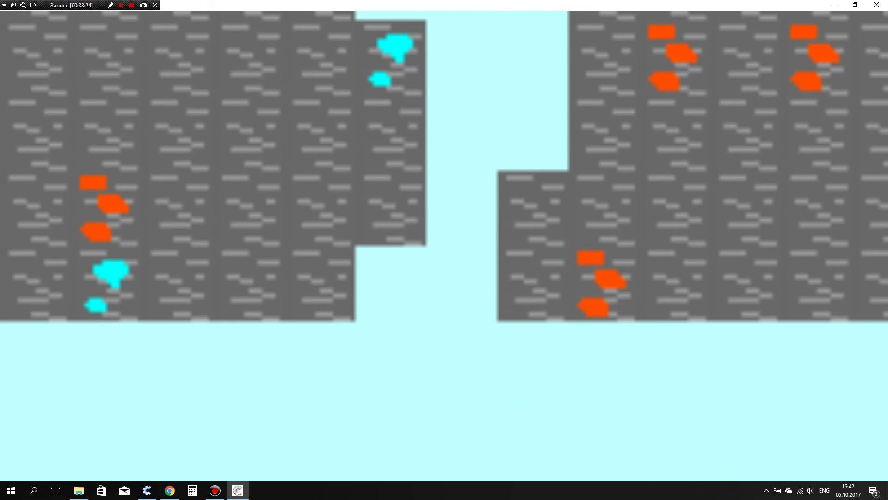
left_click(876, 5)
Run the layout again maximized and move the character sideways into a gap leading down to the stone layer.
left_click(40, 16)
left_click(457, 226)
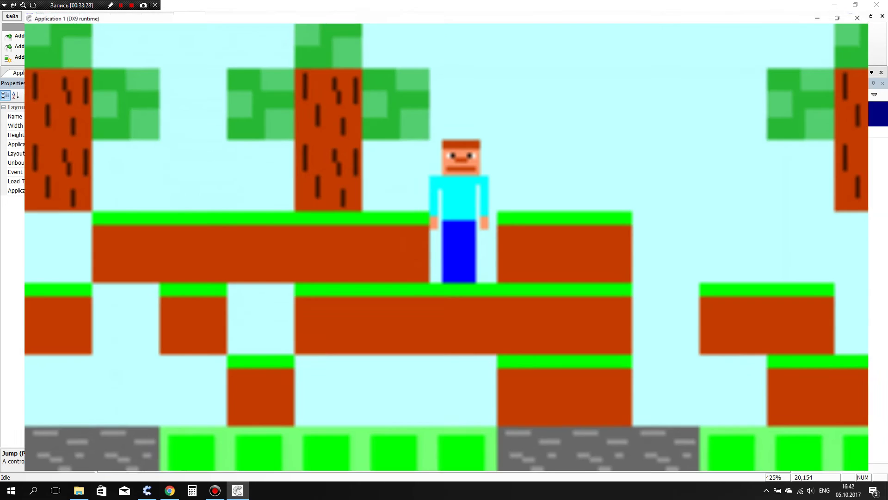
key("shift")
key("Right")
key("Right")
key("Left")
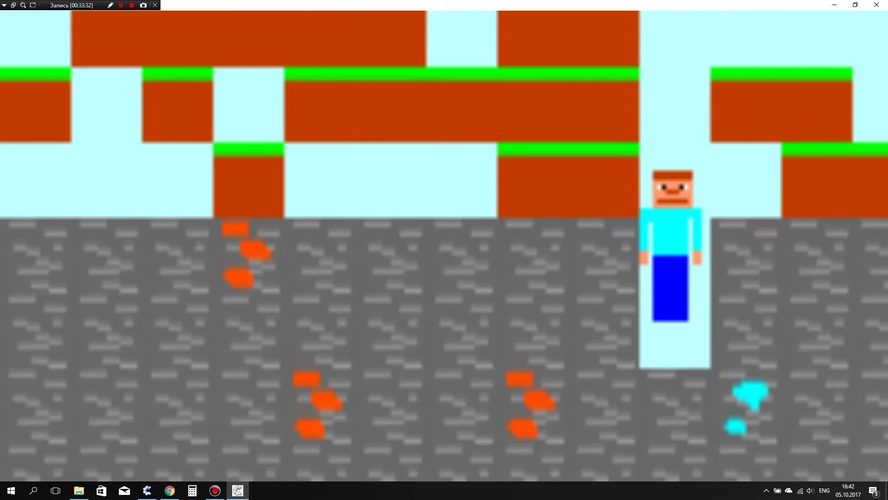
Destroy stone blocks beside and below the character while moving between the dug-out spaces.
left_click(604, 359)
left_click(604, 283)
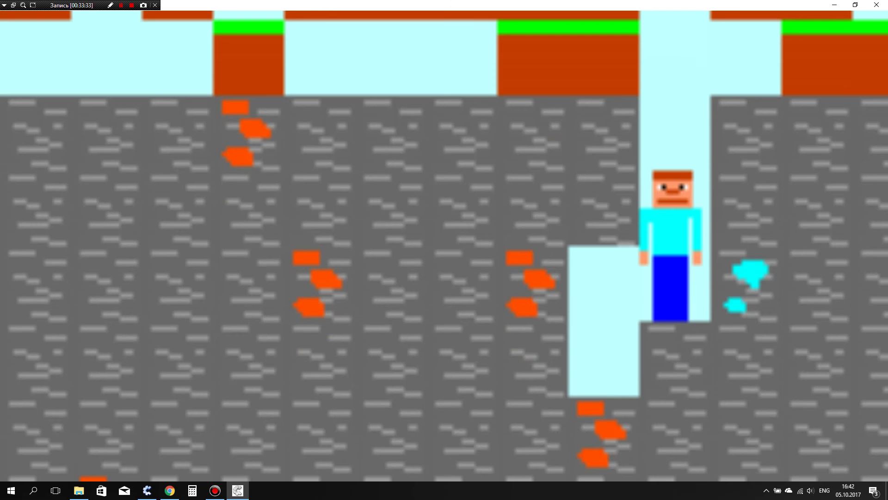
left_click(533, 359)
left_click(603, 208)
key("Left")
left_click(675, 359)
left_click(675, 435)
key("Right")
key("Left")
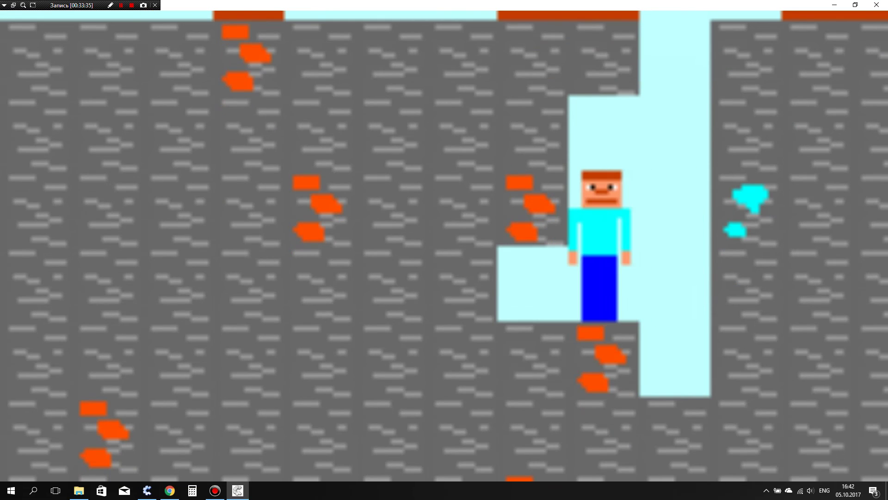
Test taking the character down through the remaining stone to below the bottom row, and close the preview.
key("Right")
key("Down")
key("Down")
key("Left")
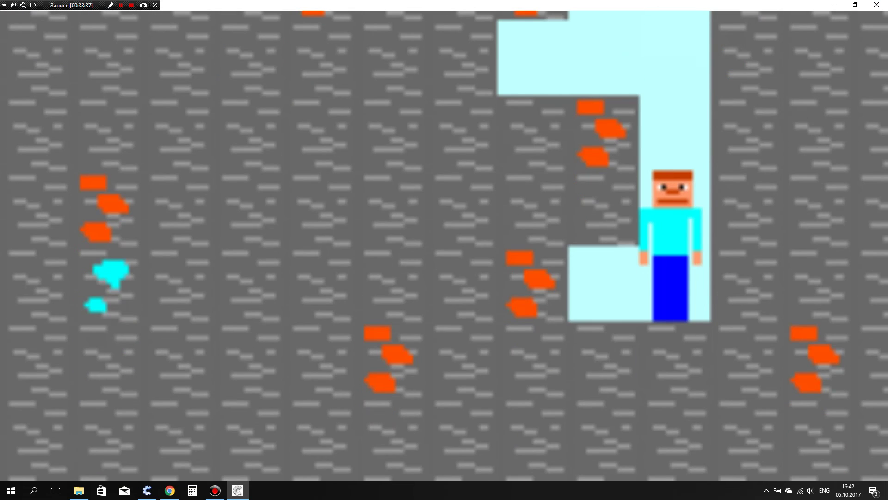
key("Left")
key("Down")
key("Down")
key("Down")
key("Down")
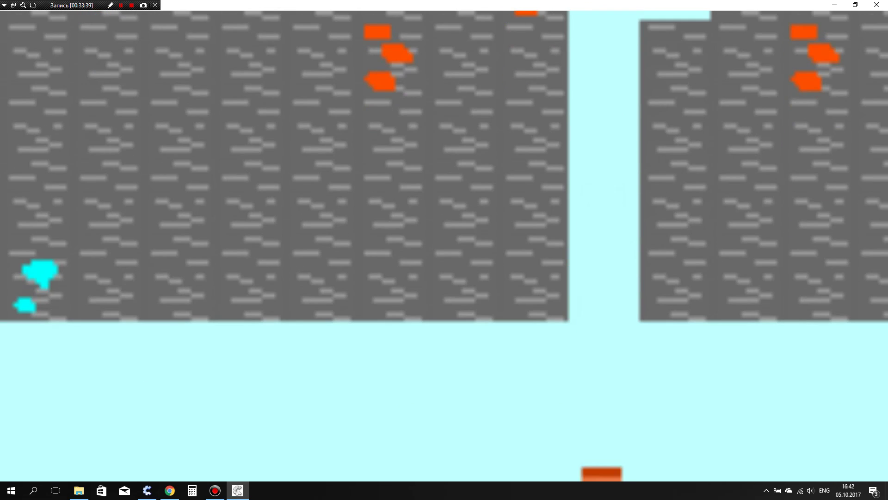
left_click(876, 4)
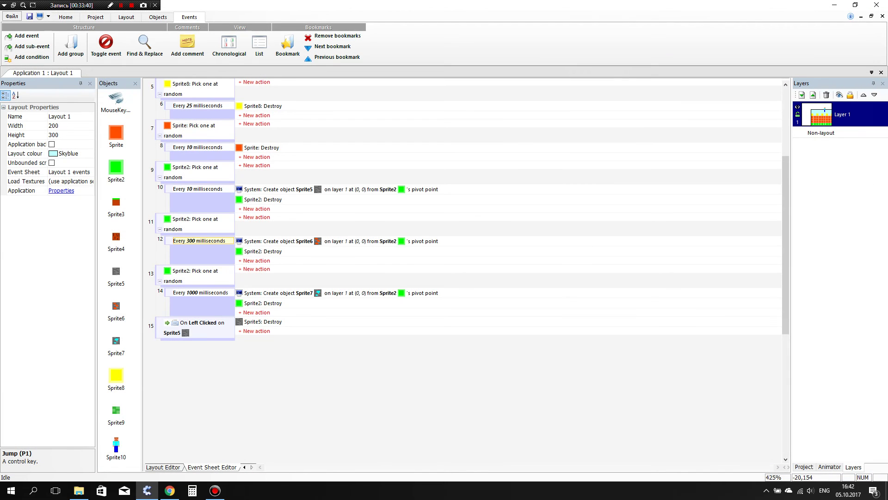
Insert a new sprite into the empty area below the green block grid and fill its image solid red.
left_click(163, 467)
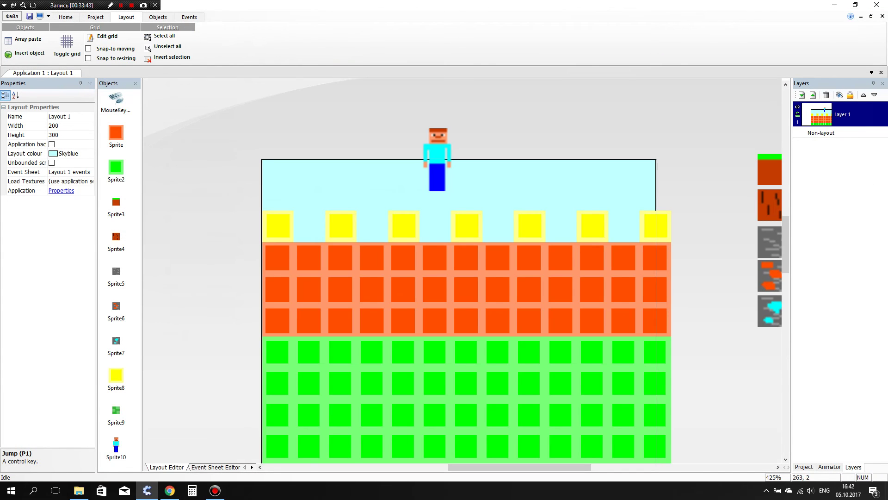
scroll(463, 277, "down", 5)
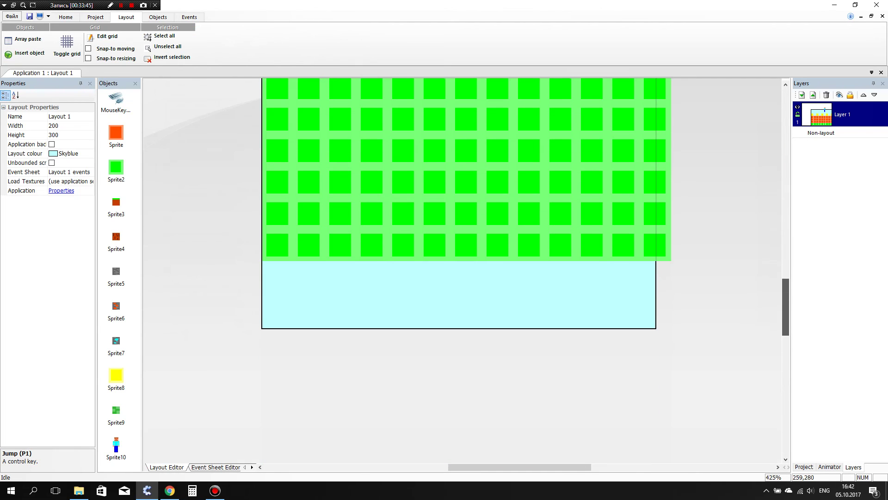
double_click(529, 350)
double_click(385, 180)
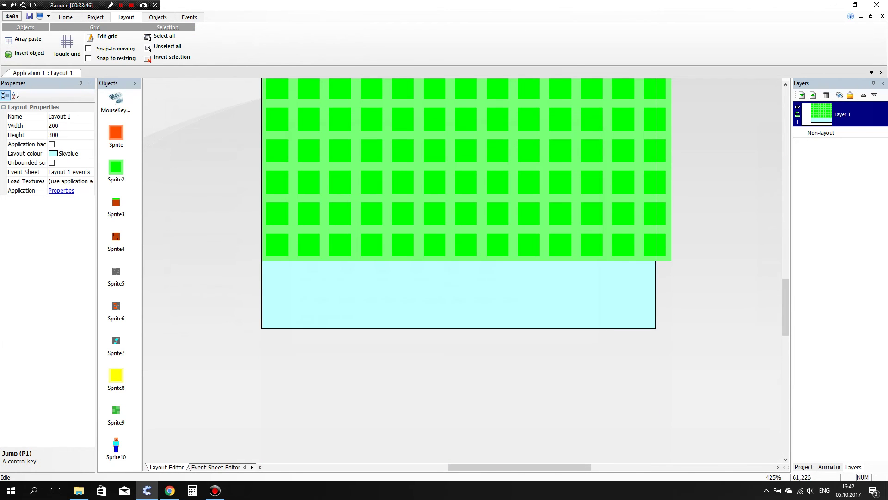
left_click(468, 326)
left_click(48, 238)
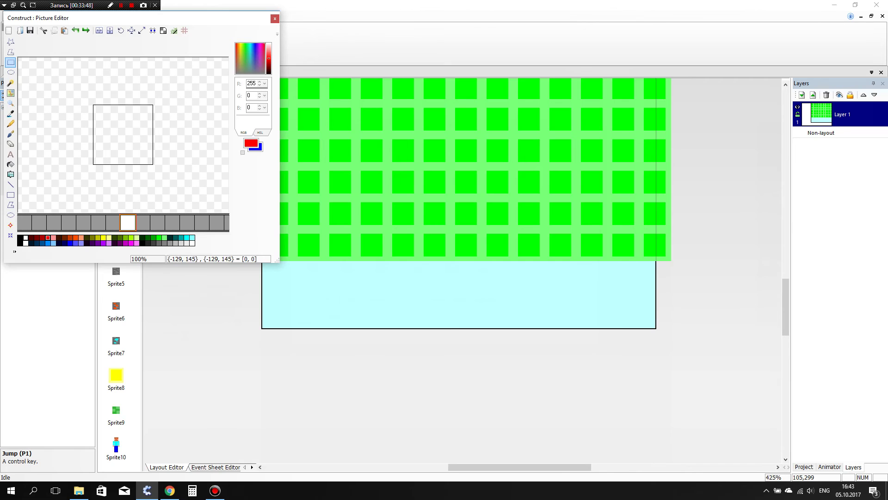
left_click(10, 164)
left_click(122, 134)
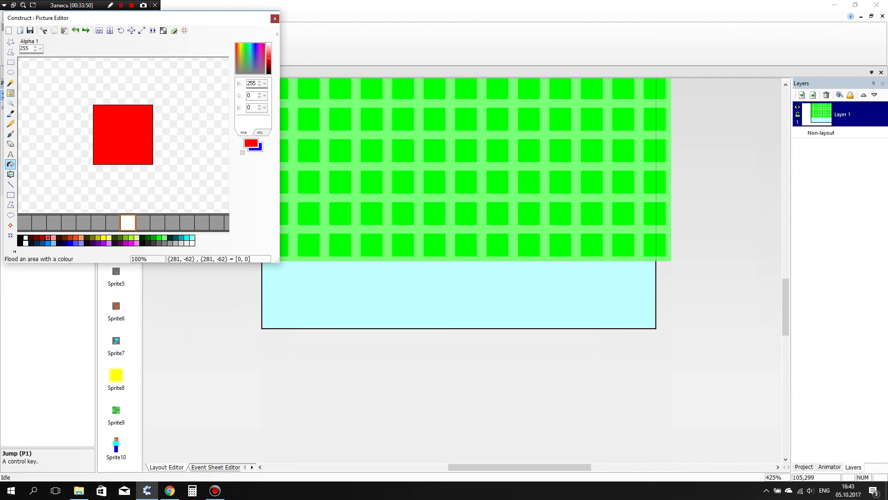
left_click(275, 18)
Place the red sprite below the layout's lower boundary and stretch it into a long bar extending well past both sides of the layout.
left_click(99, 159)
left_click_drag(469, 199, 468, 431)
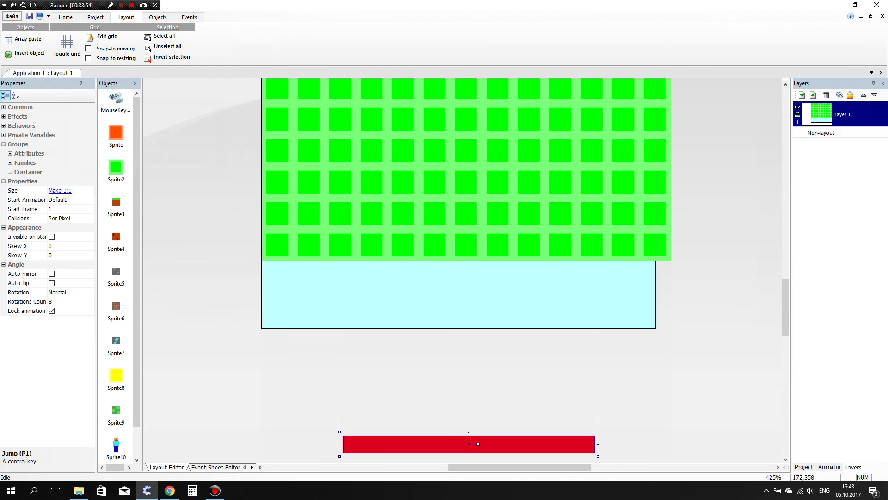
left_click_drag(598, 443, 782, 444)
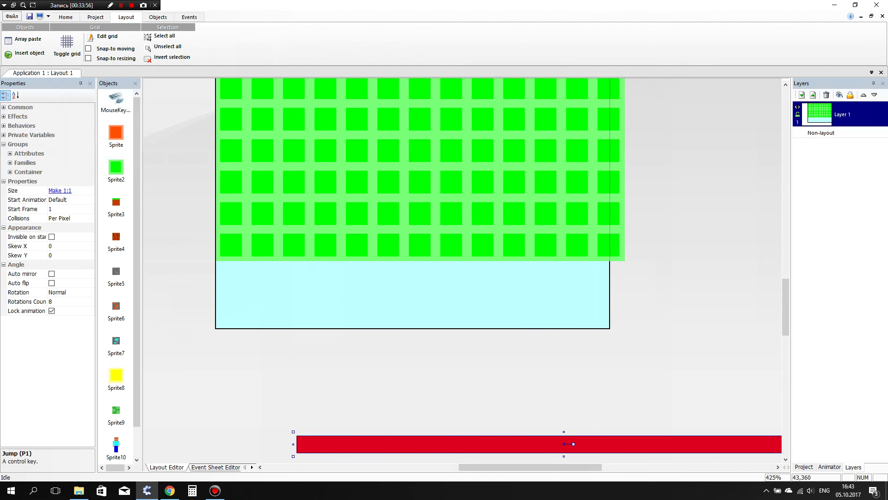
left_click_drag(294, 444, 83, 444)
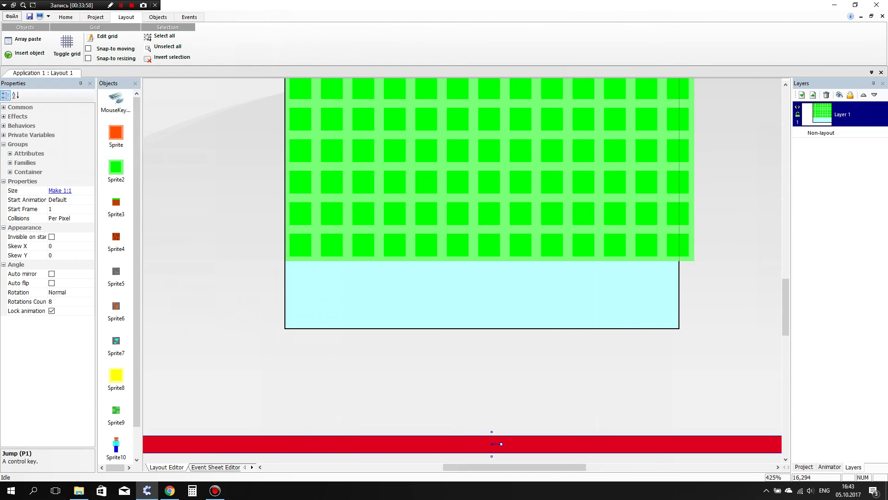
left_click(210, 419)
Rename the layout to 1.
left_click(215, 467)
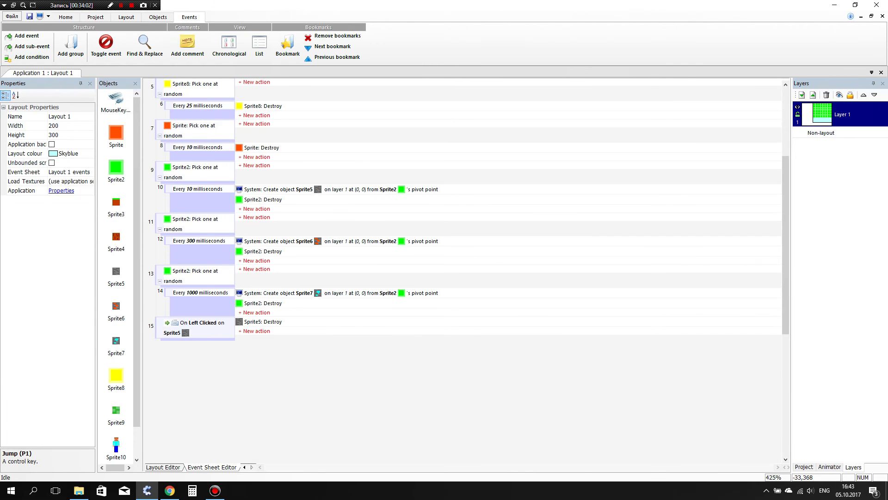
key("ctrl+Tab")
left_click(804, 466)
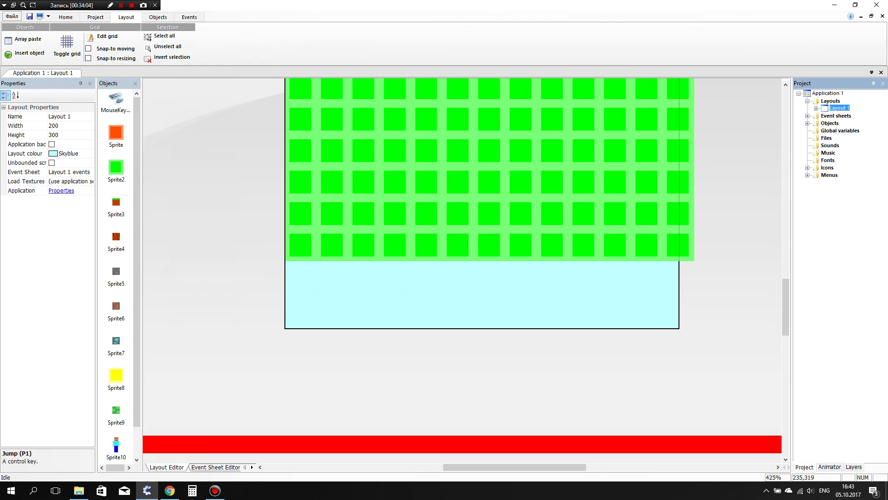
key("F2")
left_click(60, 117)
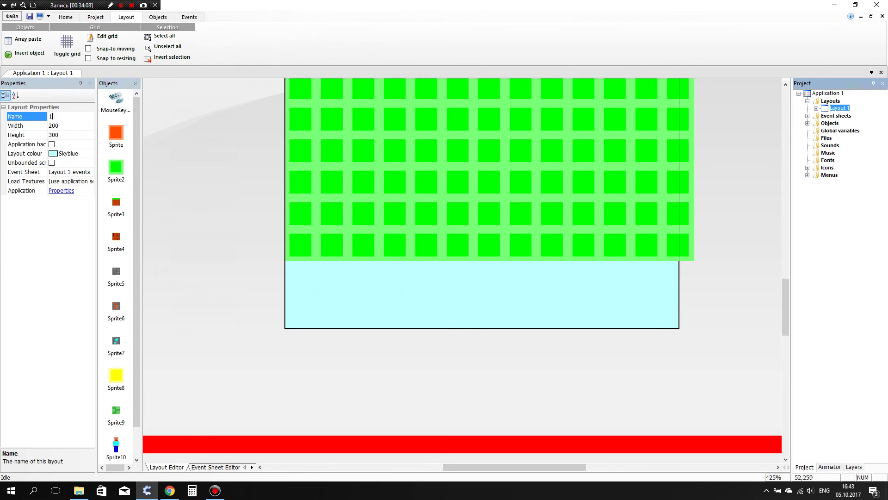
key("Return")
Add an event that triggers on collision between the character Sprite10 and the red bar Sprite11.
left_click(215, 467)
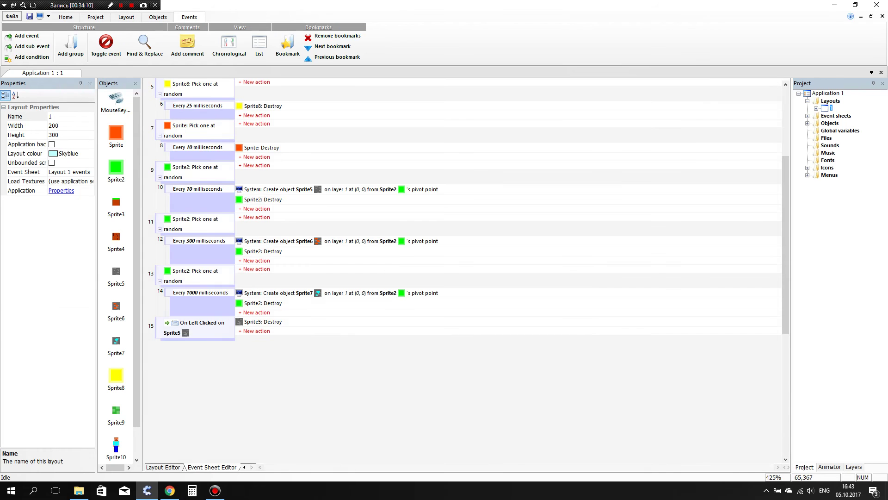
key("e")
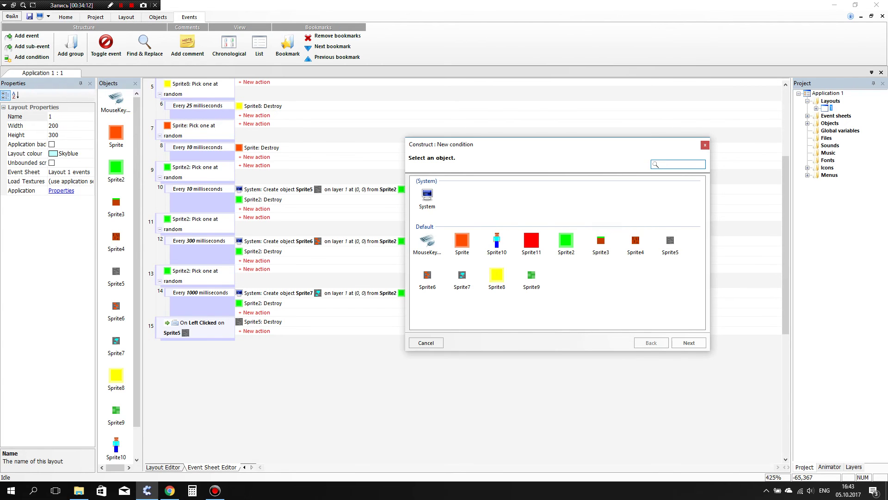
left_click(427, 198)
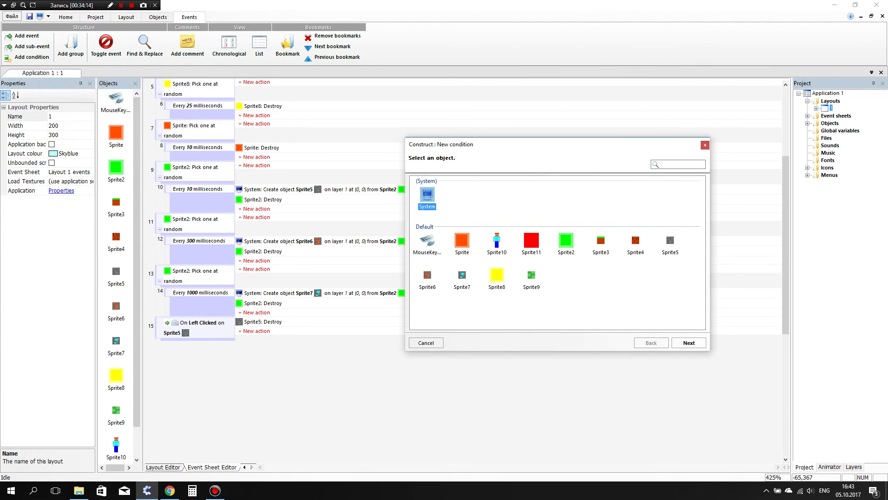
key("Return")
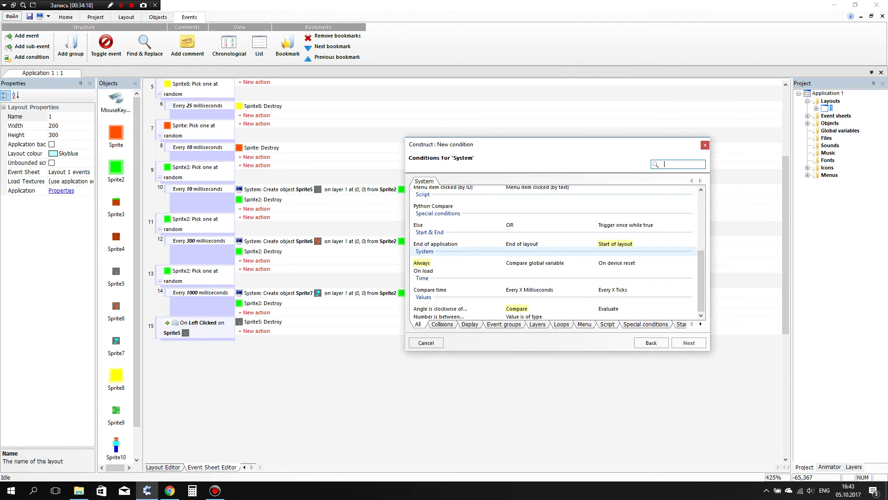
left_click(651, 342)
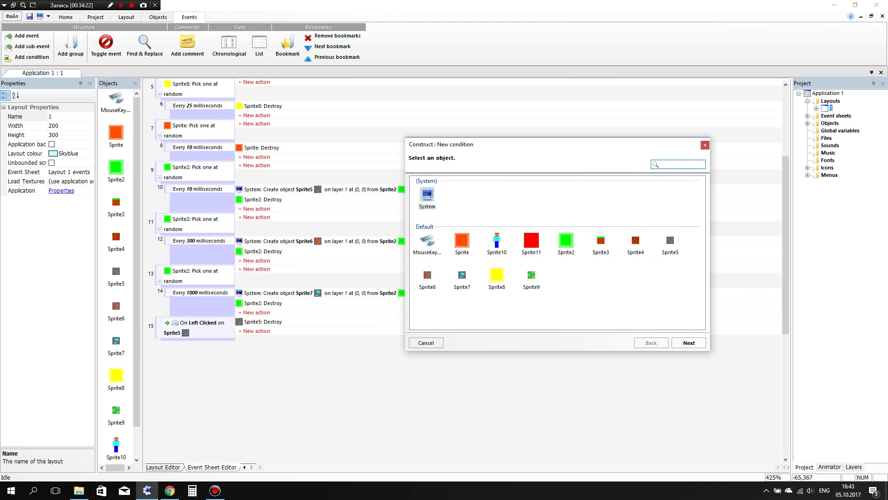
double_click(497, 240)
double_click(637, 274)
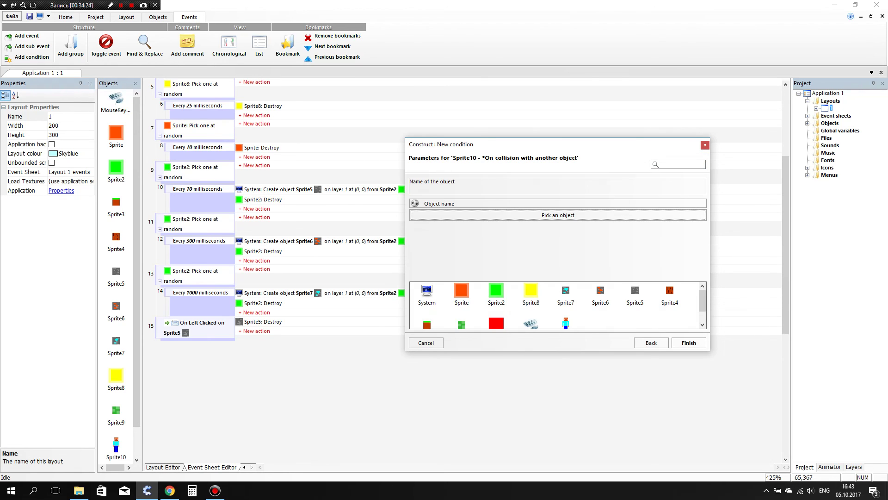
left_click(557, 215)
double_click(435, 160)
left_click(689, 343)
Give the collision event a System action that goes to layout "1" with transition None.
left_click(256, 345)
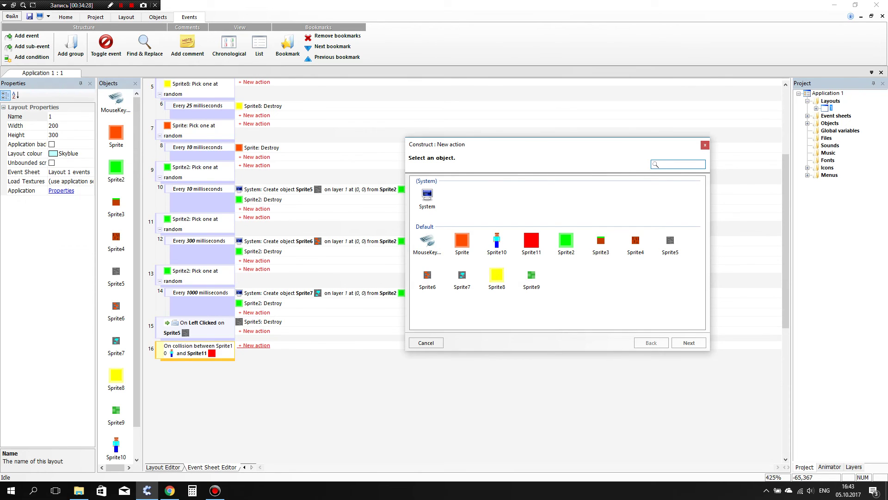
double_click(427, 199)
double_click(428, 208)
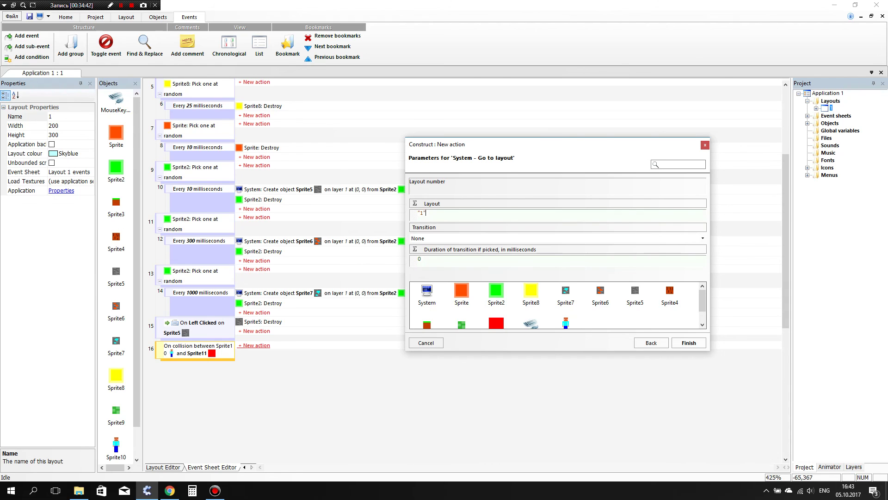
key("Return")
Run the layout maximized and move the character right across the grass into the gap beside the second tree.
key("F5")
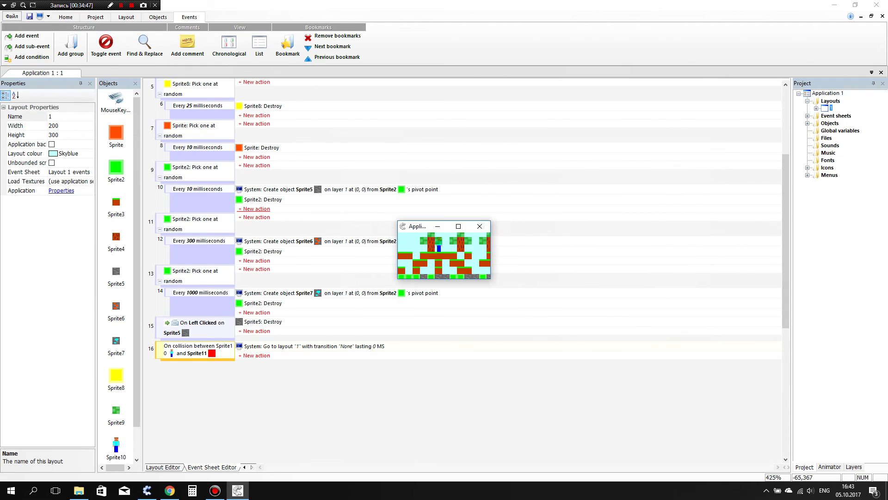
left_click(458, 226)
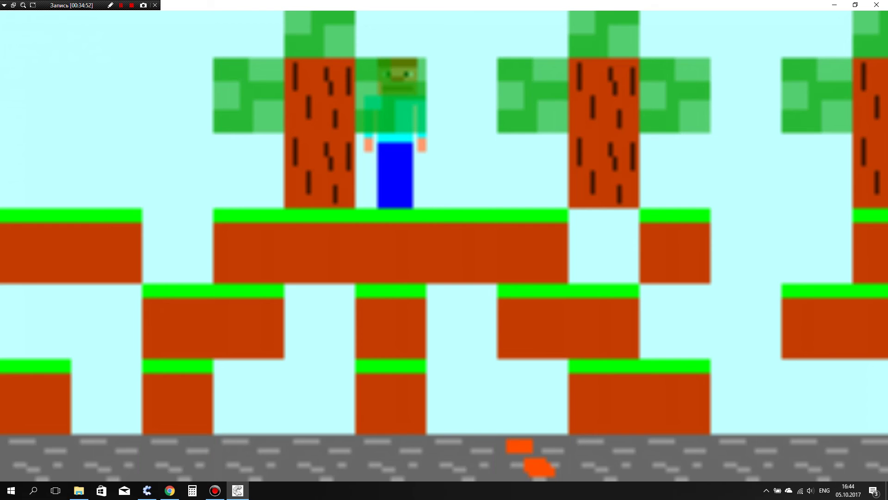
key("Right")
key("shift")
key("shift")
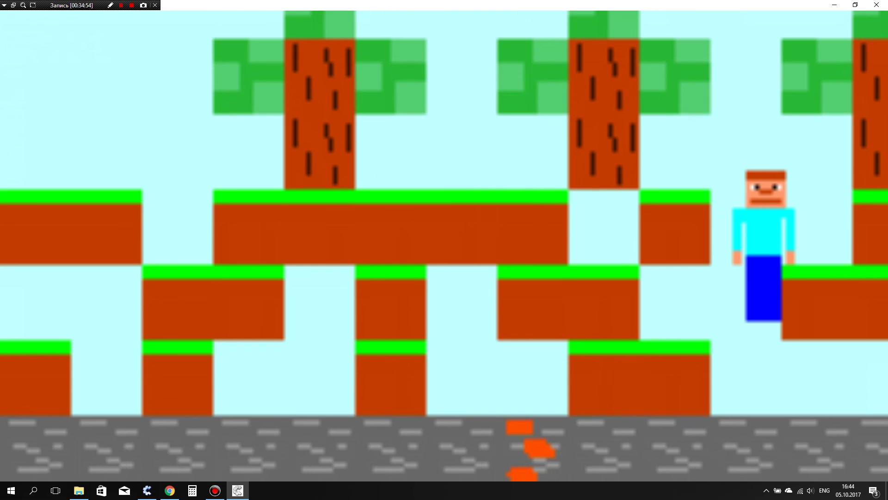
key("Left")
key("Right")
key("Left")
Dig the character straight down through the stone onto the red bar to test the layout restart.
key("Down")
key("Down")
key("Down")
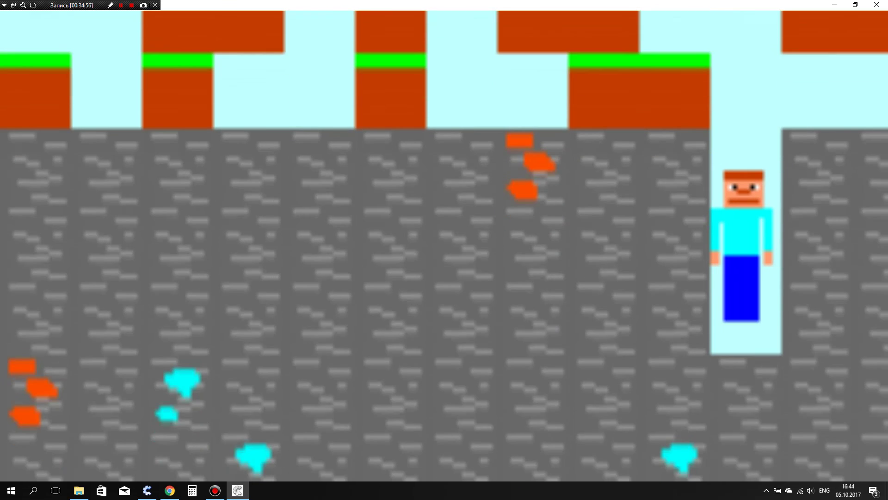
key("Down")
key("Down")
key("Down")
key("Down")
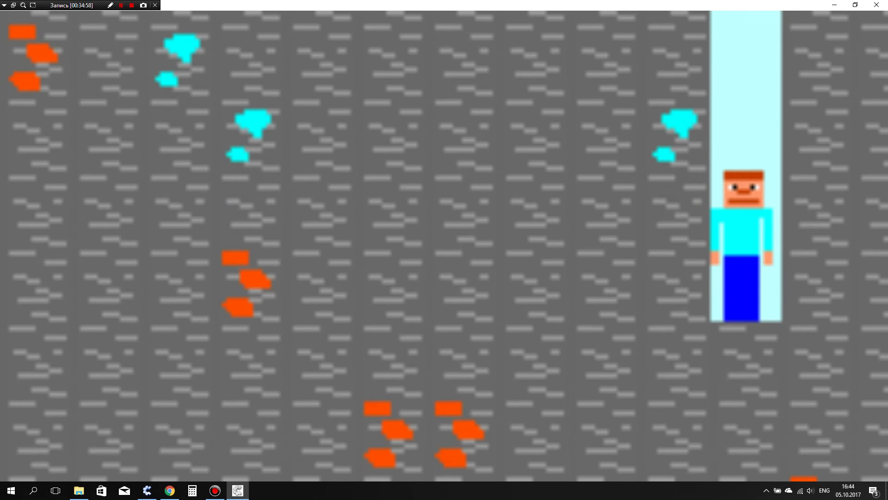
key("Down")
key("Down")
key("Down")
key("Down")
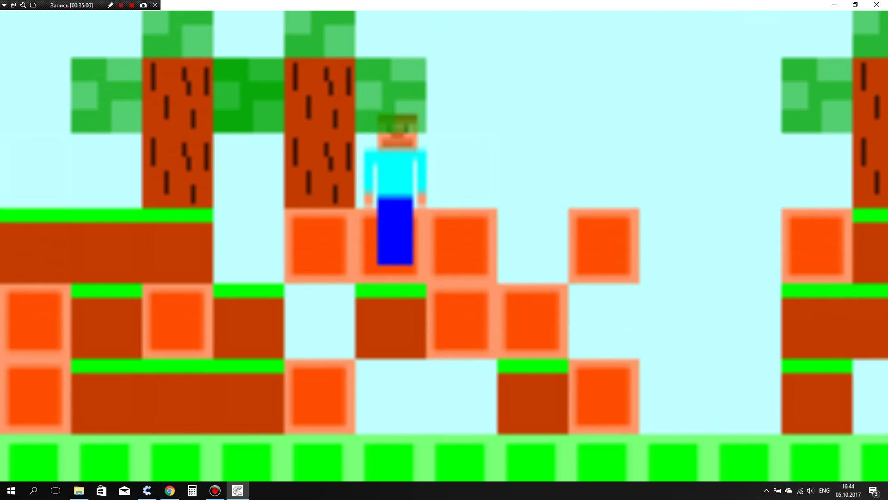
Jump the character right across the regenerated world and lower it into the gap at the top of the stone layer.
key("Right")
key("Up")
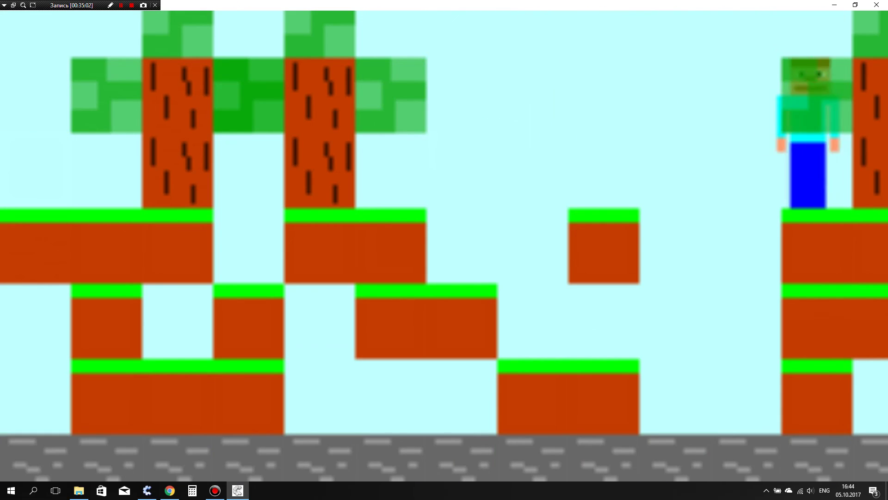
key("Left")
key("Down")
key("Right")
key("Left")
key("Right")
key("Right")
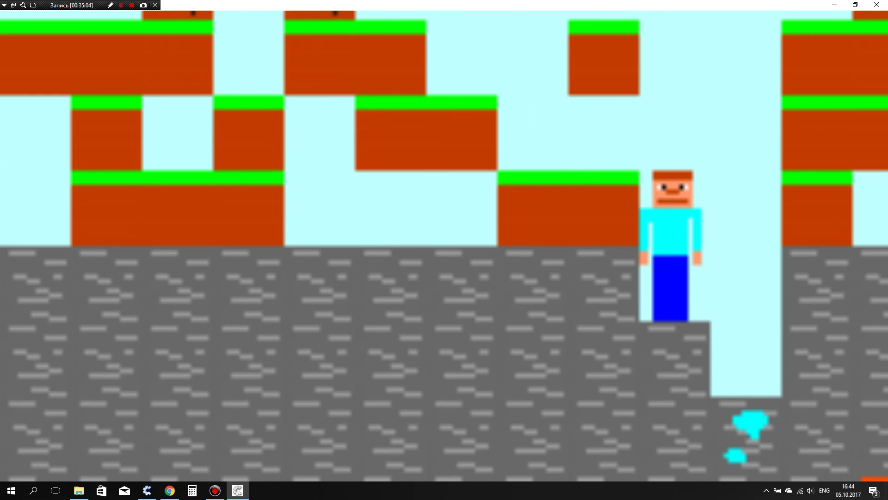
Test the restart a second time by digging the character down the new stone shaft to below the bottom row.
key("Down")
key("Down")
key("Down")
key("Down")
key("Down")
key("Down")
key("Down")
key("Down")
key("Down")
Jump the character left over the grass and off the world's side to test restarting from there.
key("Up")
key("Left")
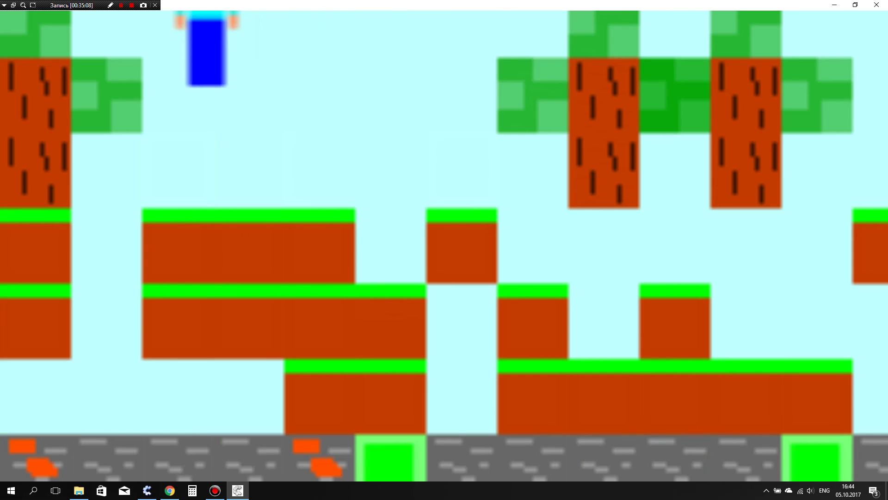
key("Left")
key("Left")
key("Left")
key("r")
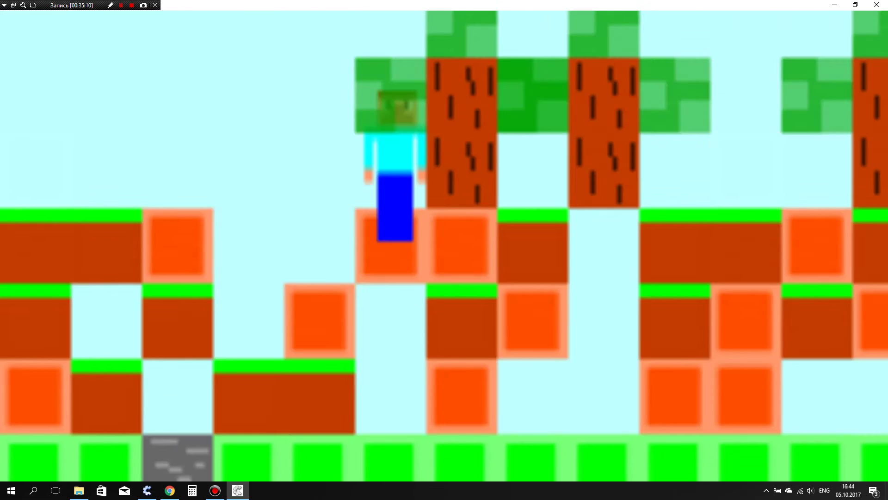
Drop the character beside the tree trunk and dig straight down through the stone to trigger another layout restart.
key("Up")
key("Up")
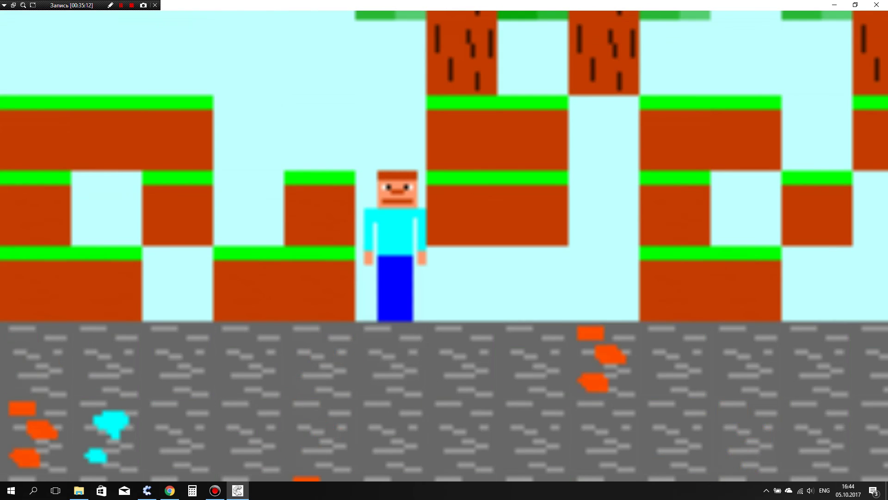
key("Down")
key("Down")
key("Down")
key("Down")
key("Down")
key("Down")
key("Down")
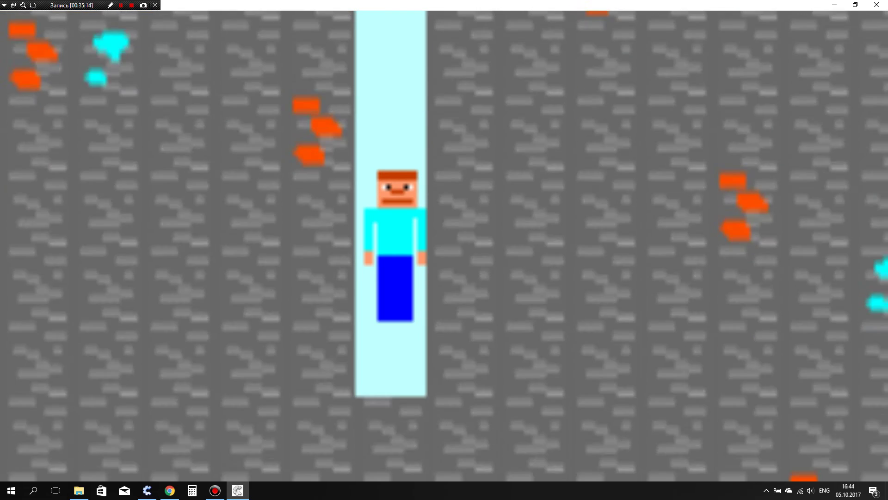
key("Down")
key("Down")
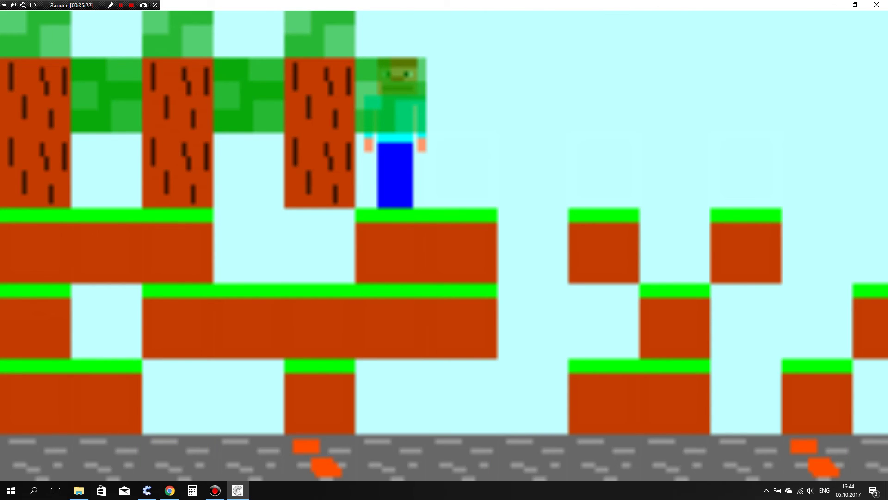
Test jumping the character back and forth above the trees and grass blocks of the newly generated world.
key("Up")
key("Right")
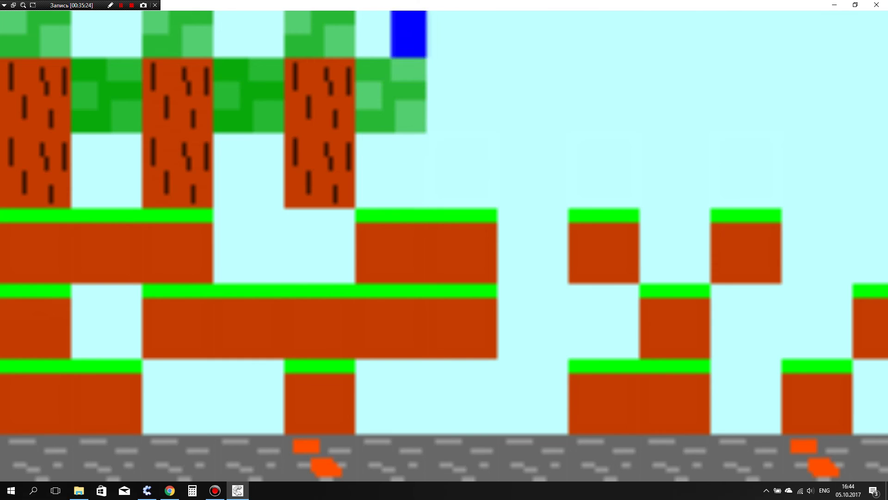
key("Left")
key("Up")
key("Left")
key("Up")
key("Left")
key("Up")
key("Right")
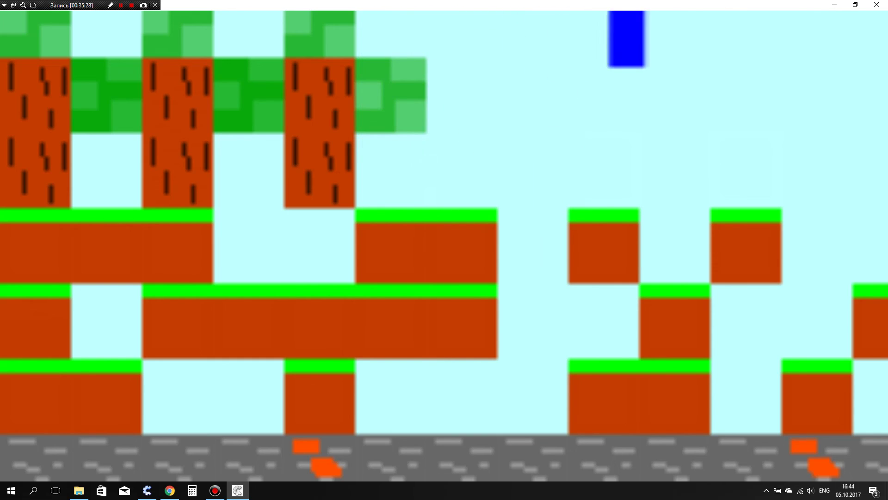
key("Up")
key("Left")
key("Right")
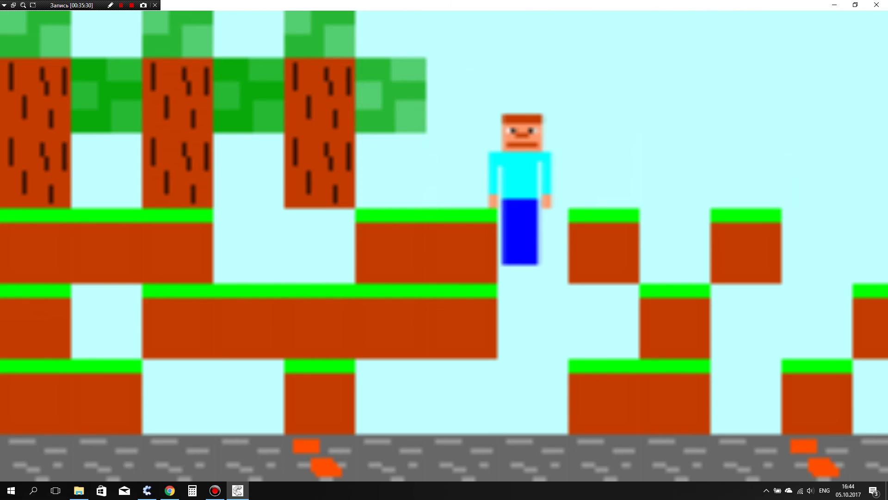
Drop the character into the gap between the grass blocks and dig a shaft straight down through the stone.
key("Down")
key("Down")
key("Down")
key("Down")
key("Down")
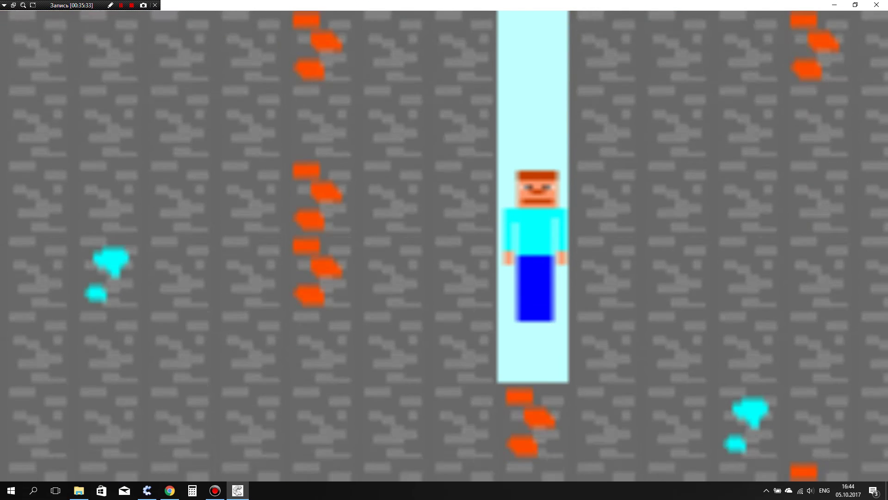
Test digging sideways by clearing the stone to the left of the shaft and then downward beside it.
key("Left")
key("Left")
key("Left")
key("Left")
key("Down")
key("Down")
key("Down")
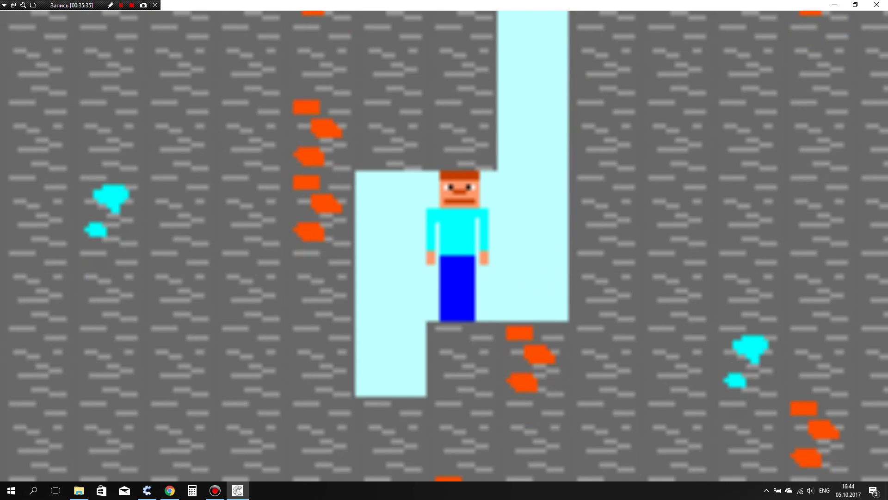
Continue digging a stepped tunnel down and to the left until the world's bottom stone row is reached.
key("Left")
key("Down")
key("Down")
key("Down")
key("Left")
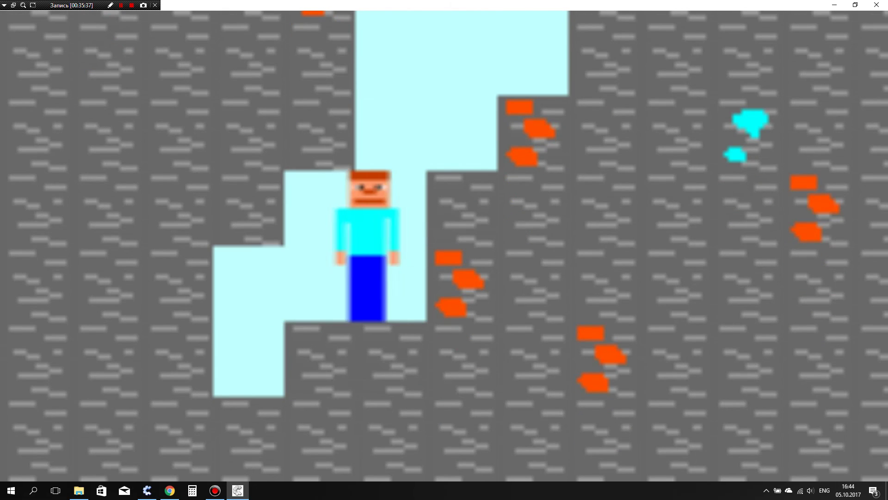
key("Left")
key("Left")
key("Down")
key("Down")
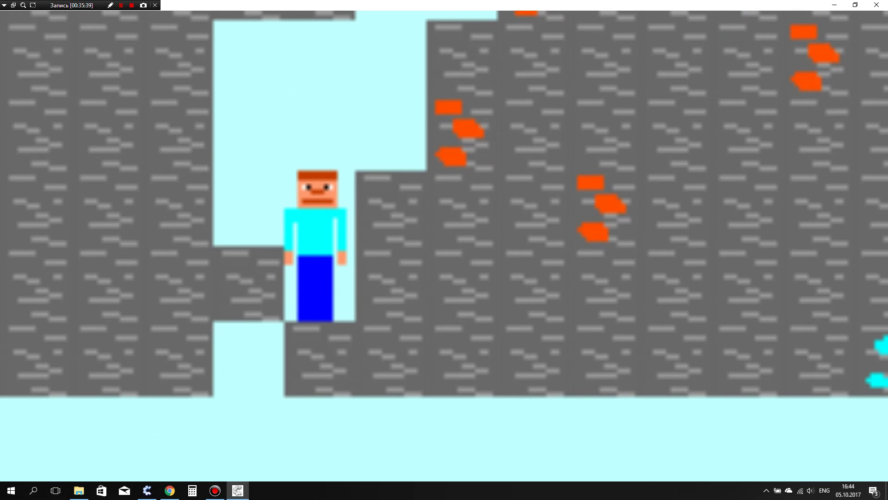
Jump the character back up the stepped tunnel to the vertical shaft and dig into its right wall.
key("Left")
key("Up")
key("Right")
key("Up")
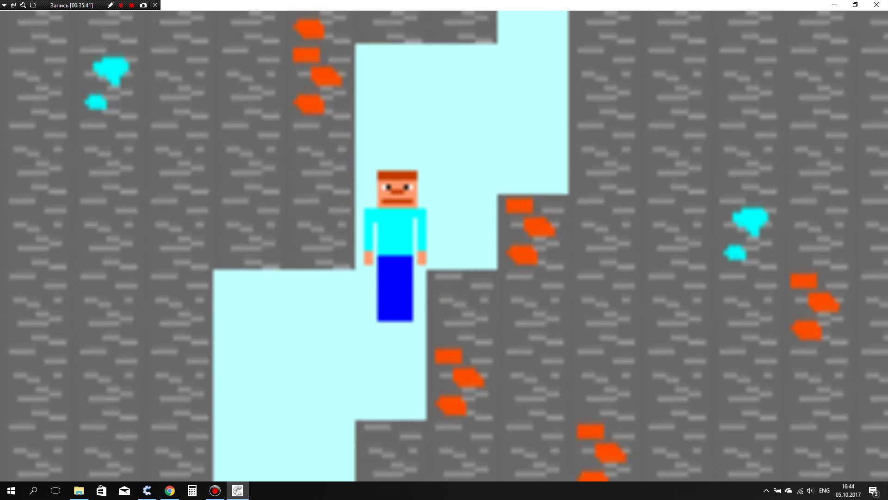
key("Up")
key("Right")
key("Up")
key("Right")
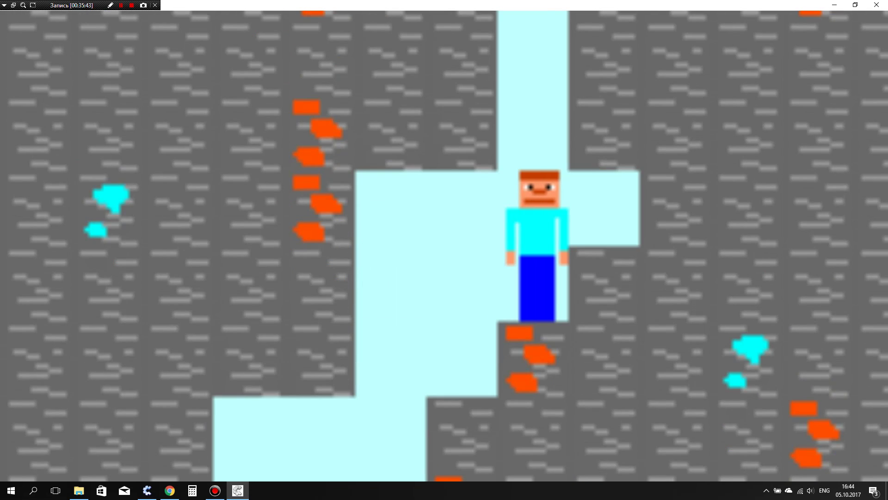
Dig and jump up to the right through the stone to carve a staircase just beneath the grass blocks.
key("Up")
key("Right")
key("Up")
key("Right")
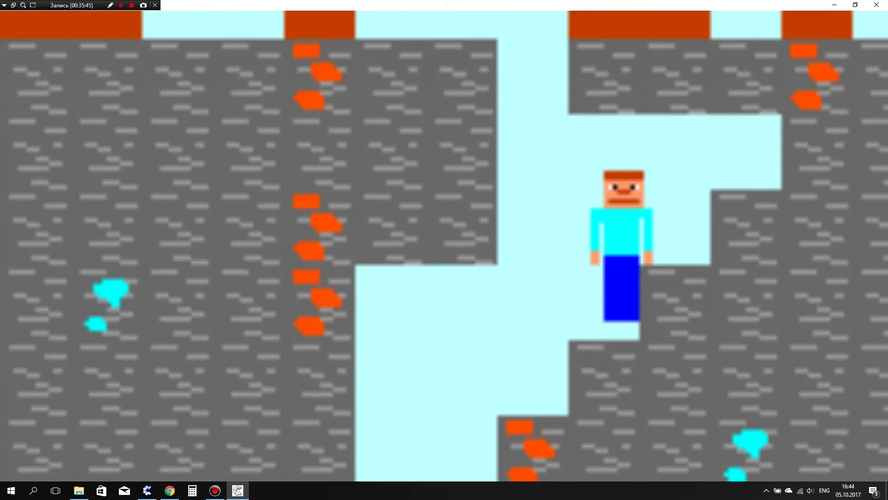
key("Up")
key("Right")
key("Up")
key("Up")
key("Right")
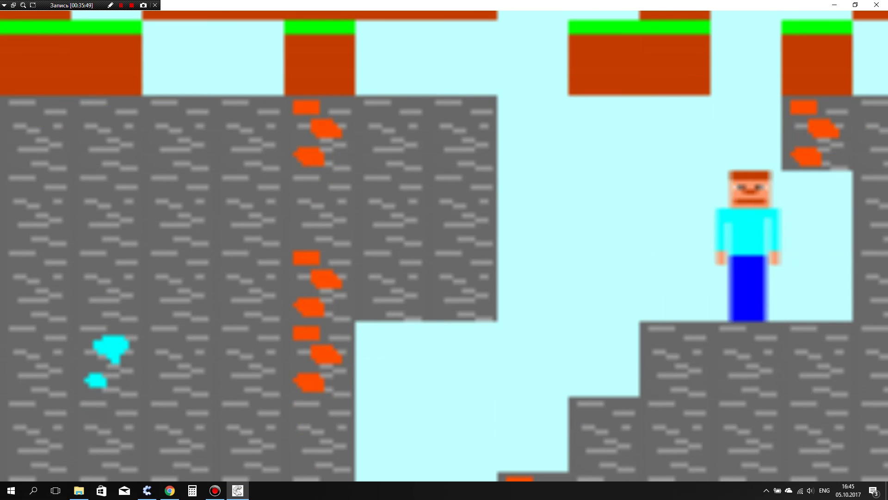
Move the character back down the staircase to the orange ore block, clearing the stone left of the shaft.
key("Left")
key("Right")
key("Up")
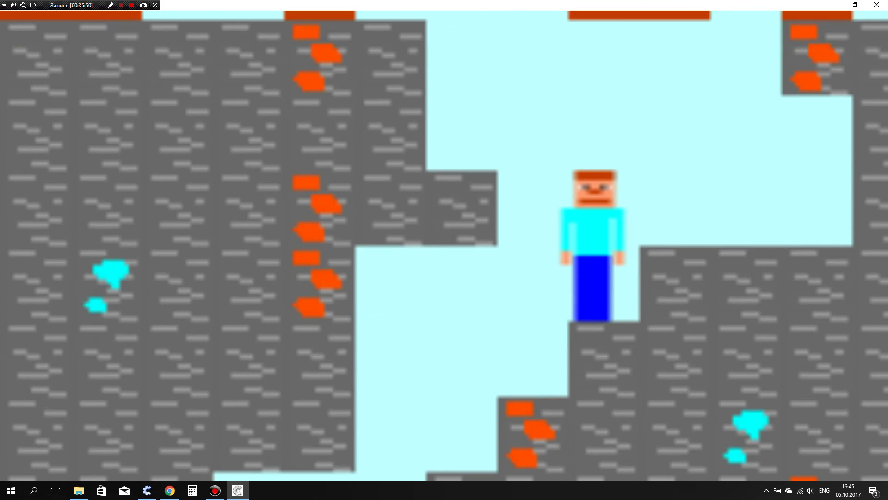
key("Up")
key("Left")
key("Right")
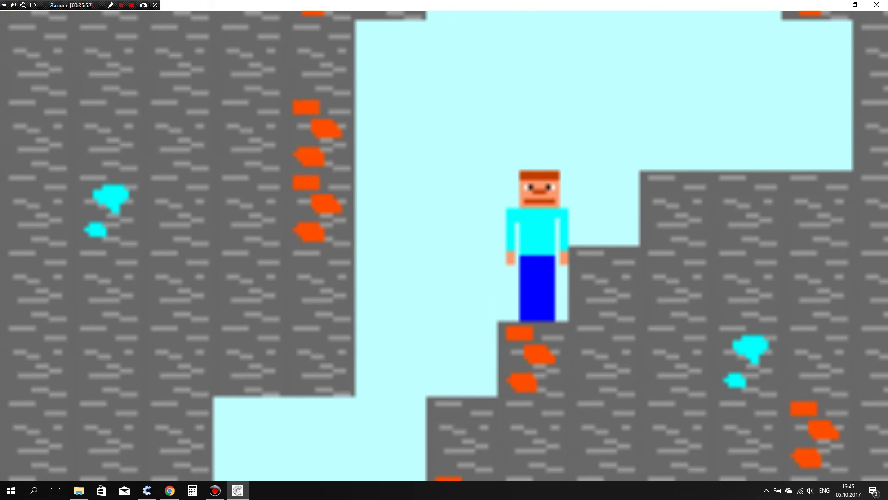
Dig a horizontal tunnel into the stone on the left from above the orange ore block.
key("Left")
key("Left")
key("Left")
key("Left")
key("Left")
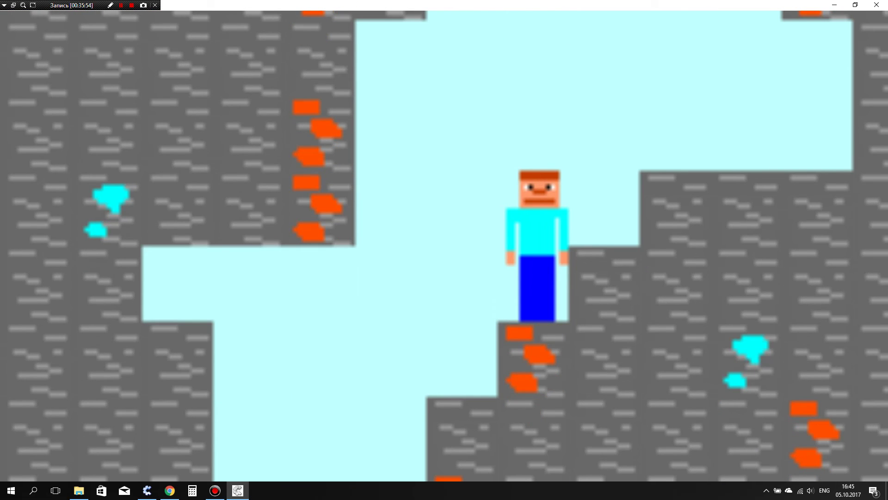